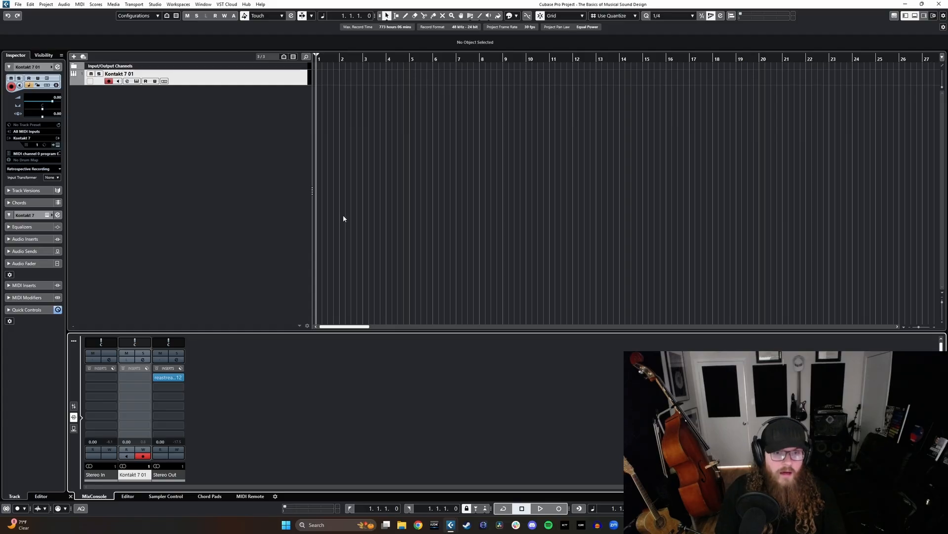
- Inspect the Studio Drummer kit loaded in the Kontakt 7 instrument of the Kontakt 7 01 track and close the instrument
{"action": "left_click_drag", "start_coordinate": [346, 332], "coordinate": [357, 341]}
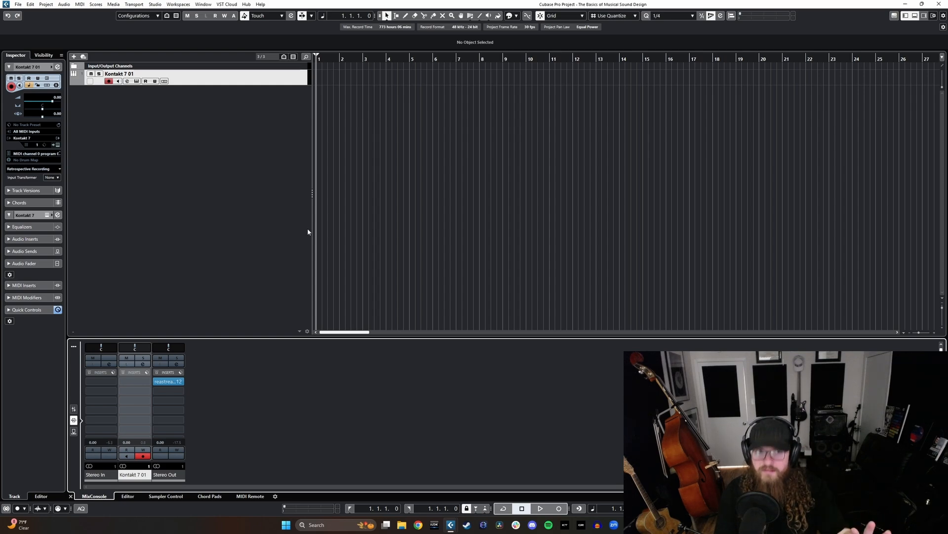
{"action": "left_click", "coordinate": [266, 81]}
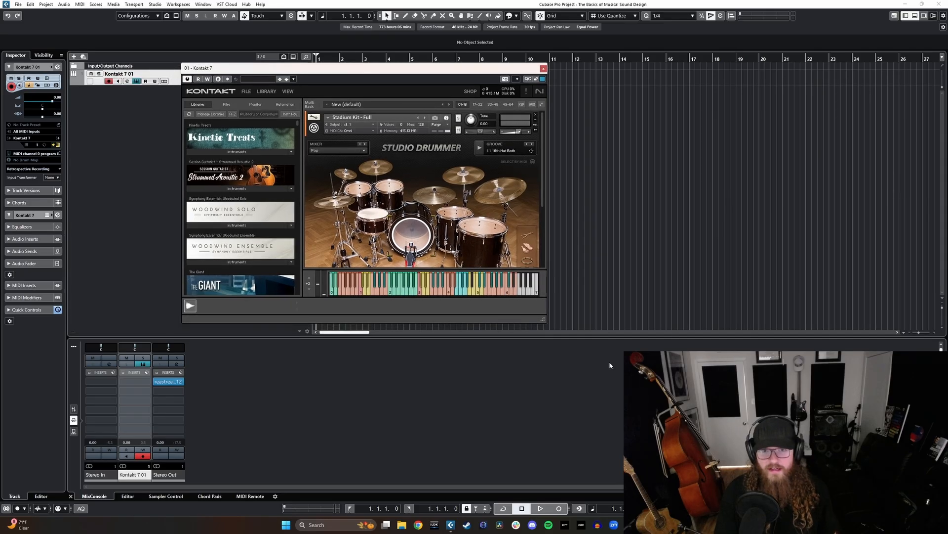
{"action": "left_click_drag", "start_coordinate": [545, 323], "coordinate": [553, 330]}
{"action": "left_click", "coordinate": [584, 68]}
- Rename the Kontakt 7 01 track as Drums
{"action": "left_click", "coordinate": [131, 66]}
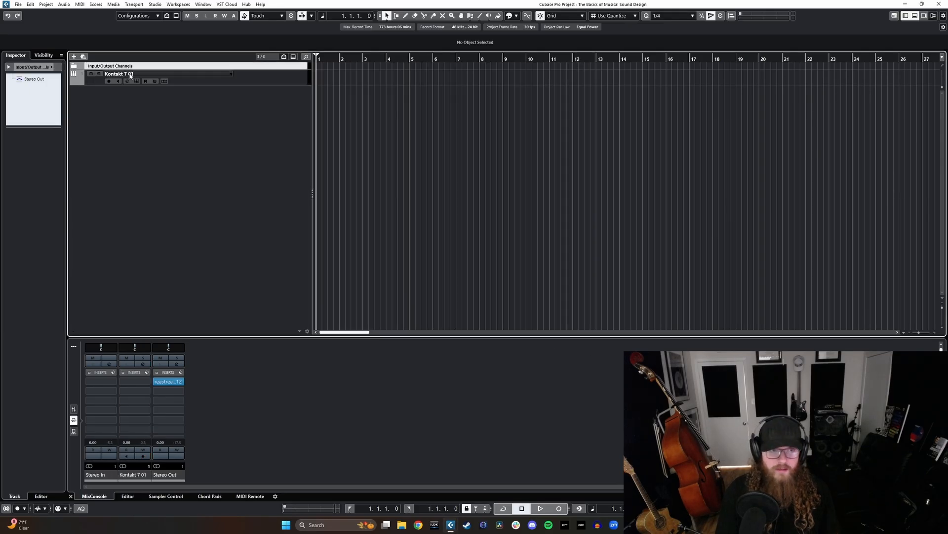
{"action": "double_click", "coordinate": [130, 73]}
{"action": "type", "text": "Drums"}
{"action": "key", "text": "Return"}
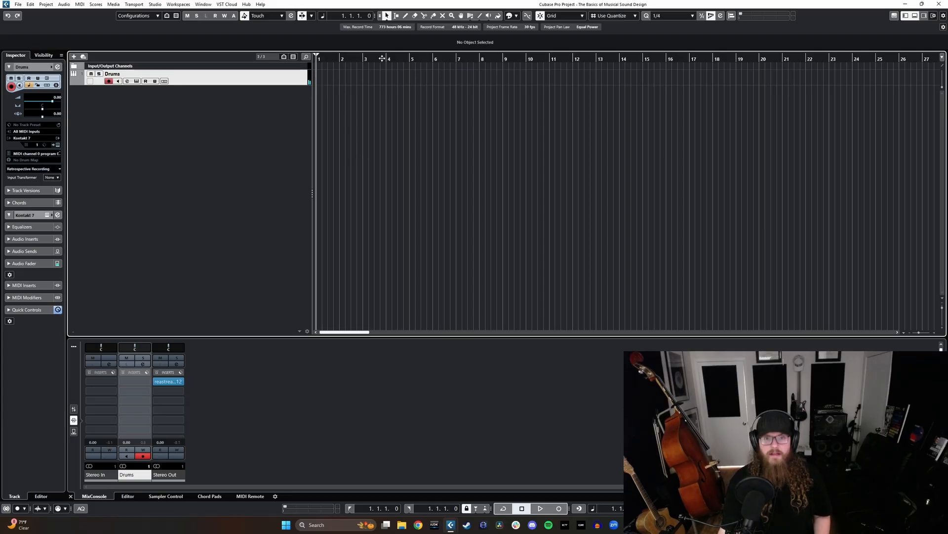
- Record a cymbal hit as a MIDI part on the Drums track starting at bar 2, and make the track taller
{"action": "left_click", "coordinate": [340, 59]}
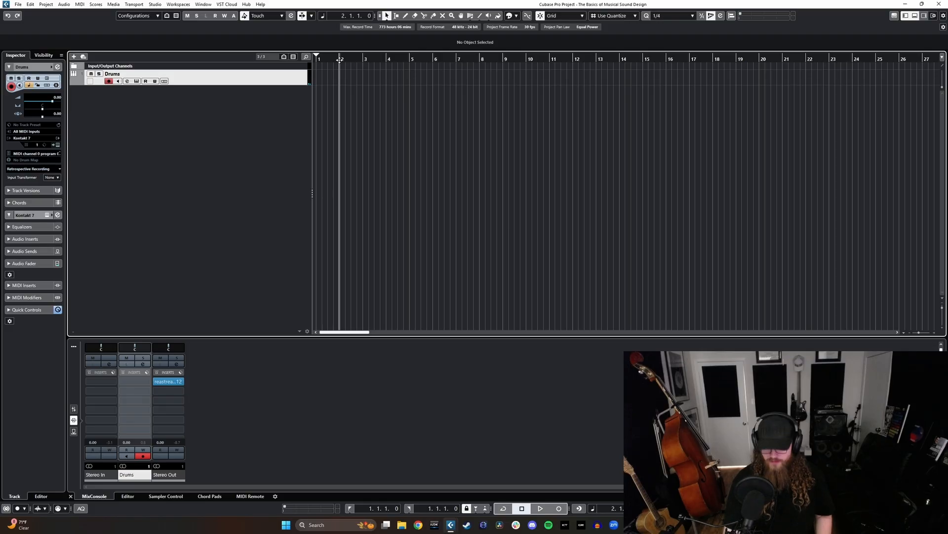
{"action": "key", "text": "KP_Multiply"}
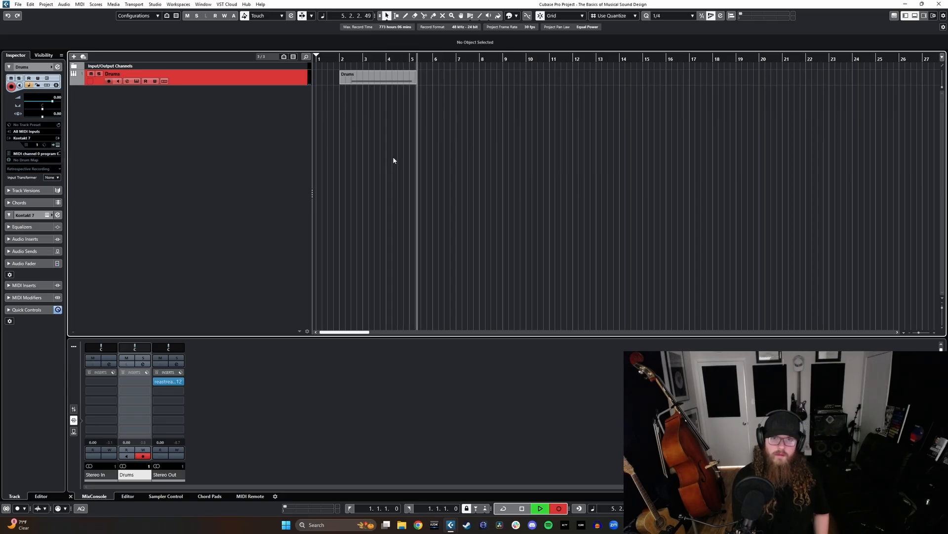
{"action": "key", "text": "space"}
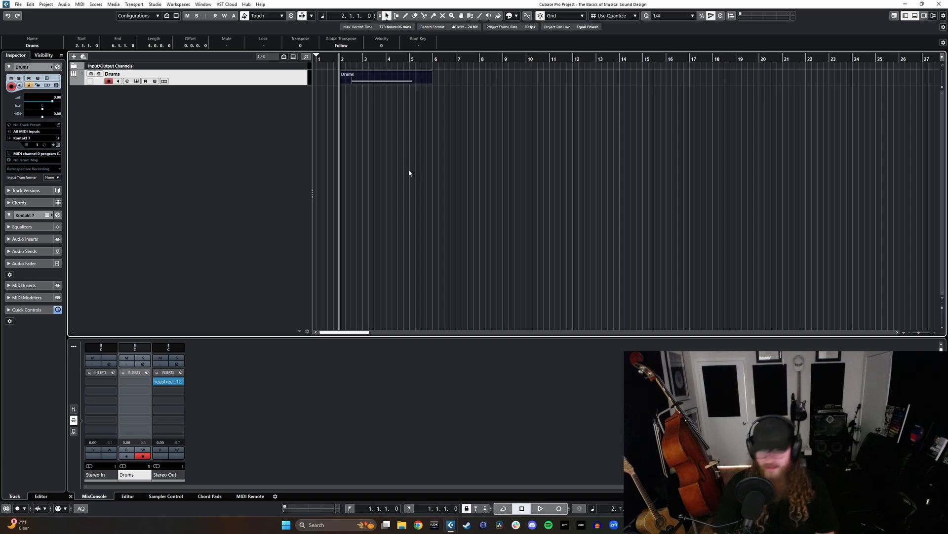
{"action": "left_click", "coordinate": [408, 169]}
{"action": "left_click_drag", "start_coordinate": [290, 85], "coordinate": [290, 99]}
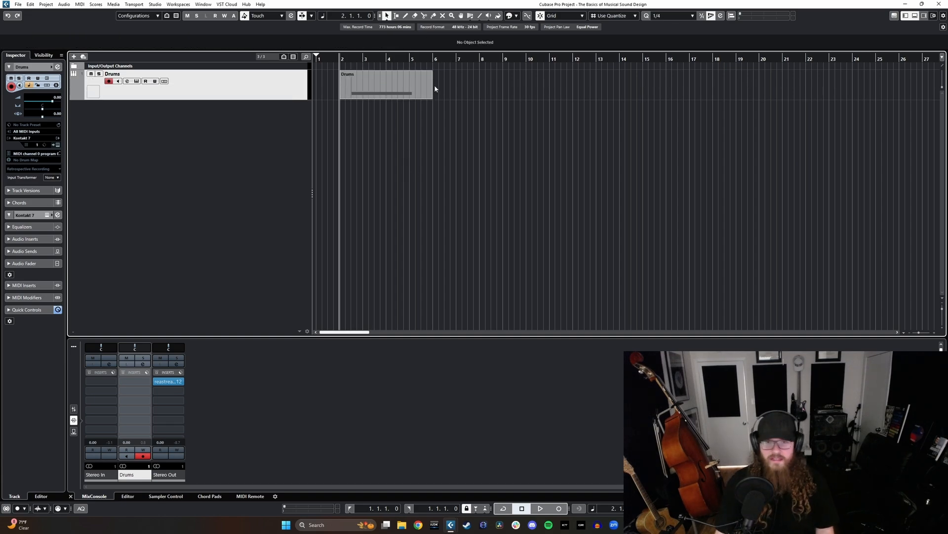
{"action": "left_click", "coordinate": [400, 88]}
{"action": "right_click", "coordinate": [416, 93]}
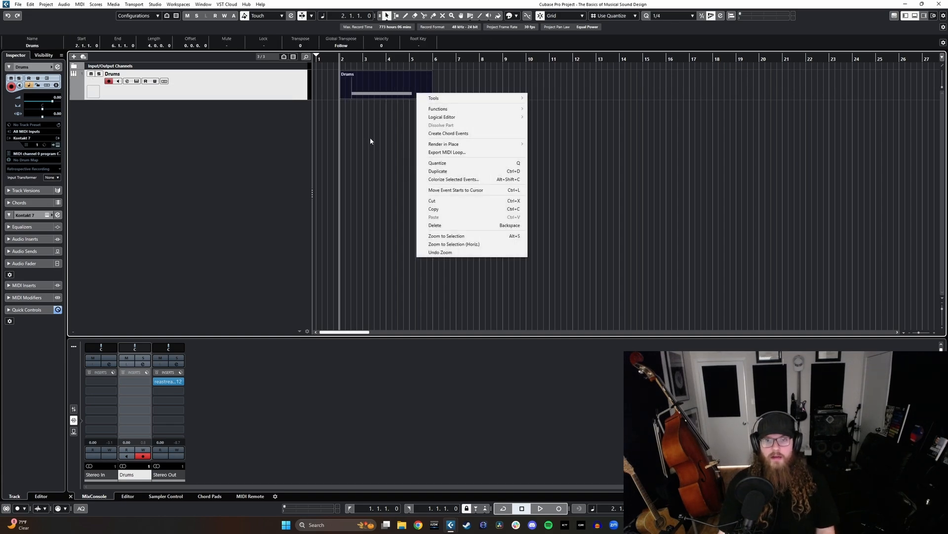
{"action": "left_click", "coordinate": [370, 139]}
{"action": "left_click_drag", "start_coordinate": [542, 144], "coordinate": [395, 88]}
{"action": "left_click", "coordinate": [380, 125]}
- Render the Drums MIDI part in place as separate events with the complete signal path, 32 bit float depth and muted source events
{"action": "left_click", "coordinate": [381, 97]}
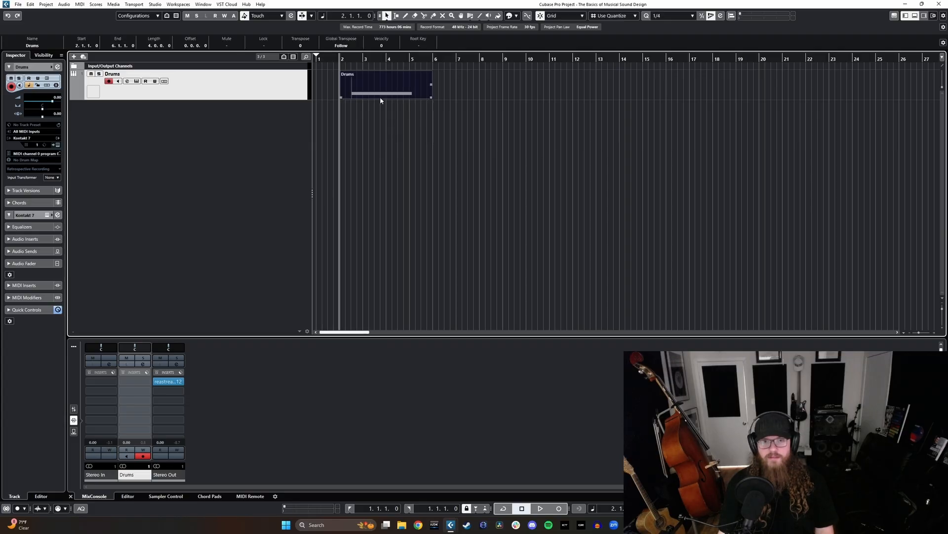
{"action": "right_click", "coordinate": [380, 97]}
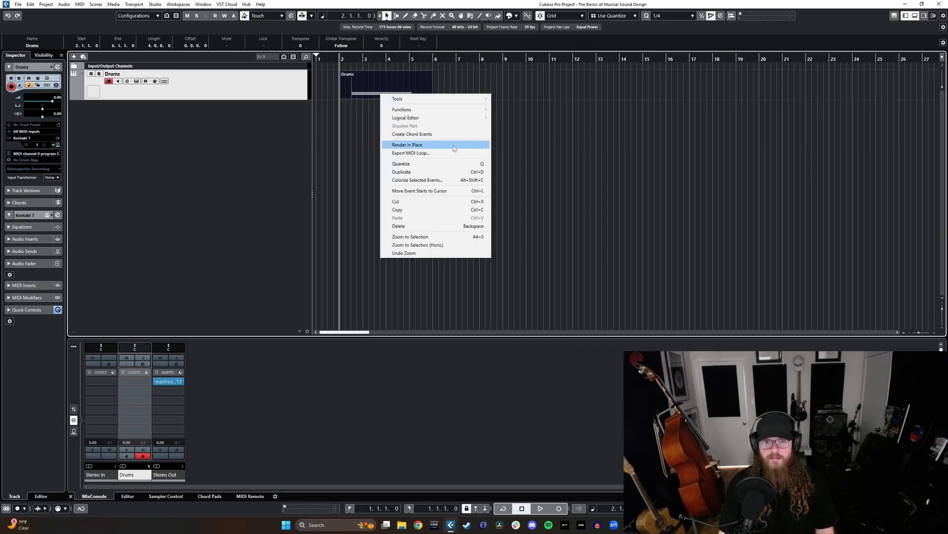
{"action": "mouse_move", "coordinate": [453, 145]}
{"action": "left_click", "coordinate": [518, 153]}
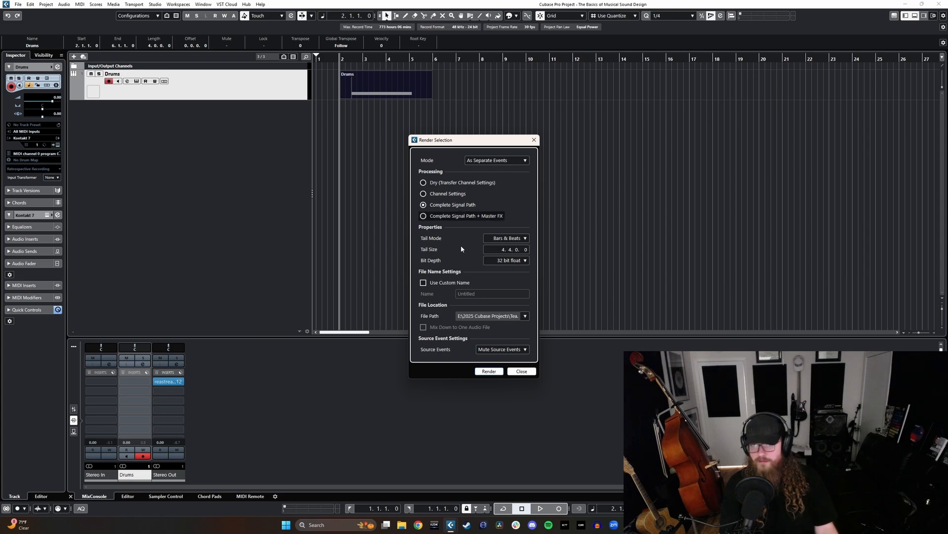
{"action": "left_click", "coordinate": [483, 373]}
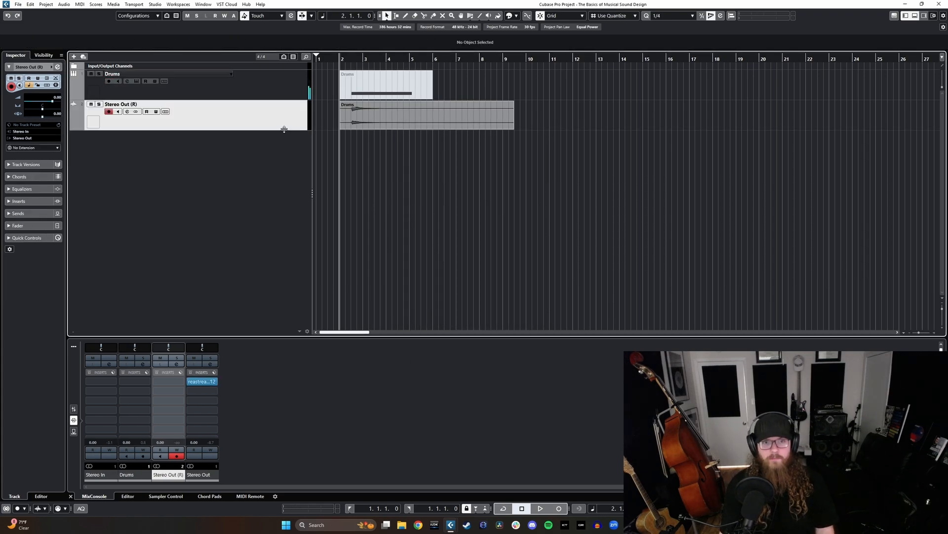
- Enlarge the Stereo Out (R) track and audition its rendered Drums audio event in solo
{"action": "left_click_drag", "start_coordinate": [282, 130], "coordinate": [281, 197]}
{"action": "key", "text": "h"}
{"action": "left_click", "coordinate": [437, 147]}
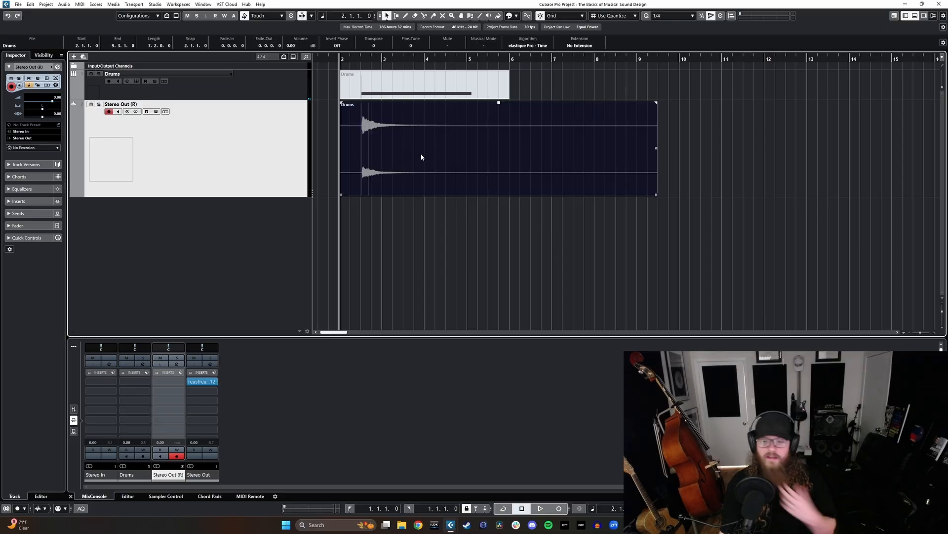
{"action": "key", "text": "s"}
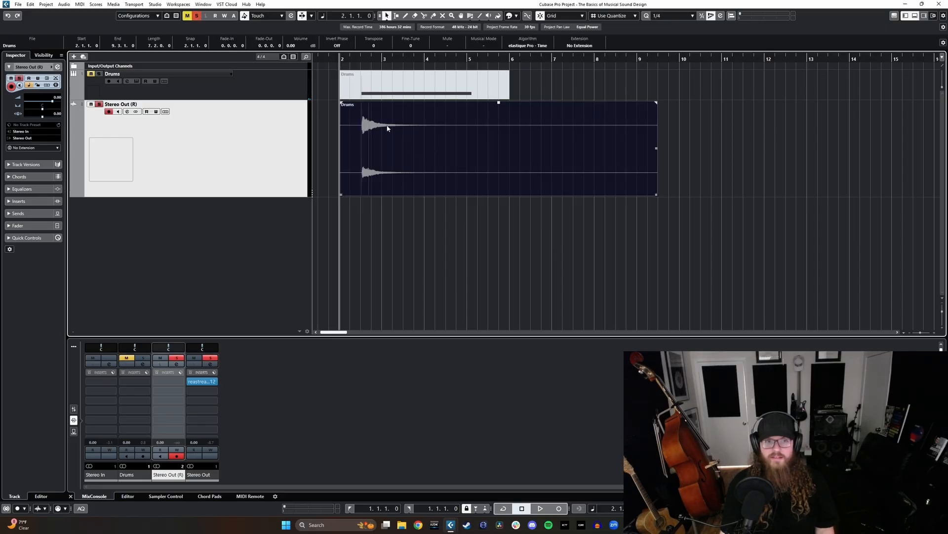
{"action": "key", "text": "space"}
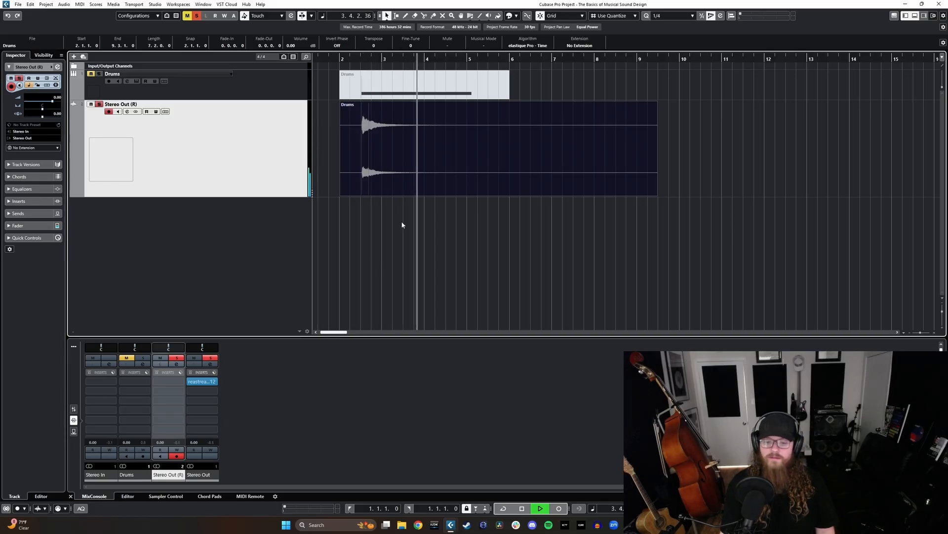
{"action": "key", "text": "space"}
{"action": "key", "text": "s"}
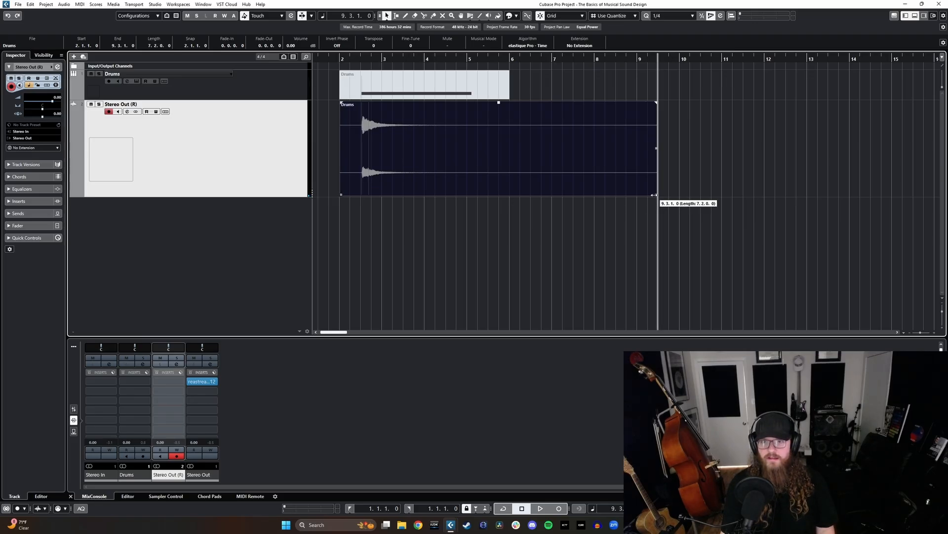
- Shorten the rendered Drums audio event to end at bar 8 and reverse it
{"action": "left_click_drag", "start_coordinate": [657, 196], "coordinate": [593, 195]}
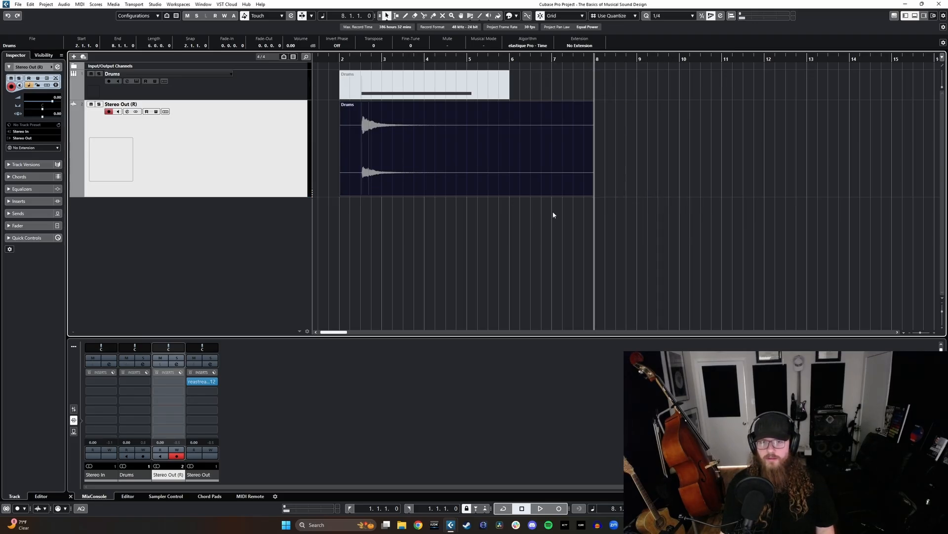
{"action": "right_click", "coordinate": [411, 148]}
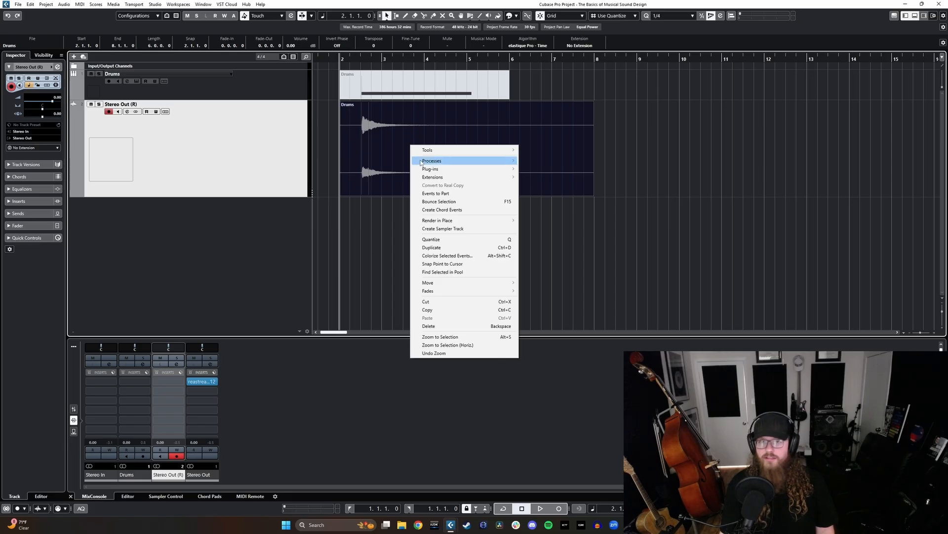
{"action": "mouse_move", "coordinate": [421, 163]}
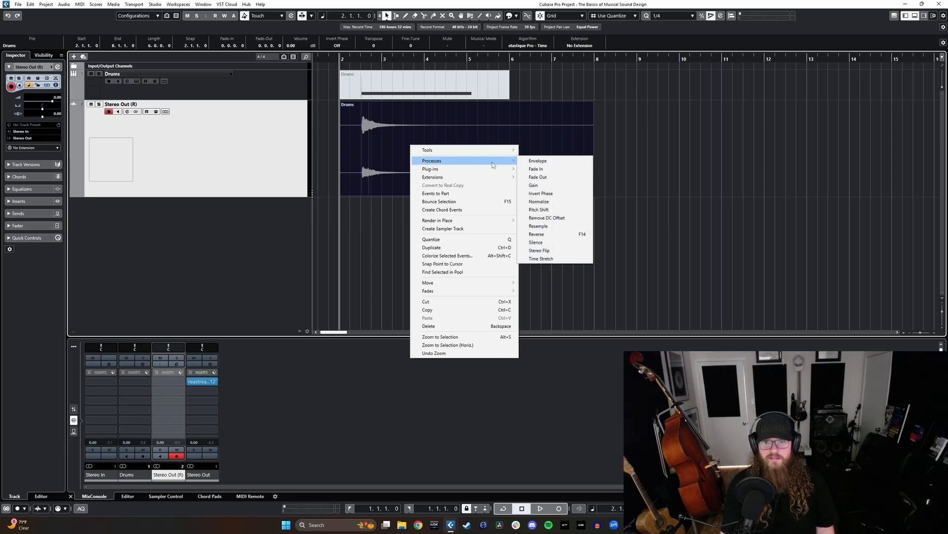
{"action": "left_click", "coordinate": [556, 232]}
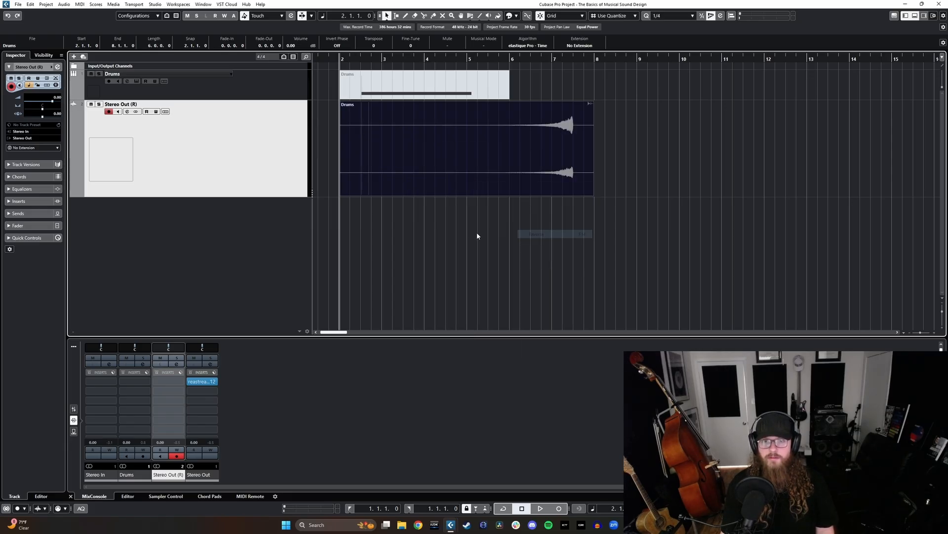
- Play back the reversed audio event from within bar 5 to hear the swell
{"action": "left_click", "coordinate": [477, 232]}
{"action": "left_click", "coordinate": [490, 60]}
{"action": "key", "text": "space"}
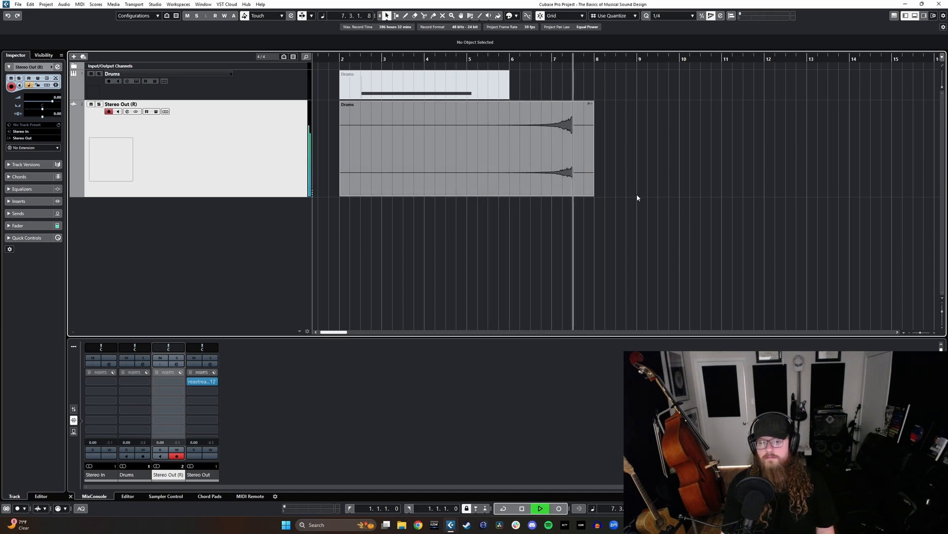
{"action": "key", "text": "space"}
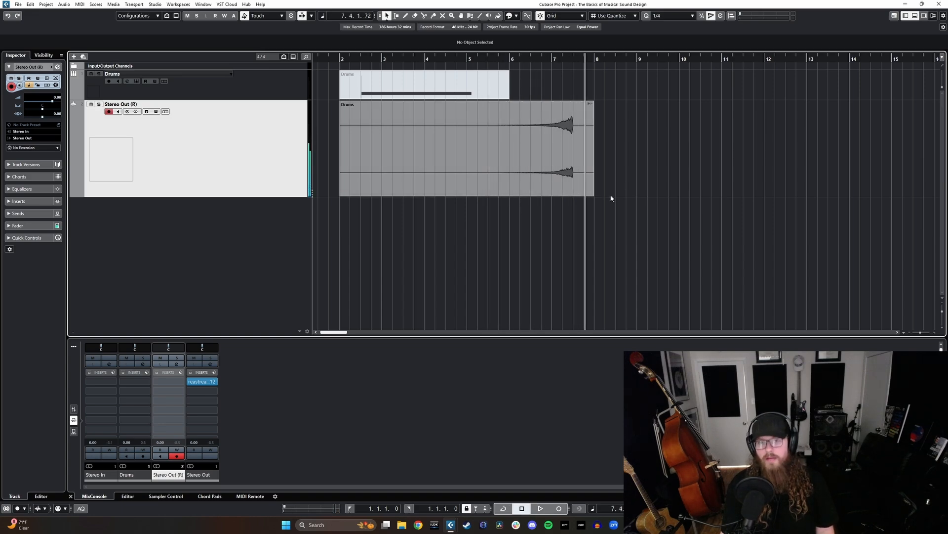
- Split the reversed audio event at bar 5 and delete the portion before the split
{"action": "key", "text": "3"}
{"action": "left_click", "coordinate": [467, 148]}
{"action": "key", "text": "1"}
{"action": "left_click", "coordinate": [439, 148]}
{"action": "key", "text": "Delete"}
- Move the remaining reversed event earlier so its peak falls at bar 5, and trim its end to exactly 5.1.1.0
{"action": "left_click_drag", "start_coordinate": [566, 193], "coordinate": [430, 177]}
{"action": "scroll", "coordinate": [430, 177], "scroll_direction": "up", "scroll_amount": 3}
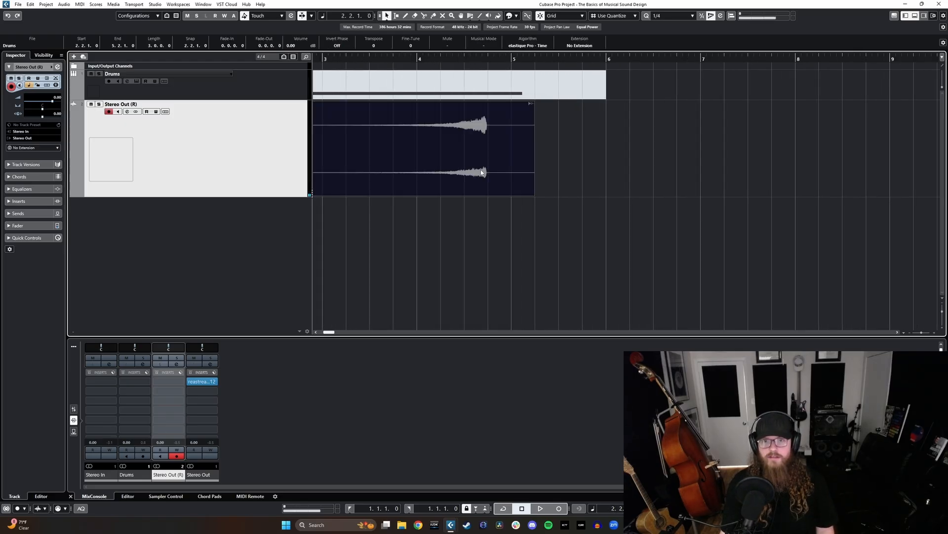
{"action": "scroll", "coordinate": [497, 176], "scroll_direction": "up", "scroll_amount": 2}
{"action": "left_click_drag", "start_coordinate": [497, 176], "coordinate": [522, 162]}
{"action": "scroll", "coordinate": [525, 168], "scroll_direction": "up", "scroll_amount": 3}
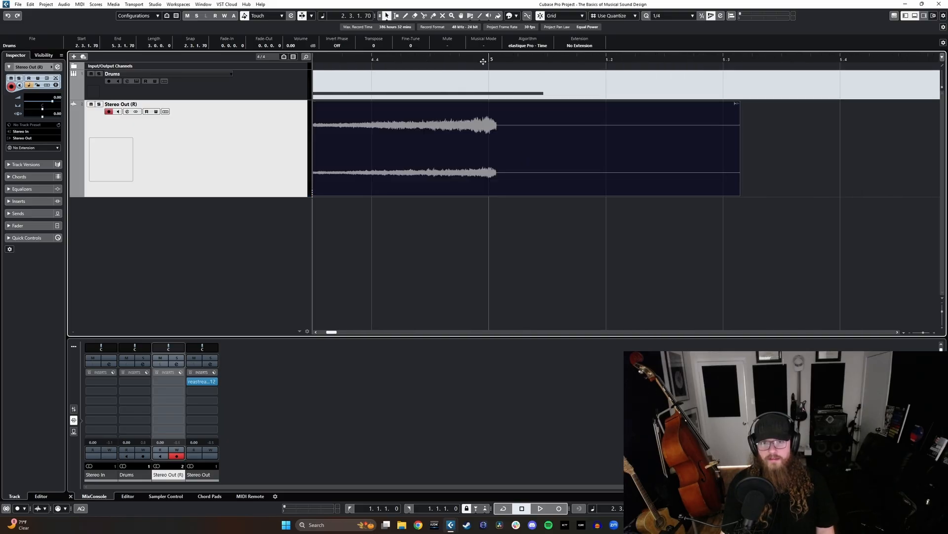
{"action": "left_click", "coordinate": [486, 61]}
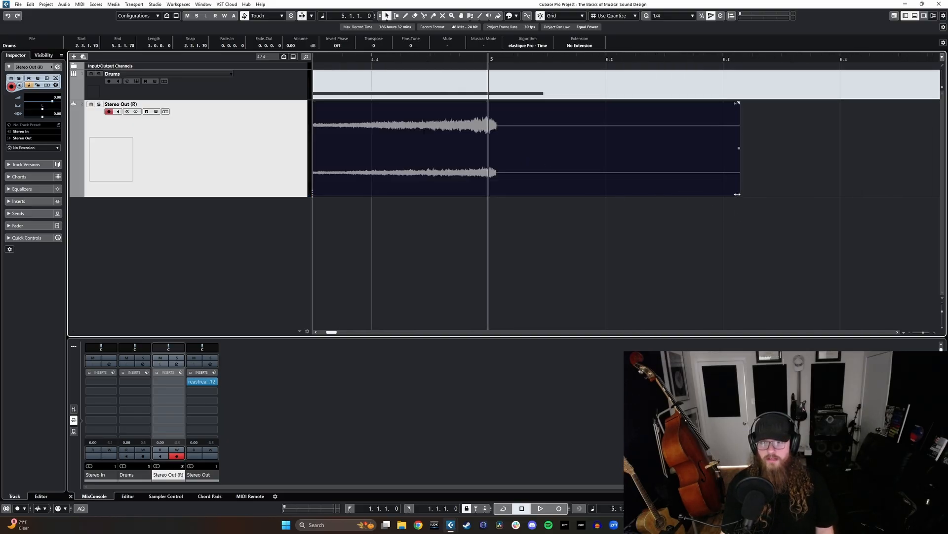
{"action": "left_click_drag", "start_coordinate": [737, 194], "coordinate": [489, 195]}
{"action": "scroll", "coordinate": [435, 178], "scroll_direction": "down", "scroll_amount": 4}
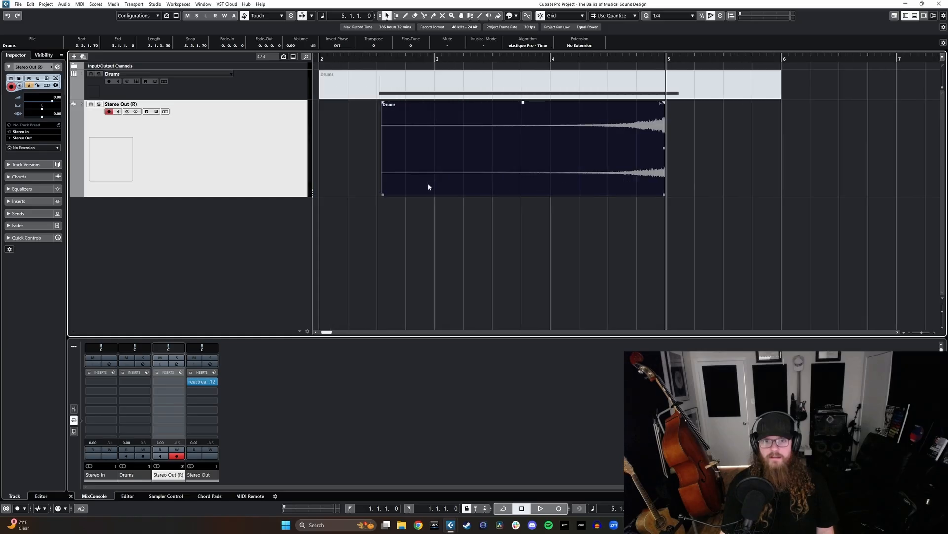
- Trim the start of the reversed event to bar 4 and play back the one-bar swell
{"action": "left_click_drag", "start_coordinate": [382, 193], "coordinate": [564, 168]}
{"action": "scroll", "coordinate": [453, 137], "scroll_direction": "right", "scroll_amount": 2}
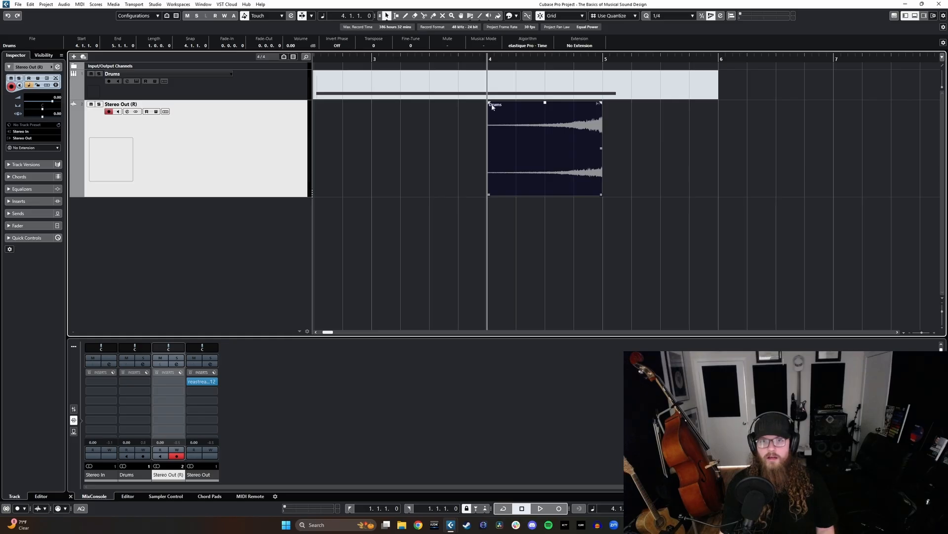
{"action": "key", "text": "space"}
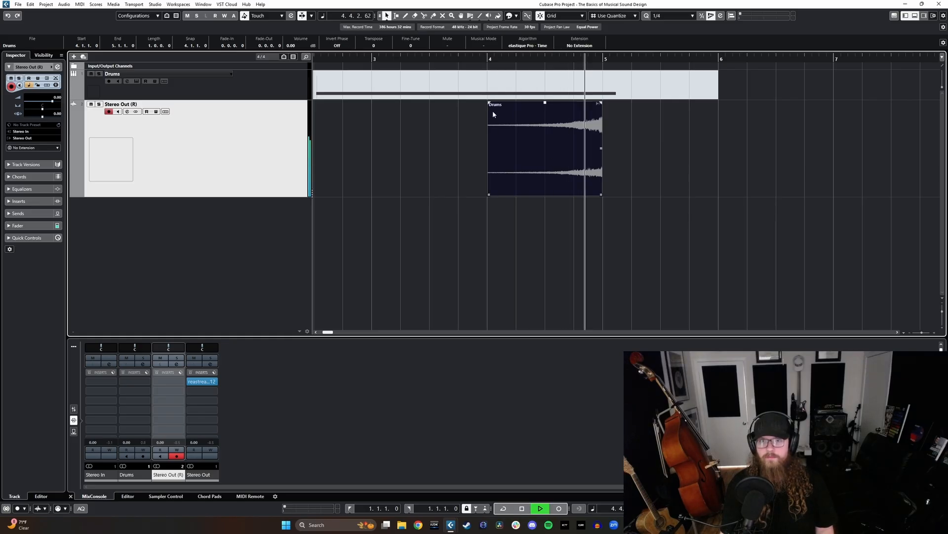
- Add a fade-in across the full length of the reversed event and give it a steep, late-rising curve
{"action": "left_click_drag", "start_coordinate": [490, 103], "coordinate": [640, 110]}
{"action": "left_click", "coordinate": [494, 68]}
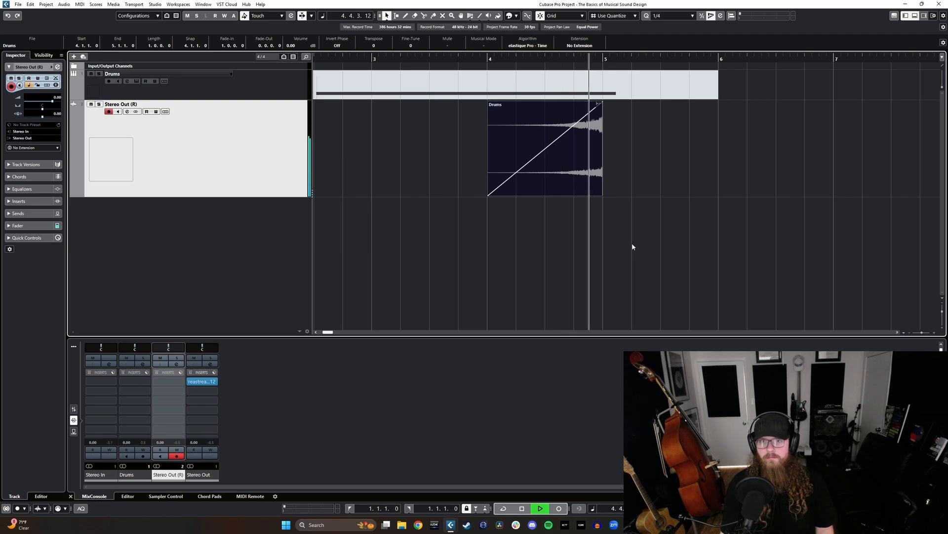
{"action": "key", "text": "space"}
{"action": "double_click", "coordinate": [518, 128]}
{"action": "left_click", "coordinate": [488, 275]}
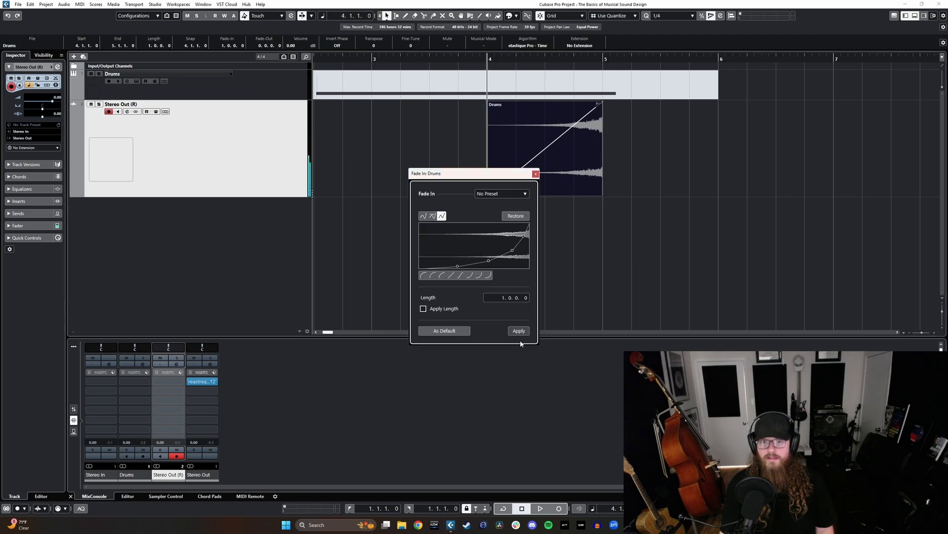
{"action": "left_click", "coordinate": [519, 331]}
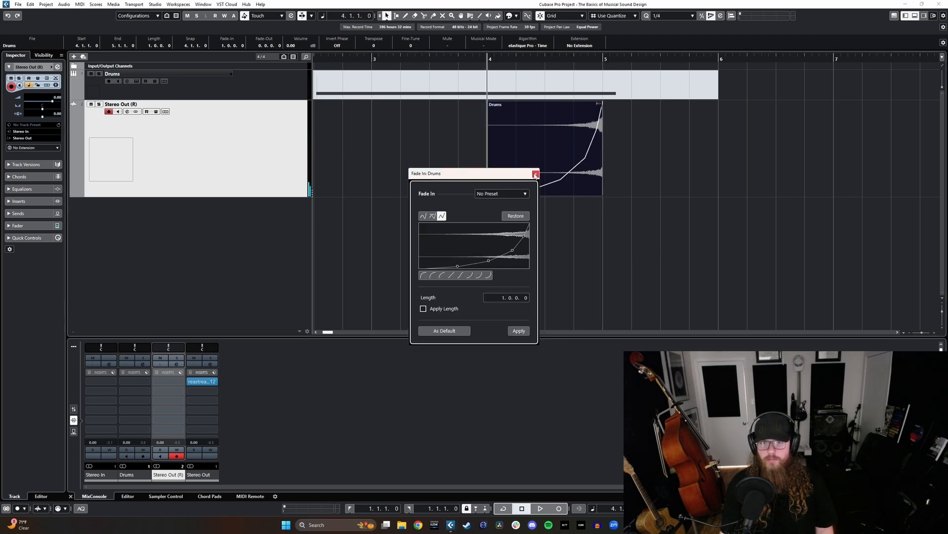
{"action": "left_click", "coordinate": [536, 174]}
- Play back the swell with its curved fade-in and examine the event's end at bar 5
{"action": "key", "text": "space"}
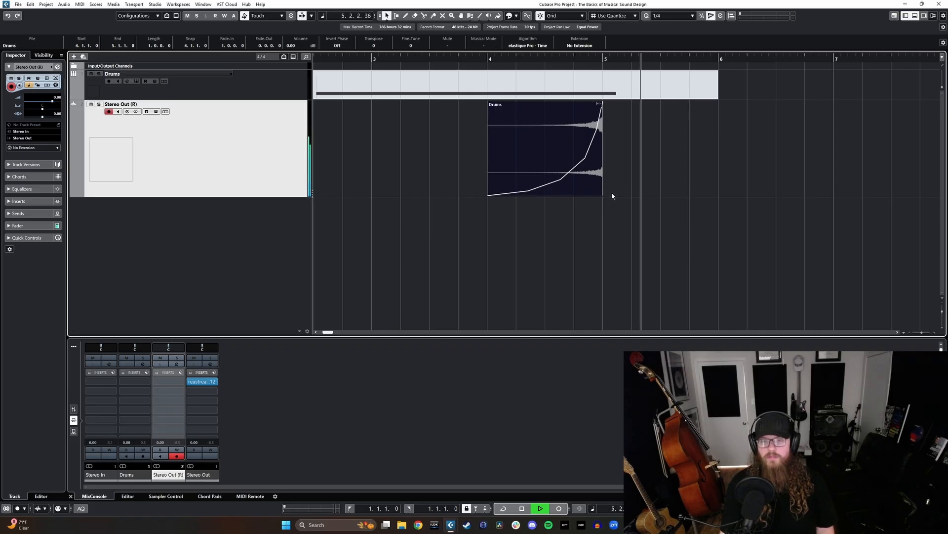
{"action": "scroll", "coordinate": [587, 168], "scroll_direction": "up", "scroll_amount": 4}
{"action": "scroll", "coordinate": [571, 161], "scroll_direction": "left", "scroll_amount": 6}
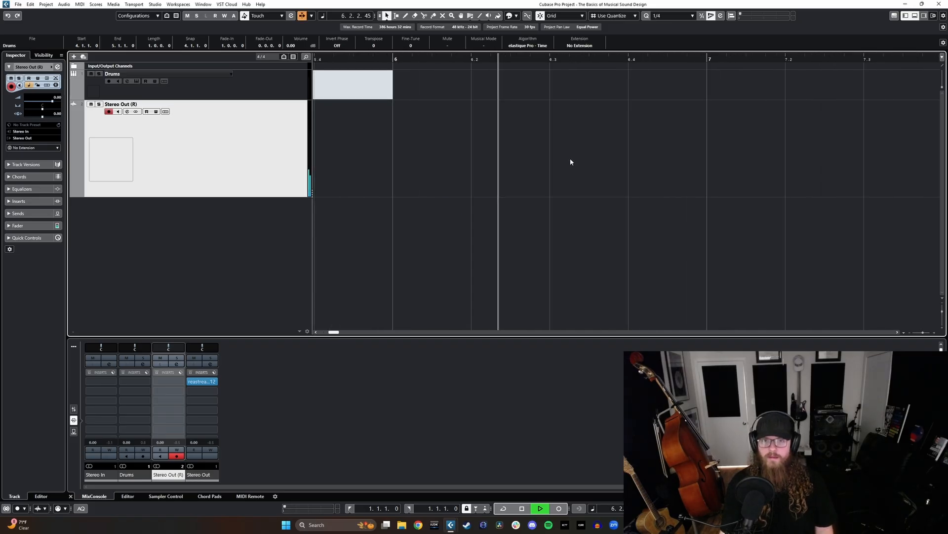
{"action": "key", "text": "space"}
{"action": "scroll", "coordinate": [449, 136], "scroll_direction": "up", "scroll_amount": 3}
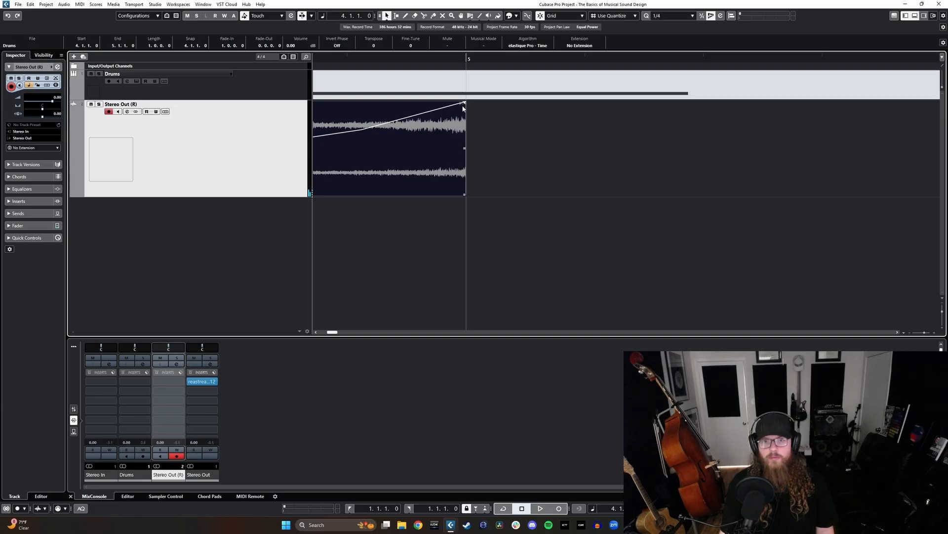
- Add a tiny 0.0.0.1 fade-out at the very end of the reversed event at bar 5
{"action": "left_click", "coordinate": [466, 105]}
{"action": "left_click_drag", "start_coordinate": [465, 103], "coordinate": [472, 103]}
{"action": "scroll", "coordinate": [466, 112], "scroll_direction": "up", "scroll_amount": 3}
{"action": "scroll", "coordinate": [464, 108], "scroll_direction": "up", "scroll_amount": 1}
{"action": "scroll", "coordinate": [535, 189], "scroll_direction": "up", "scroll_amount": 3}
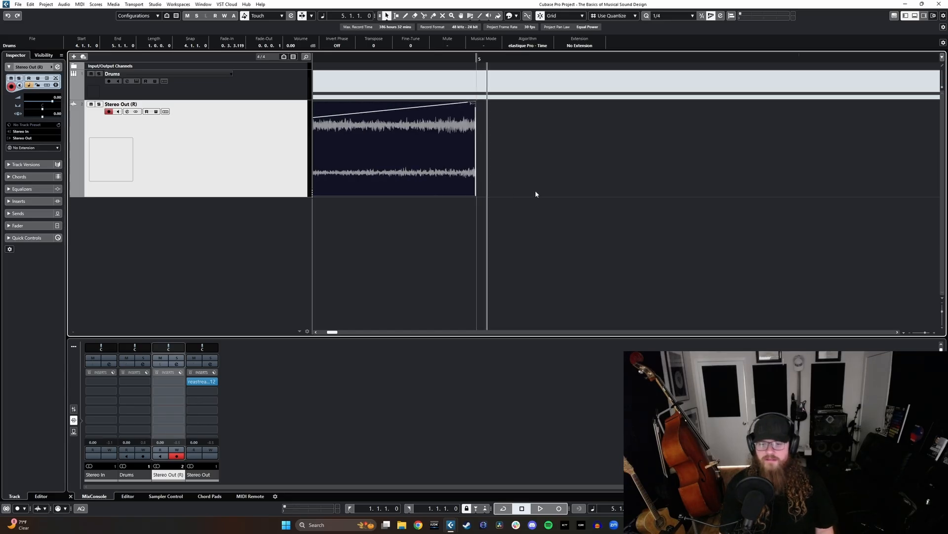
- Play back the reversed swell from bar 4 past its end to check the fade-out
{"action": "scroll", "coordinate": [532, 186], "scroll_direction": "down", "scroll_amount": 4}
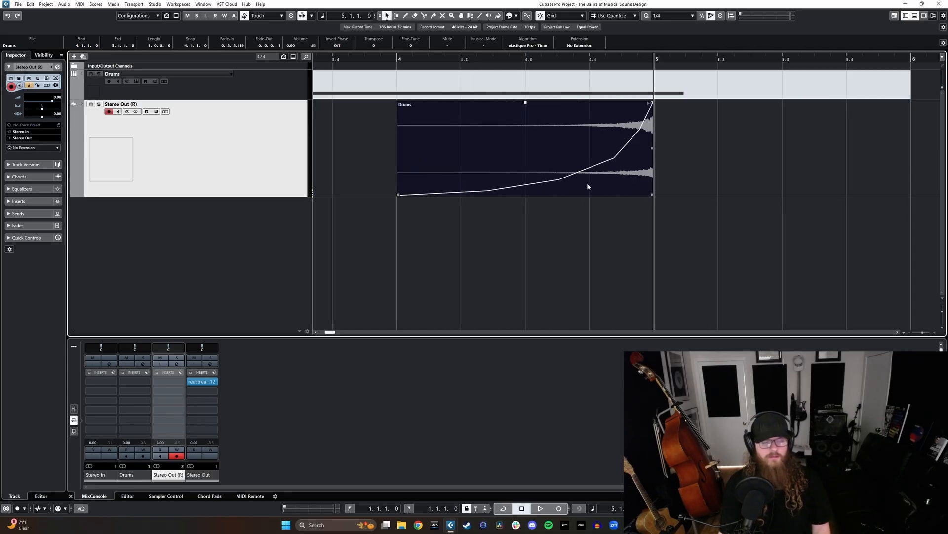
{"action": "scroll", "coordinate": [576, 189], "scroll_direction": "down", "scroll_amount": 3}
{"action": "left_click", "coordinate": [495, 59]}
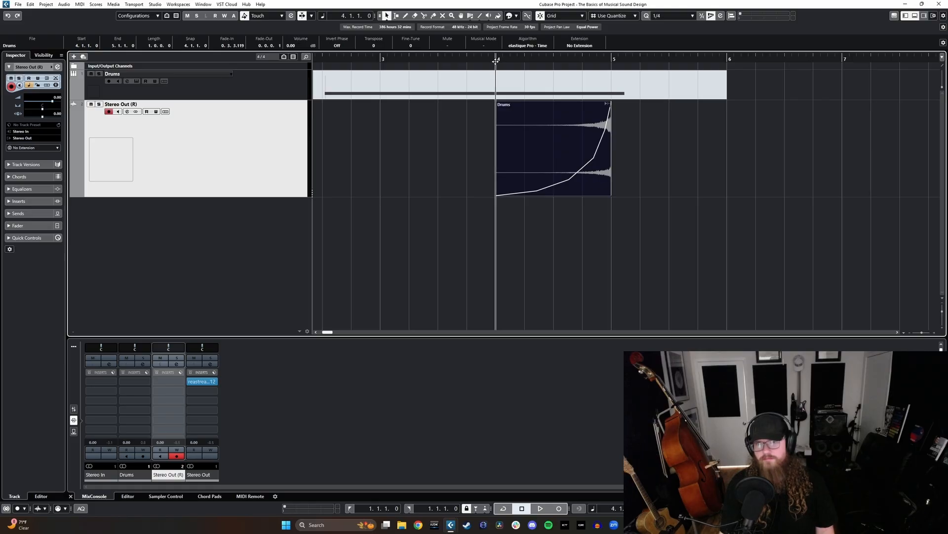
{"action": "key", "text": "space"}
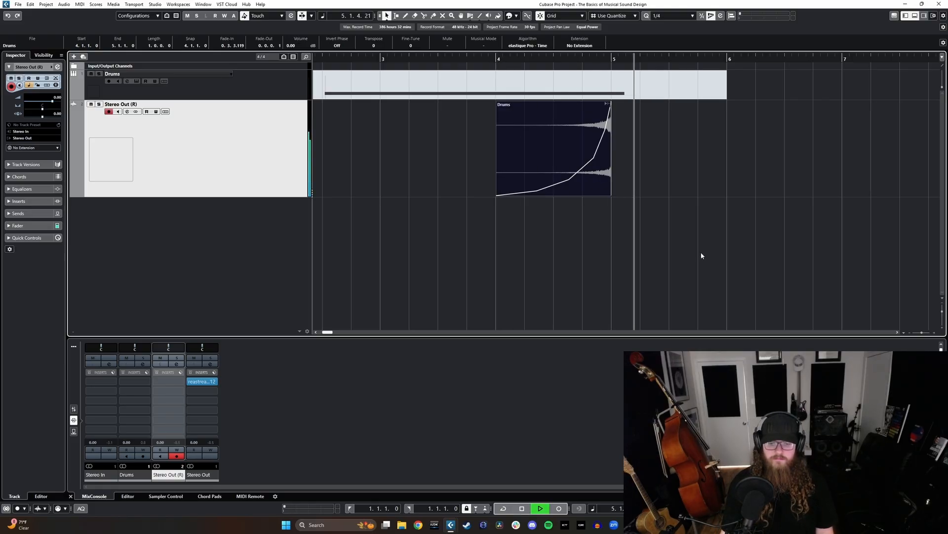
{"action": "key", "text": "space"}
{"action": "scroll", "coordinate": [696, 249], "scroll_direction": "down", "scroll_amount": 3}
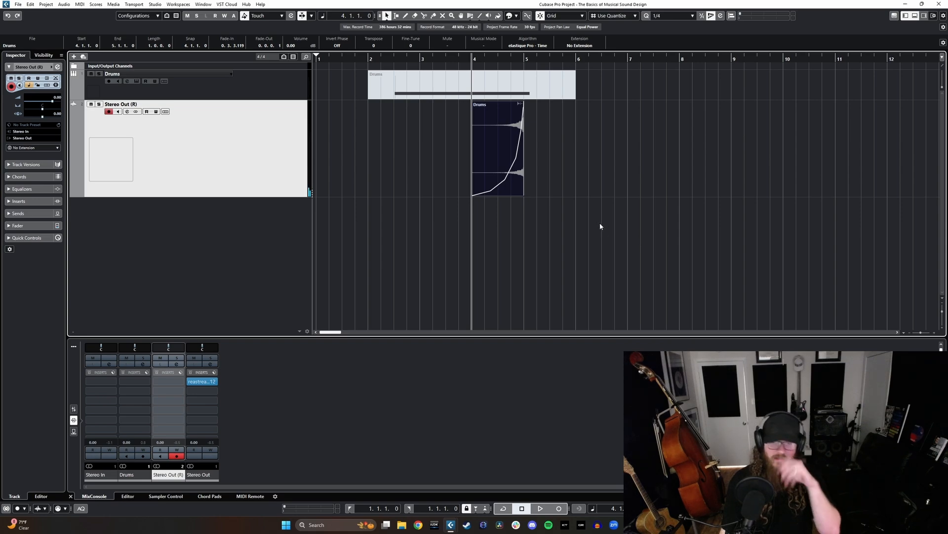
- Delete the muted Drums MIDI part and move the Stereo Out (R) track above the Drums track
{"action": "left_click", "coordinate": [373, 82]}
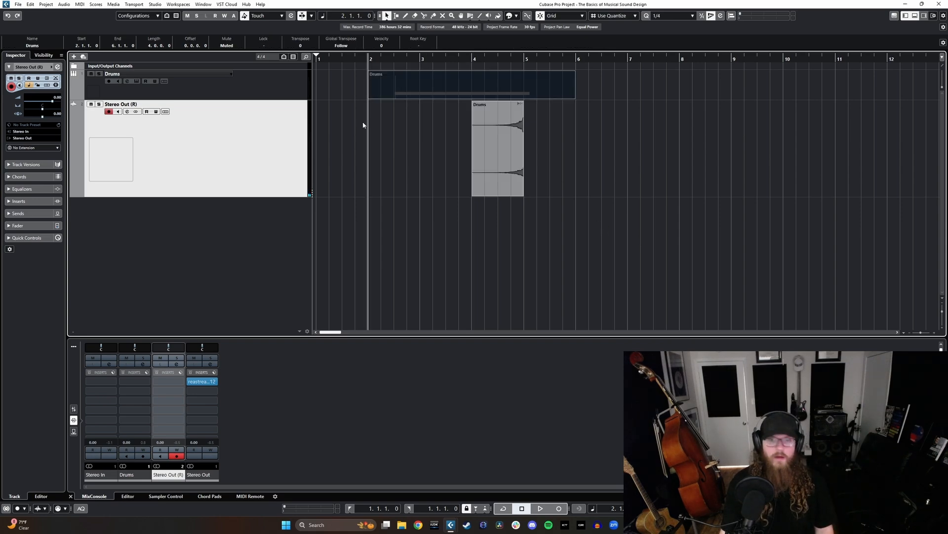
{"action": "key", "text": "Delete"}
{"action": "left_click_drag", "start_coordinate": [241, 168], "coordinate": [267, 82]}
- Rename the Stereo Out (R) track as Cymbal Reverse
{"action": "double_click", "coordinate": [137, 74]}
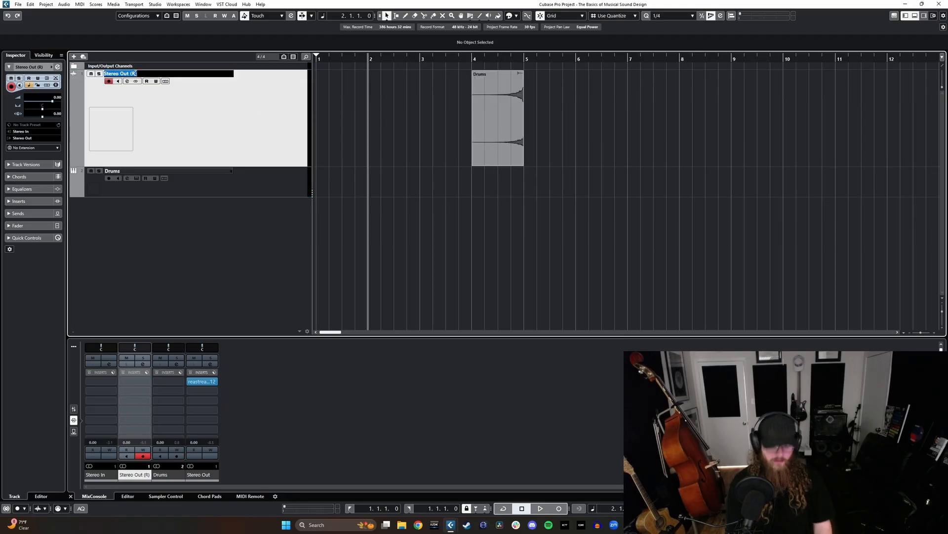
{"action": "type", "text": "Cymbal Re"}
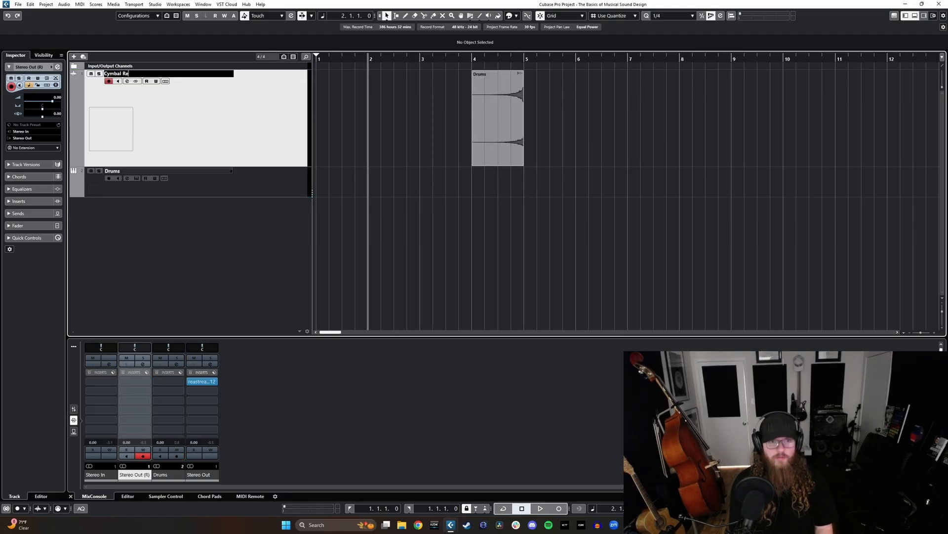
{"action": "type", "text": "verse"}
{"action": "key", "text": "Return"}
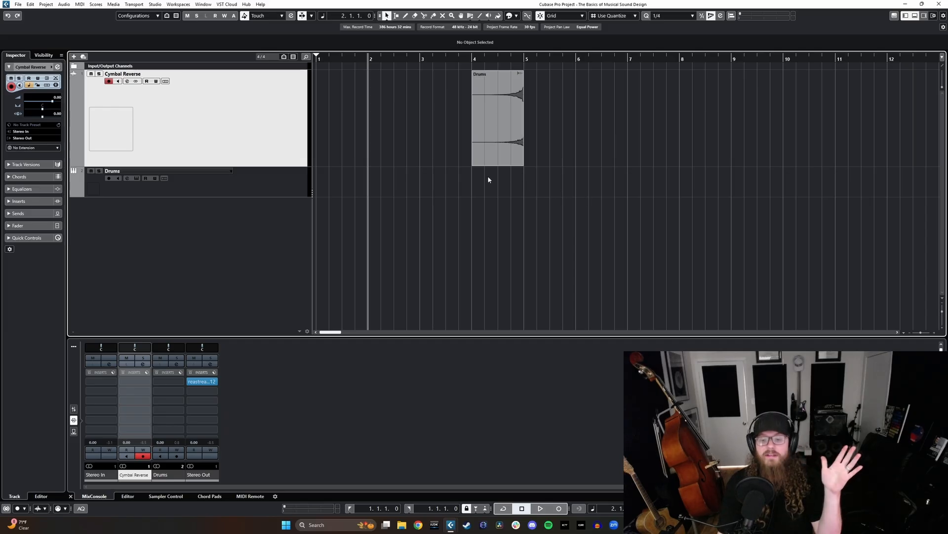
- Duplicate the reversed cymbal event at bar 4 and move the copy to start at bar 10
{"action": "left_click", "coordinate": [487, 133]}
{"action": "key", "text": "l"}
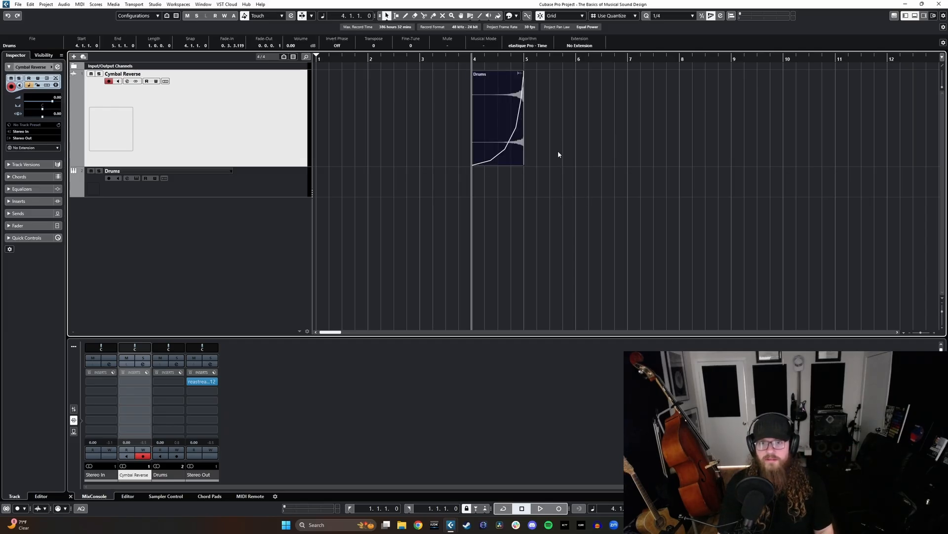
{"action": "key", "text": "g"}
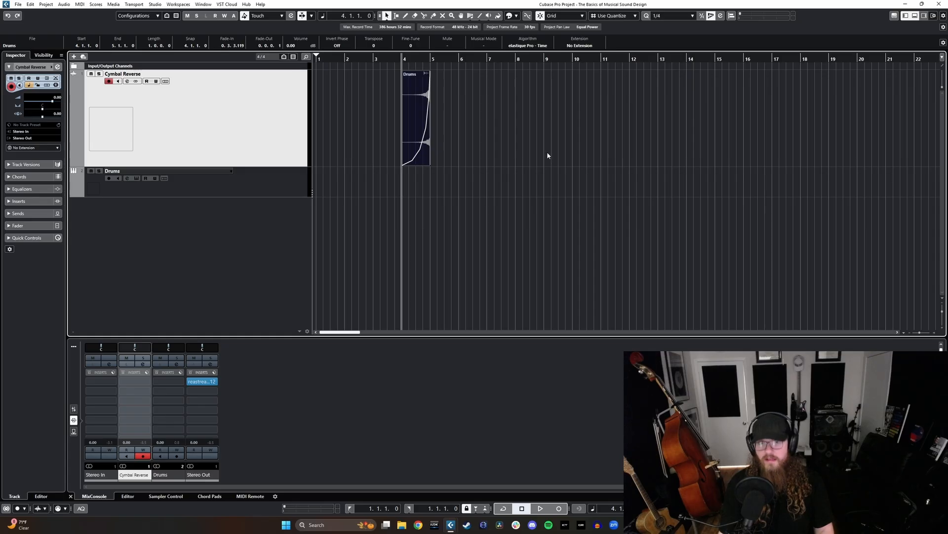
{"action": "left_click", "coordinate": [496, 134]}
{"action": "left_click", "coordinate": [421, 126]}
{"action": "key", "text": "ctrl+d"}
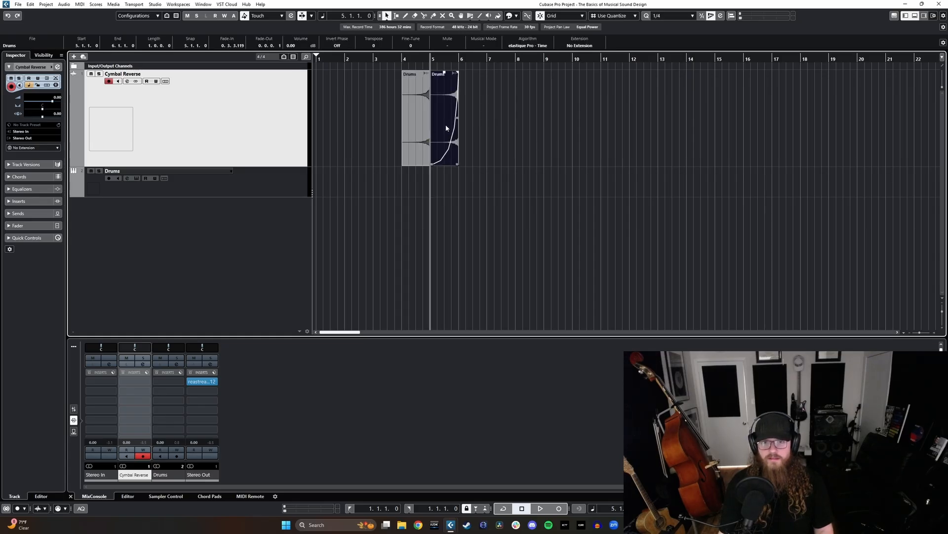
{"action": "left_click_drag", "start_coordinate": [445, 124], "coordinate": [580, 111]}
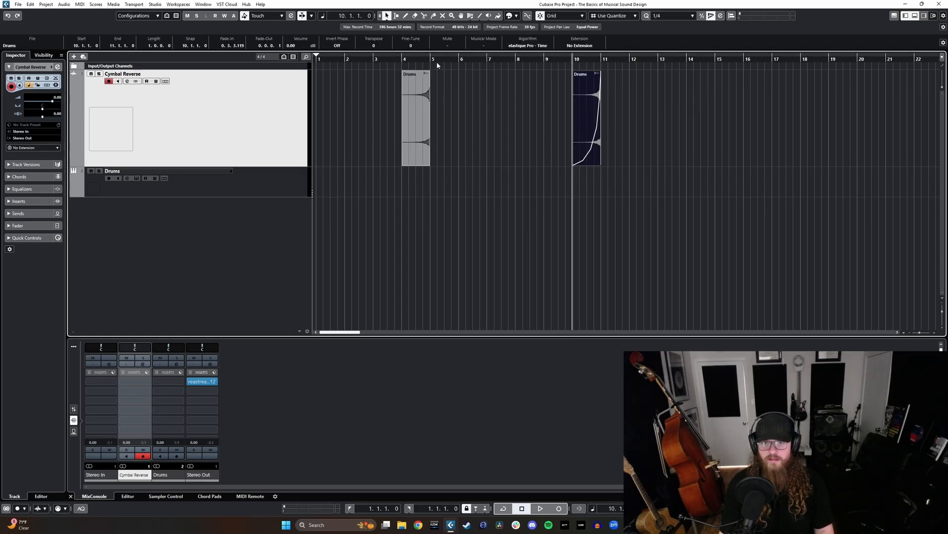
{"action": "left_click", "coordinate": [416, 60]}
{"action": "left_click", "coordinate": [493, 158]}
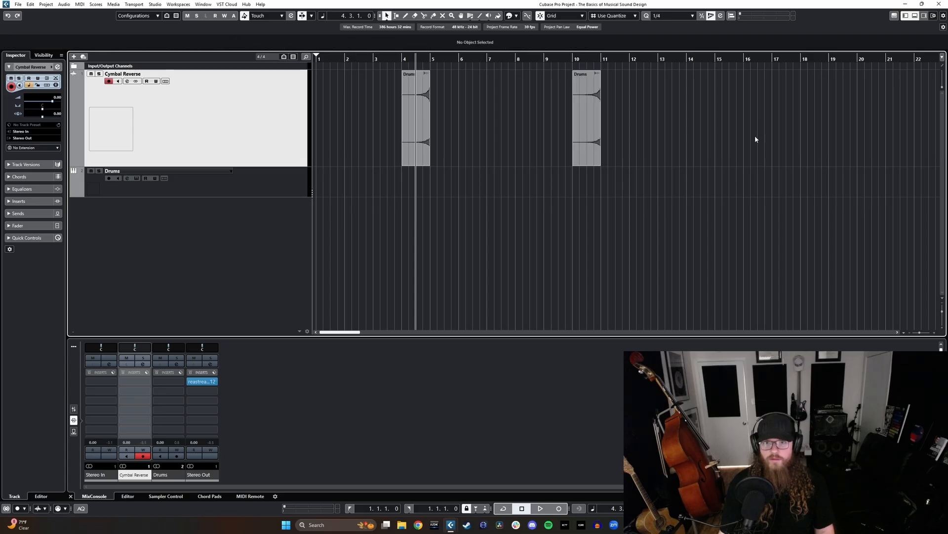
- Transpose the cymbal copy at bar 10 by -5 semitones and play it back against the original at bar 4
{"action": "left_click", "coordinate": [591, 122]}
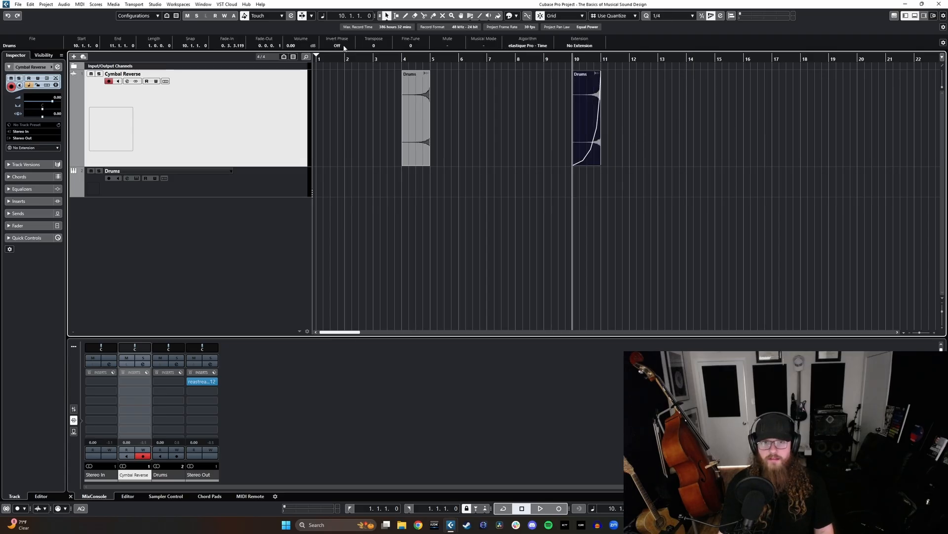
{"action": "scroll", "coordinate": [376, 47], "scroll_direction": "down", "scroll_amount": 3}
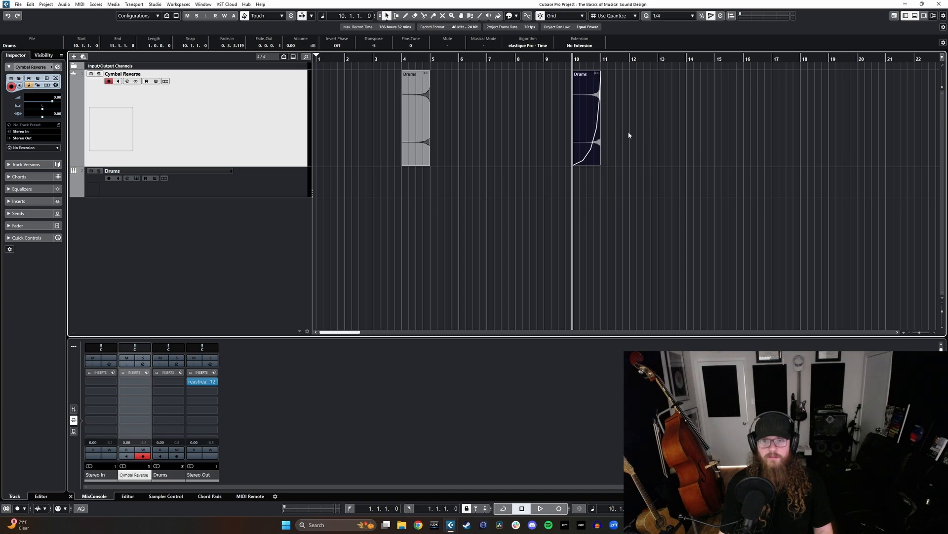
{"action": "key", "text": "space"}
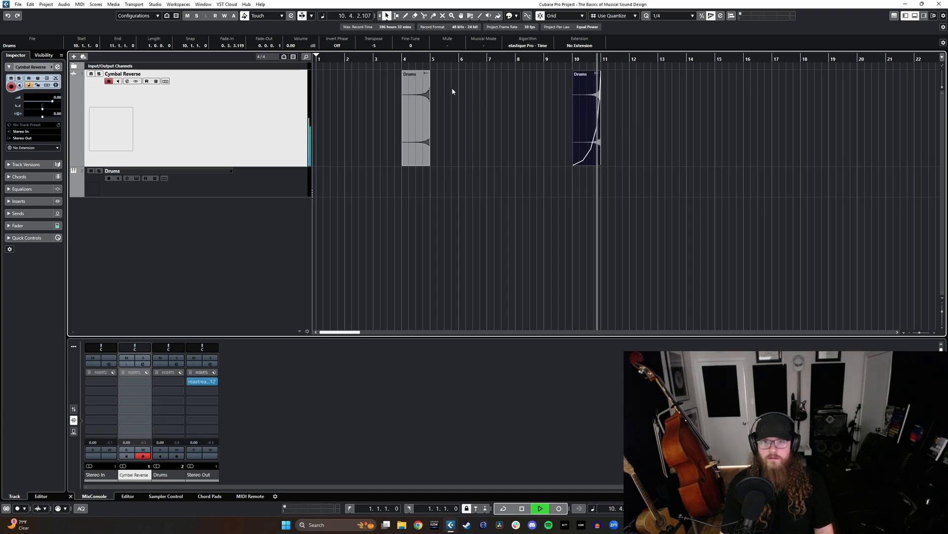
{"action": "left_click", "coordinate": [409, 58]}
{"action": "key", "text": "space"}
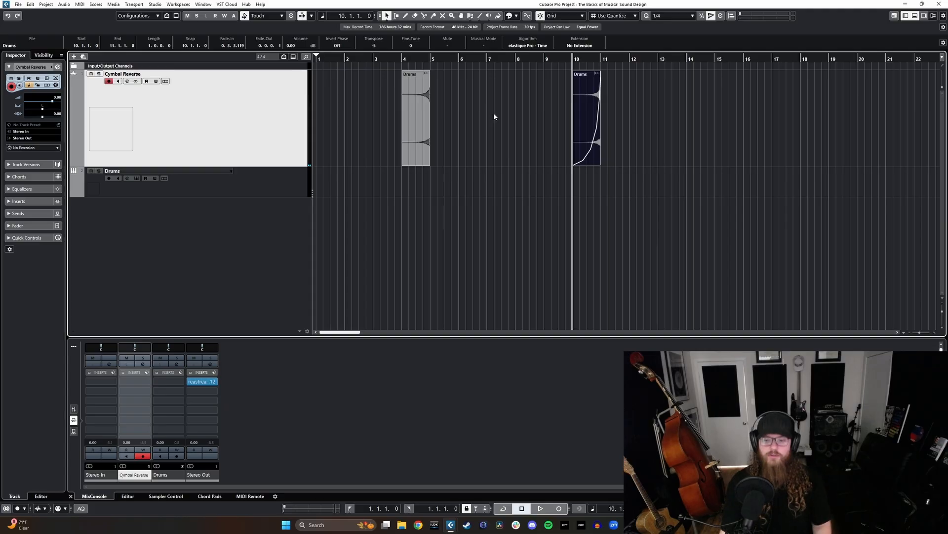
- Add a new Kontakt 7 instrument track below Drums, with its audio output set to Stereo Out
{"action": "left_click", "coordinate": [282, 191]}
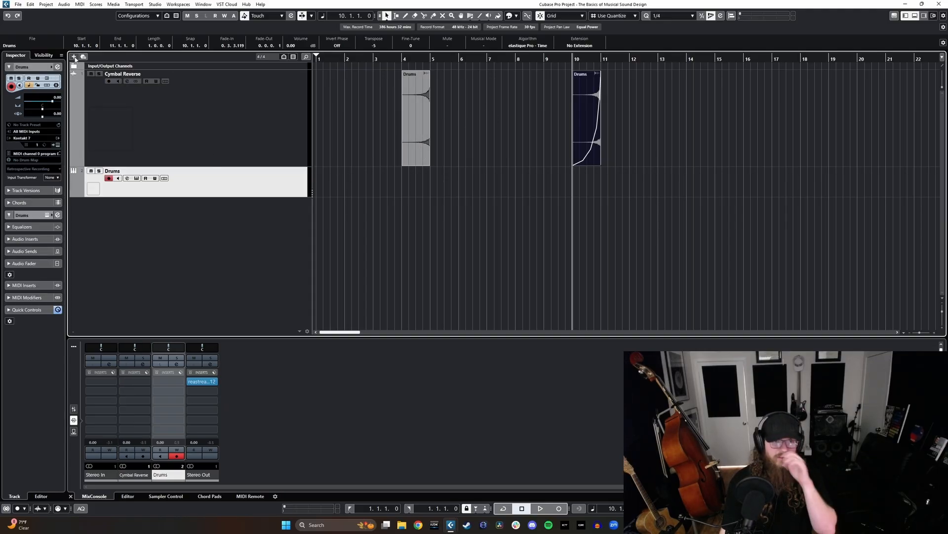
{"action": "left_click", "coordinate": [74, 58]}
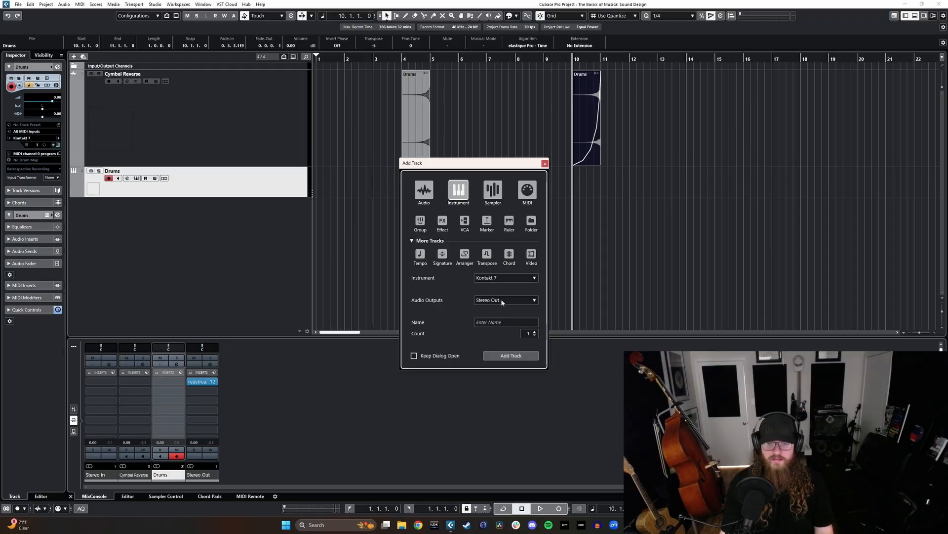
{"action": "left_click", "coordinate": [499, 356]}
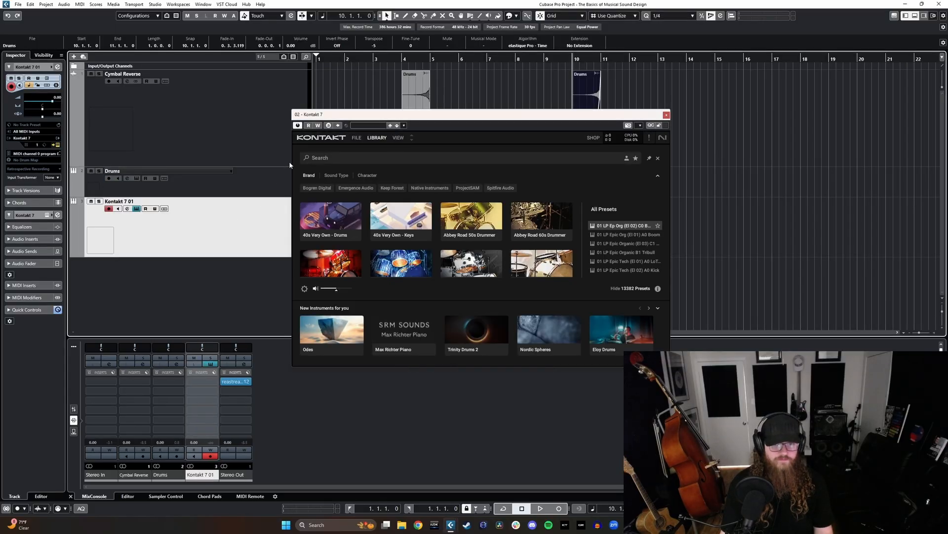
- Switch Kontakt to its classic view, search its libraries for "giant" and load The Giant.nki piano
{"action": "left_click", "coordinate": [396, 138]}
{"action": "left_click", "coordinate": [397, 149]}
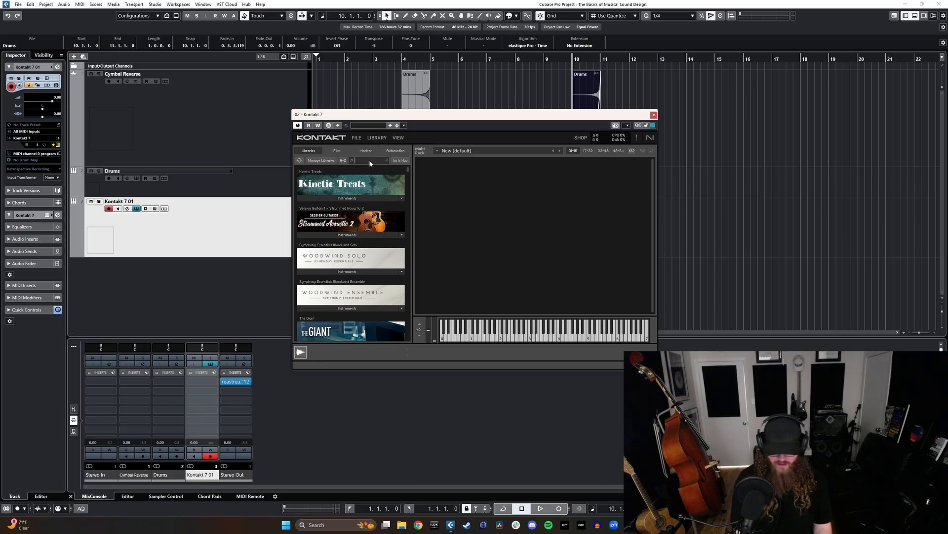
{"action": "type", "text": "giant"}
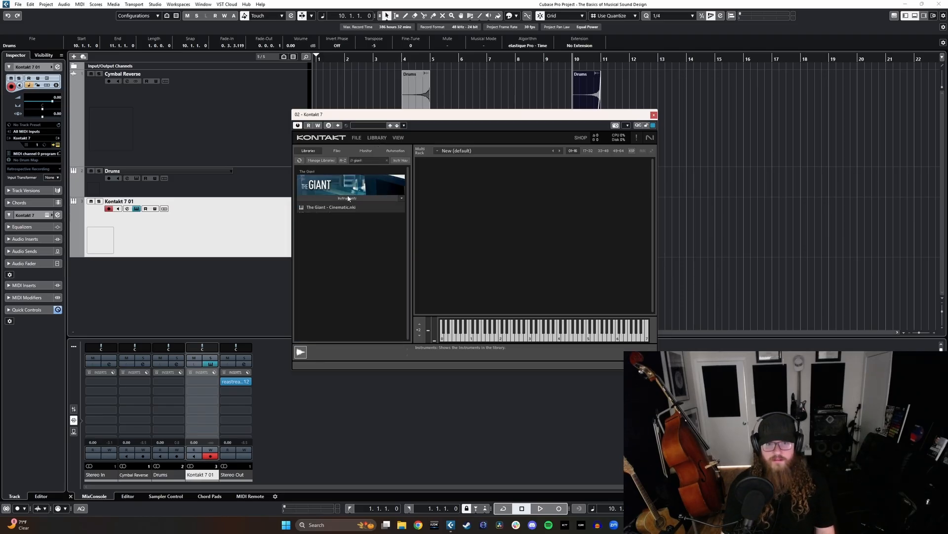
{"action": "double_click", "coordinate": [329, 214]}
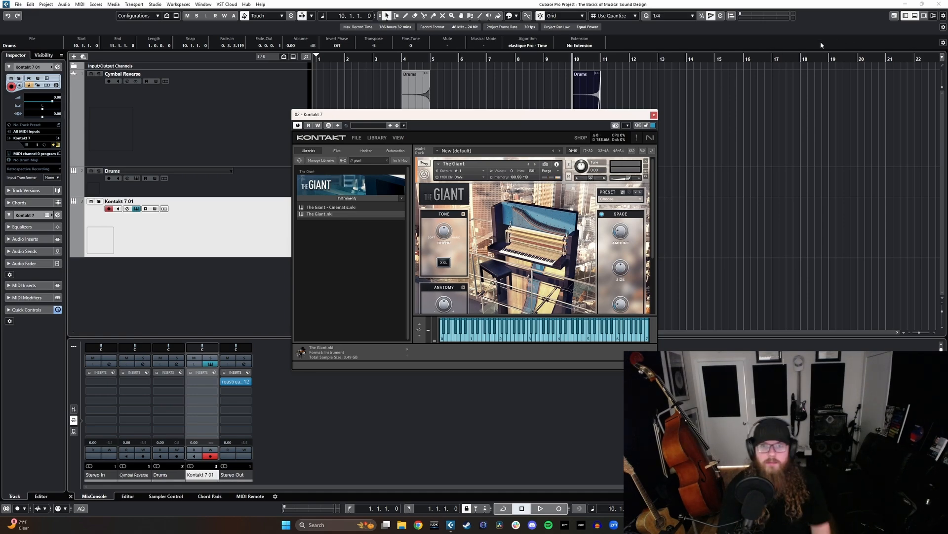
{"action": "left_click", "coordinate": [654, 114]}
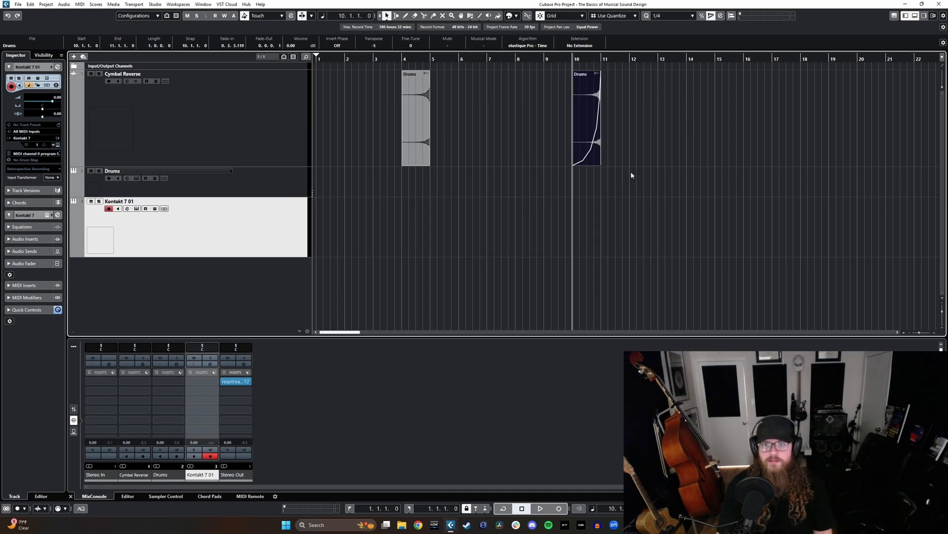
- Record a sustained piano chord on the Kontakt 7 01 track, starting from bar 12
{"action": "left_click", "coordinate": [669, 60]}
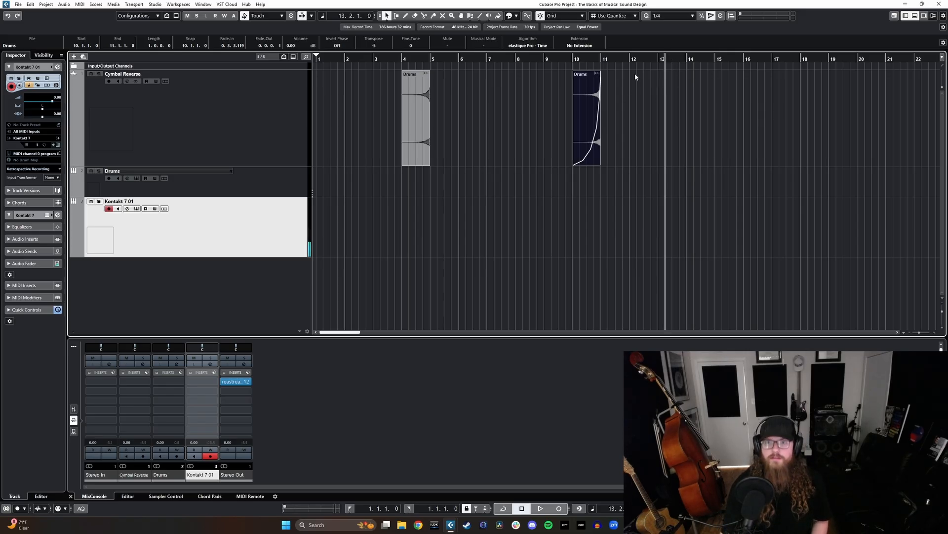
{"action": "left_click", "coordinate": [628, 60]}
{"action": "key", "text": "KP_Multiply"}
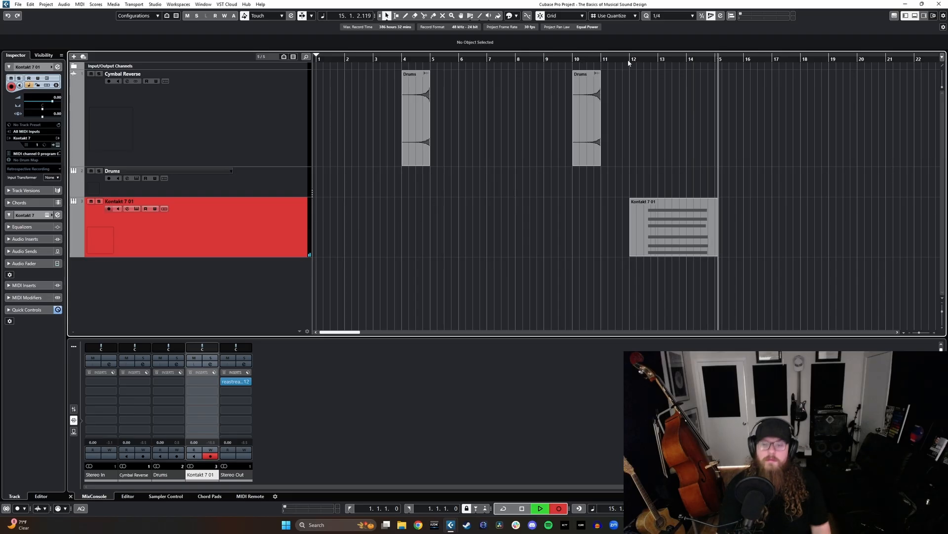
{"action": "key", "text": "space"}
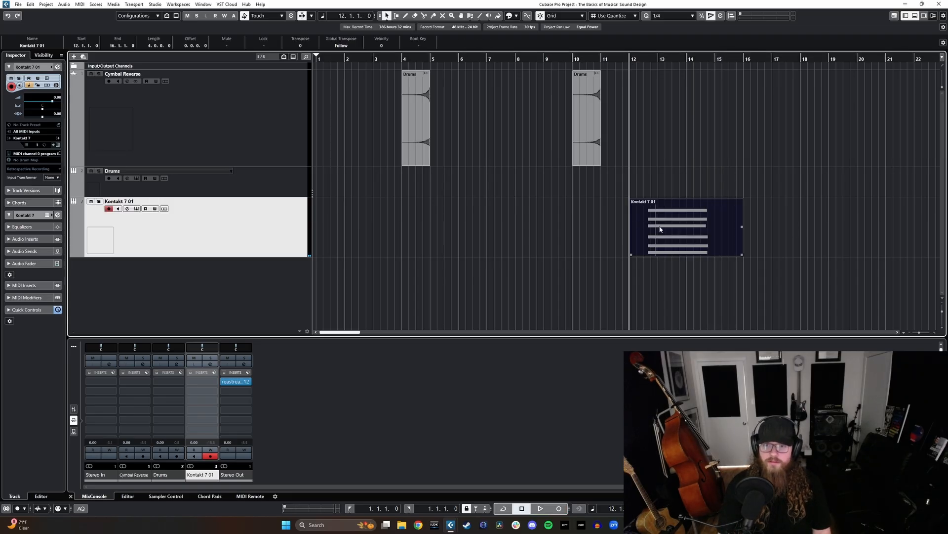
- Render the recorded piano part to audio and raise the rendered event's volume to 7.01 dB
{"action": "key", "text": "ctrl+r"}
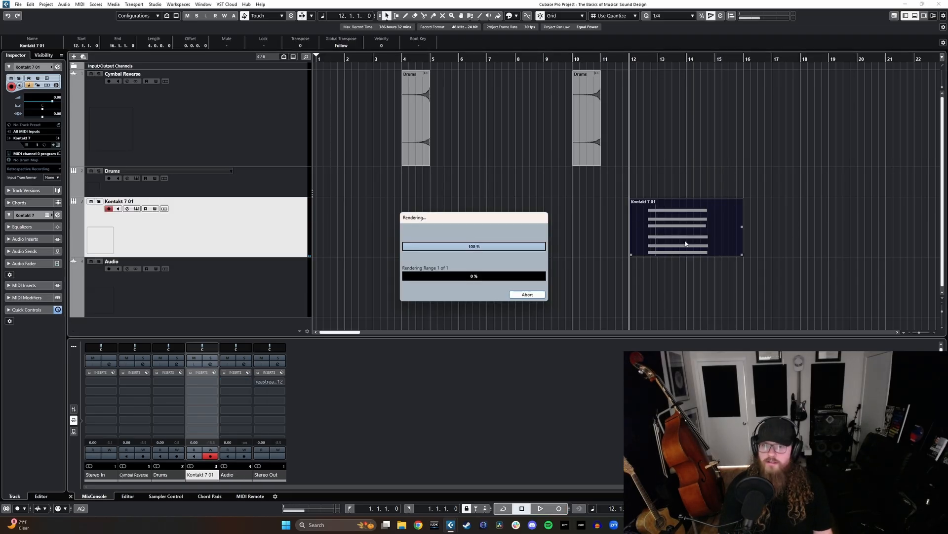
{"action": "left_click", "coordinate": [736, 261]}
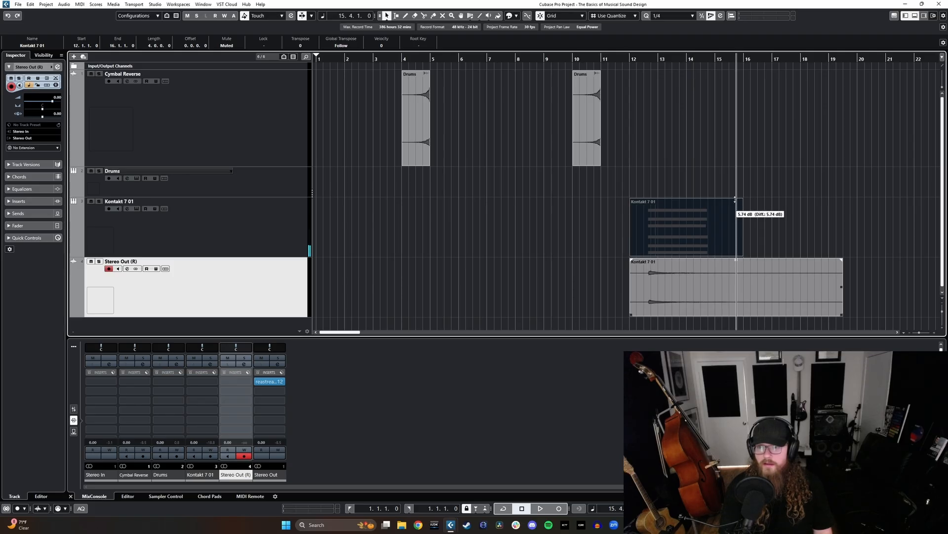
{"action": "scroll", "coordinate": [720, 259], "scroll_direction": "right", "scroll_amount": 3}
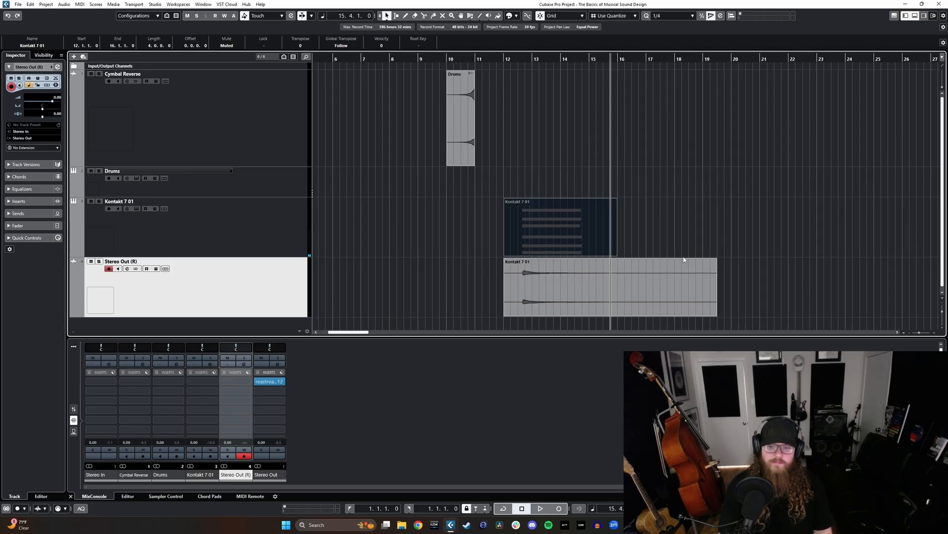
- Play back the rendered piano event from bar 12 with its track soloed
{"action": "left_click", "coordinate": [572, 262]}
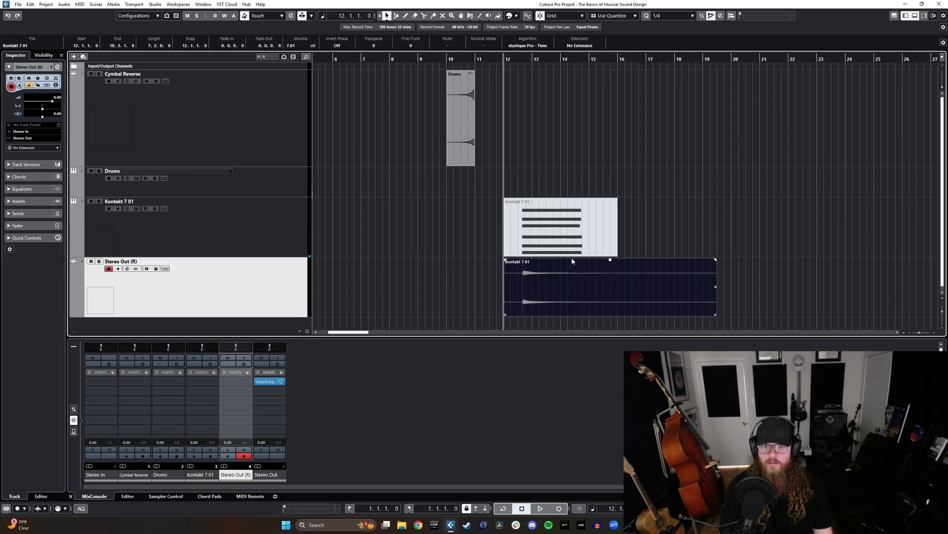
{"action": "key", "text": "s"}
{"action": "key", "text": "space"}
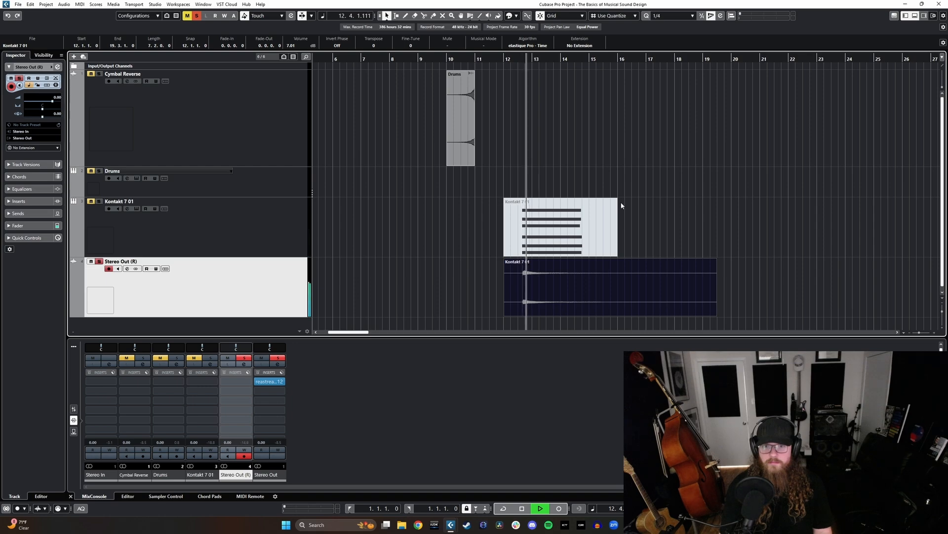
{"action": "key", "text": "space"}
{"action": "key", "text": "s"}
- Reverse the rendered piano event and move it to start at 9.4.1.0
{"action": "key", "text": "ctrl+r"}
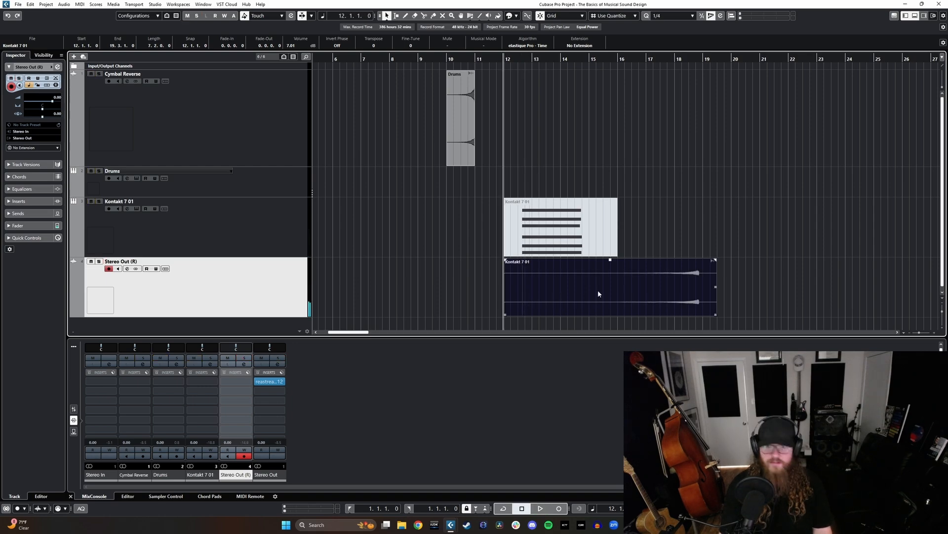
{"action": "left_click_drag", "start_coordinate": [681, 291], "coordinate": [617, 289]}
- Play the end of the reversed piano event from 15.2.1.0 with its track soloed
{"action": "left_click", "coordinate": [594, 60]}
{"action": "key", "text": "s"}
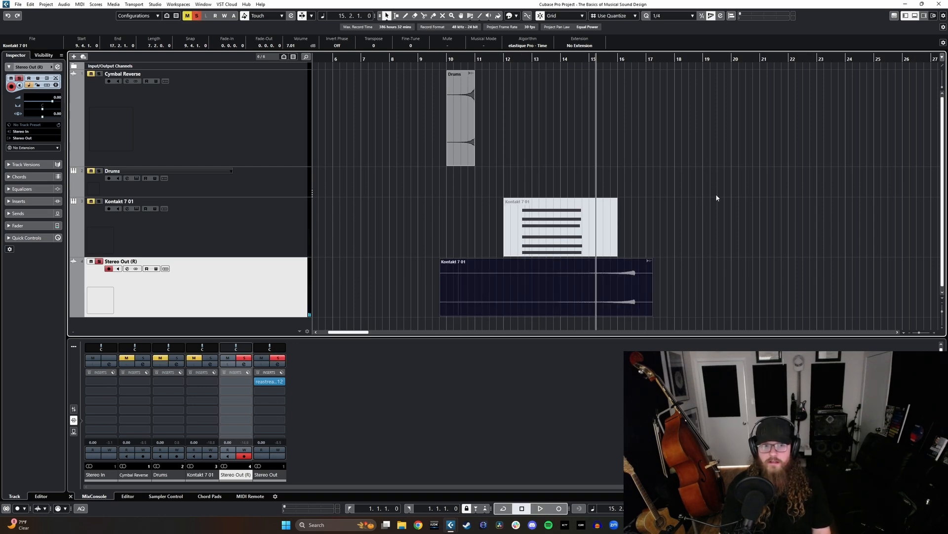
{"action": "key", "text": "space"}
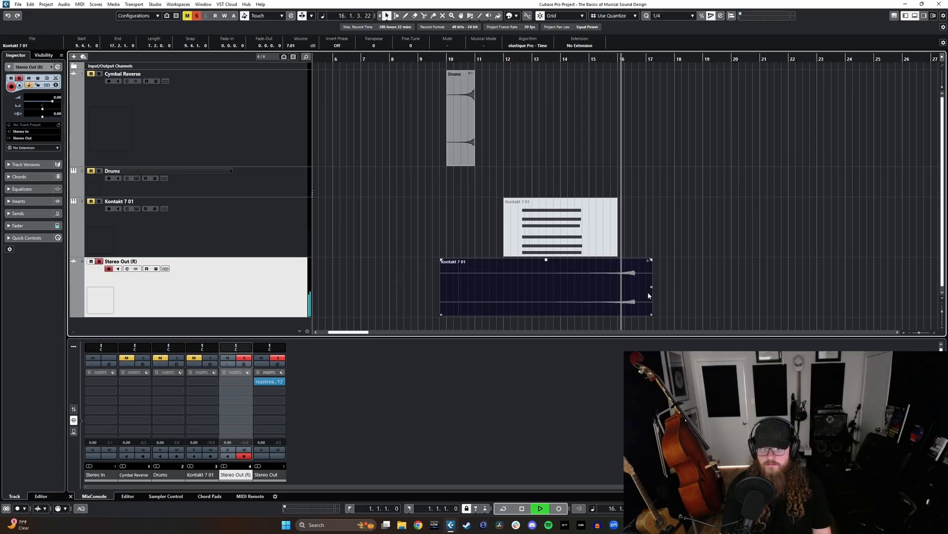
- Move the reversed piano event back to bar 1 and cut away everything before bar 4
{"action": "left_click_drag", "start_coordinate": [623, 303], "coordinate": [502, 293]}
{"action": "scroll", "coordinate": [498, 291], "scroll_direction": "left", "scroll_amount": 4}
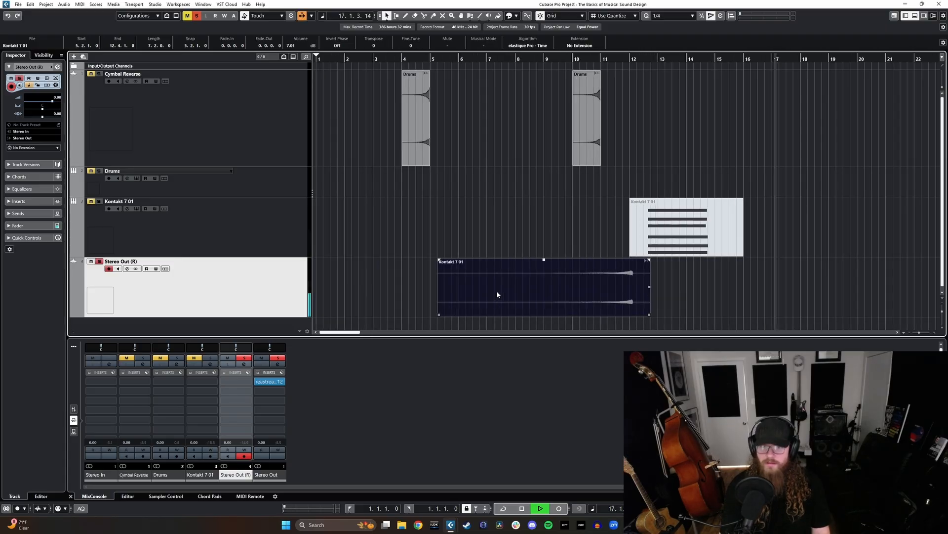
{"action": "left_click_drag", "start_coordinate": [590, 288], "coordinate": [465, 281]}
{"action": "key", "text": "3"}
{"action": "left_click", "coordinate": [398, 287]}
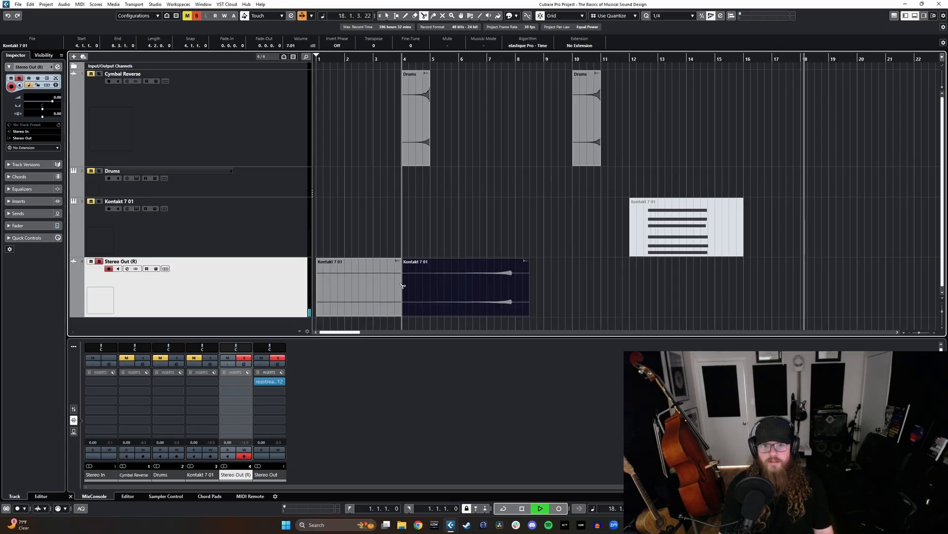
{"action": "key", "text": "1"}
{"action": "left_click", "coordinate": [415, 291]}
{"action": "key", "text": "Delete"}
- Move the remaining piano event so its peak lands on bar 5 and shorten its start to about bar 2
{"action": "left_click_drag", "start_coordinate": [508, 288], "coordinate": [430, 292]}
{"action": "scroll", "coordinate": [429, 298], "scroll_direction": "up", "scroll_amount": 2}
{"action": "scroll", "coordinate": [372, 293], "scroll_direction": "down", "scroll_amount": 1}
{"action": "scroll", "coordinate": [372, 293], "scroll_direction": "left", "scroll_amount": 2}
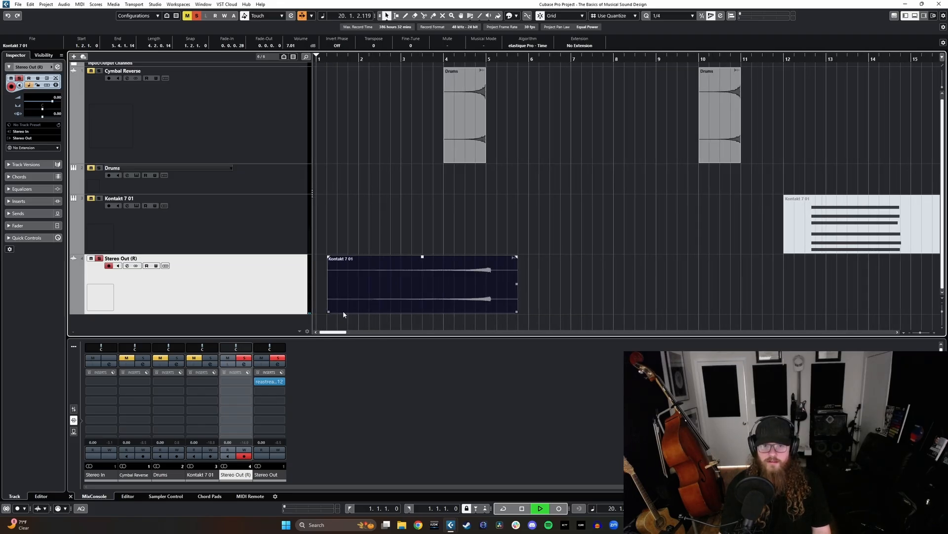
{"action": "left_click_drag", "start_coordinate": [330, 313], "coordinate": [372, 313]}
{"action": "left_click_drag", "start_coordinate": [493, 291], "coordinate": [491, 294]}
- Split the aligned piano event at bar 4 and delete the piece before the split
{"action": "key", "text": "3"}
{"action": "left_click", "coordinate": [443, 290]}
{"action": "key", "text": "1"}
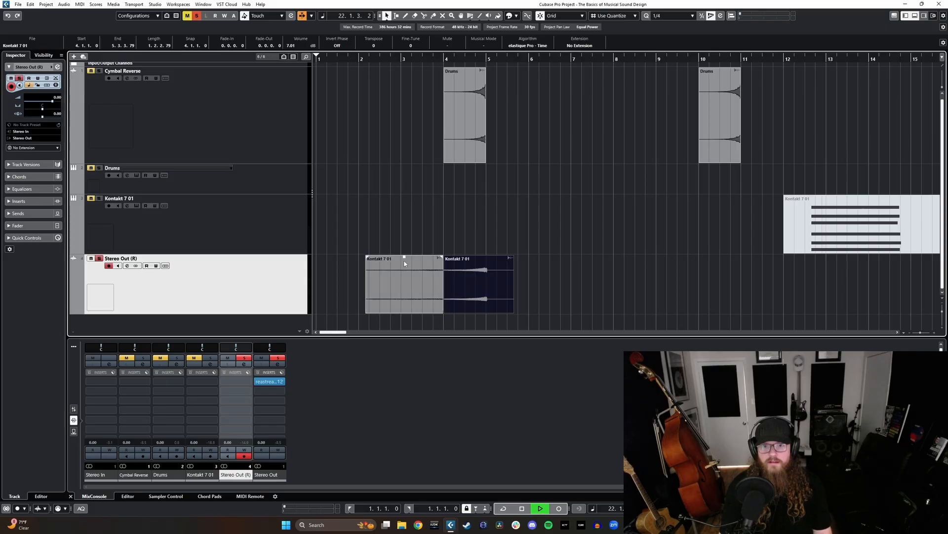
{"action": "left_click", "coordinate": [390, 277]}
{"action": "left_click_drag", "start_coordinate": [407, 257], "coordinate": [407, 270]}
{"action": "key", "text": "Delete"}
- Place the Stereo Out (R) track directly below Cymbal Reverse and trim the piano event's end to bar 5
{"action": "left_click_drag", "start_coordinate": [256, 284], "coordinate": [249, 179]}
{"action": "left_click_drag", "start_coordinate": [511, 222], "coordinate": [487, 221]}
- Play the cymbal and piano swells together from bar 4, with the Cymbal Reverse track soloed as well
{"action": "scroll", "coordinate": [459, 222], "scroll_direction": "up", "scroll_amount": 5}
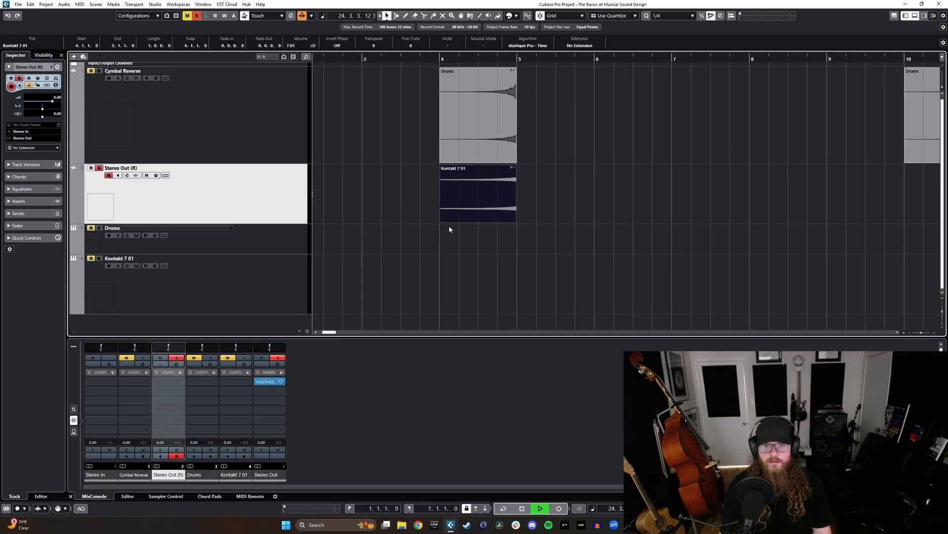
{"action": "left_click", "coordinate": [255, 133]}
{"action": "left_click", "coordinate": [435, 59]}
{"action": "key", "text": "space"}
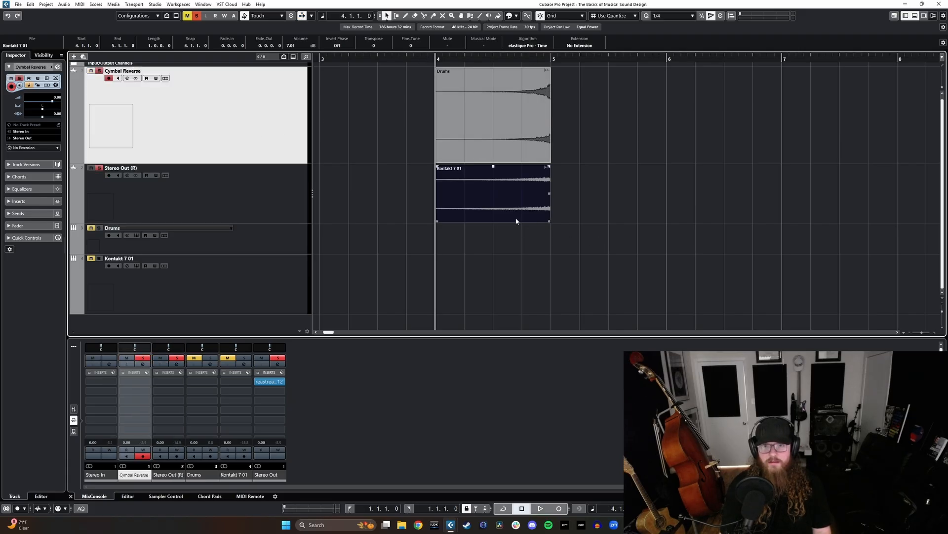
{"action": "key", "text": "space"}
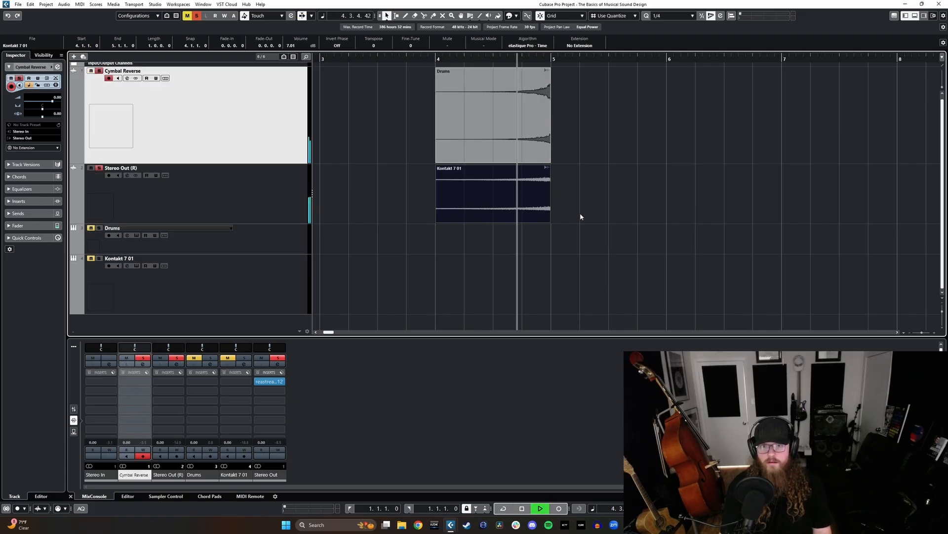
{"action": "key", "text": "space"}
{"action": "key", "text": "shift+f"}
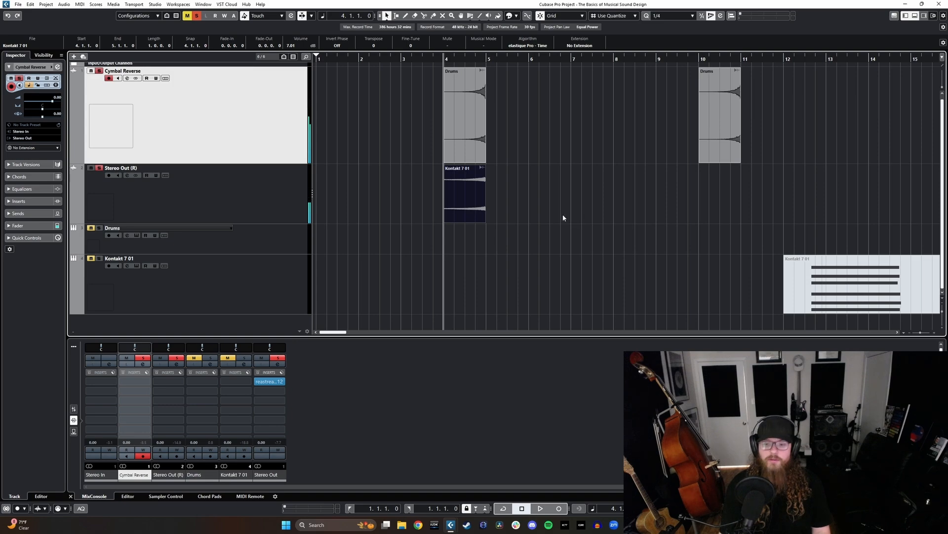
- Rename the Stereo Out (R) track as "Piano Reverse"
{"action": "double_click", "coordinate": [121, 168]}
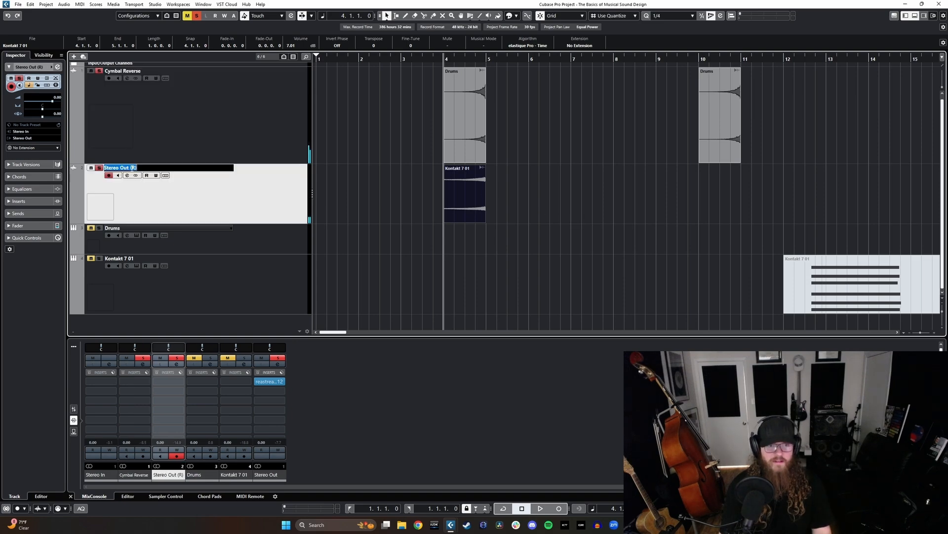
{"action": "type", "text": "Piano Rever"}
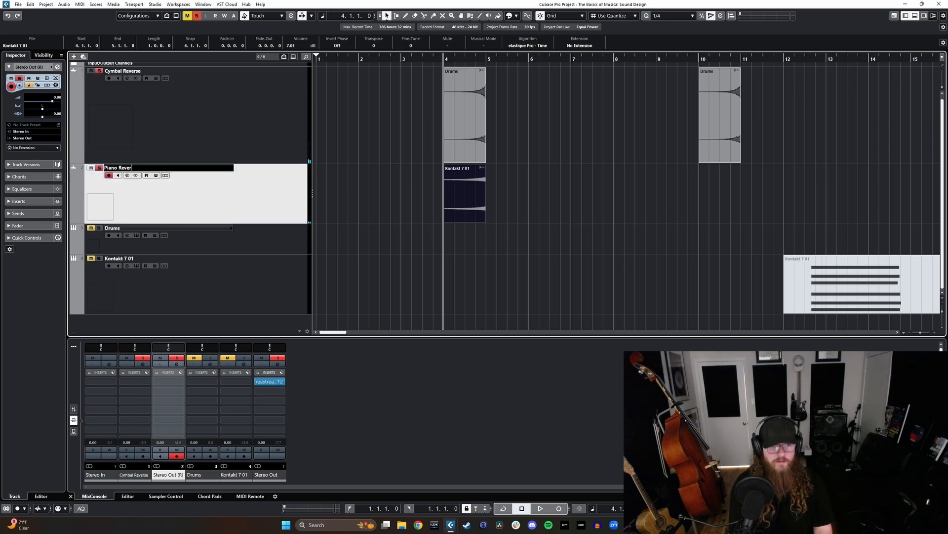
{"action": "type", "text": "se"}
{"action": "key", "text": "Return"}
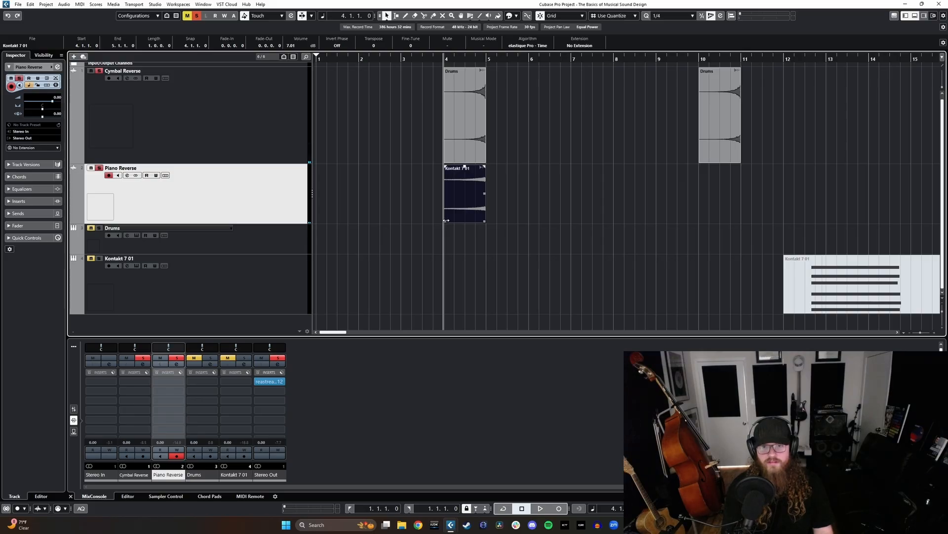
- Extend the piano event's start to bar 1, then cut away its near-silent portion before 2.2.1.0 using enlarged waveforms as a guide
{"action": "left_click_drag", "start_coordinate": [446, 221], "coordinate": [324, 223]}
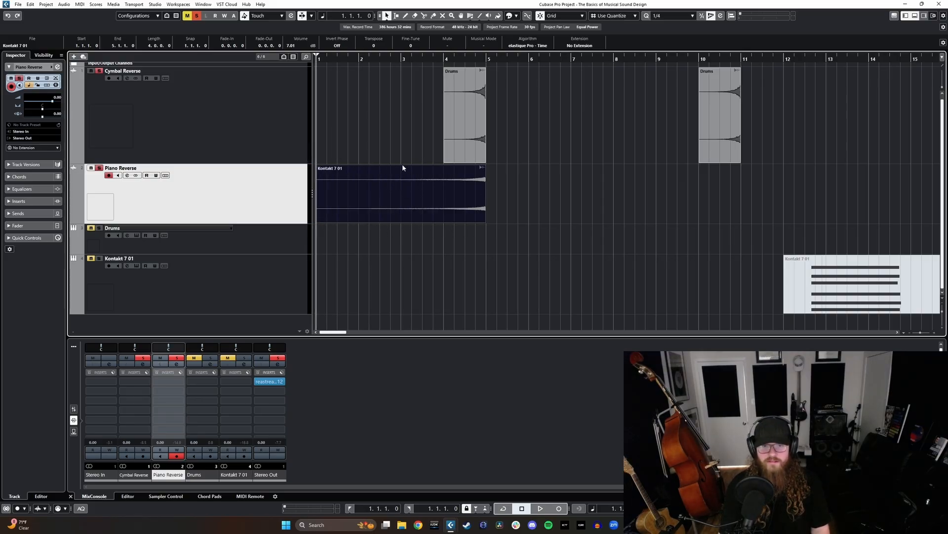
{"action": "left_click_drag", "start_coordinate": [943, 87], "coordinate": [944, 83]}
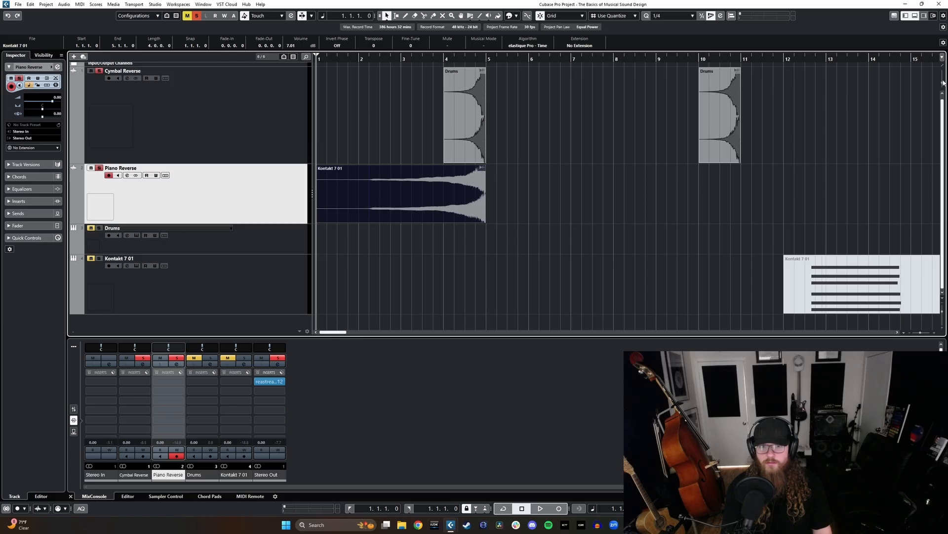
{"action": "left_click", "coordinate": [375, 190], "text": "alt"}
{"action": "left_click", "coordinate": [347, 190]}
{"action": "key", "text": "Delete"}
{"action": "left_click", "coordinate": [374, 191]}
{"action": "key", "text": "l"}
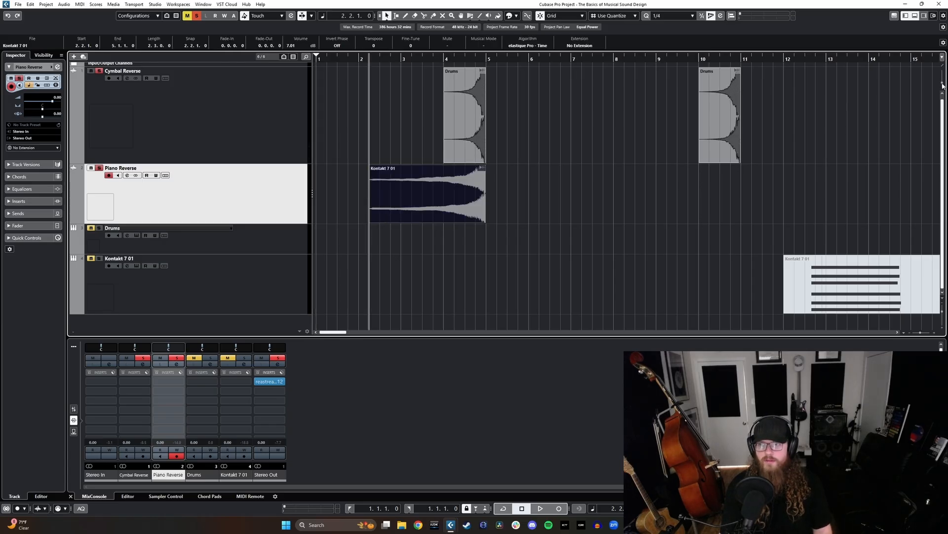
- Restore the waveform display size and time-stretch the piano event so it fills bar 4 only, ending at bar 5
{"action": "left_click_drag", "start_coordinate": [943, 85], "coordinate": [944, 96]}
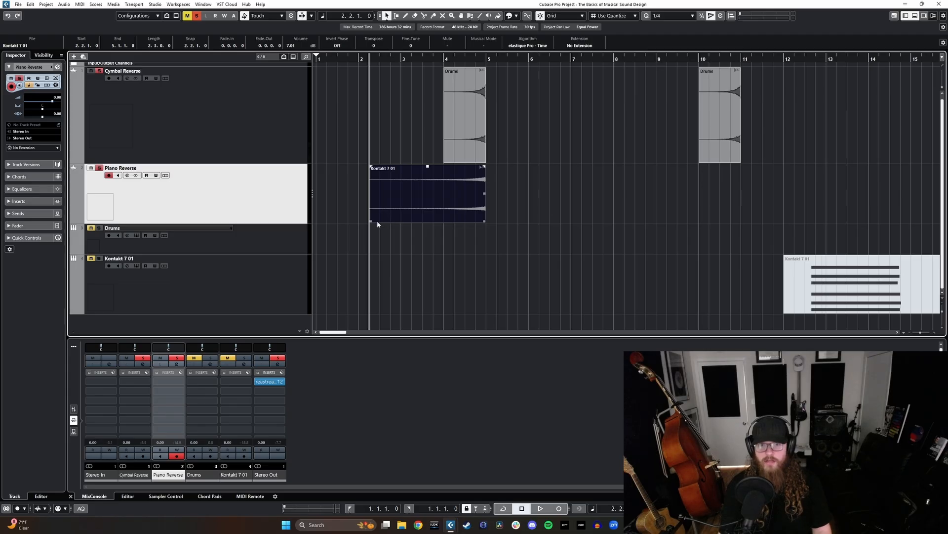
{"action": "key", "text": "1"}
{"action": "key", "text": "1"}
{"action": "key", "text": "1"}
{"action": "key", "text": "1"}
{"action": "key", "text": "1"}
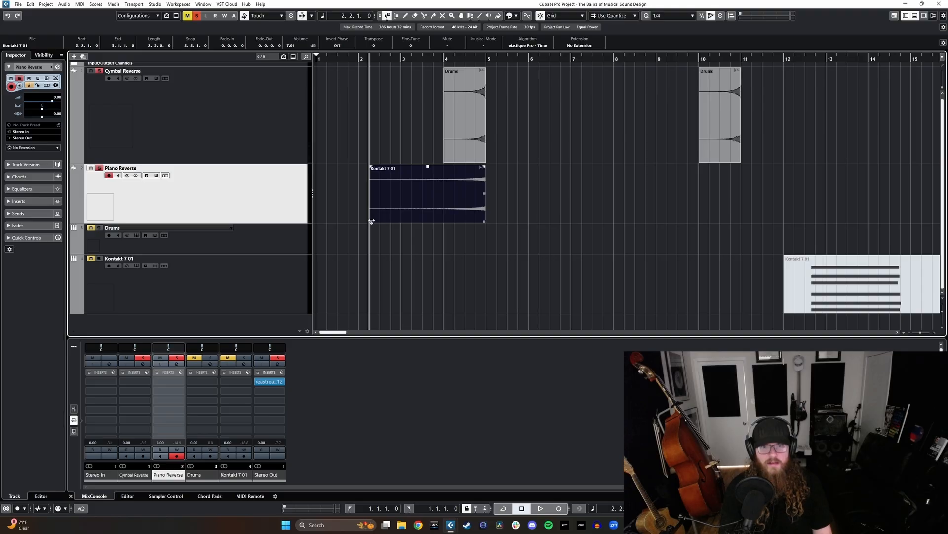
{"action": "left_click_drag", "start_coordinate": [372, 221], "coordinate": [446, 221]}
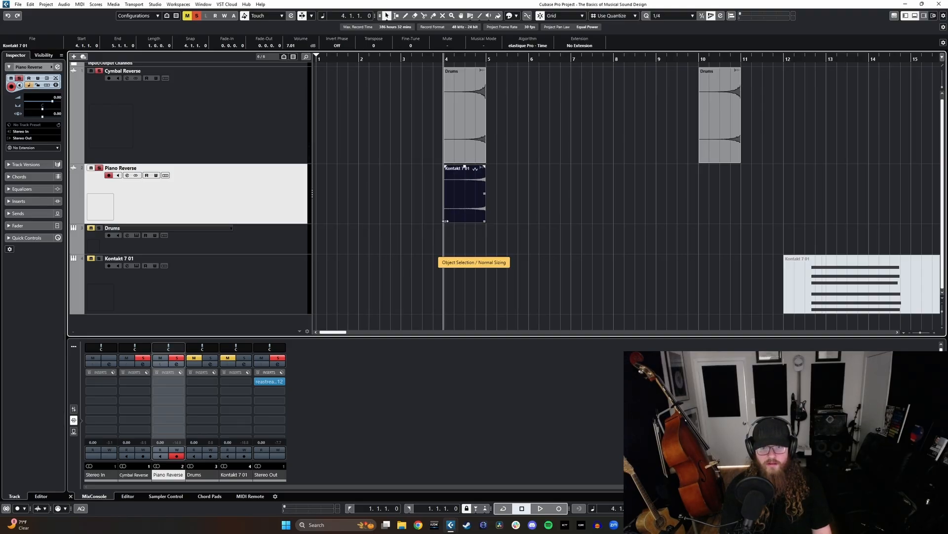
- Play the stretched piano swell together with the cymbal swell and raise the piano event's volume to 10.00 dB
{"action": "key", "text": "space"}
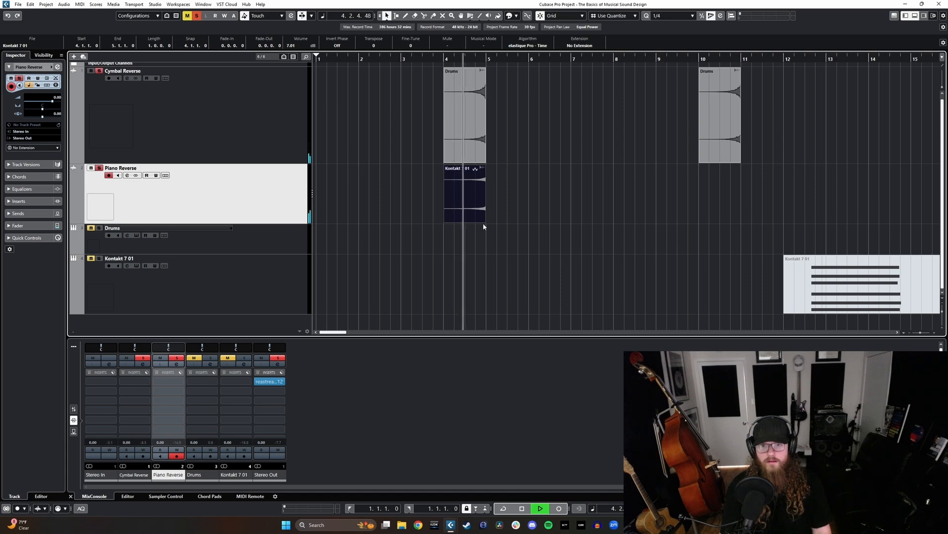
{"action": "key", "text": "space"}
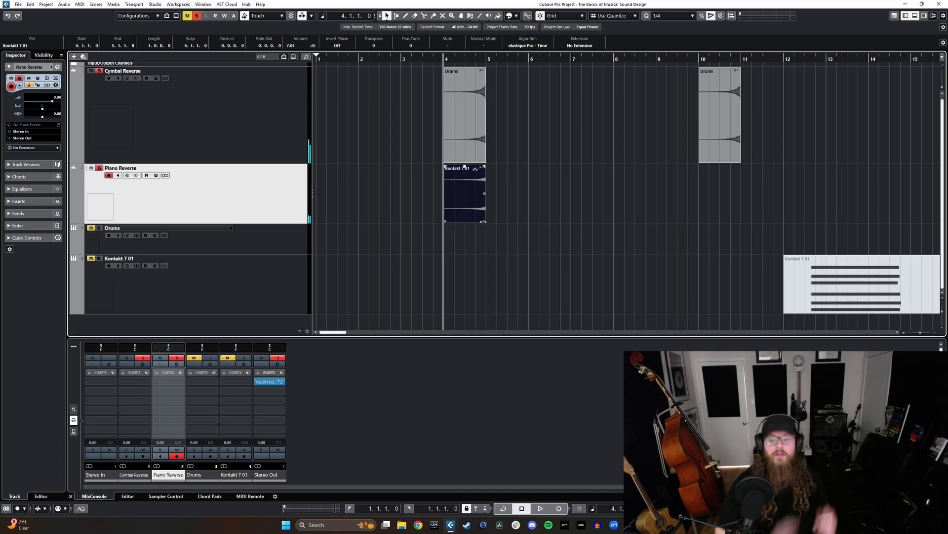
{"action": "left_click_drag", "start_coordinate": [465, 167], "coordinate": [465, 153]}
{"action": "left_click", "coordinate": [465, 59]}
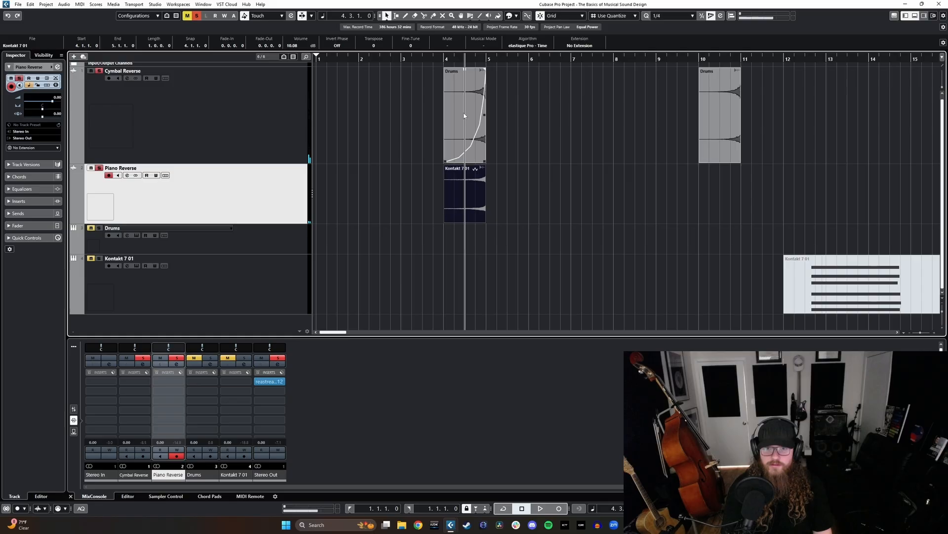
{"action": "left_click", "coordinate": [444, 59]}
- Clear the track mutes and solos and unmute the Kontakt 7 01 MIDI part at bar 12
{"action": "scroll", "coordinate": [398, 184], "scroll_direction": "right", "scroll_amount": 4}
{"action": "scroll", "coordinate": [567, 191], "scroll_direction": "down", "scroll_amount": 3}
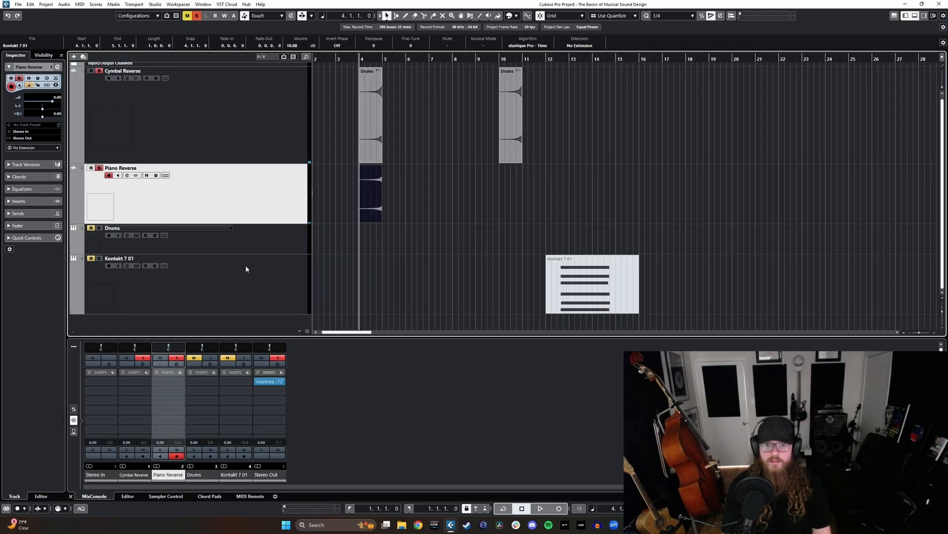
{"action": "left_click", "coordinate": [272, 122]}
{"action": "left_click", "coordinate": [617, 274]}
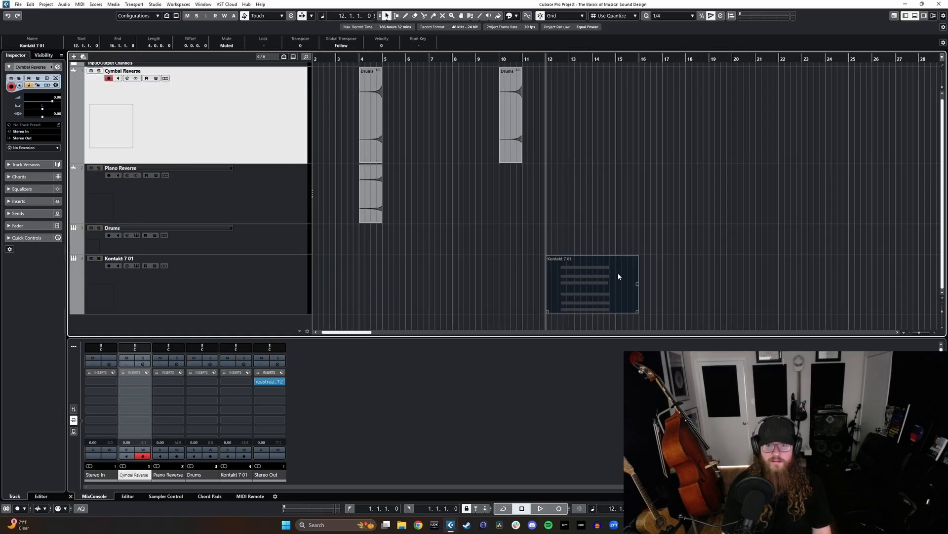
{"action": "key", "text": "shift+u"}
- Perform a melody over the piano chord from bar 12 and insert it from the retrospective buffer as a linear recording
{"action": "left_click", "coordinate": [262, 283]}
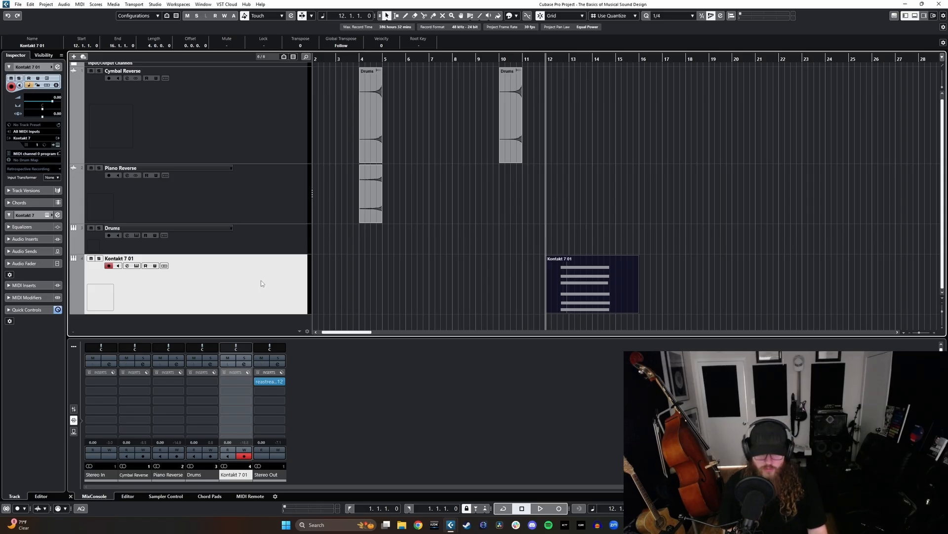
{"action": "key", "text": "space"}
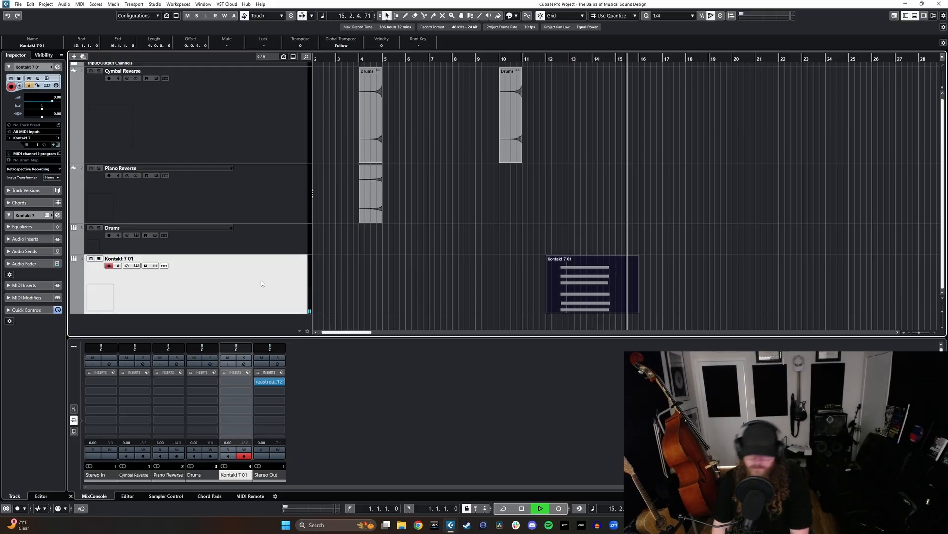
{"action": "left_click", "coordinate": [28, 169]}
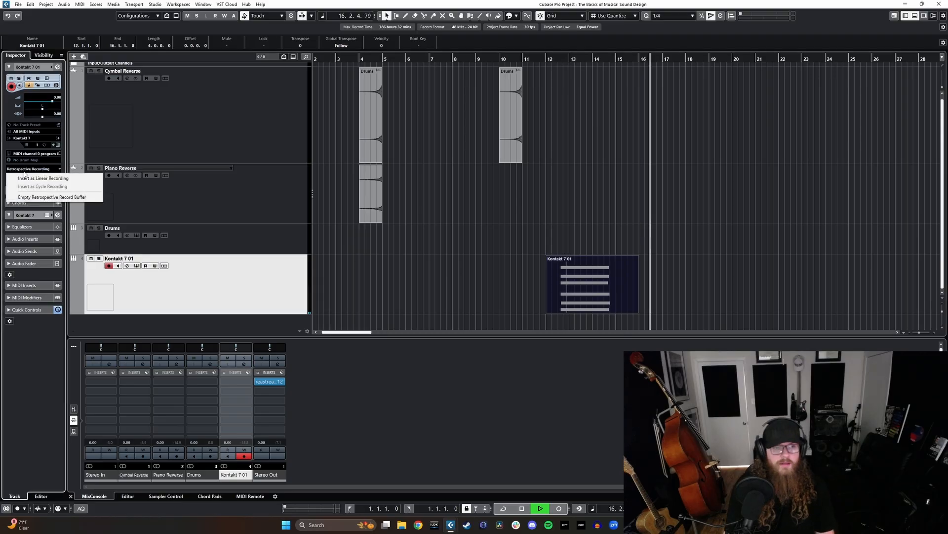
{"action": "left_click", "coordinate": [39, 178]}
{"action": "key", "text": "space"}
- Glue the overlapping piano parts on the Kontakt 7 01 track together and open the combined part for note editing
{"action": "key", "text": "4"}
{"action": "left_click", "coordinate": [595, 288]}
{"action": "key", "text": "1"}
{"action": "double_click", "coordinate": [595, 289]}
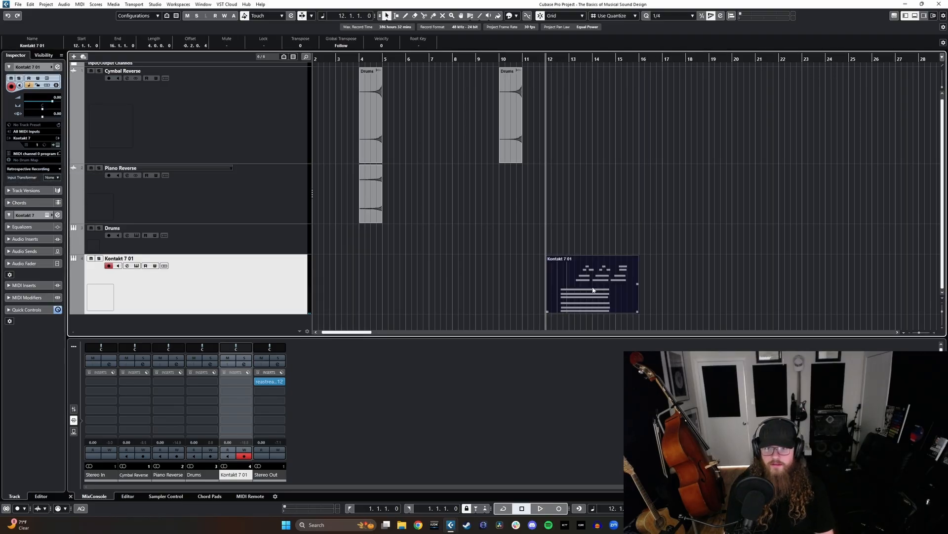
- Enlarge the note editor, show Sustain (CC 64) in the lower controller lane and adjust the sustain data across the recorded notes
{"action": "left_click_drag", "start_coordinate": [348, 337], "coordinate": [347, 141]}
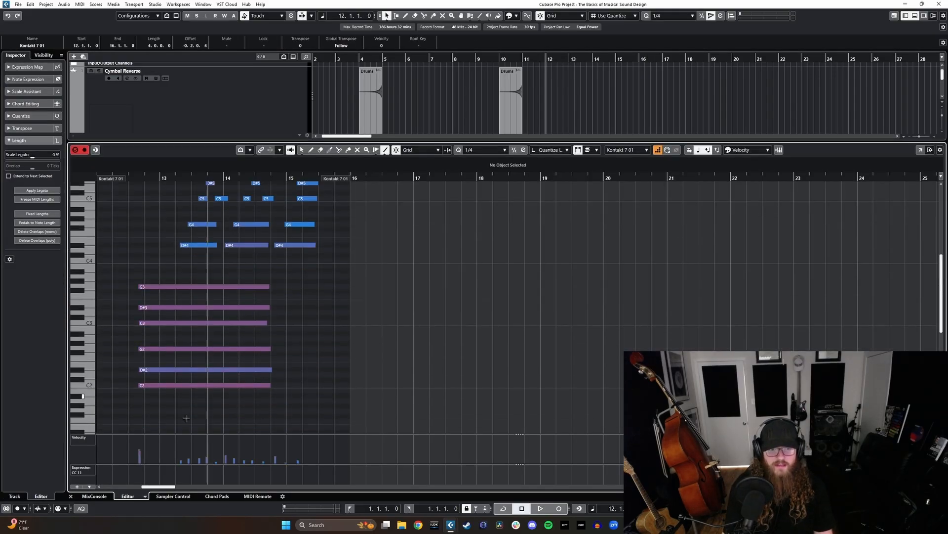
{"action": "left_click", "coordinate": [86, 444]}
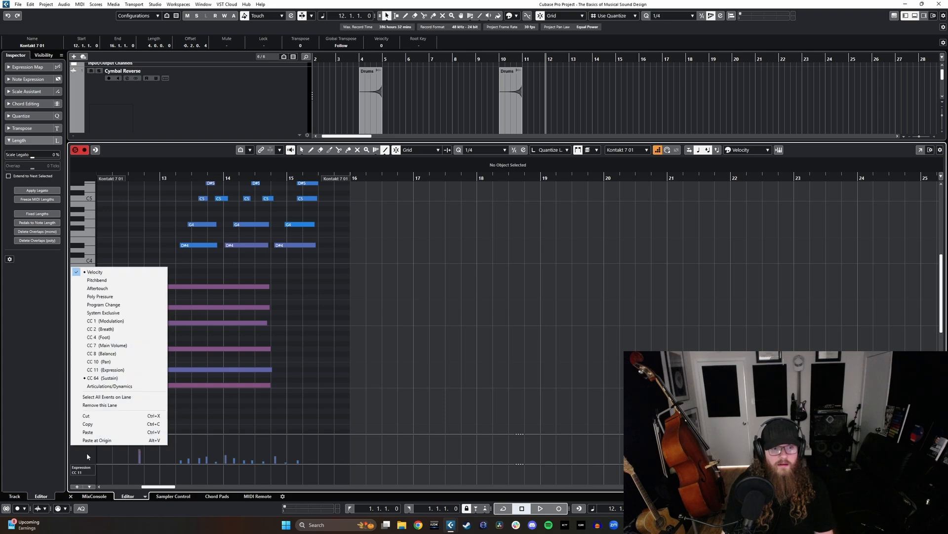
{"action": "left_click", "coordinate": [90, 469]}
{"action": "left_click", "coordinate": [90, 470]}
{"action": "left_click", "coordinate": [119, 408]}
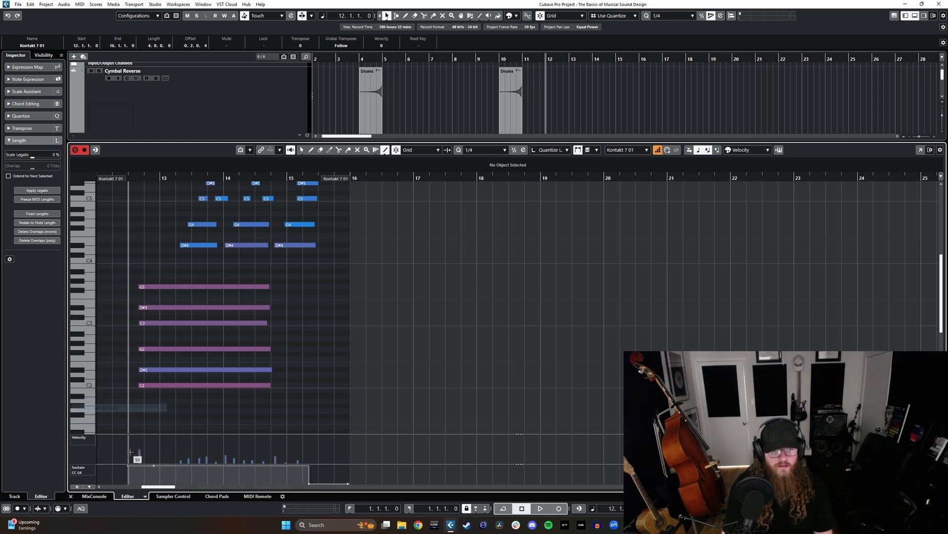
{"action": "left_click_drag", "start_coordinate": [127, 465], "coordinate": [312, 463]}
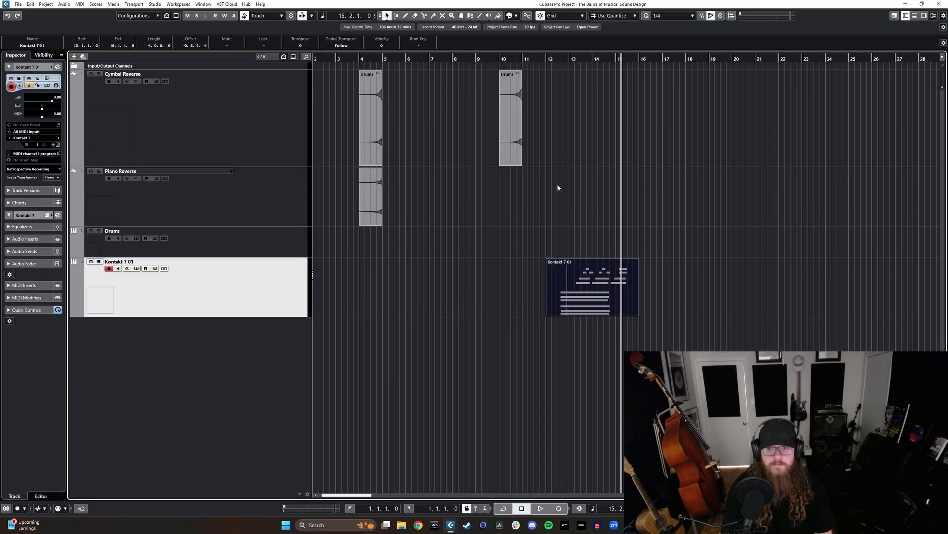
- Place the cursor at 12.2.1.0 and render the combined Kontakt 7 01 piano part to audio
{"action": "key", "text": "h"}
{"action": "key", "text": "h"}
{"action": "left_click", "coordinate": [471, 59]}
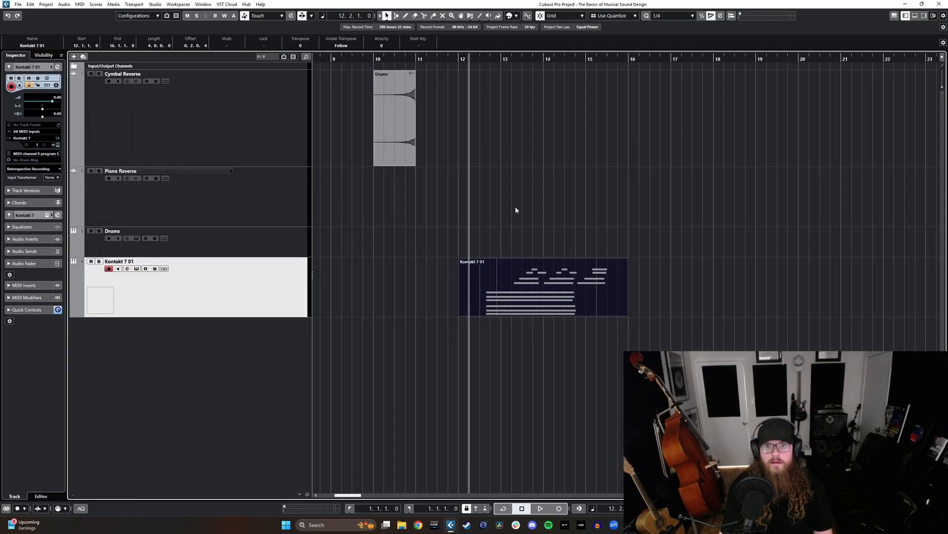
{"action": "key", "text": "alt+r"}
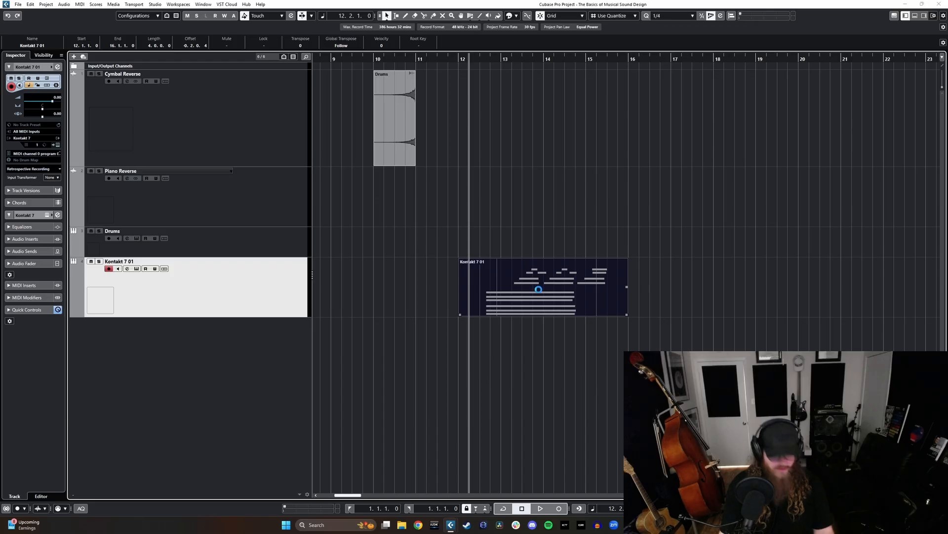
- Raise the rendered Kontakt 7 01-01 clip's volume to 13.71 dB and reverse it, soloing its track for playback
{"action": "left_click", "coordinate": [525, 363]}
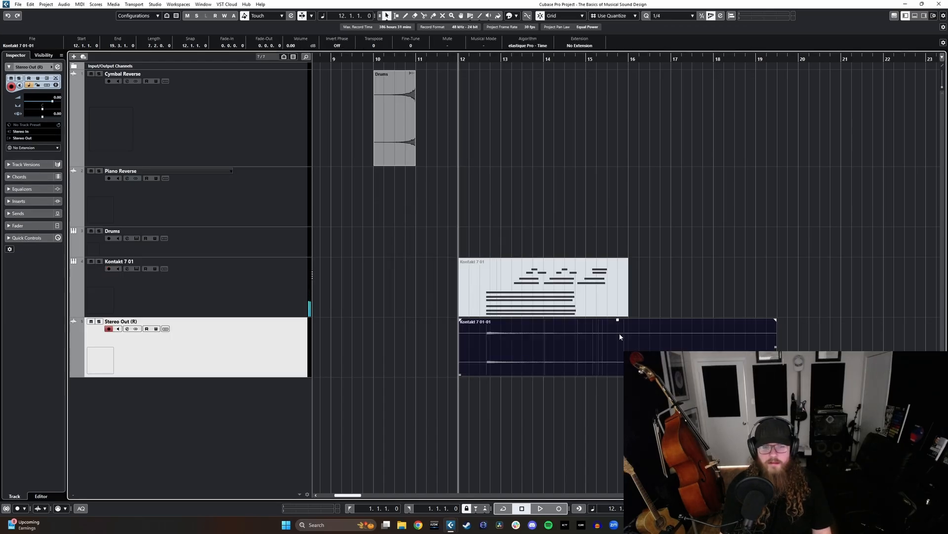
{"action": "left_click_drag", "start_coordinate": [618, 320], "coordinate": [628, 101]}
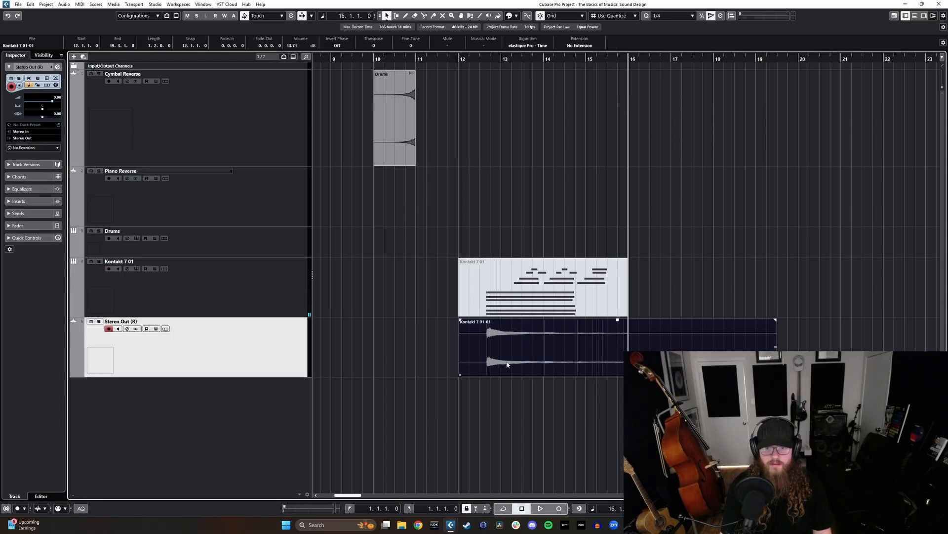
{"action": "key", "text": "ctrl+r"}
{"action": "key", "text": "s"}
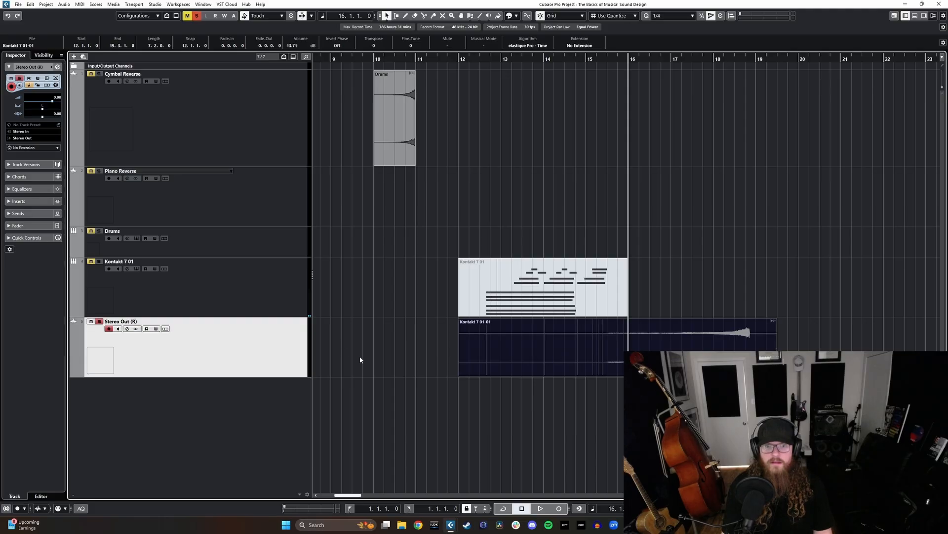
{"action": "key", "text": "space"}
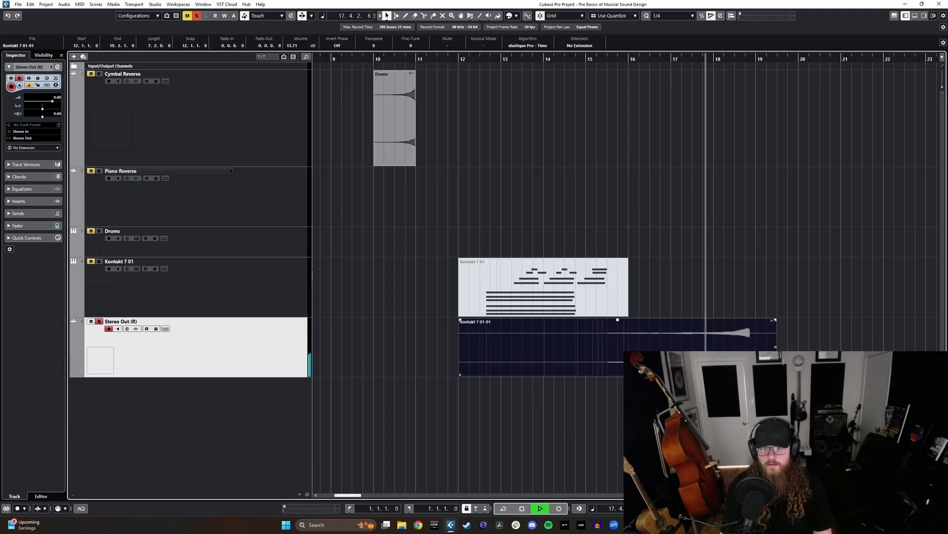
- Split the reversed piano clip at 15.3.1.0 and delete the near-silent part before the cut
{"action": "key", "text": "3"}
{"action": "left_click", "coordinate": [603, 350]}
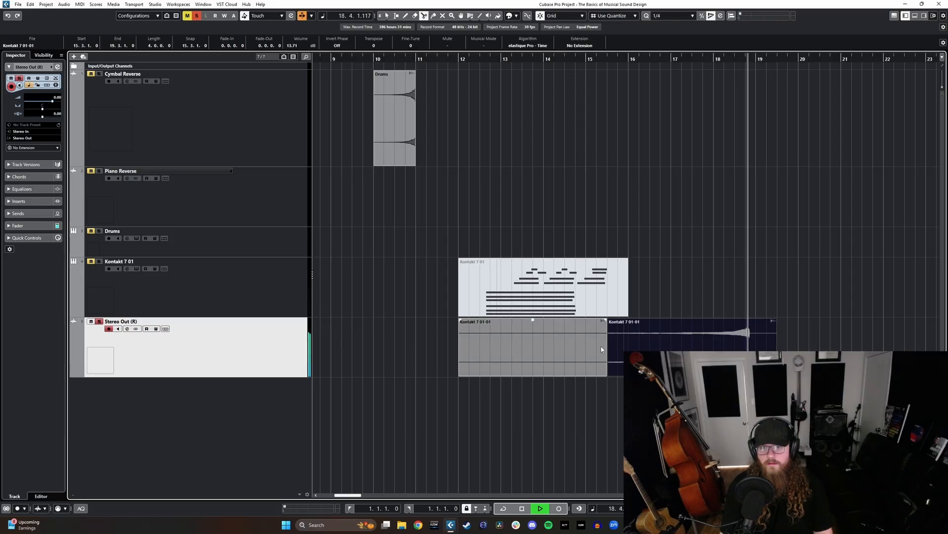
{"action": "key", "text": "1"}
{"action": "left_click", "coordinate": [589, 353]}
{"action": "key", "text": "space"}
{"action": "key", "text": "Delete"}
- Move the reversed piano clip back beneath the first swells and trim off its tail so it ends at 5.1.1.0
{"action": "key", "text": "g"}
{"action": "key", "text": "g"}
{"action": "scroll", "coordinate": [554, 367], "scroll_direction": "left", "scroll_amount": 3}
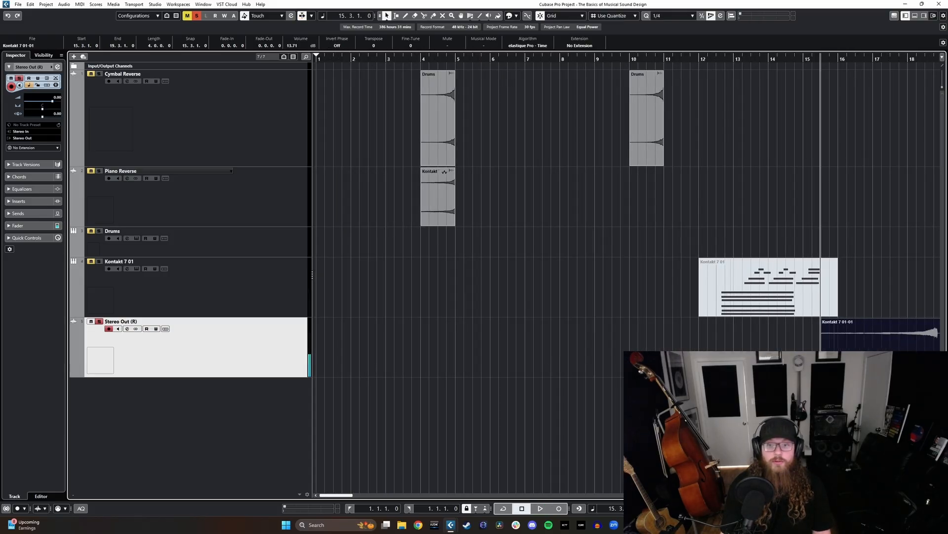
{"action": "left_click_drag", "start_coordinate": [881, 342], "coordinate": [401, 343]}
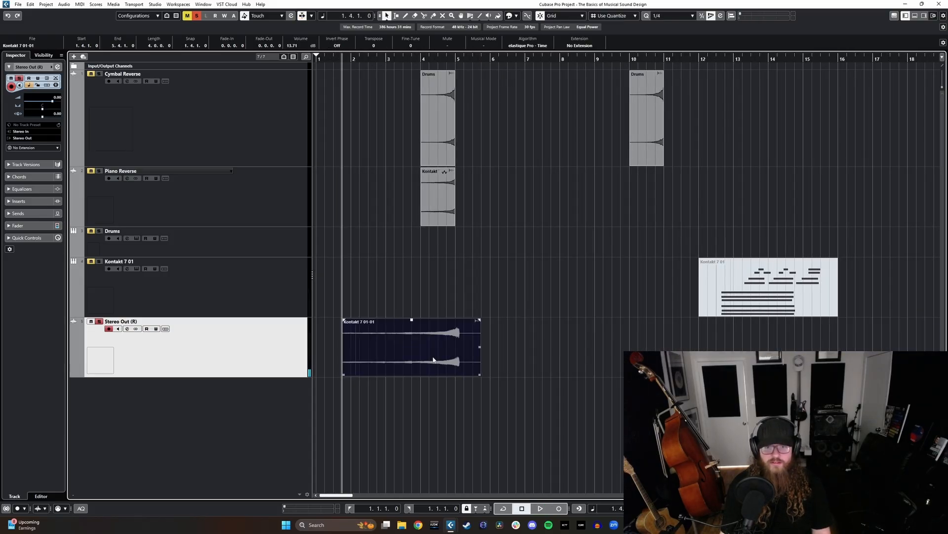
{"action": "scroll", "coordinate": [446, 360], "scroll_direction": "up", "scroll_amount": 3}
{"action": "left_click_drag", "start_coordinate": [504, 360], "coordinate": [479, 377]}
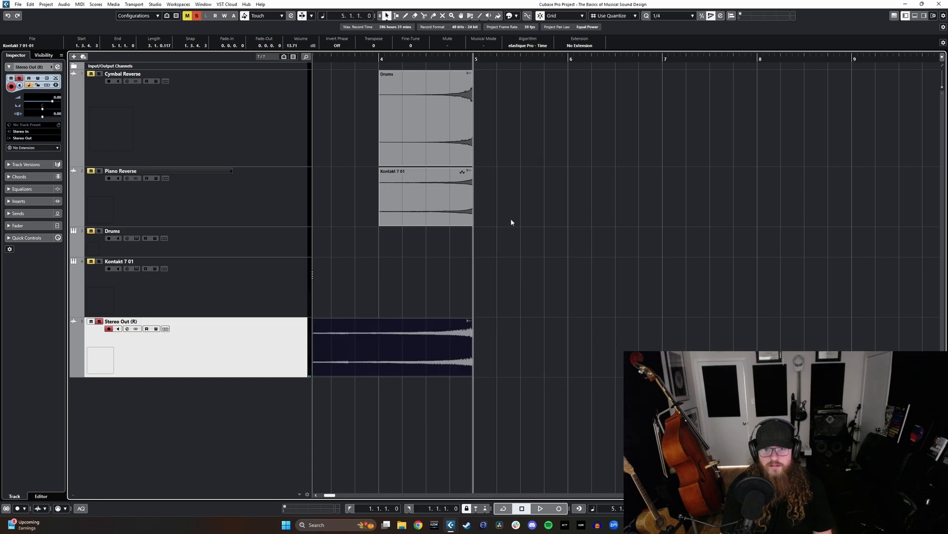
- Delete the old piano swell in bar 4 and move the Stereo Out (R) track directly below Cymbal Reverse
{"action": "left_click", "coordinate": [415, 220]}
{"action": "key", "text": "Delete"}
{"action": "scroll", "coordinate": [422, 238], "scroll_direction": "down", "scroll_amount": 3}
{"action": "left_click_drag", "start_coordinate": [262, 334], "coordinate": [249, 193]}
- Solo Cymbal Reverse as well and play the cymbal and piano swells together from 1.3.1.0
{"action": "left_click", "coordinate": [328, 61]}
{"action": "key", "text": "Up"}
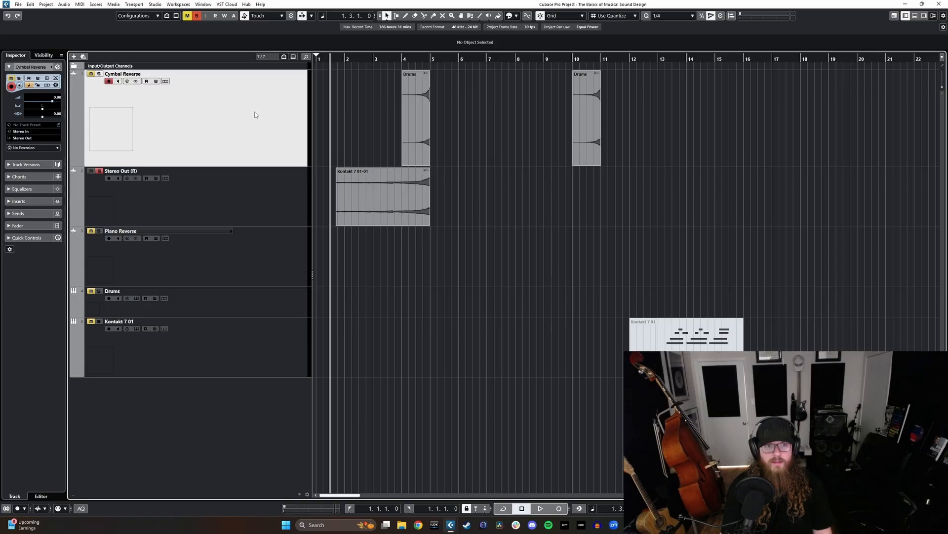
{"action": "key", "text": "space"}
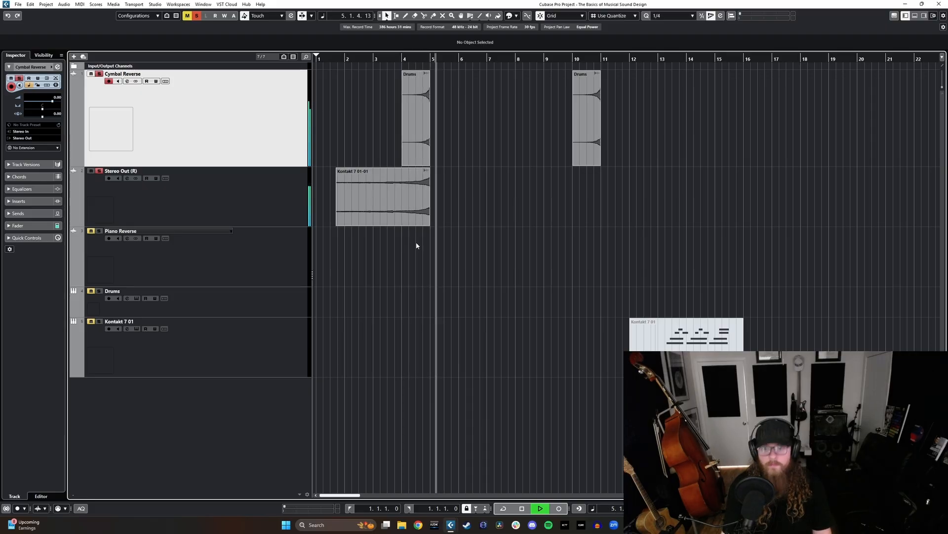
{"action": "key", "text": "space"}
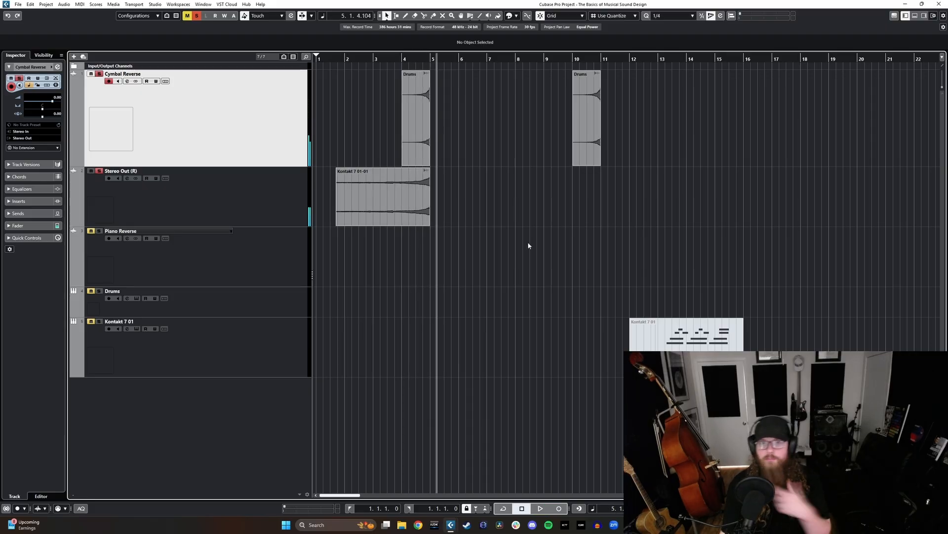
- Add a Kontakt 7 instrument track below Stereo Out (R) and switch Kontakt to its rack view with the library browser
{"action": "left_click", "coordinate": [74, 55]}
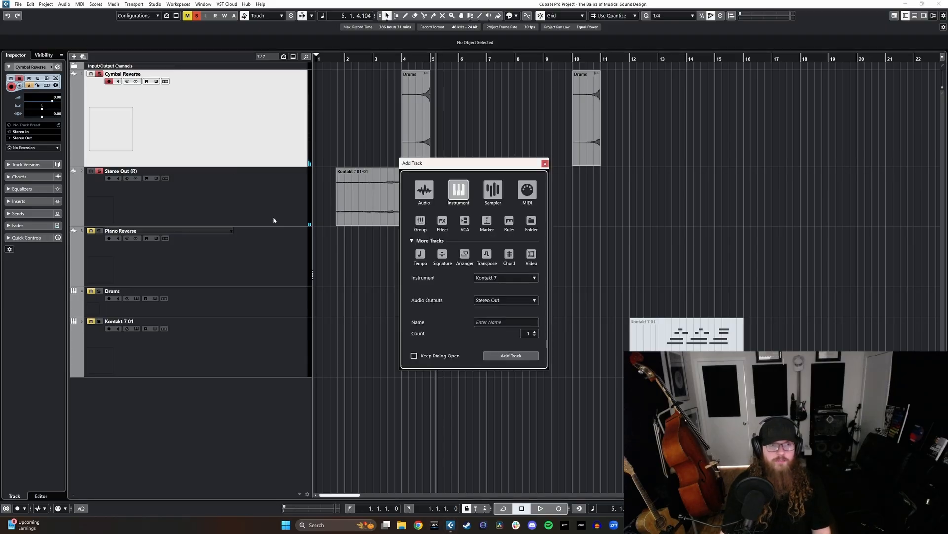
{"action": "left_click", "coordinate": [525, 359]}
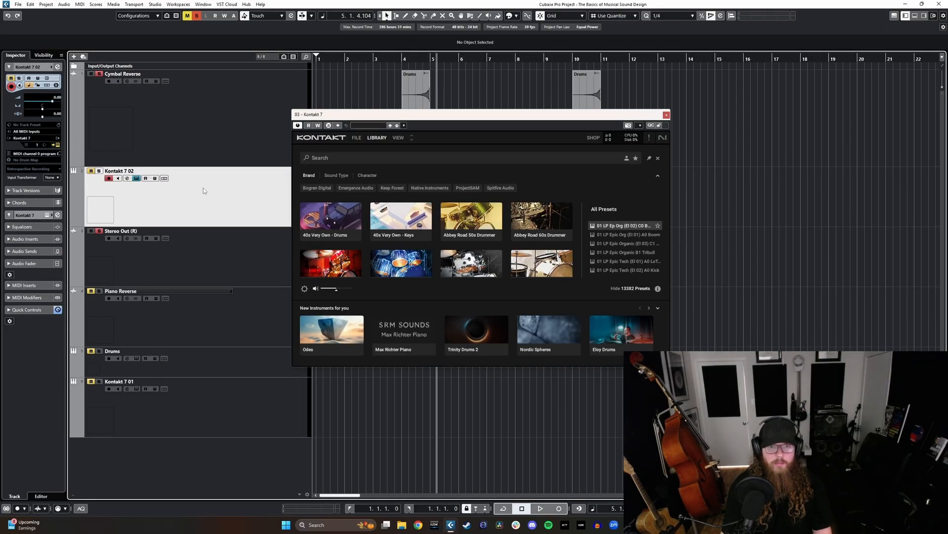
{"action": "left_click_drag", "start_coordinate": [203, 188], "coordinate": [206, 251]}
{"action": "left_click", "coordinate": [382, 140]}
{"action": "left_click", "coordinate": [398, 138]}
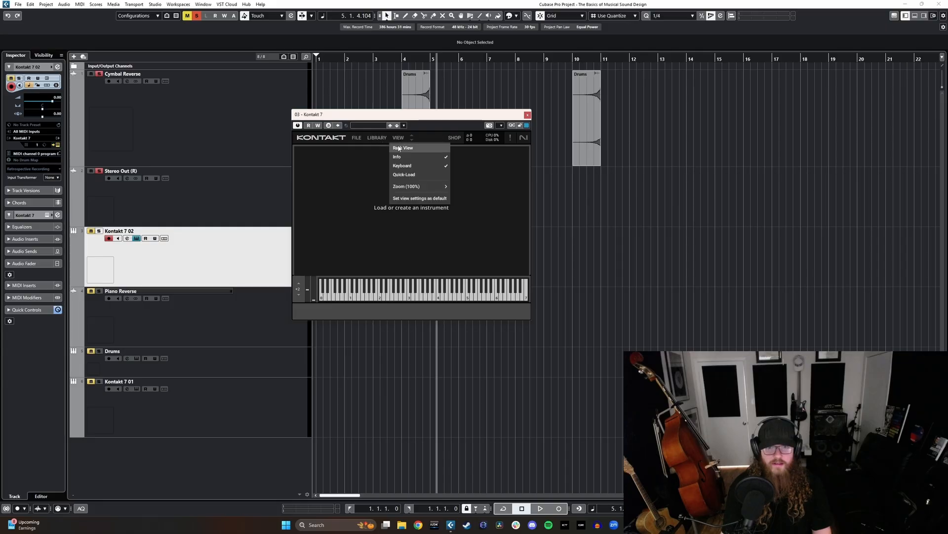
{"action": "left_click", "coordinate": [403, 149]}
{"action": "left_click", "coordinate": [373, 139]}
{"action": "left_click", "coordinate": [395, 139]}
{"action": "left_click", "coordinate": [381, 140]}
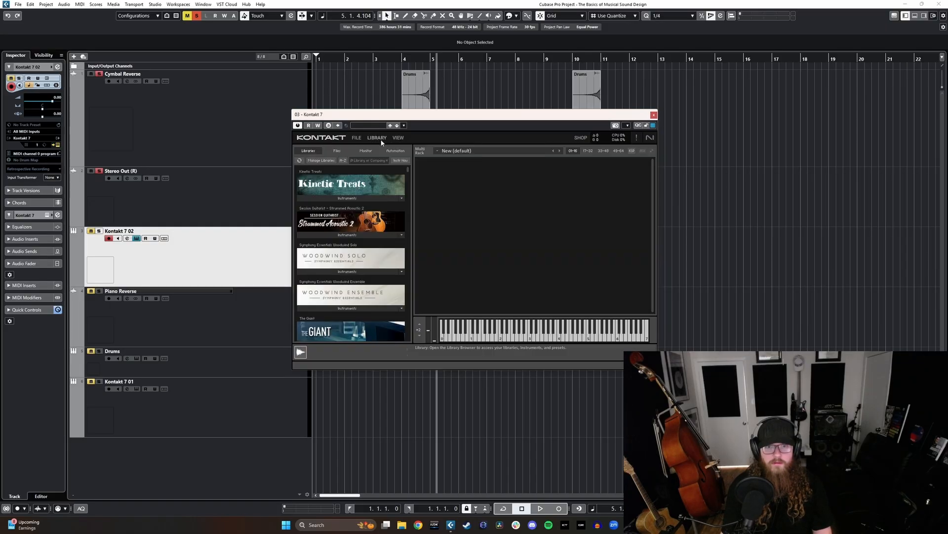
- Try ProjectSAM The Free Orchestra 1, found by searching the libraries for "project", and remove it from the rack
{"action": "type", "text": "project"}
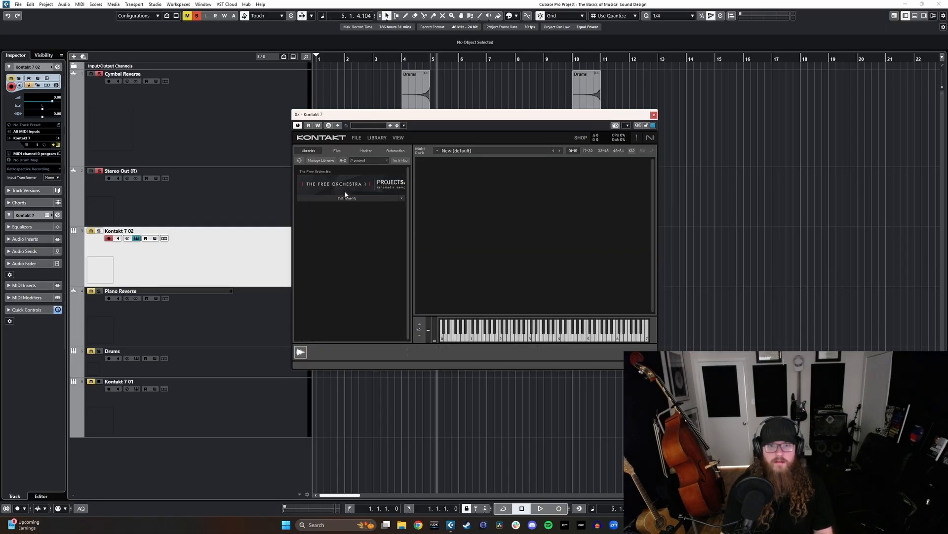
{"action": "left_click", "coordinate": [346, 197]}
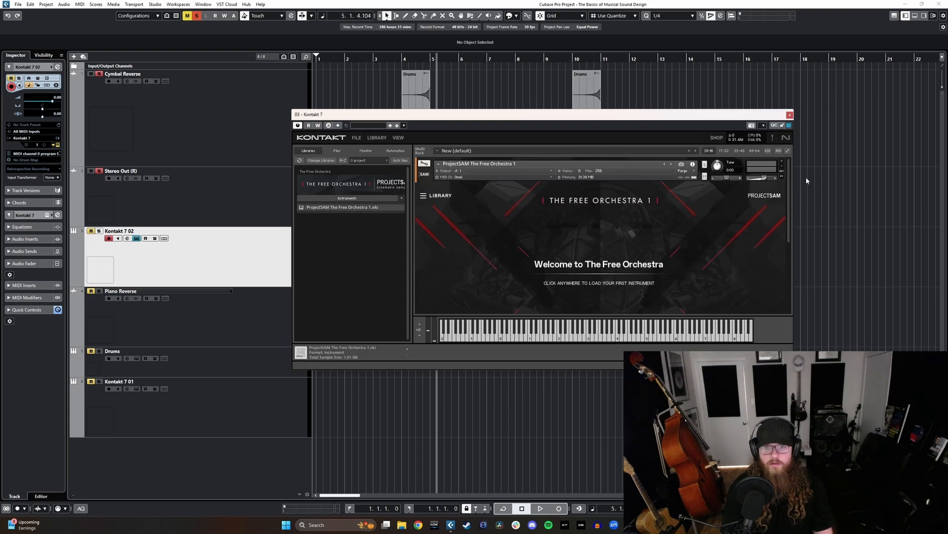
{"action": "left_click", "coordinate": [782, 163]}
{"action": "left_click", "coordinate": [387, 160]}
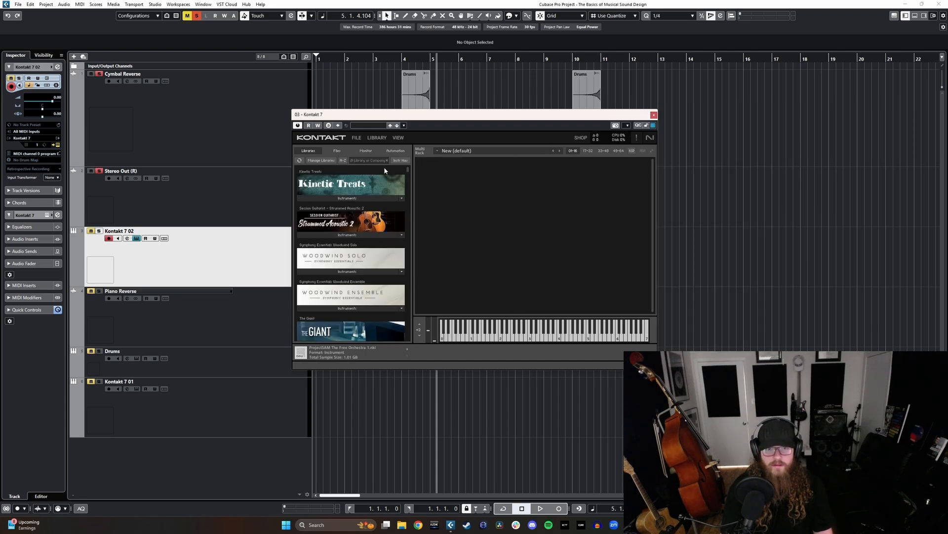
- Load the ProjectSAM - TFO 5 - Wild Winds instrument from the library list and close the Kontakt window
{"action": "scroll", "coordinate": [368, 258], "scroll_direction": "down", "scroll_amount": 5}
{"action": "scroll", "coordinate": [369, 254], "scroll_direction": "up", "scroll_amount": 3}
{"action": "left_click", "coordinate": [348, 263]}
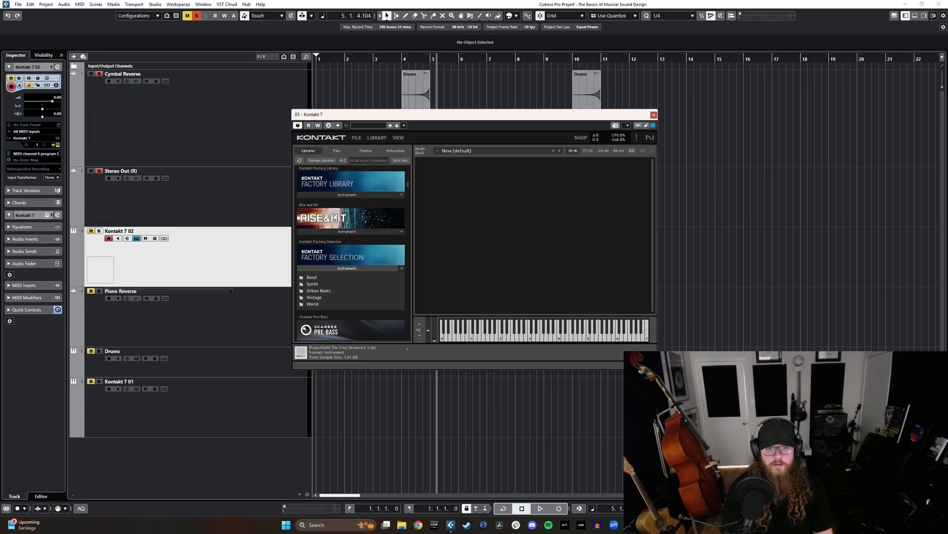
{"action": "left_click", "coordinate": [337, 197]}
{"action": "double_click", "coordinate": [321, 211]}
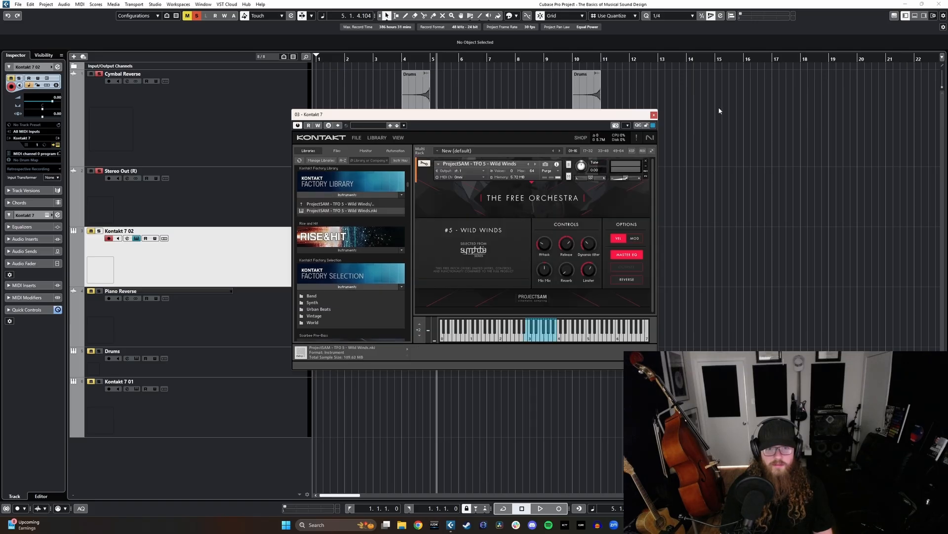
{"action": "left_click", "coordinate": [653, 115]}
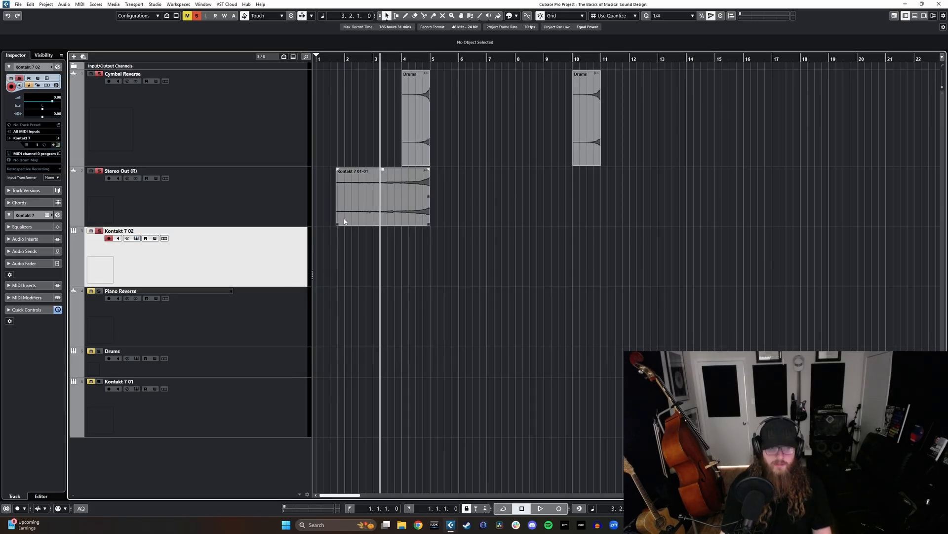
- Perform a note at bar 5 on Kontakt 7 02, insert it from the retrospective buffer and audition it with the swells
{"action": "key", "text": "space"}
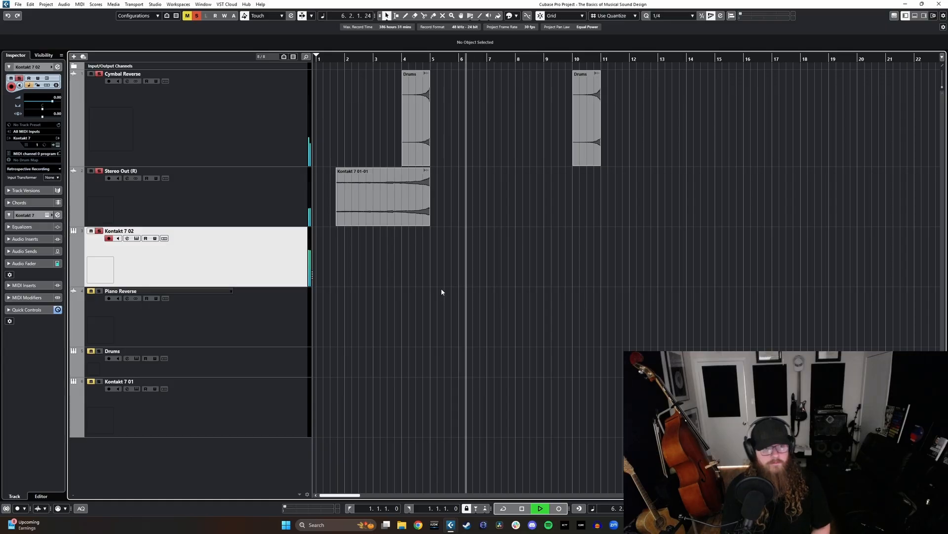
{"action": "key", "text": "space"}
{"action": "left_click", "coordinate": [30, 169]}
{"action": "left_click", "coordinate": [32, 179]}
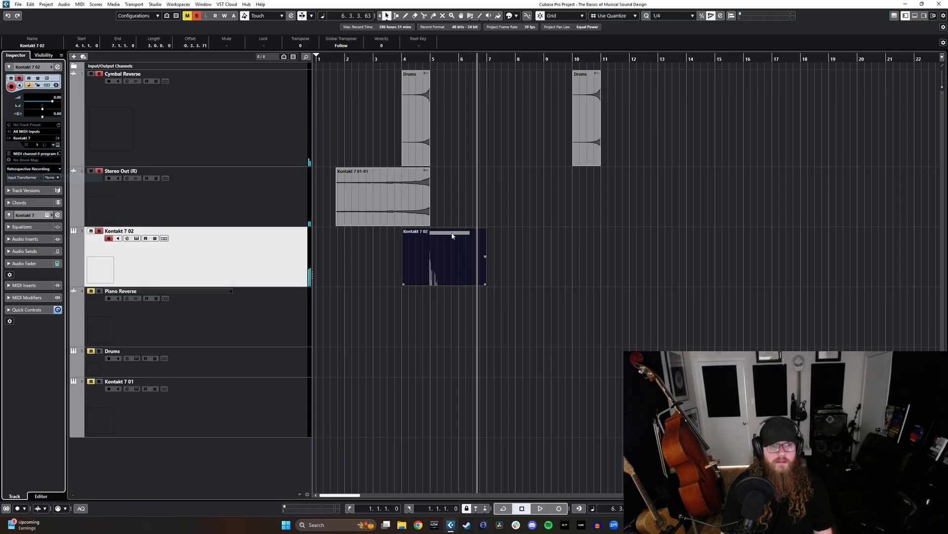
{"action": "key", "text": "space"}
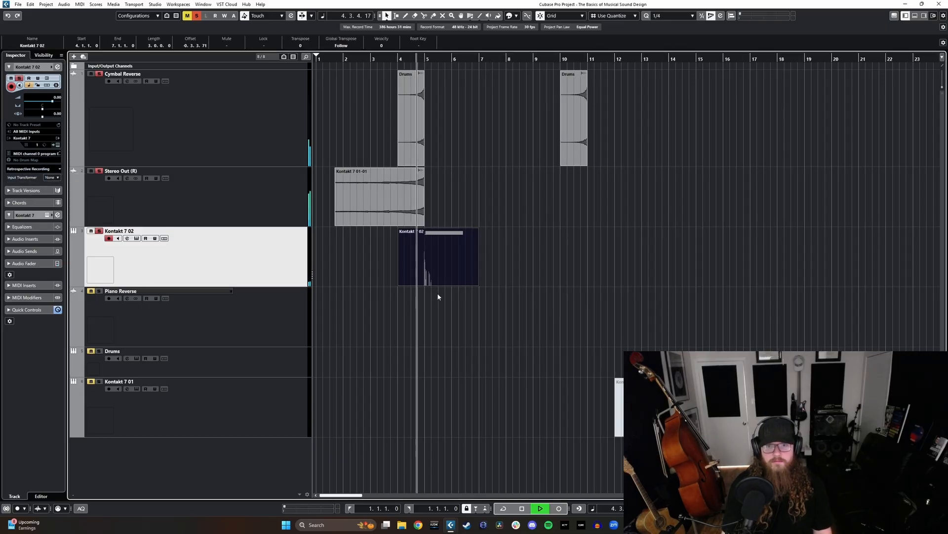
{"action": "key", "text": "space"}
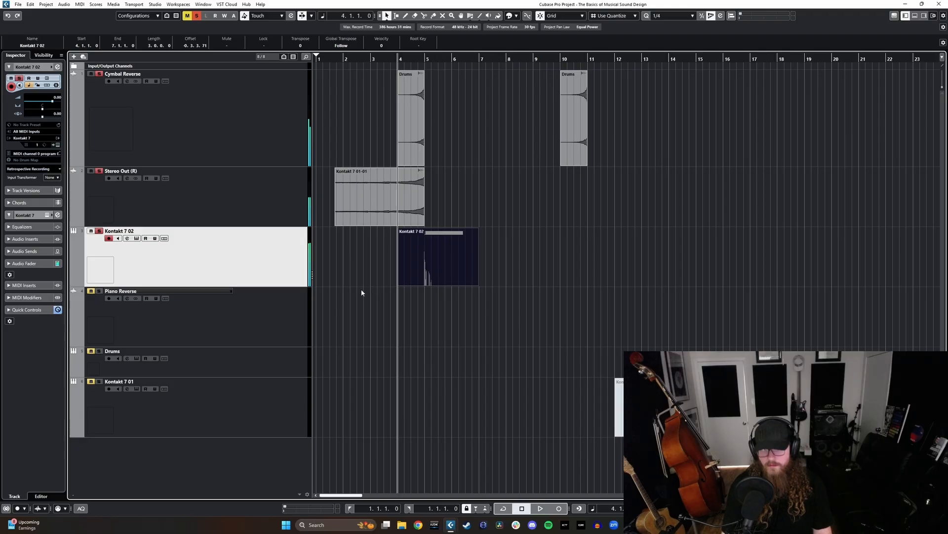
- Remove the Kontakt 7 02 track together with its recorded part
{"action": "right_click", "coordinate": [244, 271]}
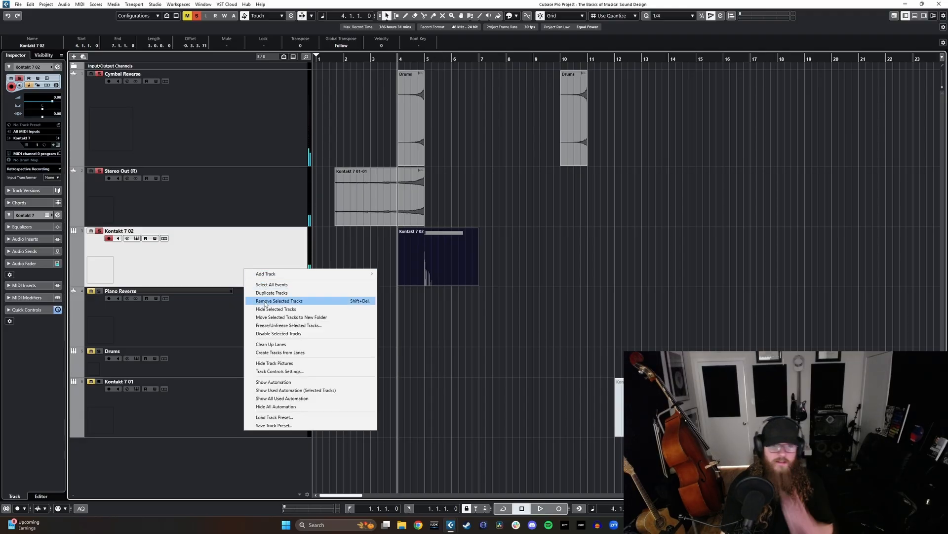
{"action": "left_click", "coordinate": [316, 298]}
{"action": "left_click", "coordinate": [458, 279]}
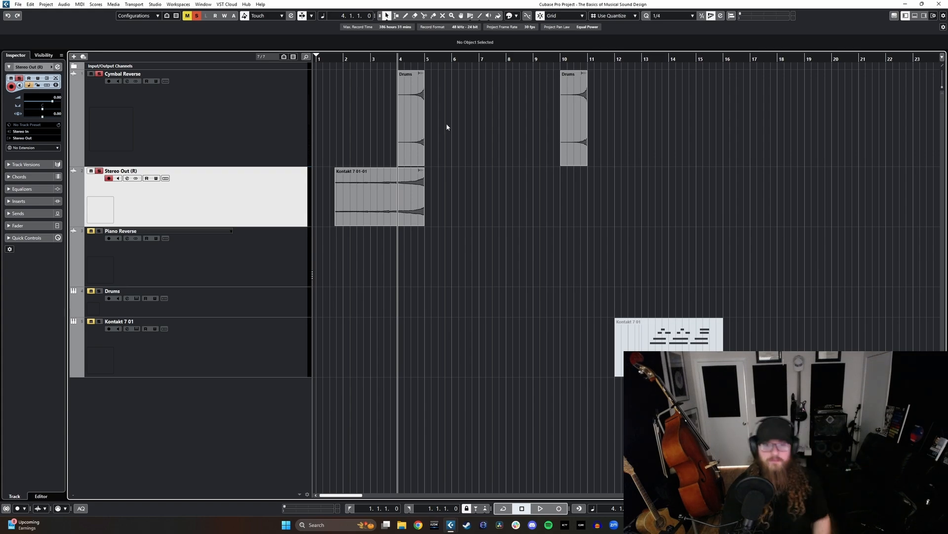
{"action": "right_click", "coordinate": [275, 341]}
{"action": "left_click", "coordinate": [303, 374]}
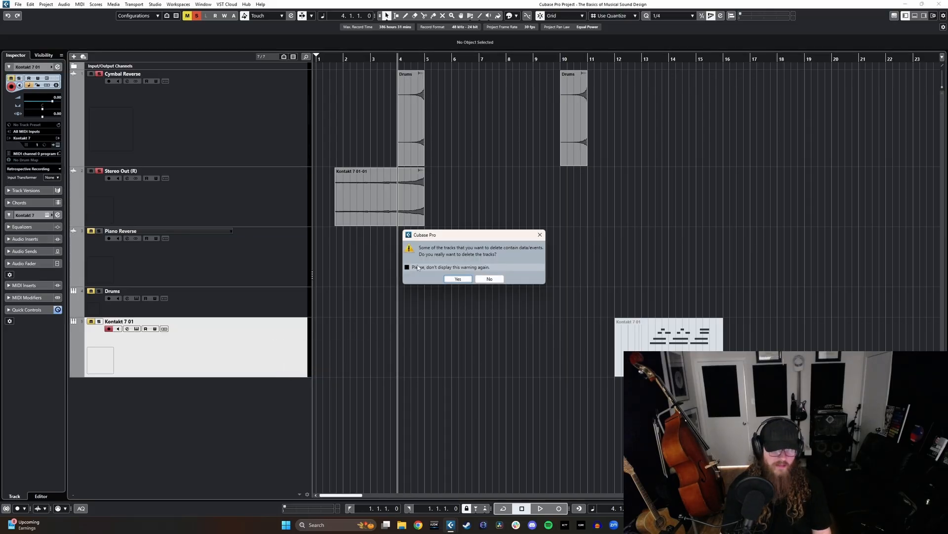
{"action": "left_click", "coordinate": [541, 234]}
- Delete the MIDI part in bars 12 to 15 on the Kontakt 7 01 track and solo that track
{"action": "left_click_drag", "start_coordinate": [616, 383], "coordinate": [596, 355]}
{"action": "key", "text": "Delete"}
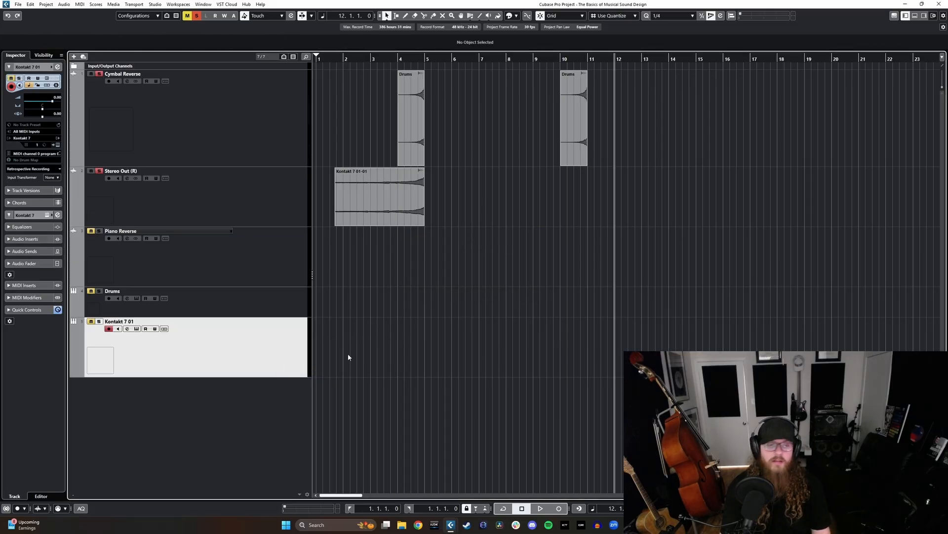
{"action": "key", "text": "s"}
- Rename the Stereo Out (R) track as Piano Reverse
{"action": "left_click", "coordinate": [228, 204]}
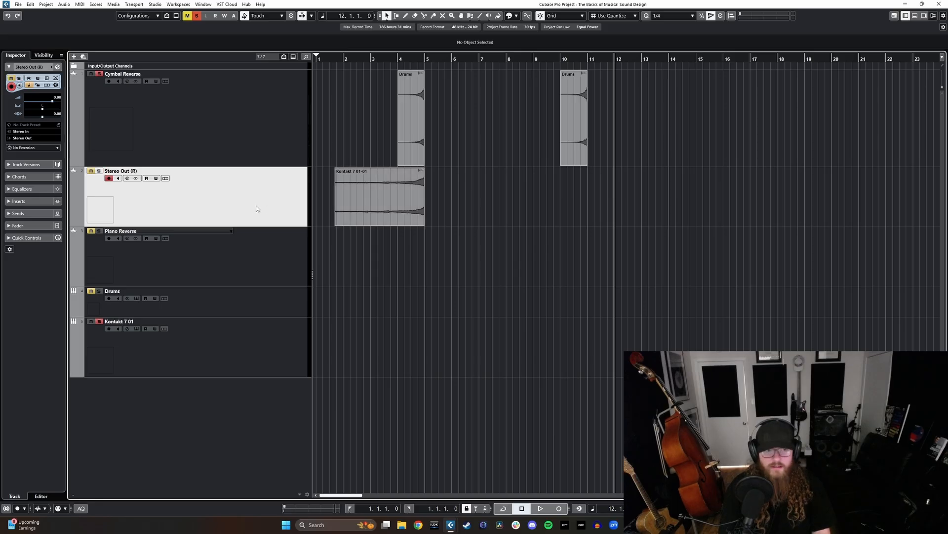
{"action": "double_click", "coordinate": [128, 171]}
{"action": "key", "text": "BackSpace"}
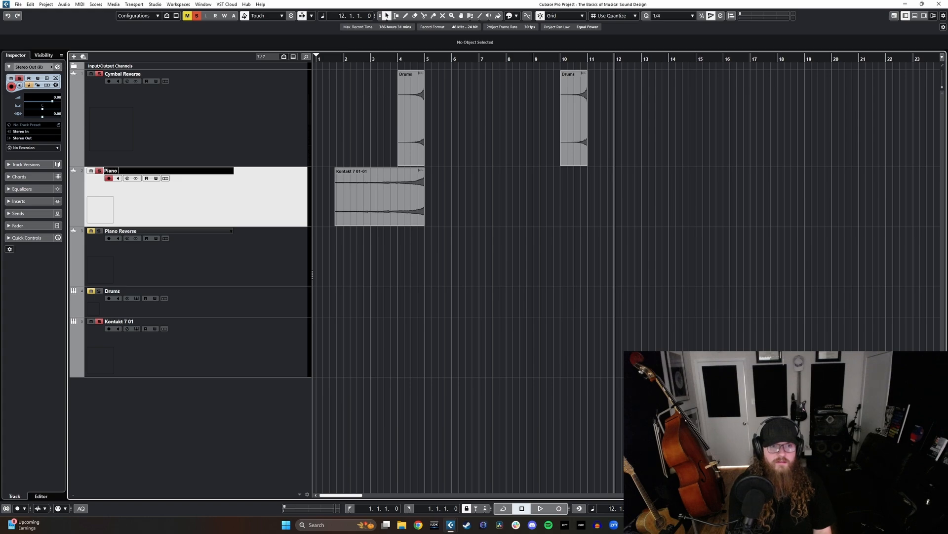
{"action": "type", "text": "Piano Reverse"}
{"action": "key", "text": "Return"}
- Duplicate the renamed Piano Reverse track with its clip and delete the spare cymbal swell in bar 10
{"action": "right_click", "coordinate": [193, 210]}
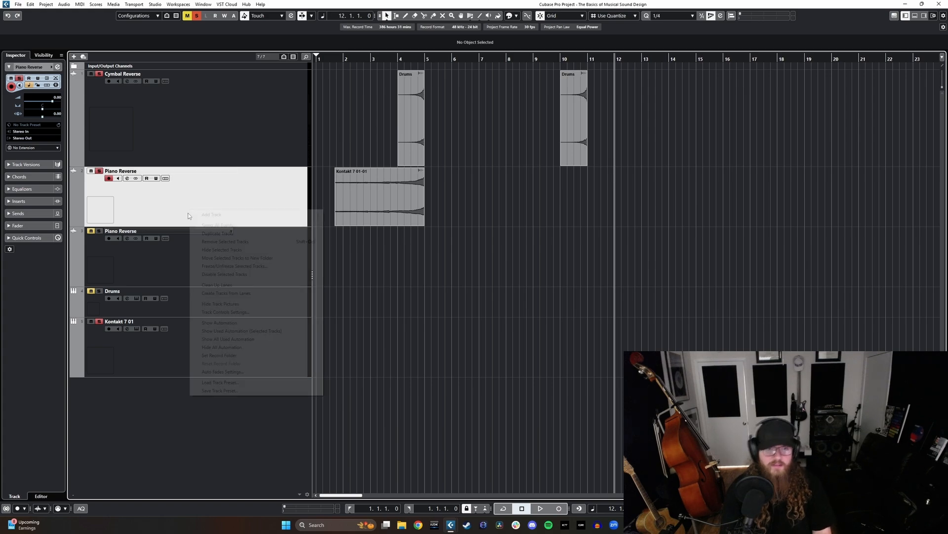
{"action": "left_click", "coordinate": [228, 235]}
{"action": "left_click", "coordinate": [568, 134]}
{"action": "key", "text": "Delete"}
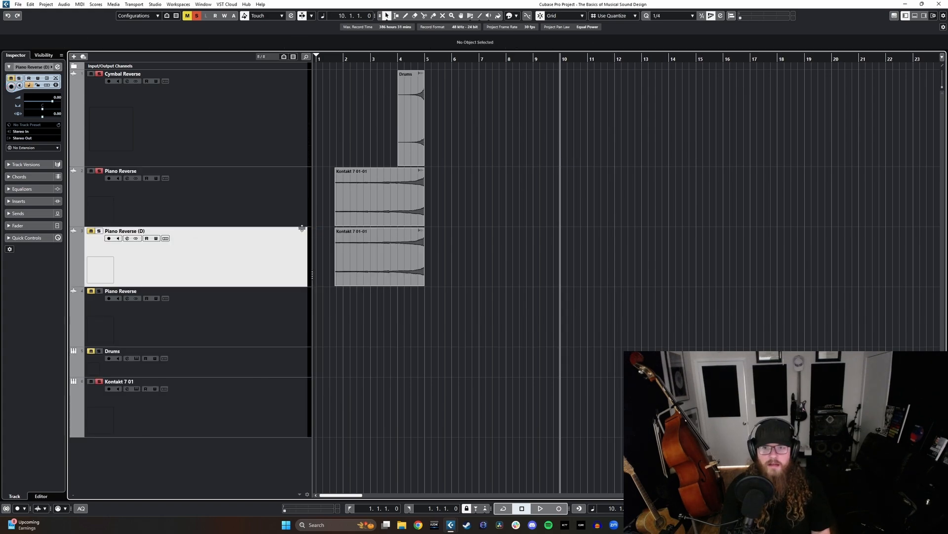
- Solo the duplicated Piano Reverse (D) track and move its clip to start at 10.4.1.0
{"action": "key", "text": "s"}
{"action": "left_click_drag", "start_coordinate": [372, 273], "coordinate": [616, 272]}
{"action": "scroll", "coordinate": [571, 300], "scroll_direction": "right", "scroll_amount": 2}
- Duplicate the Piano Reverse (D) track and move the new copy's clip to start at 12.4.1.0
{"action": "right_click", "coordinate": [301, 271]}
{"action": "left_click", "coordinate": [337, 294]}
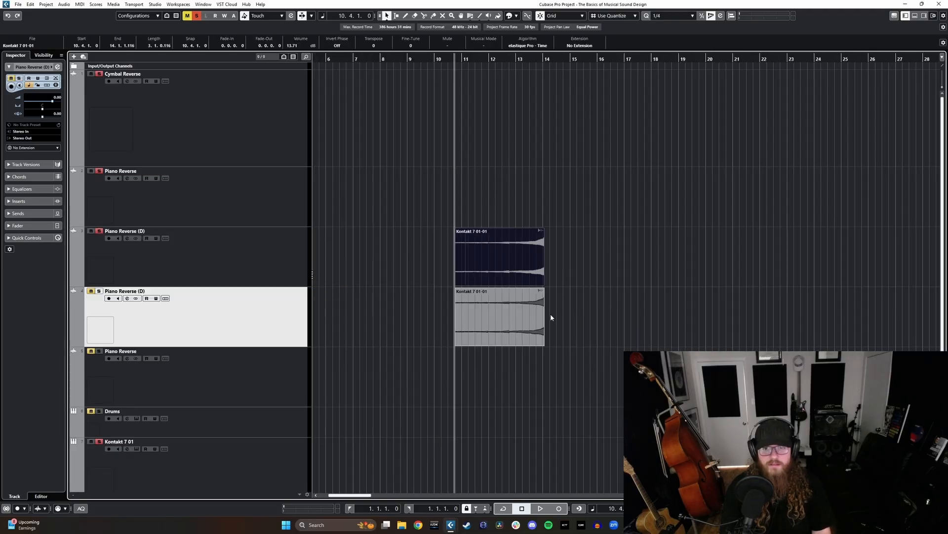
{"action": "left_click_drag", "start_coordinate": [492, 332], "coordinate": [547, 333]}
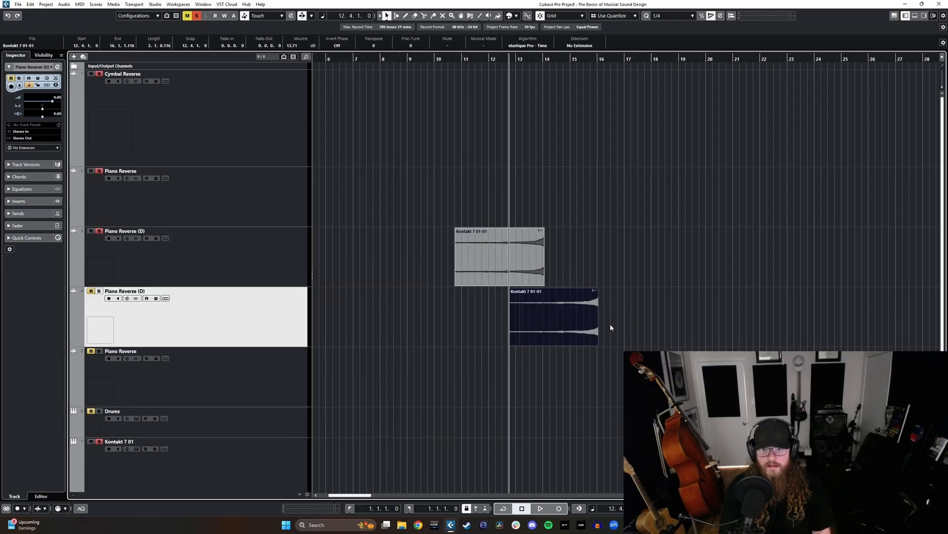
- Duplicate the lower Piano Reverse (D) clip several times and spread copies over both tracks, including 17.2.1.0 on the lower and 17.1.1.0 on the upper
{"action": "key", "text": "ctrl+d"}
{"action": "left_click_drag", "start_coordinate": [621, 318], "coordinate": [640, 313]}
{"action": "left_click_drag", "start_coordinate": [608, 317], "coordinate": [684, 285]}
{"action": "key", "text": "ctrl+d"}
{"action": "left_click_drag", "start_coordinate": [749, 259], "coordinate": [662, 316]}
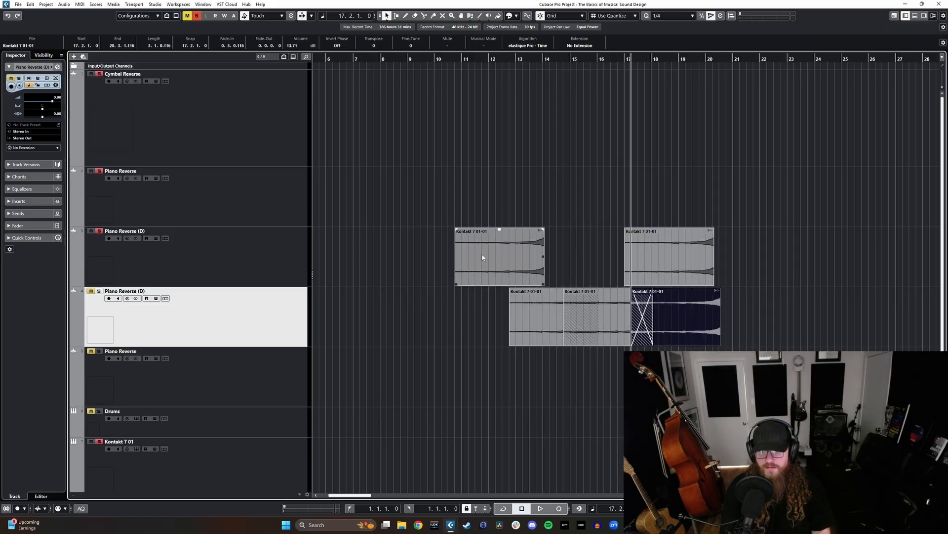
- Duplicate the first clip on the upper Piano Reverse (D) track and move the copy to start at 19.3.1.0
{"action": "left_click", "coordinate": [482, 256]}
{"action": "key", "text": "ctrl+d"}
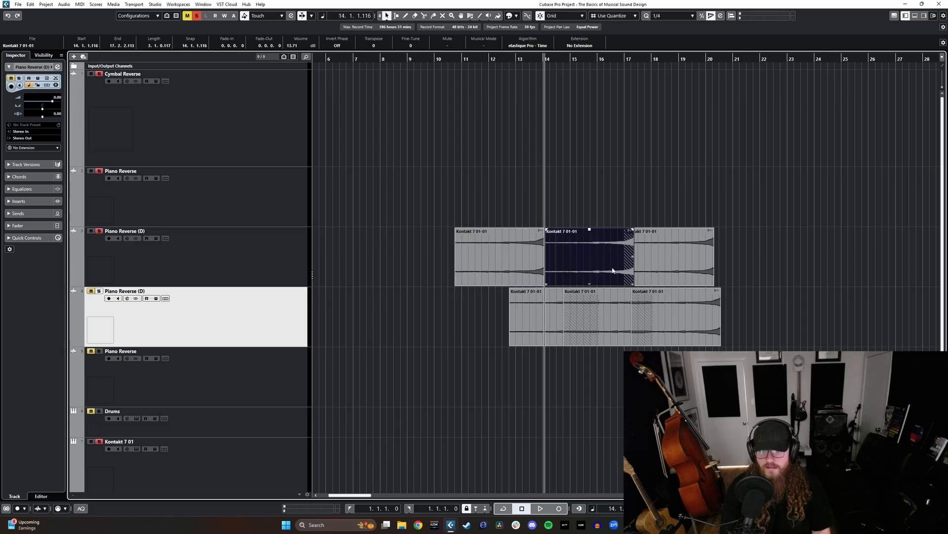
{"action": "left_click_drag", "start_coordinate": [607, 278], "coordinate": [757, 277]}
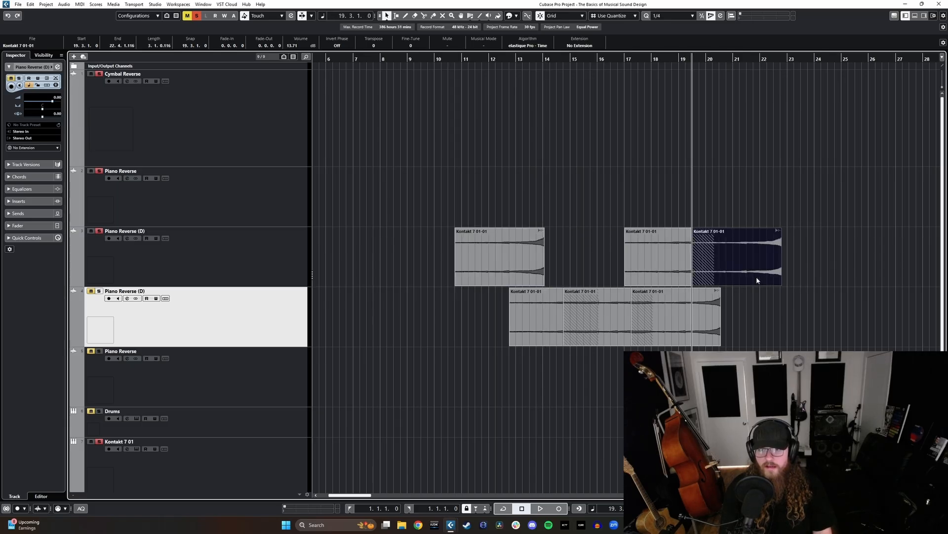
- Time-stretch the last clip on the lower Piano Reverse (D) track so it ends at 24.4.1.0
{"action": "scroll", "coordinate": [741, 320], "scroll_direction": "right", "scroll_amount": 2}
{"action": "left_click", "coordinate": [603, 323]}
{"action": "key", "text": "1"}
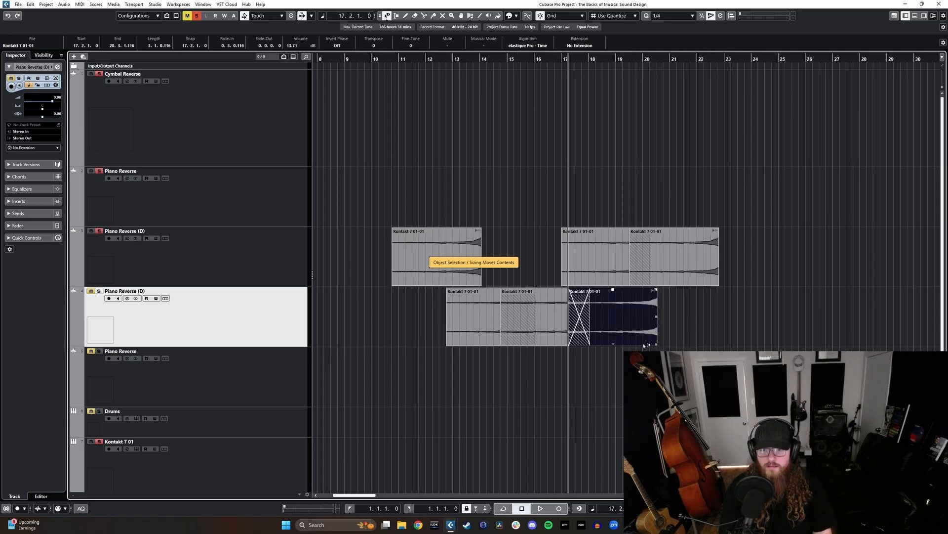
{"action": "left_click_drag", "start_coordinate": [655, 345], "coordinate": [771, 344]}
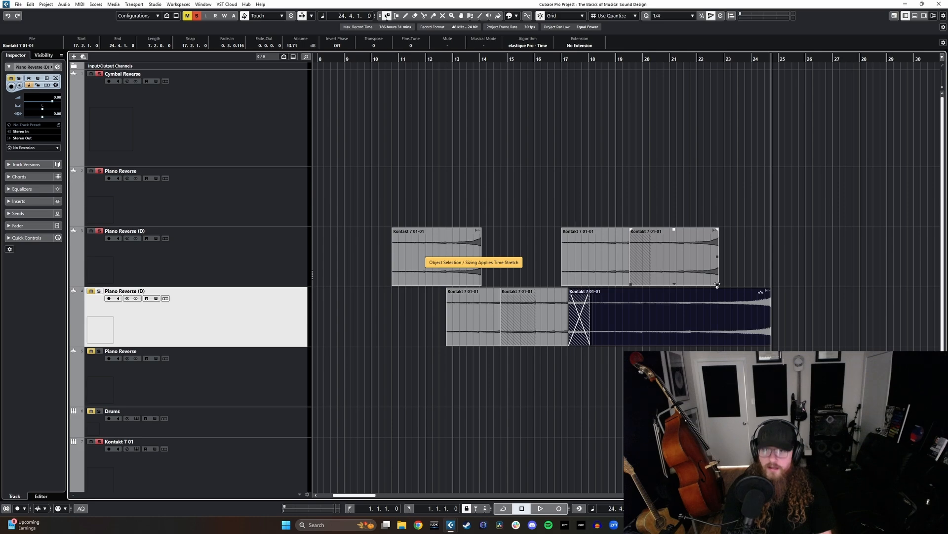
- Time-stretch the upper track's last clip so it ends at 21.3.1.0, and return the selection tool to Normal Sizing
{"action": "left_click_drag", "start_coordinate": [719, 285], "coordinate": [683, 285]}
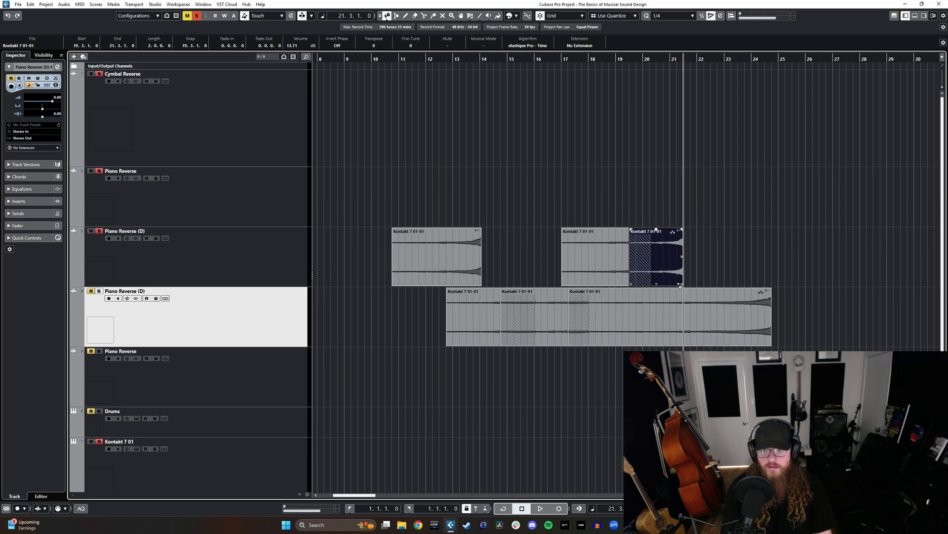
{"action": "key", "text": "1"}
{"action": "left_click", "coordinate": [563, 282]}
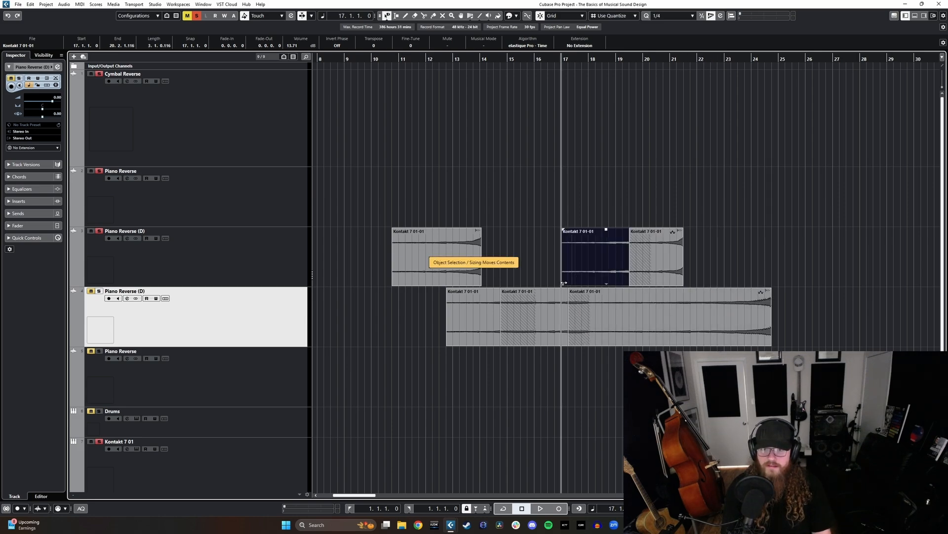
{"action": "key", "text": "1"}
{"action": "left_click", "coordinate": [467, 285]}
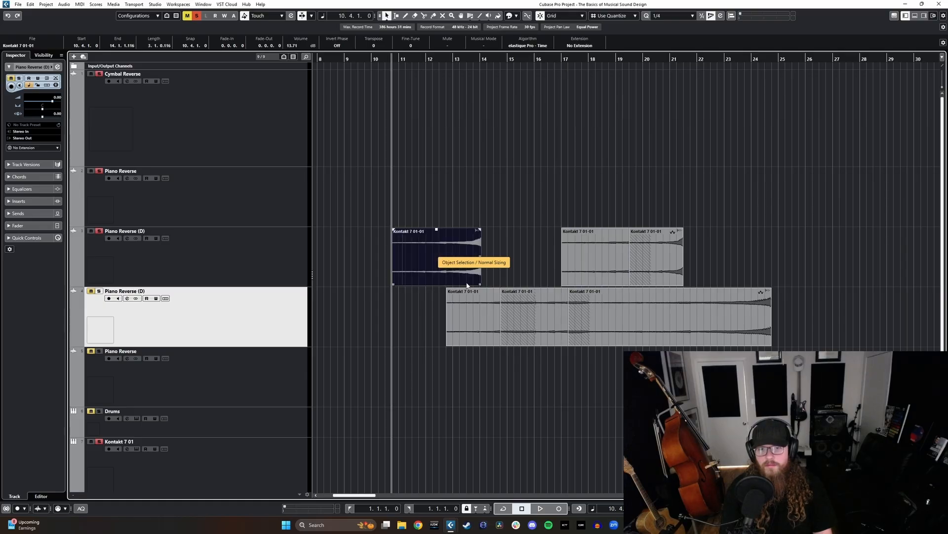
- Copy the long stretched clip onto the upper Piano Reverse (D) track at 23.2.1.0 and remove its fade-in
{"action": "scroll", "coordinate": [665, 312], "scroll_direction": "right", "scroll_amount": 3}
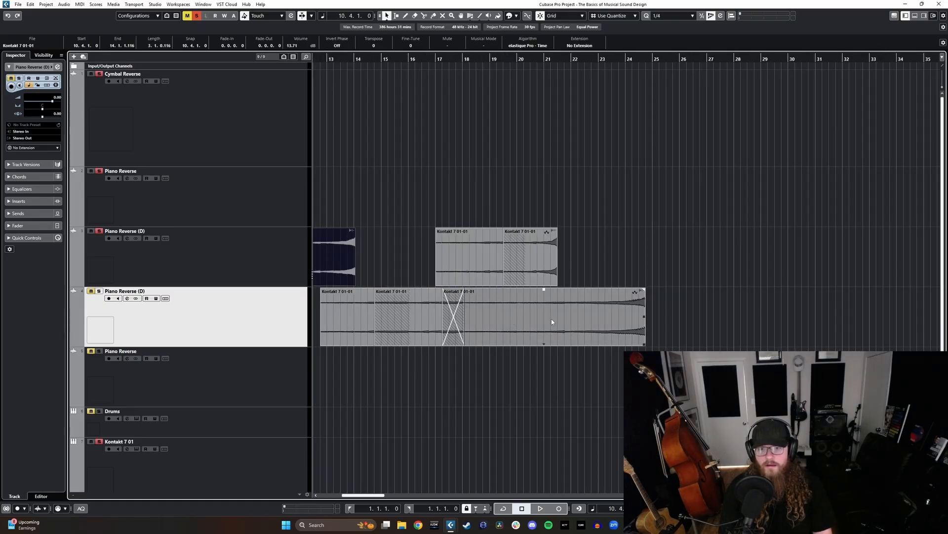
{"action": "left_click_drag", "start_coordinate": [552, 322], "coordinate": [666, 264]}
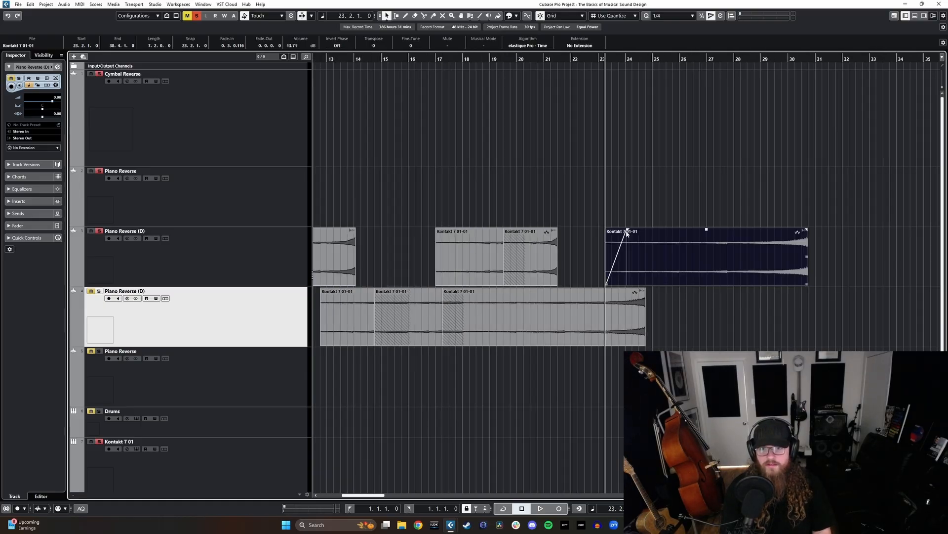
{"action": "left_click_drag", "start_coordinate": [627, 231], "coordinate": [584, 236]}
- Copy the upper track's short stretched clip to start at 22.1.1.0, overlapping the long clip
{"action": "left_click_drag", "start_coordinate": [529, 258], "coordinate": [596, 261]}
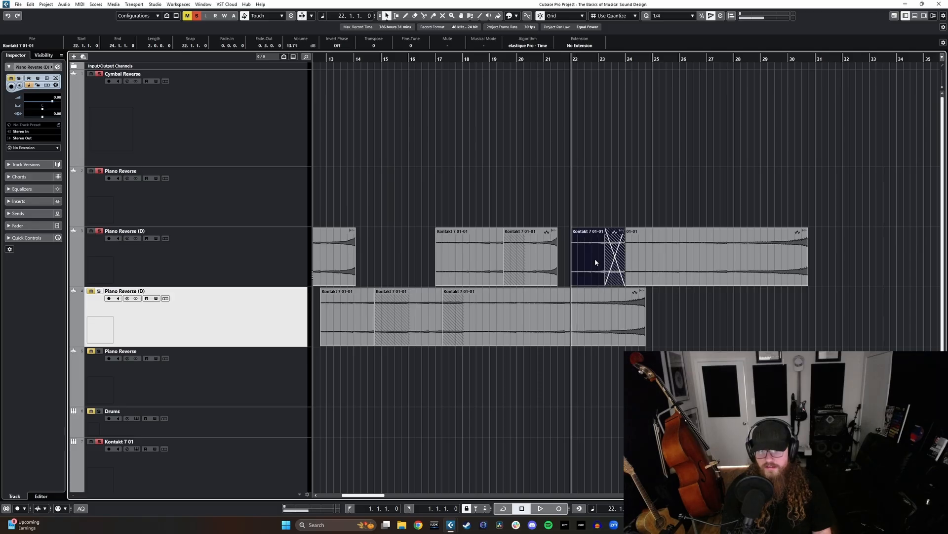
{"action": "scroll", "coordinate": [620, 308], "scroll_direction": "down", "scroll_amount": 2}
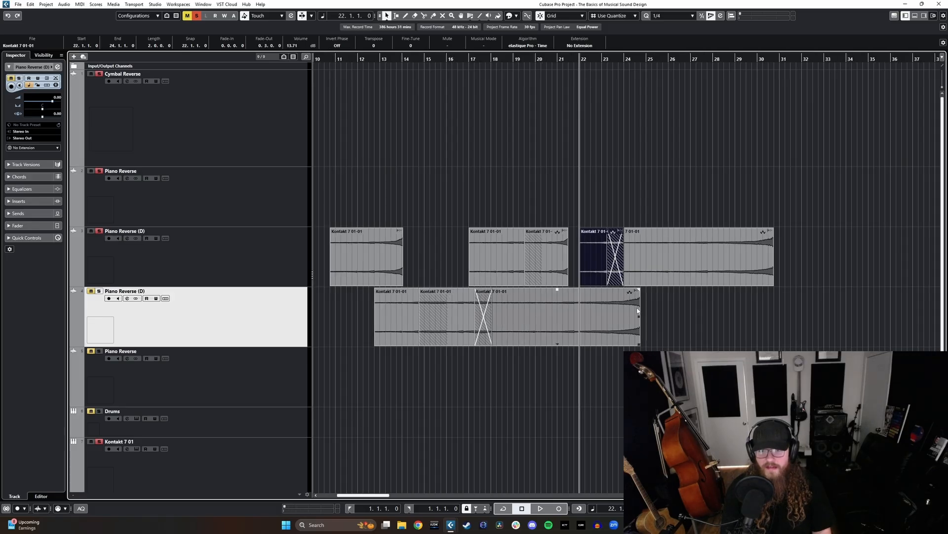
{"action": "left_click", "coordinate": [637, 310]}
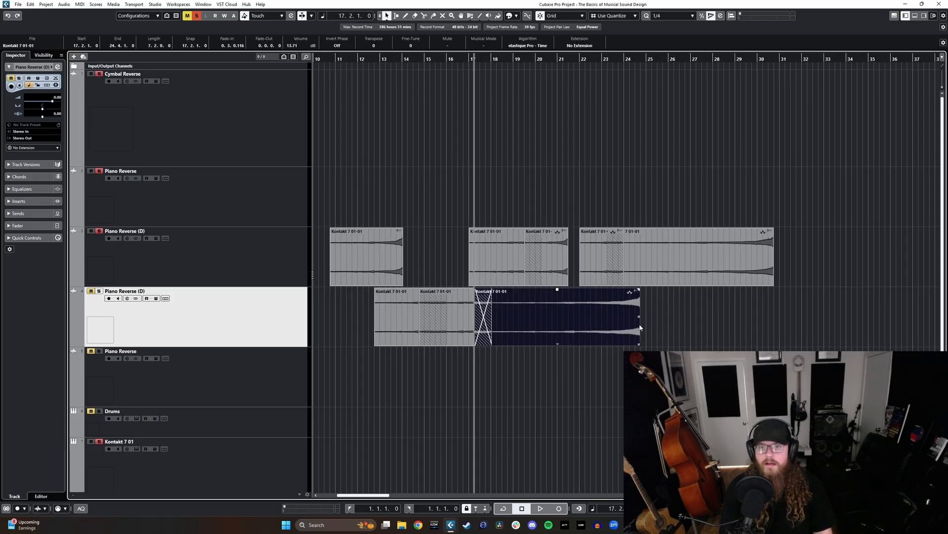
- Split the long clip on the upper Piano Reverse (D) track at several points between 26.2.1.0 and 28.3.1.0
{"action": "key", "text": "3"}
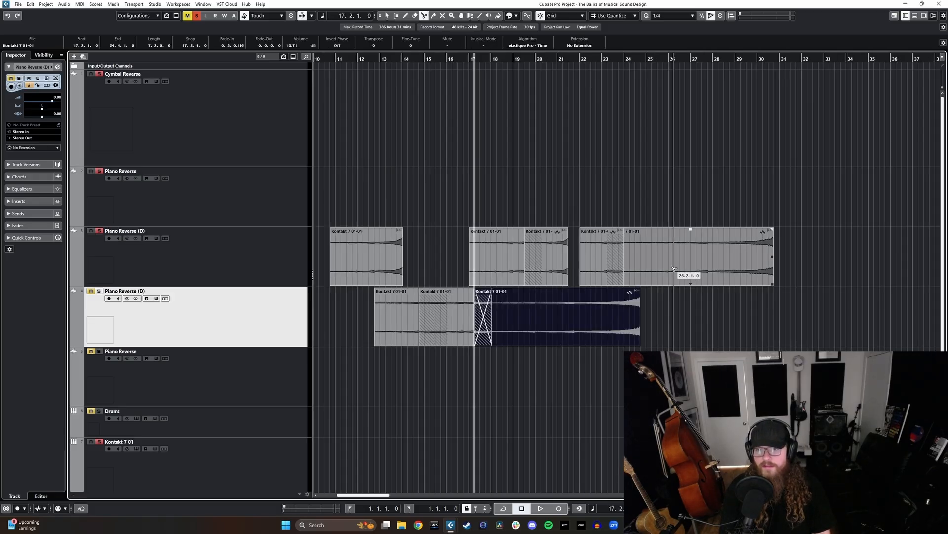
{"action": "left_click", "coordinate": [675, 268]}
{"action": "left_click", "coordinate": [680, 269]}
{"action": "left_click", "coordinate": [707, 270]}
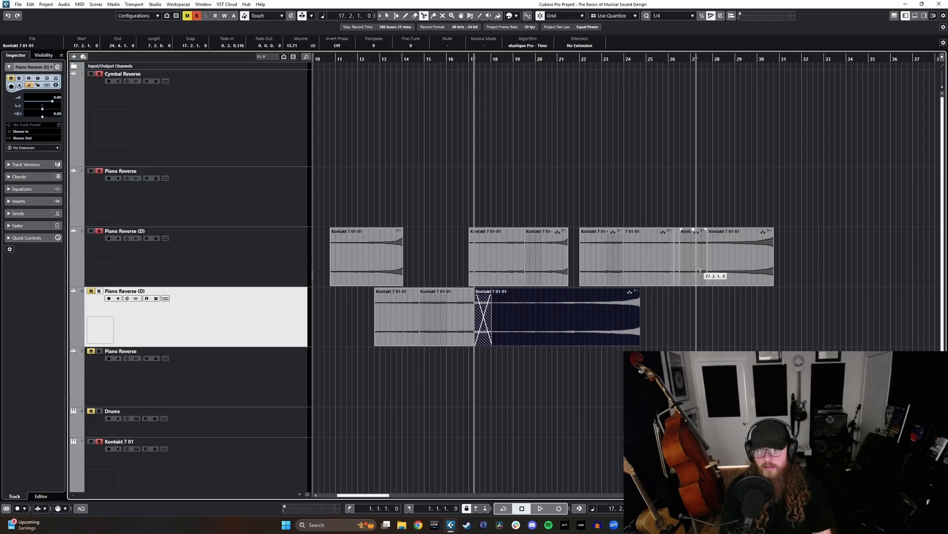
{"action": "left_click", "coordinate": [702, 268]}
{"action": "left_click", "coordinate": [726, 268]}
{"action": "left_click", "coordinate": [719, 266]}
- Delete the three narrow slices between bars 26 and 29 on the upper track to leave gaps between the remaining pieces
{"action": "key", "text": "1"}
{"action": "left_click", "coordinate": [722, 257]}
{"action": "key", "text": "Delete"}
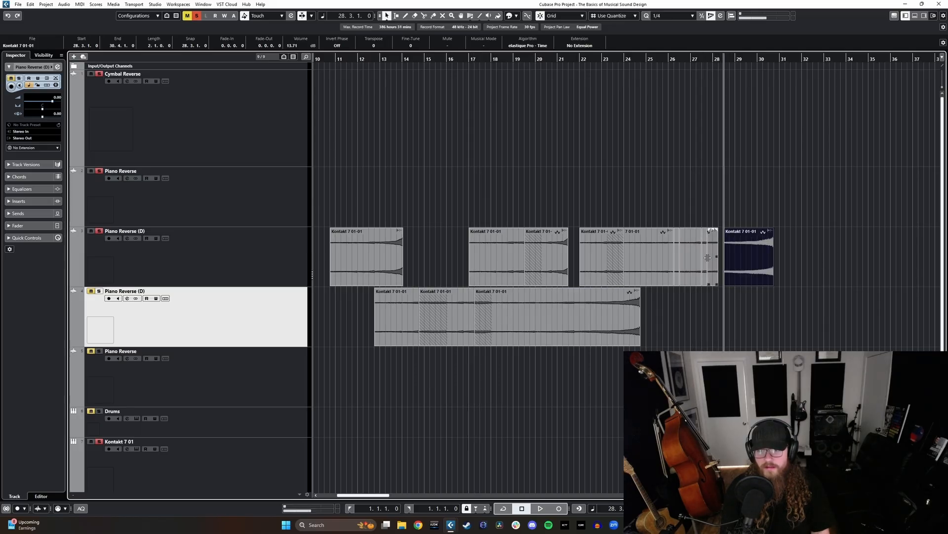
{"action": "left_click", "coordinate": [705, 257]}
{"action": "key", "text": "Delete"}
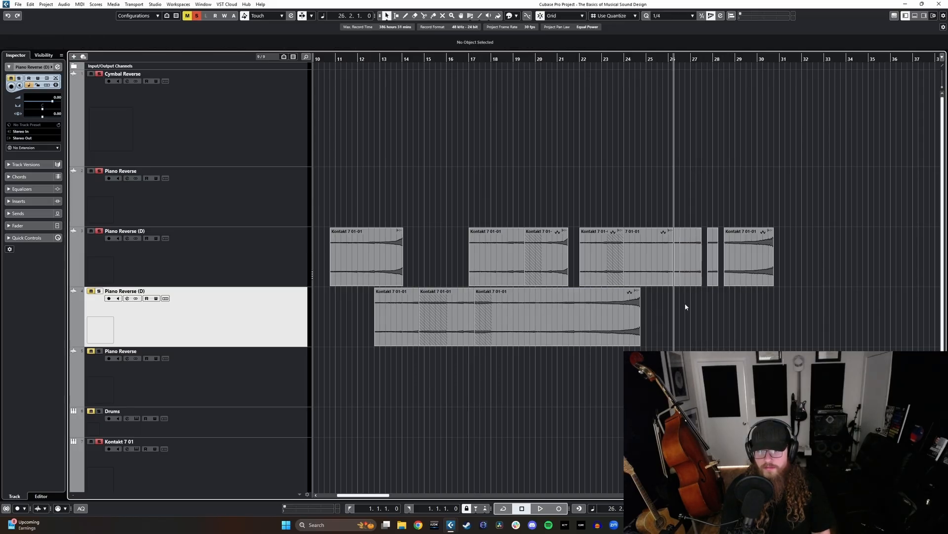
{"action": "left_click", "coordinate": [676, 286]}
{"action": "left_click", "coordinate": [677, 281]}
{"action": "key", "text": "Delete"}
- Add tiny fade-ins of 0.0.0.29, 0.0.0.19 and 0.0.0.38 to the three upper-track pieces that follow the gaps
{"action": "scroll", "coordinate": [718, 299], "scroll_direction": "up", "scroll_amount": 4}
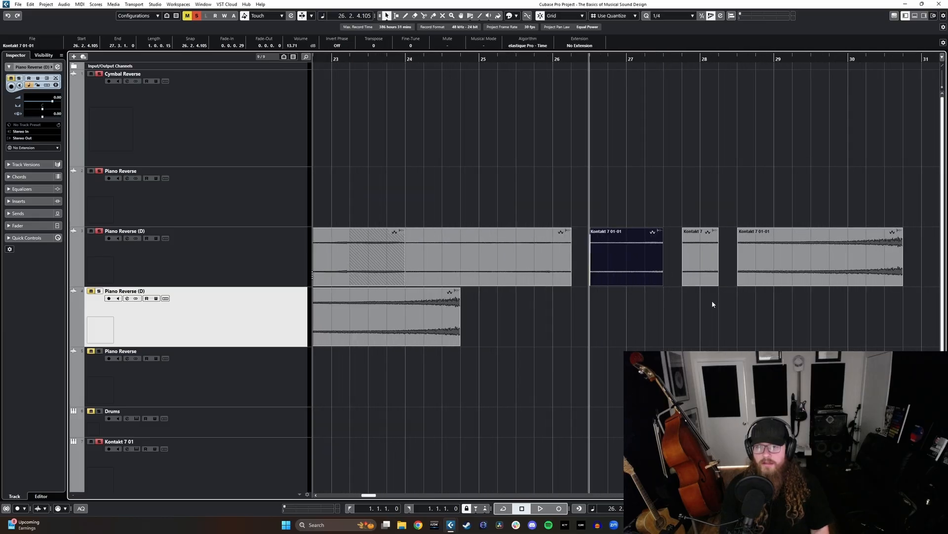
{"action": "scroll", "coordinate": [722, 310], "scroll_direction": "up", "scroll_amount": 2}
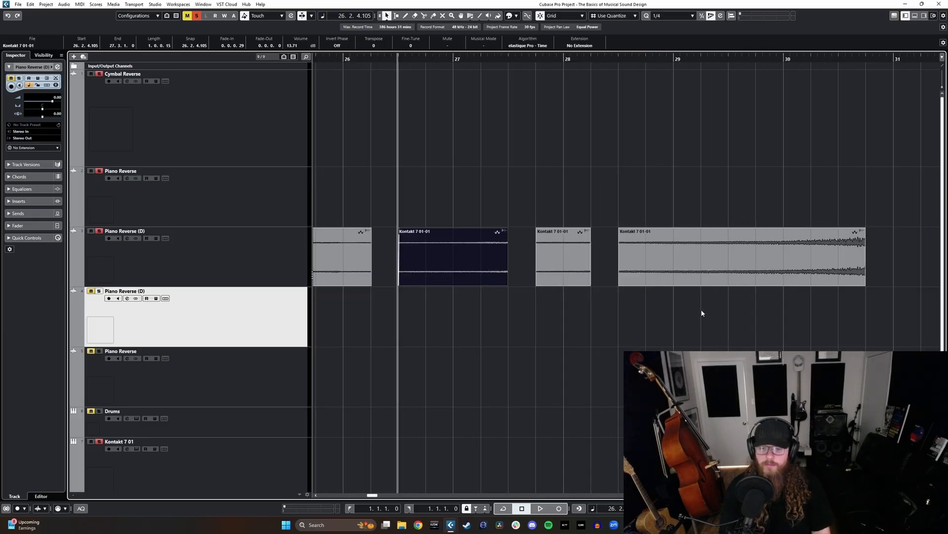
{"action": "left_click", "coordinate": [617, 230]}
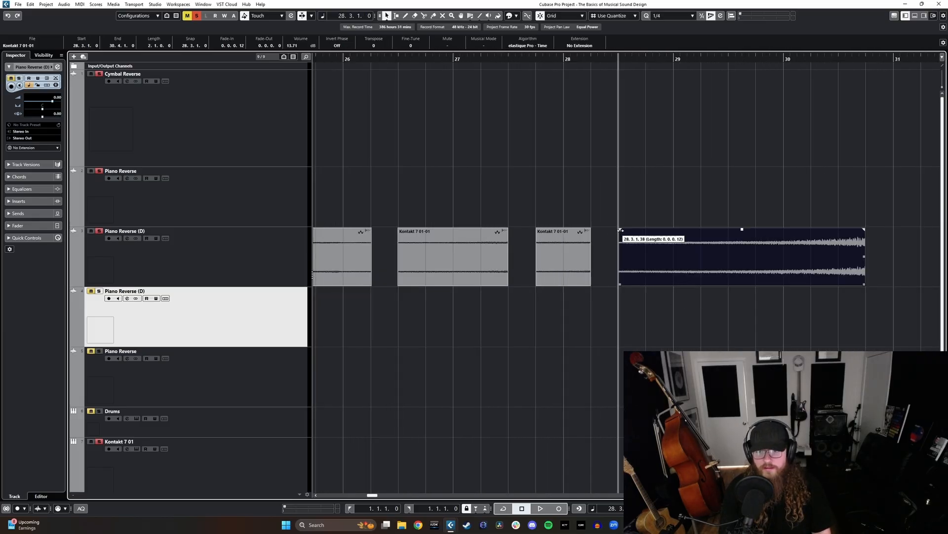
{"action": "left_click", "coordinate": [538, 229]}
{"action": "left_click_drag", "start_coordinate": [538, 229], "coordinate": [541, 230]}
{"action": "scroll", "coordinate": [516, 238], "scroll_direction": "left", "scroll_amount": 2}
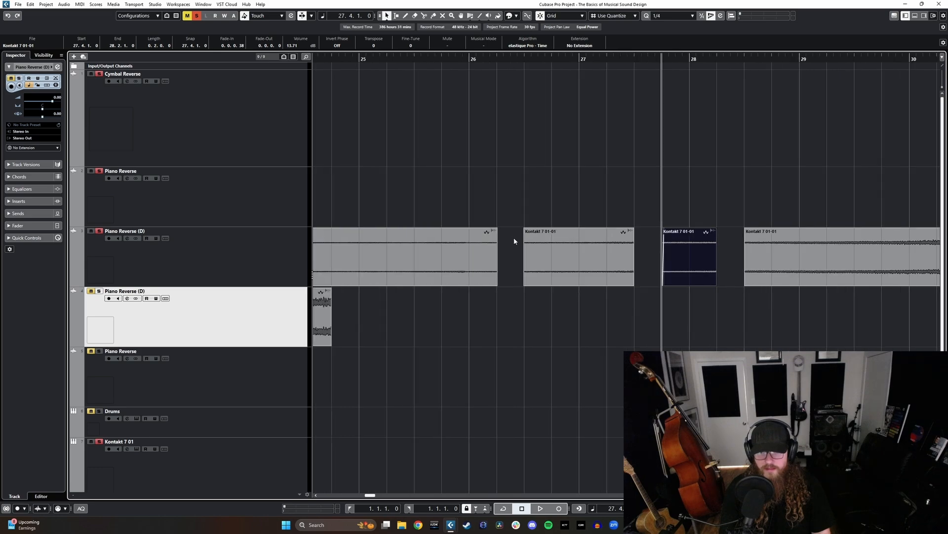
{"action": "left_click", "coordinate": [524, 229]}
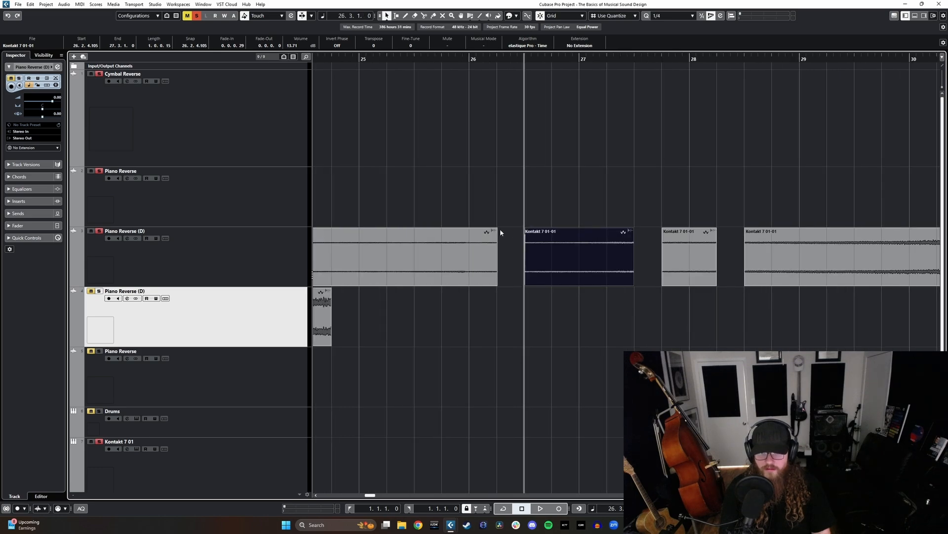
- Duplicate the long stretched clip on the lower Piano Reverse (D) track and remove the copy's fade-in
{"action": "scroll", "coordinate": [496, 229], "scroll_direction": "down", "scroll_amount": 5}
{"action": "left_click", "coordinate": [434, 317]}
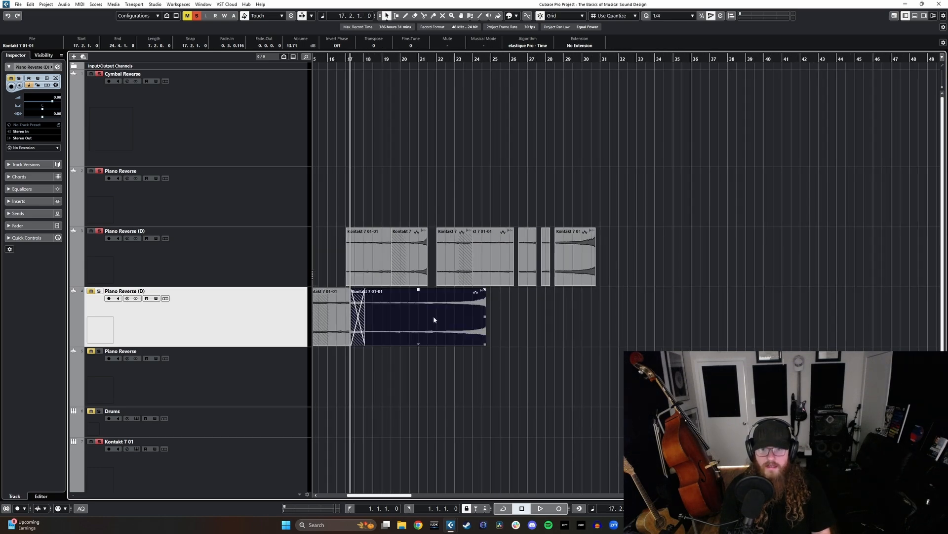
{"action": "key", "text": "ctrl+d"}
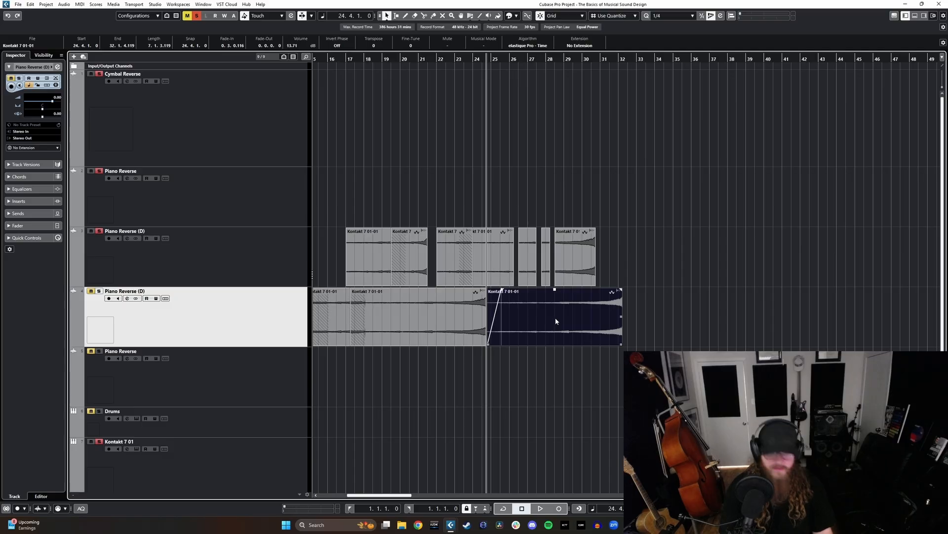
{"action": "left_click_drag", "start_coordinate": [501, 290], "coordinate": [452, 292]}
- Reverse the duplicated long clip as a new version and move it to start at 23.4.1.0, overlapping the preceding clip
{"action": "key", "text": "ctrl+r"}
{"action": "left_click", "coordinate": [474, 283]}
{"action": "left_click_drag", "start_coordinate": [583, 321], "coordinate": [564, 323]}
{"action": "scroll", "coordinate": [543, 309], "scroll_direction": "left", "scroll_amount": 2}
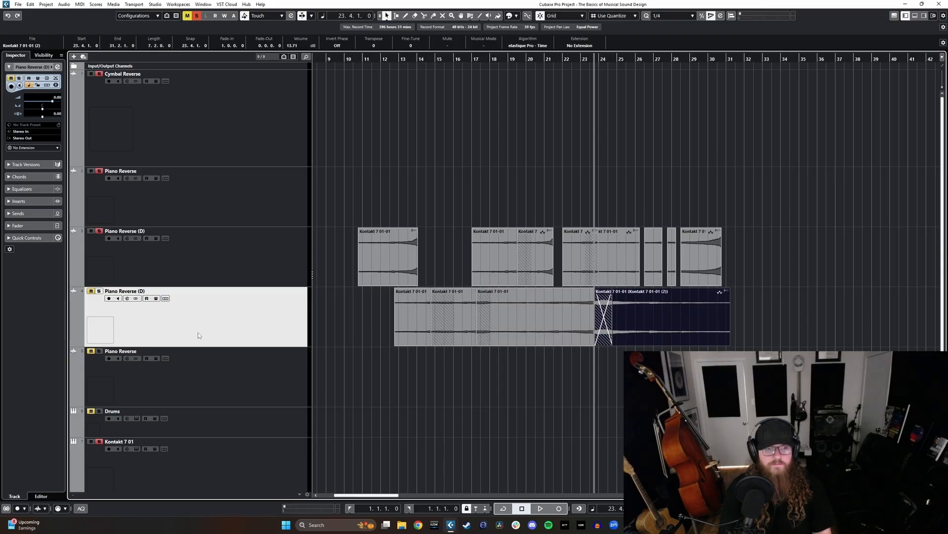
- Solo the lower Piano Reverse (D) track and set the volume of the upper track's first clip to 12.01 dB
{"action": "key", "text": "s"}
{"action": "left_click", "coordinate": [254, 283]}
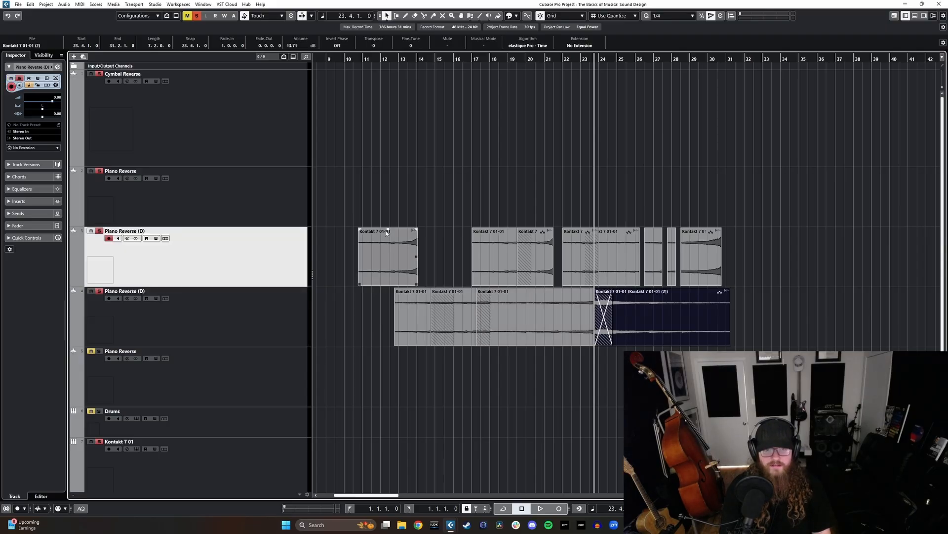
{"action": "left_click_drag", "start_coordinate": [389, 234], "coordinate": [385, 279]}
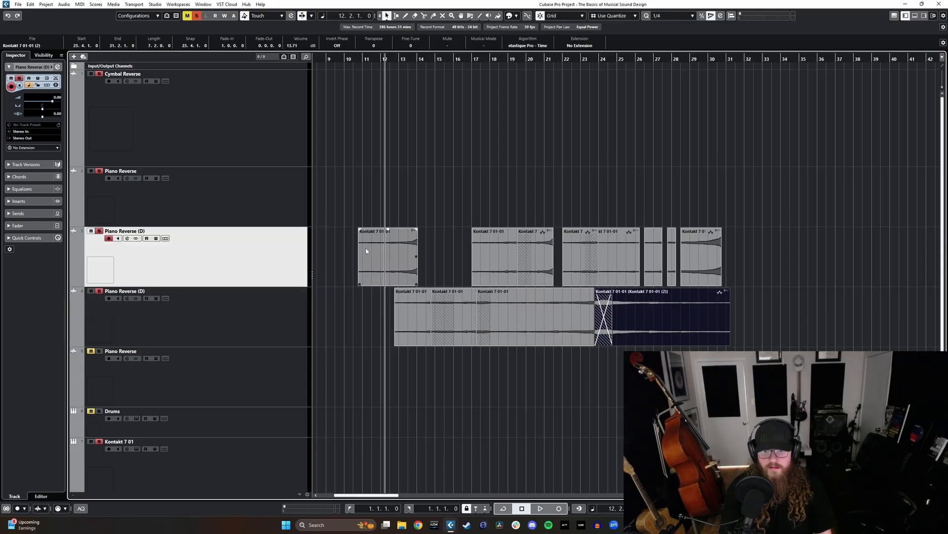
- Play the two layered Piano Reverse (D) tracks from 13.3.1.0 to hear how the swells combine
{"action": "left_click", "coordinate": [451, 58]}
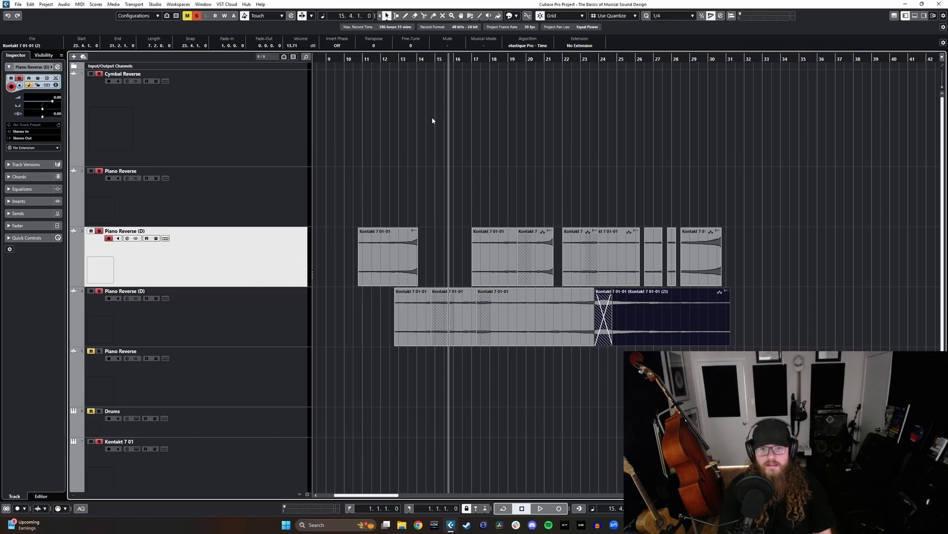
{"action": "left_click", "coordinate": [408, 58]}
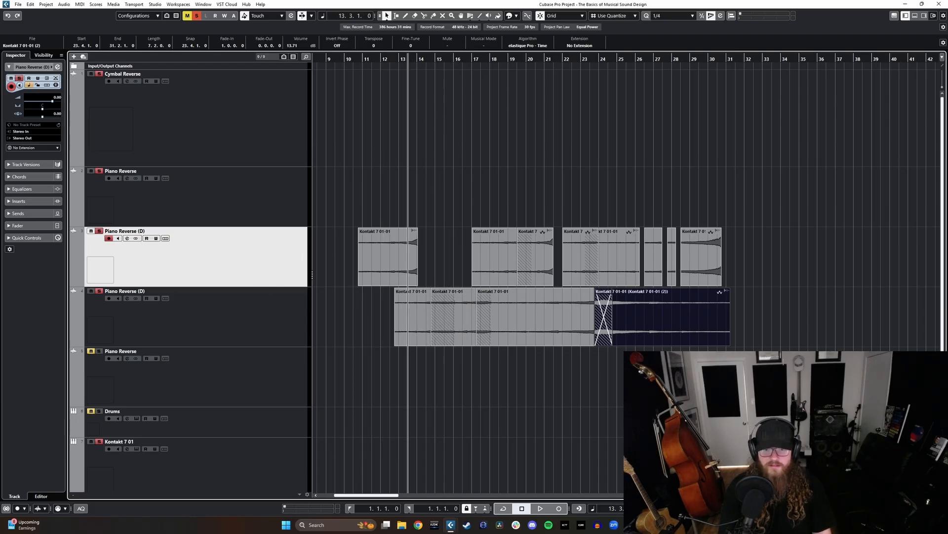
{"action": "key", "text": "space"}
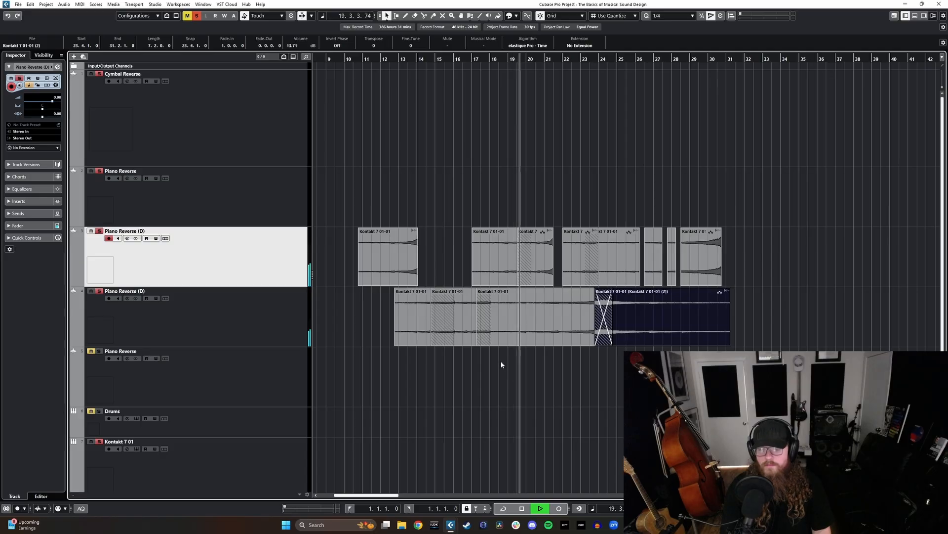
{"action": "key", "text": "space"}
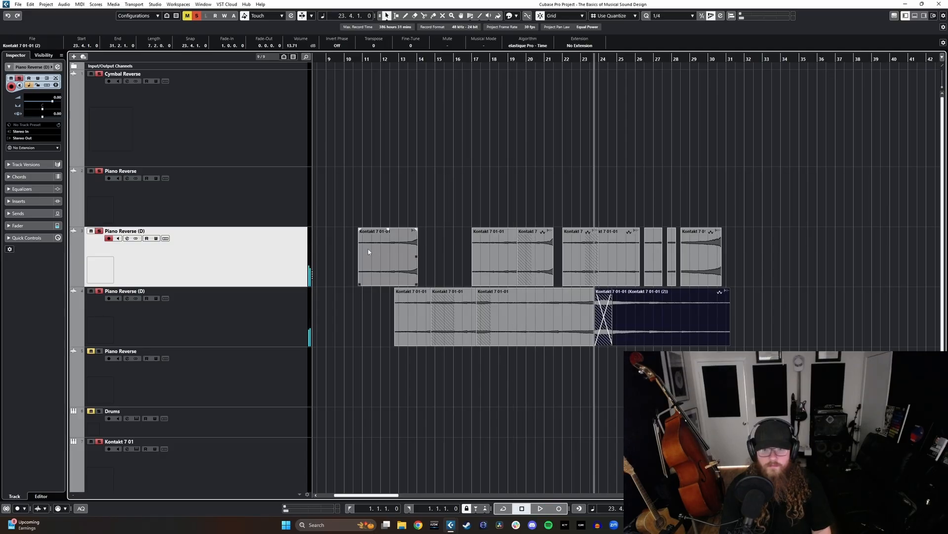
- Place a duplicate of the upper track's first clip, reversed as a new version, at 13.3.1.0 and crossfade it with the original
{"action": "left_click", "coordinate": [394, 259]}
{"action": "key", "text": "ctrl+d"}
{"action": "key", "text": "ctrl+r"}
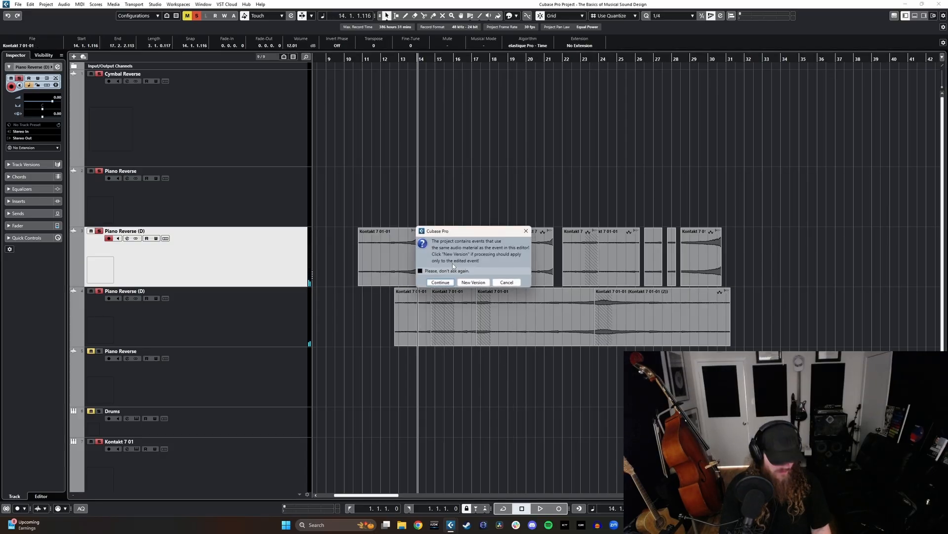
{"action": "left_click", "coordinate": [474, 282]}
{"action": "left_click_drag", "start_coordinate": [460, 270], "coordinate": [450, 271]}
{"action": "key", "text": "x"}
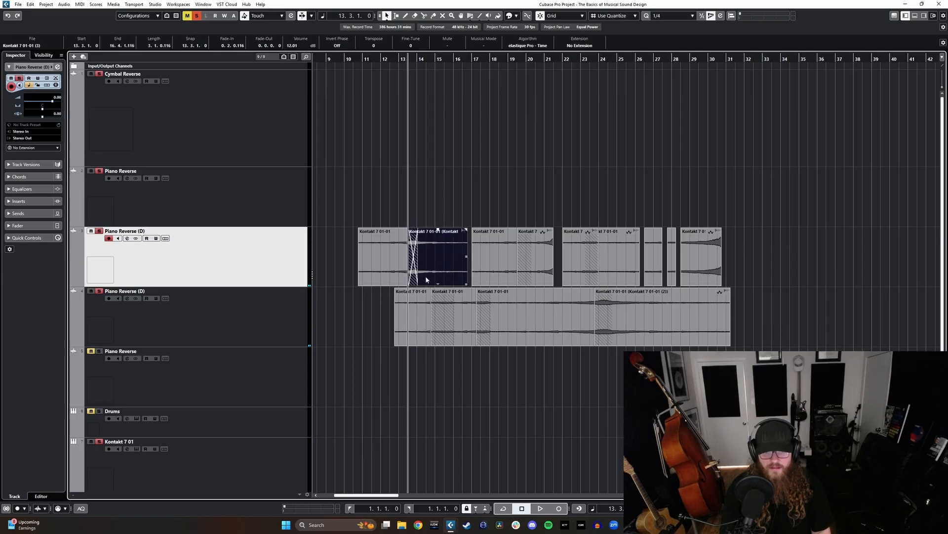
- Select all clips on both Piano Reverse (D) tracks and add a Stereo group track routed to Stereo Out
{"action": "left_click_drag", "start_coordinate": [789, 231], "coordinate": [362, 335]}
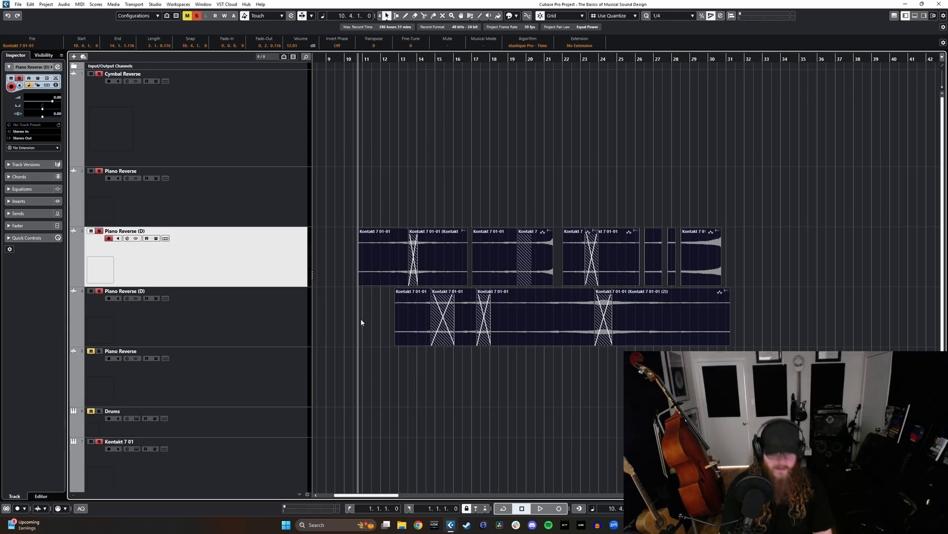
{"action": "left_click", "coordinate": [73, 56]}
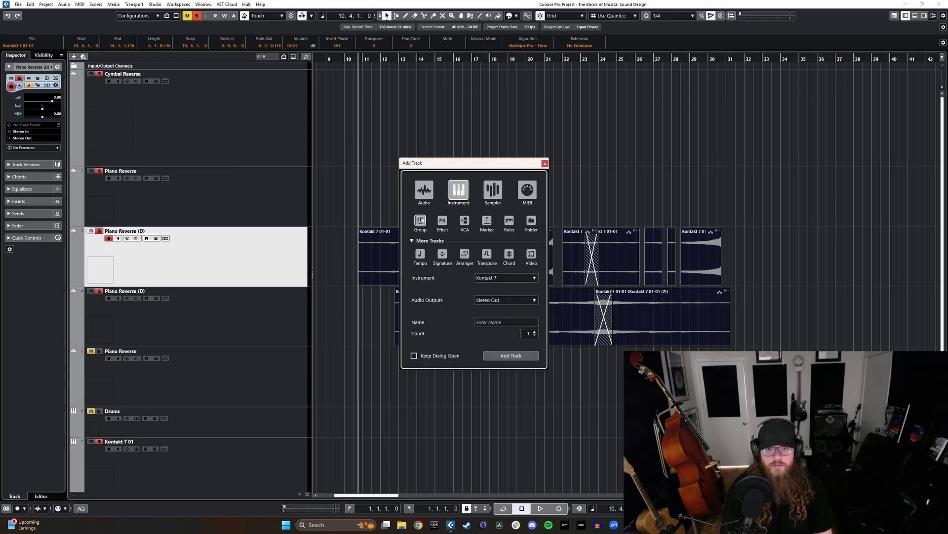
{"action": "left_click", "coordinate": [499, 289]}
{"action": "left_click", "coordinate": [494, 307]}
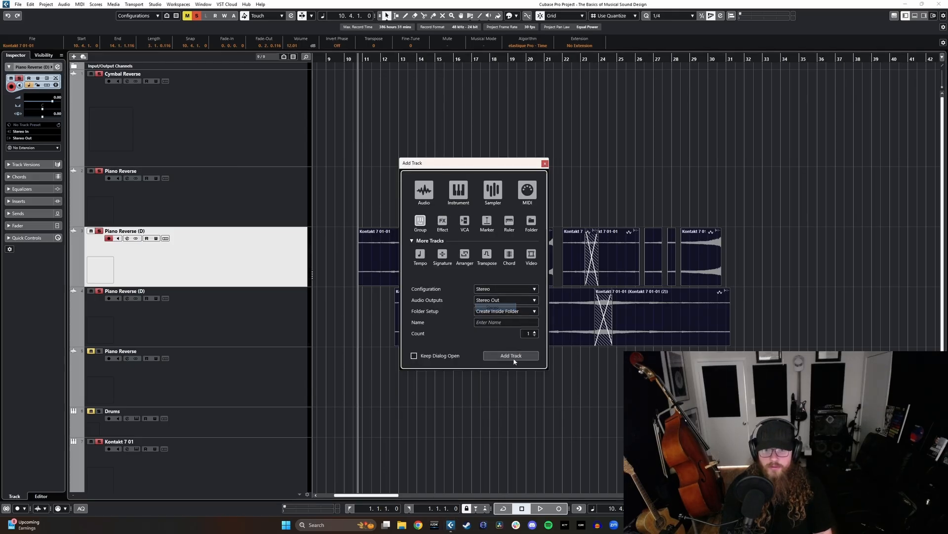
{"action": "left_click", "coordinate": [509, 356]}
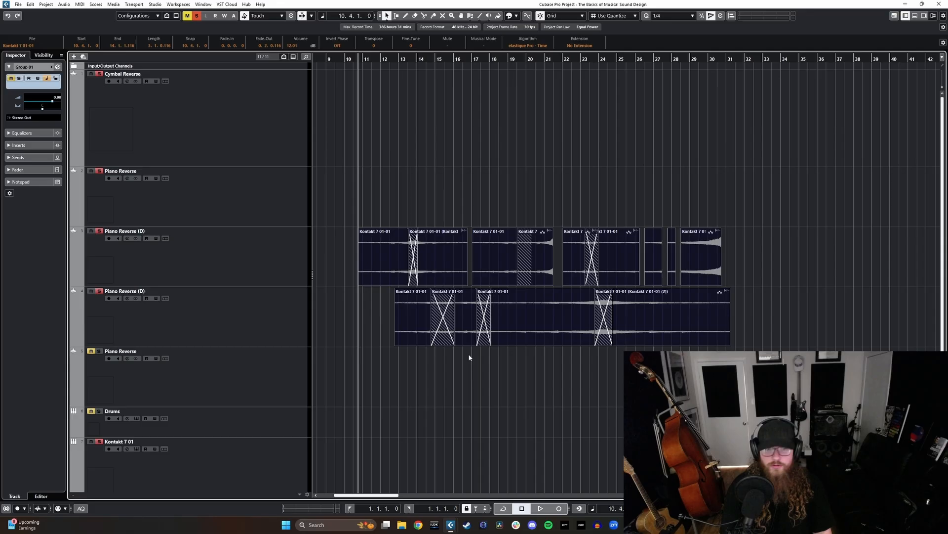
- Select both Piano Reverse (D) tracks and show the MixConsole faders in a shortened lower zone beneath the arrangement
{"action": "left_click", "coordinate": [273, 285]}
{"action": "left_click", "coordinate": [280, 320], "text": "ctrl"}
{"action": "scroll", "coordinate": [389, 338], "scroll_direction": "down", "scroll_amount": 3}
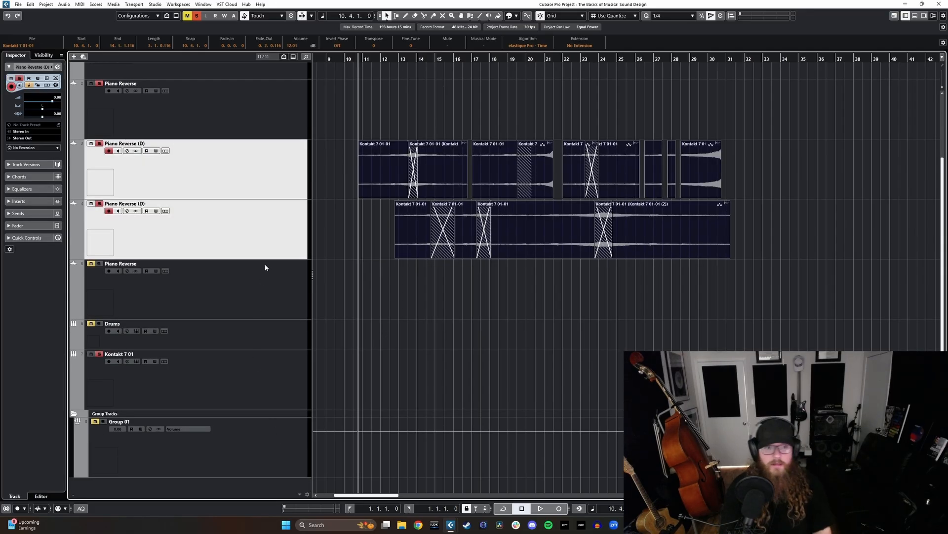
{"action": "key", "text": "Return"}
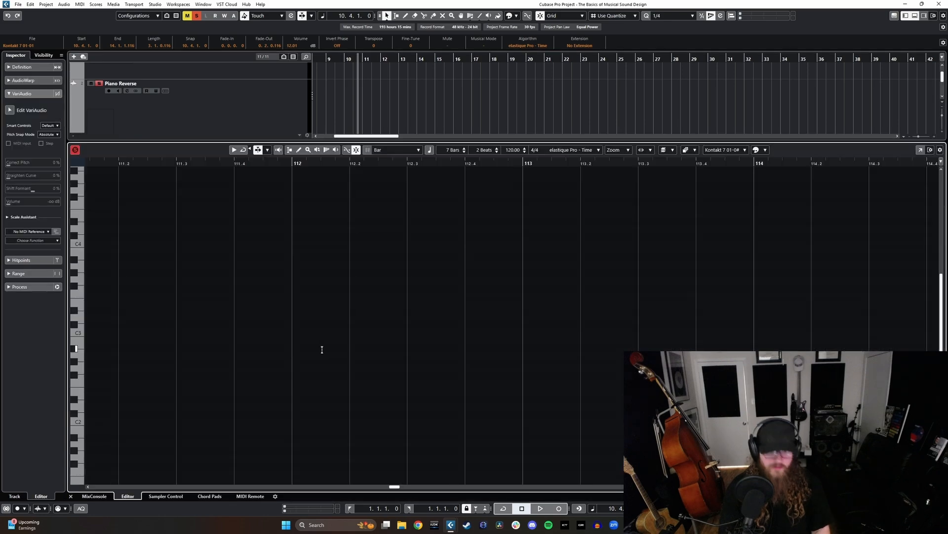
{"action": "left_click_drag", "start_coordinate": [262, 146], "coordinate": [258, 381]}
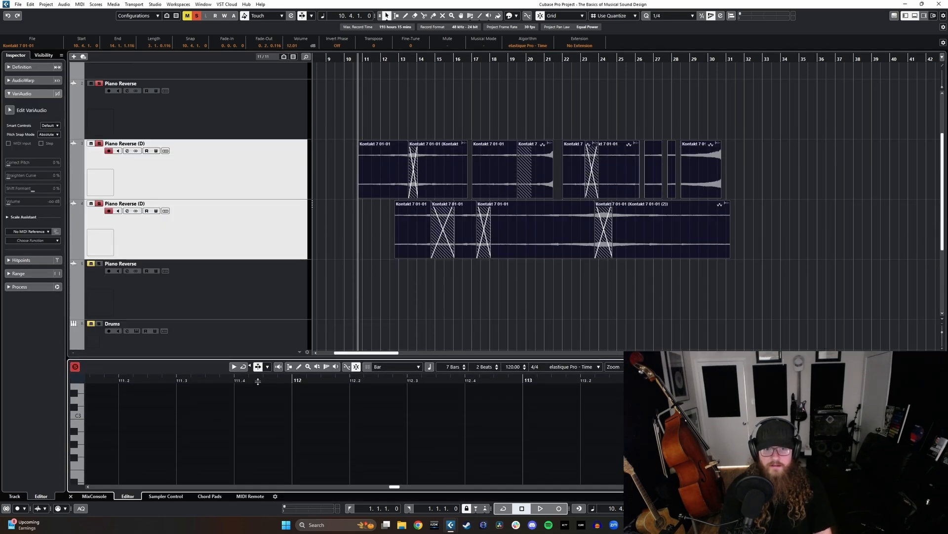
{"action": "left_click_drag", "start_coordinate": [203, 359], "coordinate": [206, 348]}
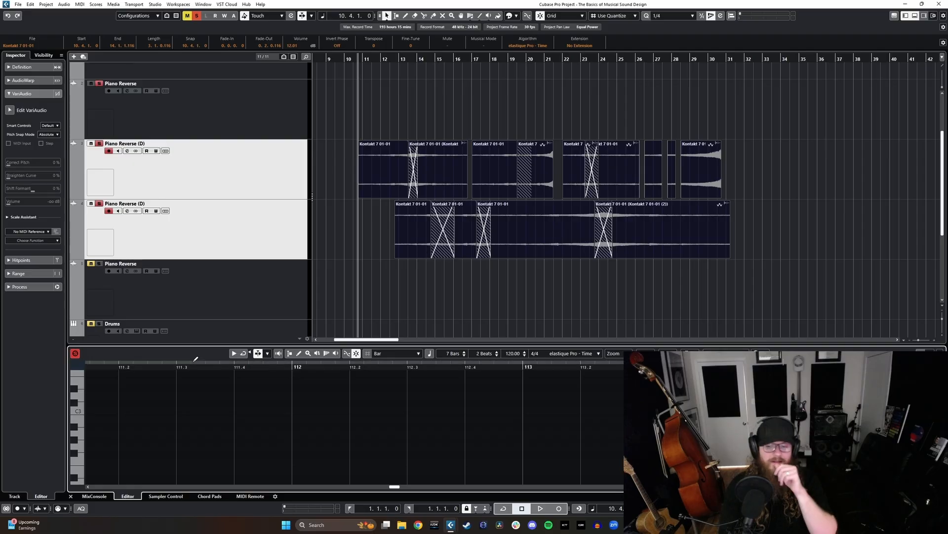
{"action": "left_click_drag", "start_coordinate": [216, 340], "coordinate": [217, 324]}
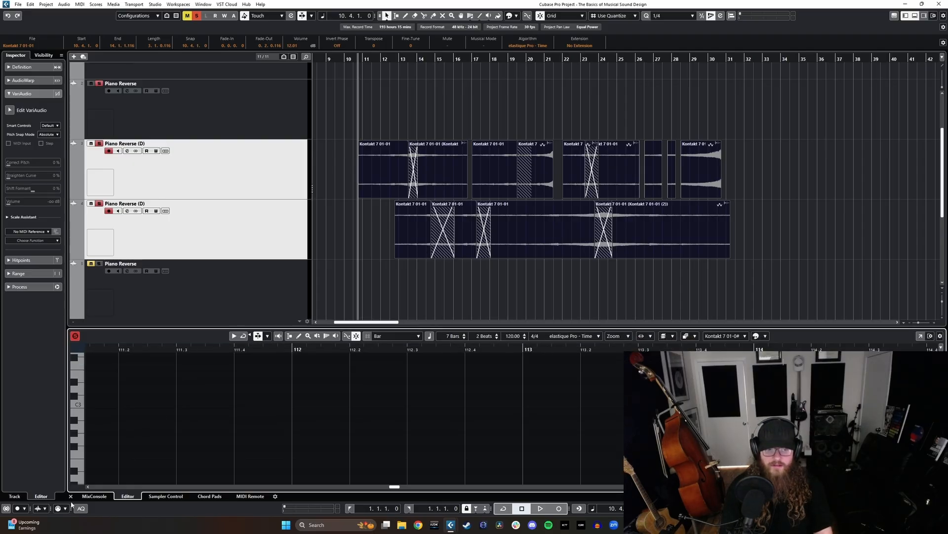
{"action": "left_click", "coordinate": [94, 496]}
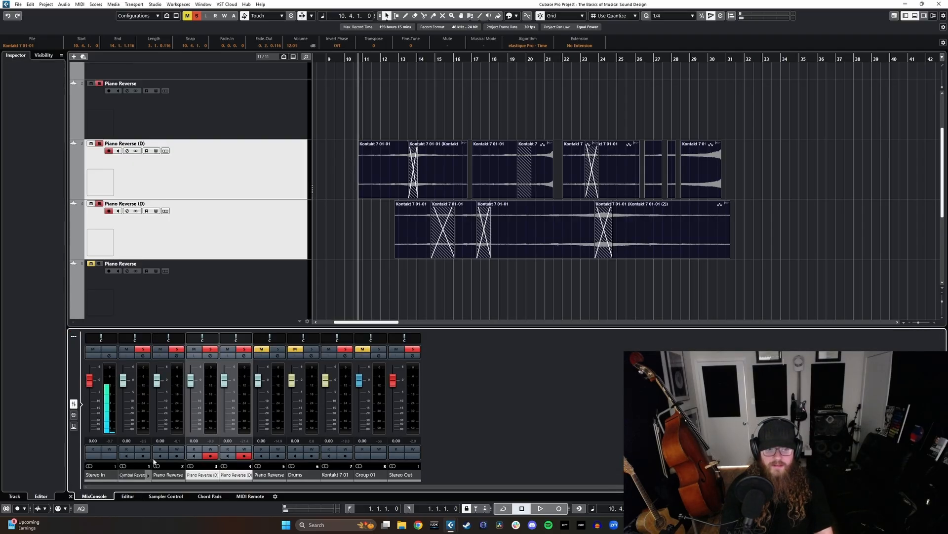
{"action": "left_click", "coordinate": [73, 414]}
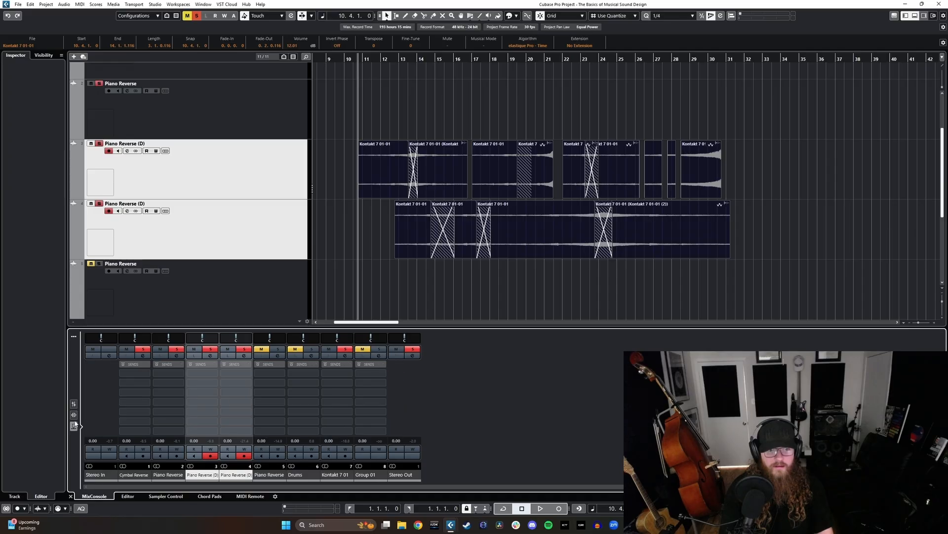
{"action": "left_click", "coordinate": [73, 403]}
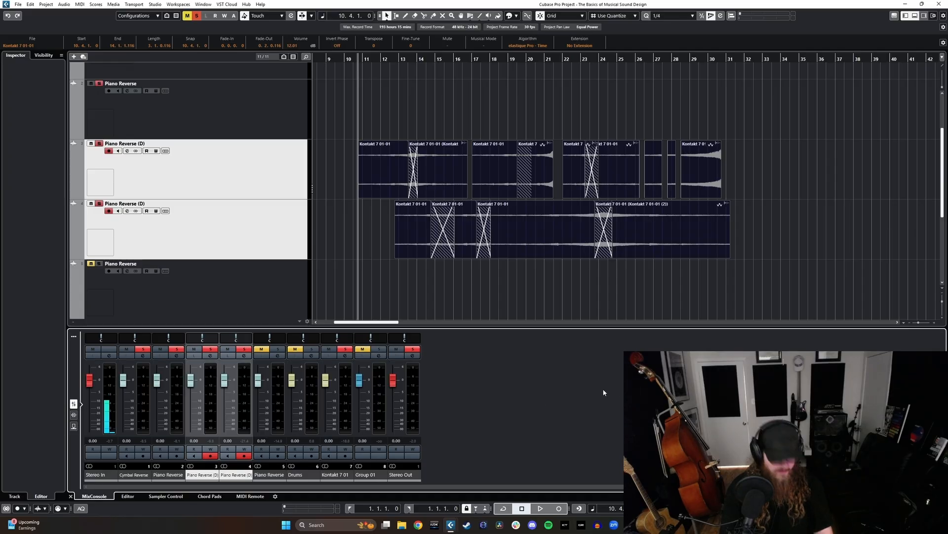
- Route the outputs of both selected Piano Reverse (D) channels to Group 01 in the full MixConsole
{"action": "key", "text": "F3"}
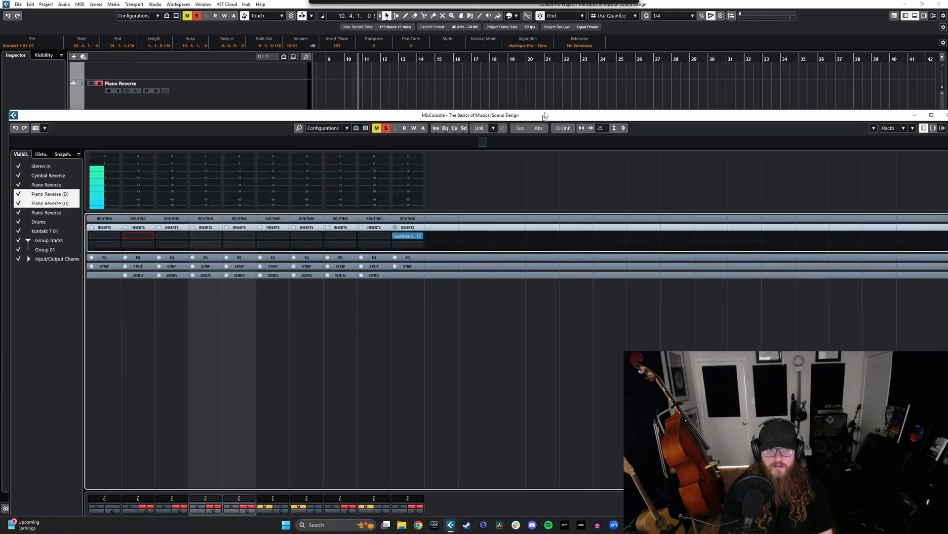
{"action": "double_click", "coordinate": [544, 116]}
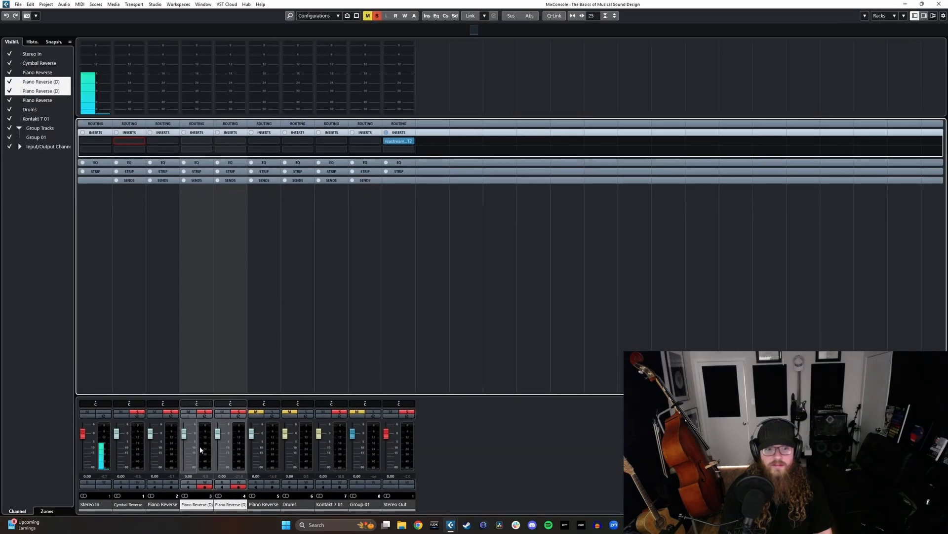
{"action": "left_click", "coordinate": [234, 124]}
{"action": "left_click", "coordinate": [234, 141], "text": "alt+shift"}
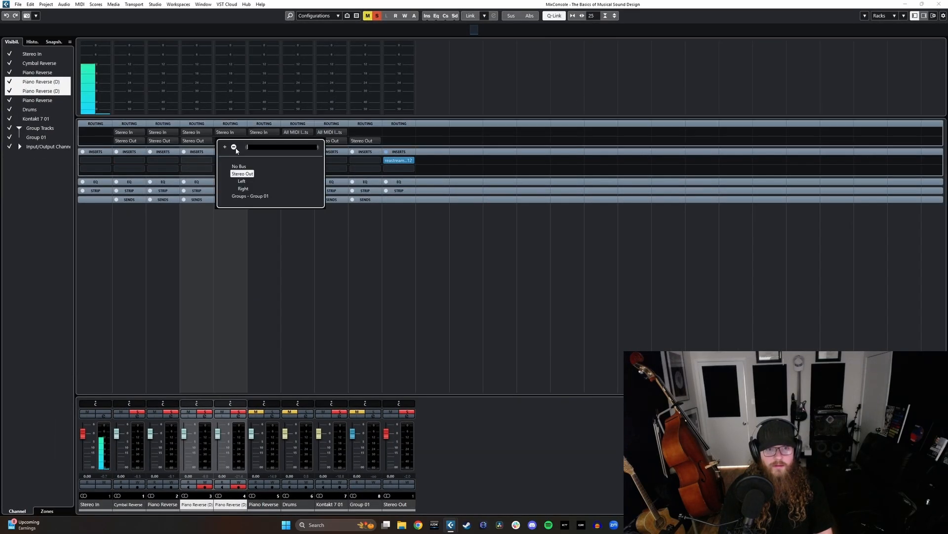
{"action": "left_click", "coordinate": [251, 196], "text": "alt+shift"}
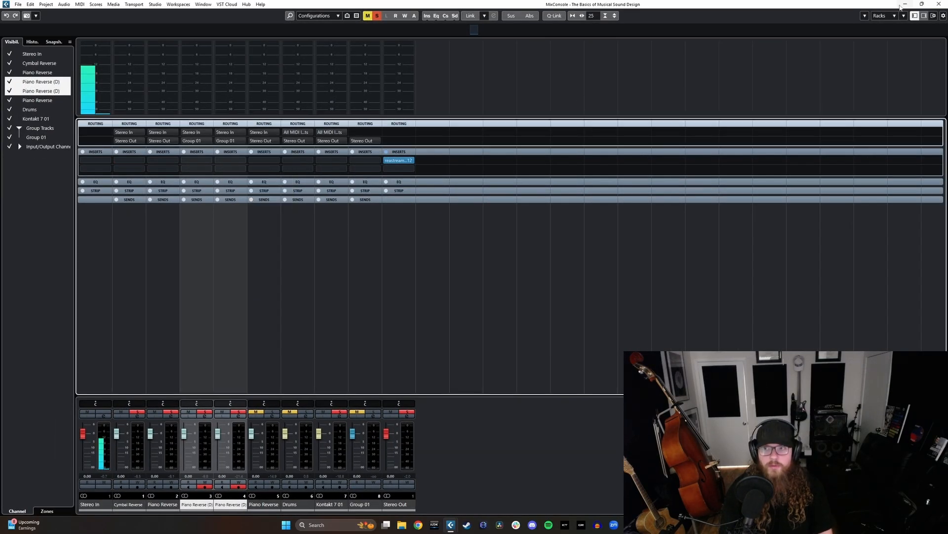
{"action": "key", "text": "F3"}
- Rename the Group 01 track as Piano Pad
{"action": "scroll", "coordinate": [187, 290], "scroll_direction": "down", "scroll_amount": 3}
{"action": "double_click", "coordinate": [114, 247]}
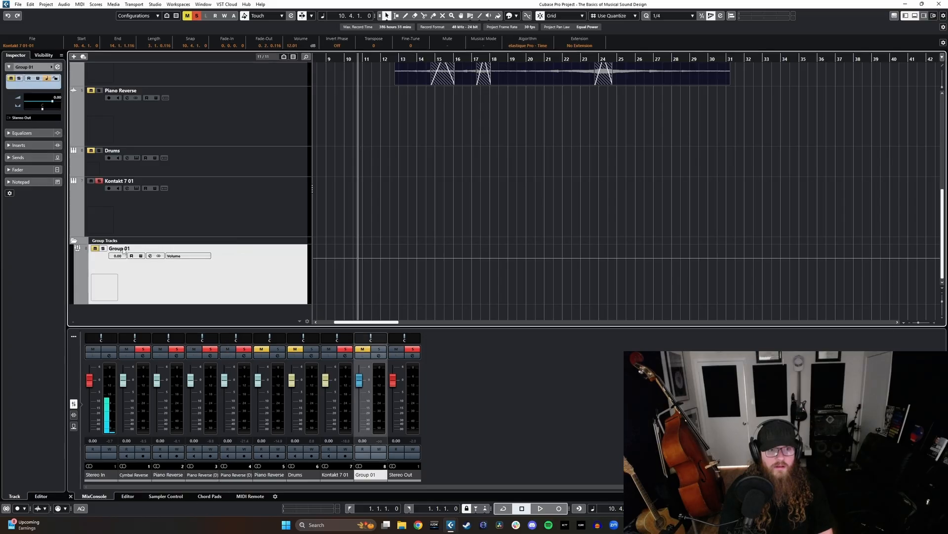
{"action": "type", "text": "Piano Pad"}
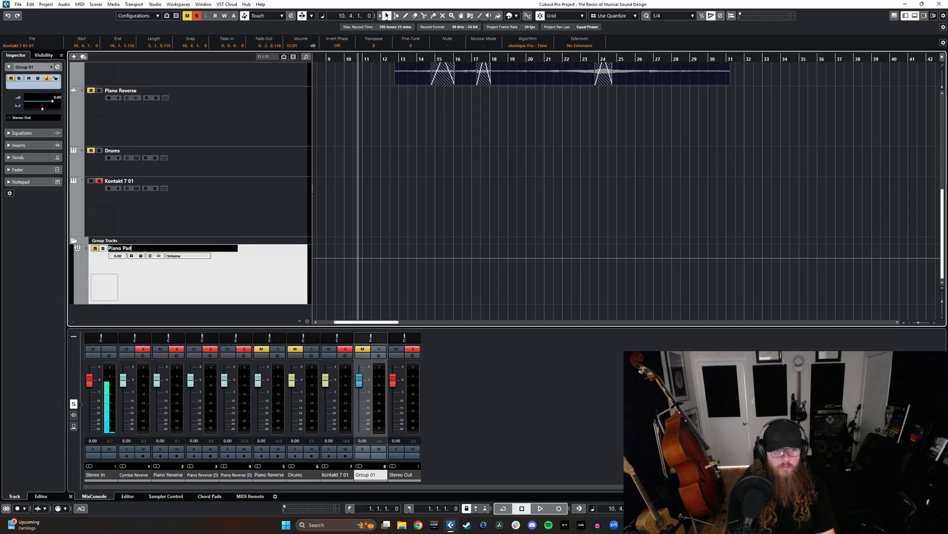
{"action": "key", "text": "Return"}
- Solo the Piano Pad group during playback of the layered swells and show the mixer's insert slots
{"action": "scroll", "coordinate": [206, 167], "scroll_direction": "up", "scroll_amount": 2}
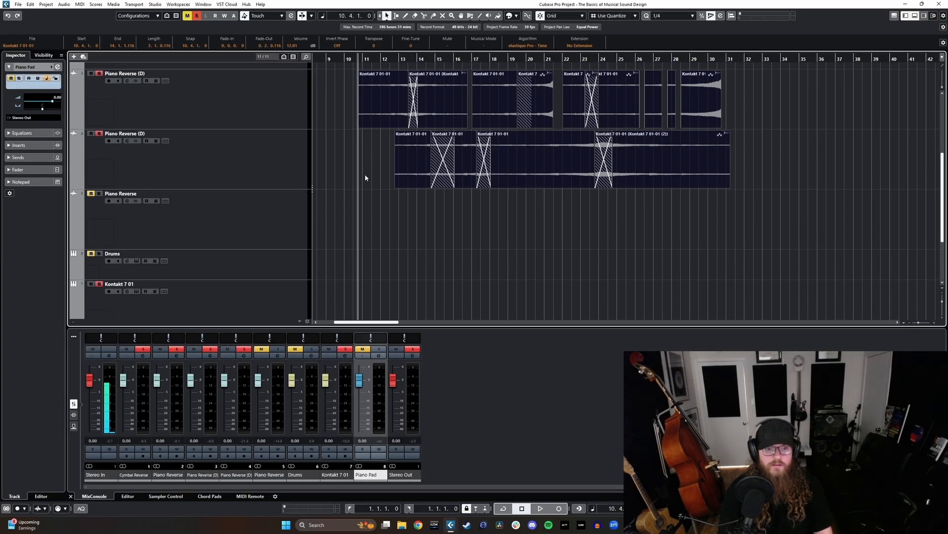
{"action": "key", "text": "space"}
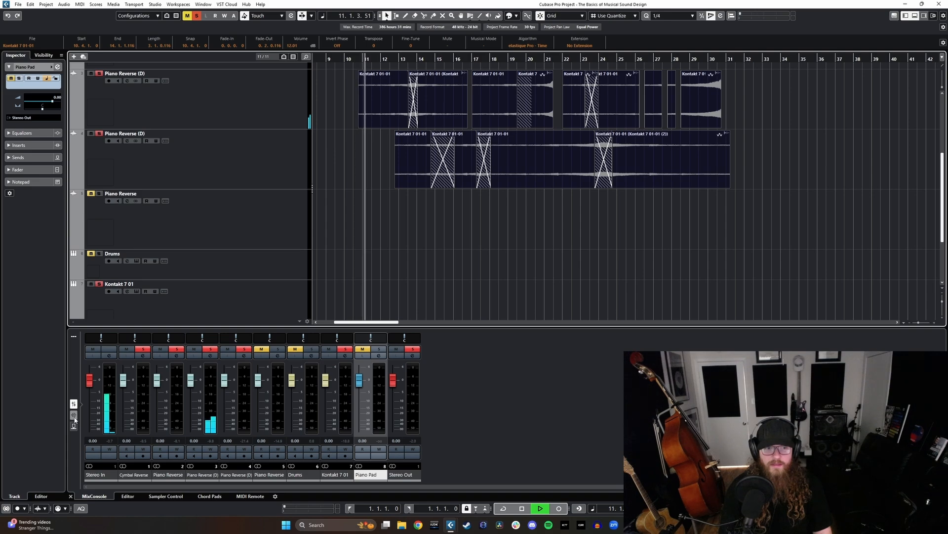
{"action": "left_click", "coordinate": [379, 349]}
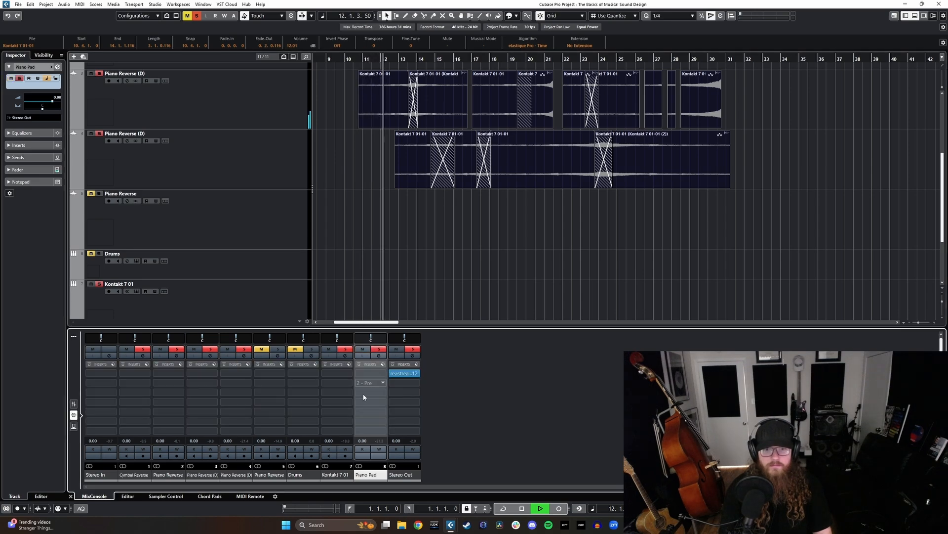
{"action": "left_click", "coordinate": [73, 405]}
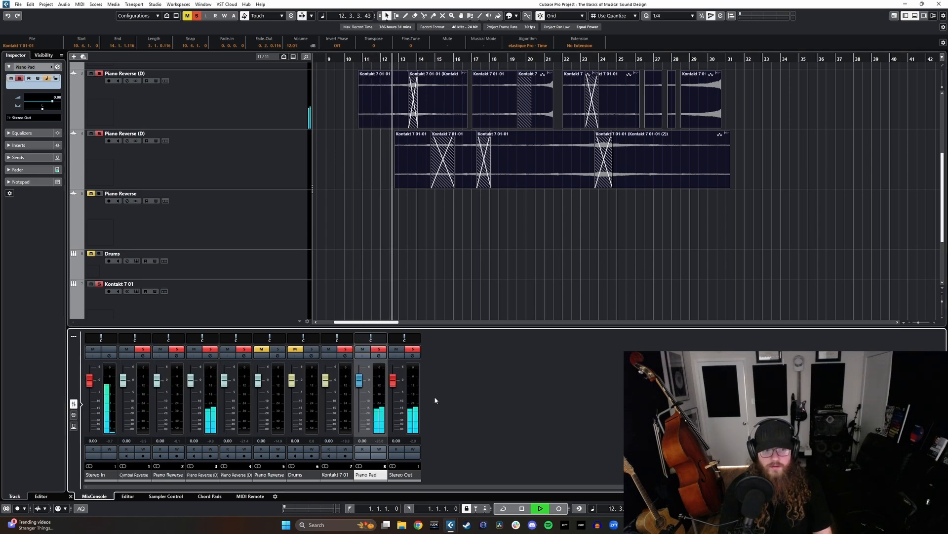
{"action": "left_click", "coordinate": [73, 416]}
{"action": "key", "text": "space"}
{"action": "scroll", "coordinate": [568, 149], "scroll_direction": "up", "scroll_amount": 3}
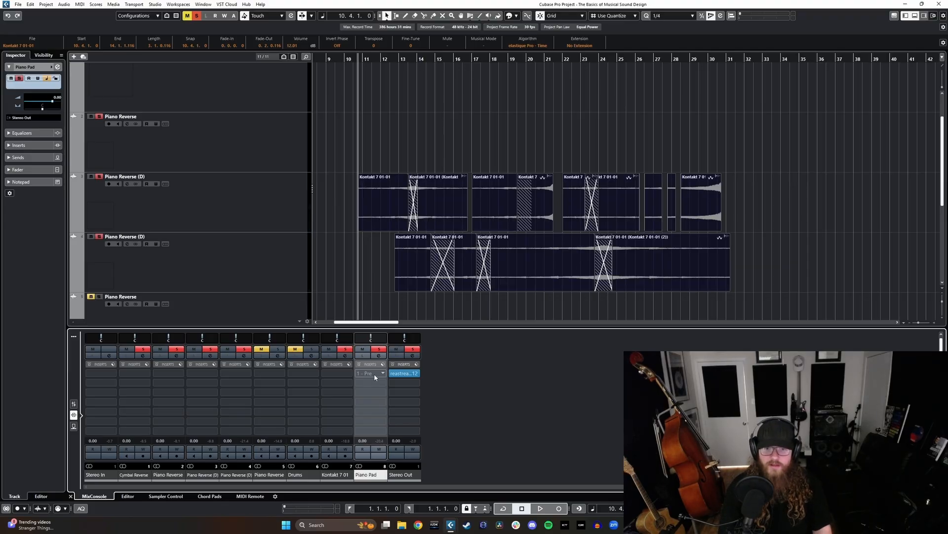
- Insert the EW Spaces II reverb in the second insert slot of the Piano Pad group
{"action": "left_click", "coordinate": [378, 384]}
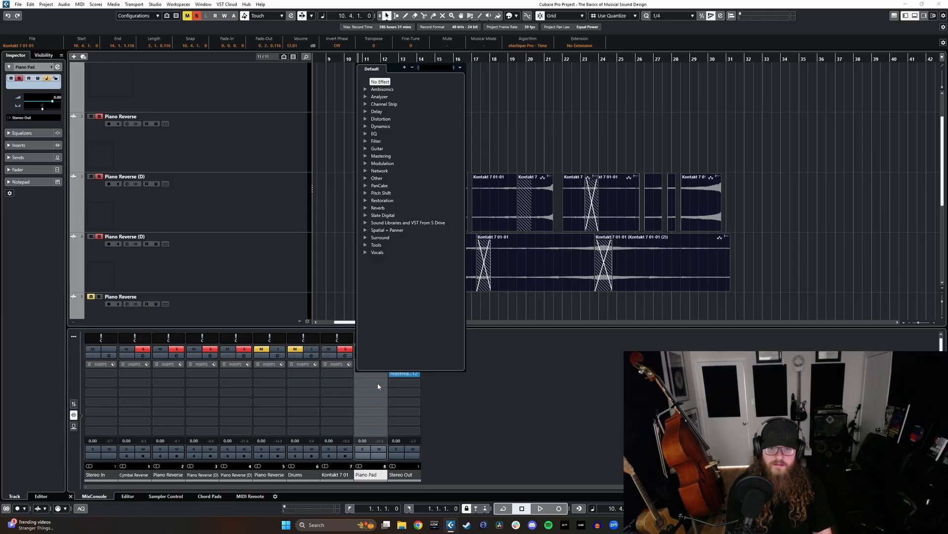
{"action": "type", "text": "ew"}
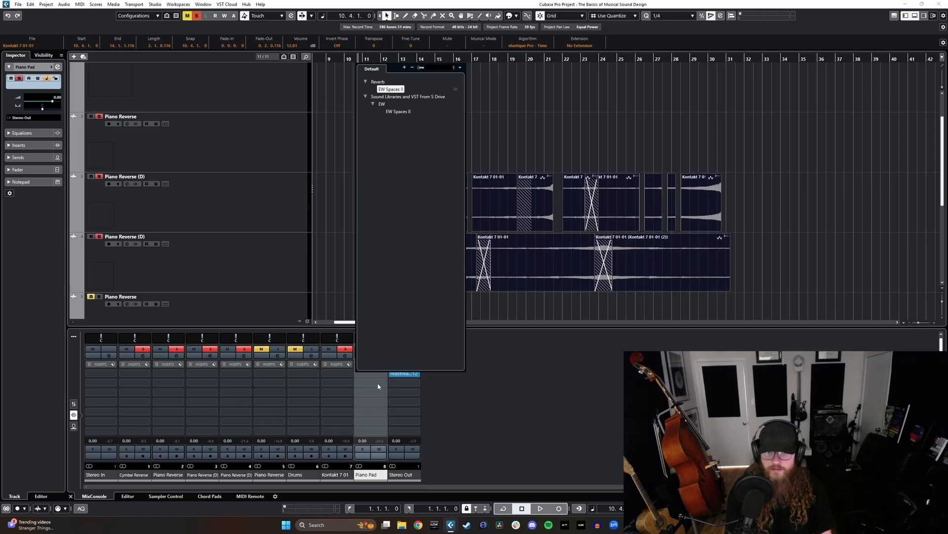
{"action": "left_click", "coordinate": [398, 111]}
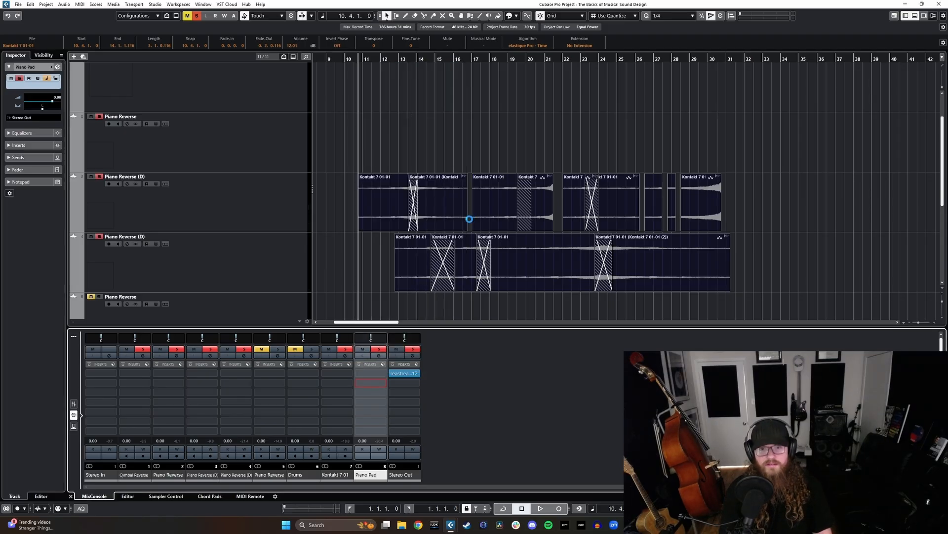
{"action": "left_click_drag", "start_coordinate": [334, 307], "coordinate": [565, 236]}
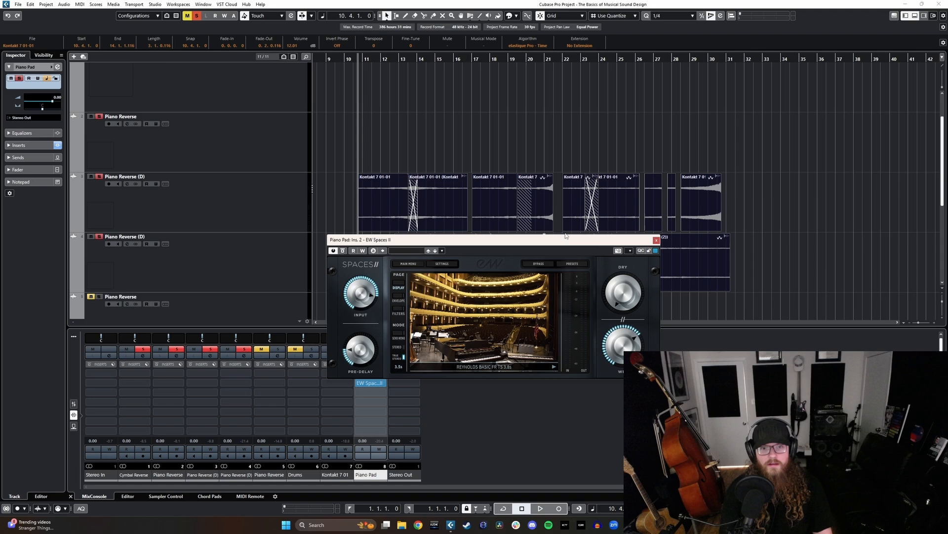
- Browse the Forests and Digital preset categories of EW Spaces II for a suitable reverb
{"action": "left_click", "coordinate": [573, 263]}
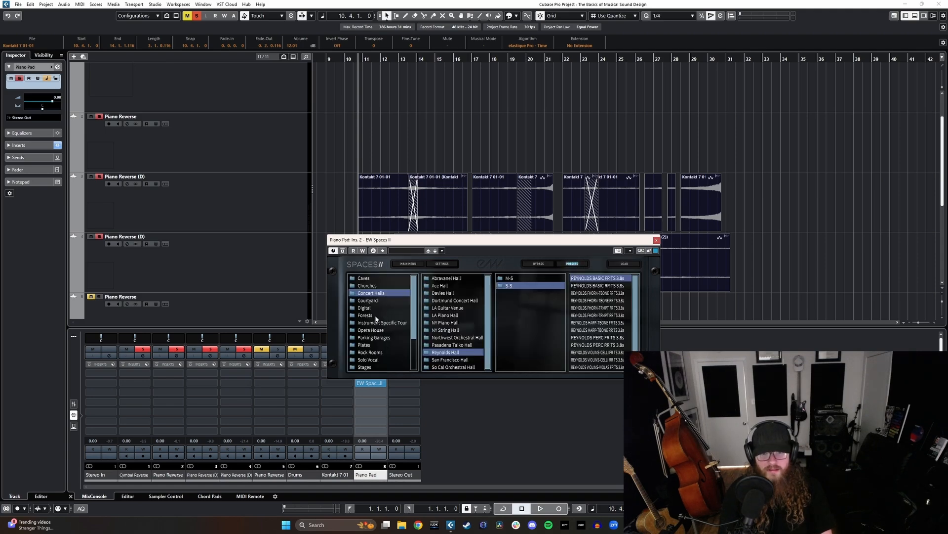
{"action": "left_click", "coordinate": [365, 316]}
{"action": "left_click", "coordinate": [463, 286]}
{"action": "left_click", "coordinate": [452, 278]}
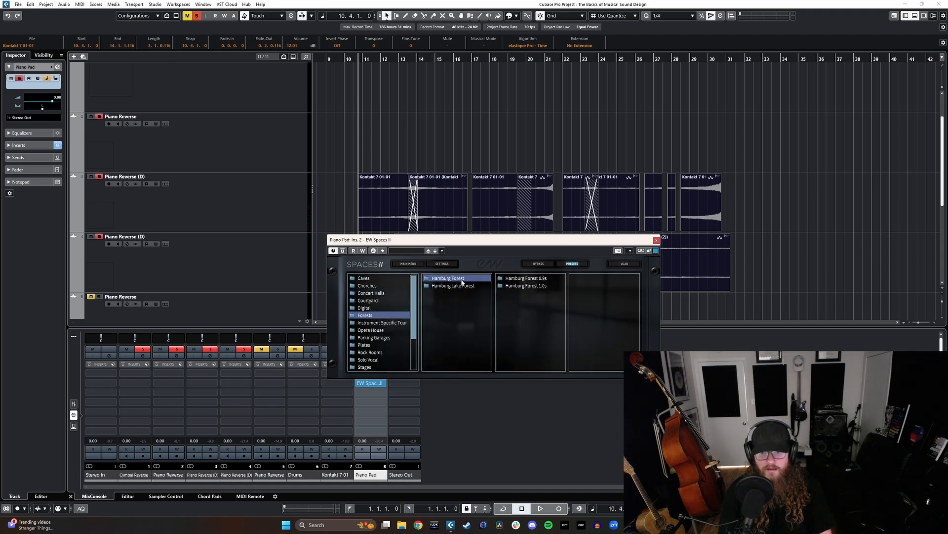
{"action": "left_click", "coordinate": [441, 286]}
{"action": "left_click", "coordinate": [365, 308]}
{"action": "left_click", "coordinate": [452, 293]}
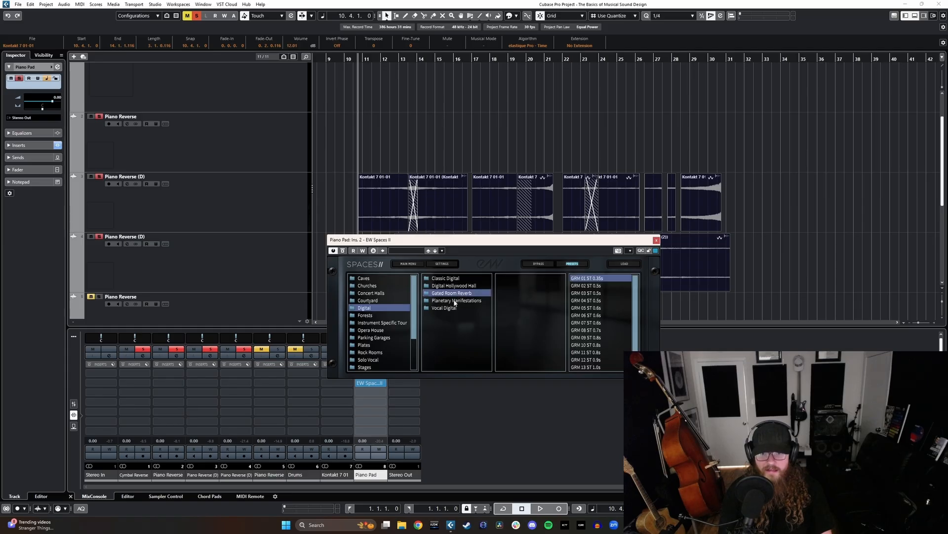
{"action": "left_click", "coordinate": [444, 308]}
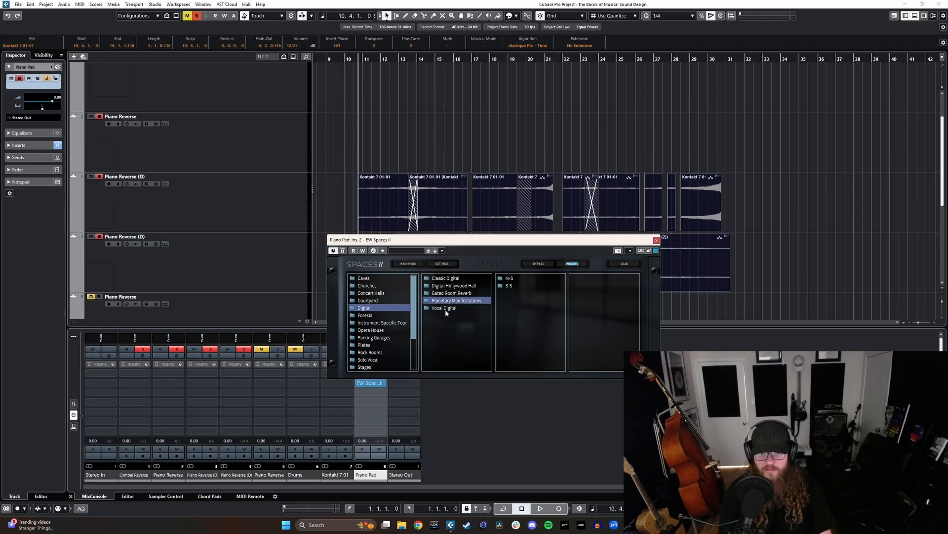
{"action": "left_click", "coordinate": [508, 286]}
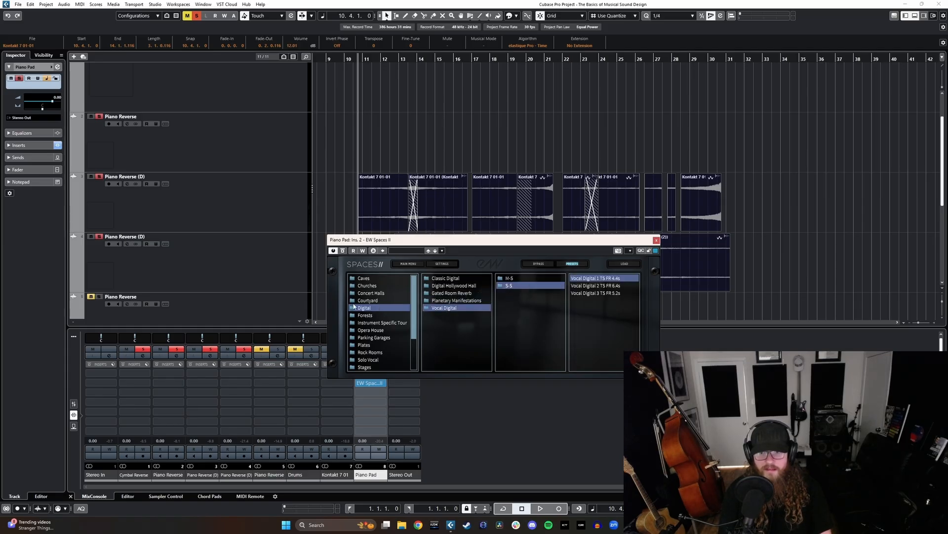
- Load the Carlsbad Caverns B TS RR 9.2s preset from the Caves category's S-S folder
{"action": "left_click", "coordinate": [372, 286]}
{"action": "left_click", "coordinate": [364, 278]}
{"action": "left_click", "coordinate": [449, 278]}
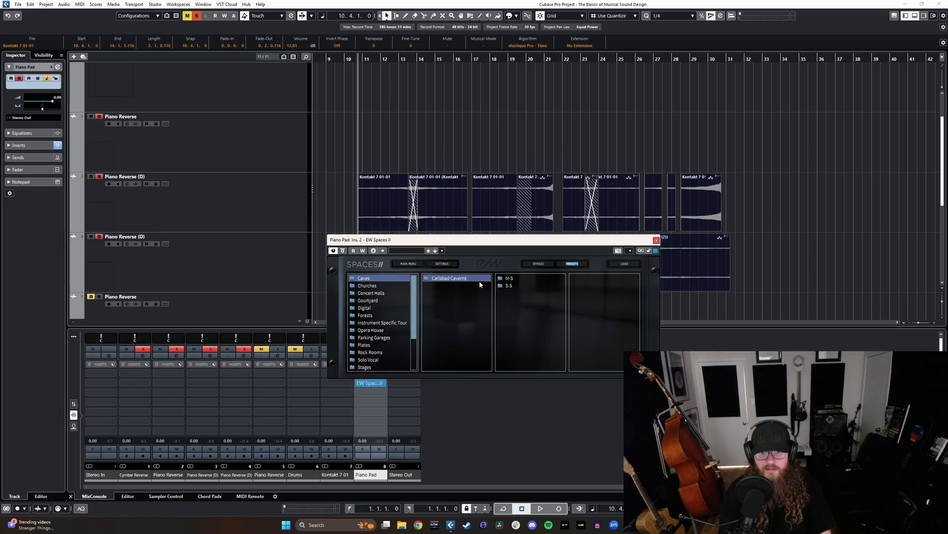
{"action": "left_click", "coordinate": [514, 286]}
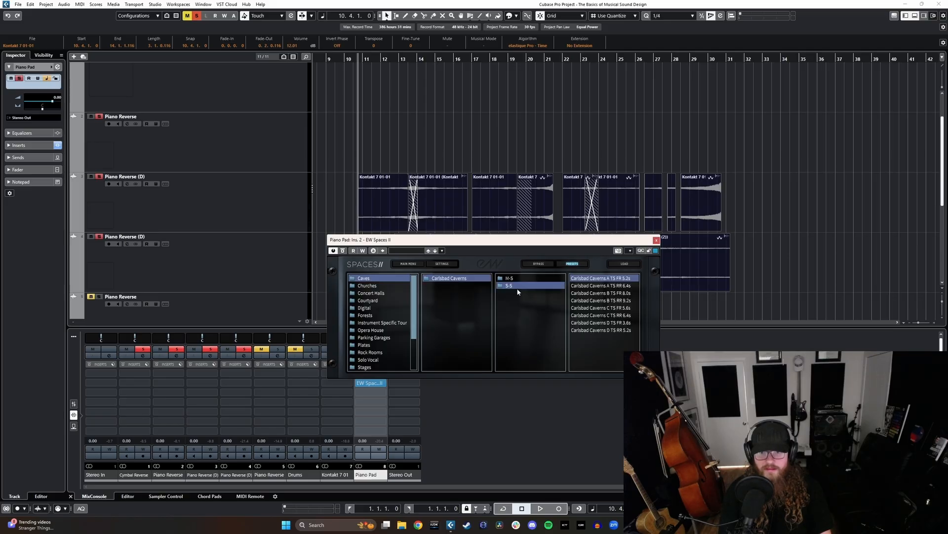
{"action": "left_click", "coordinate": [595, 300]}
{"action": "left_click", "coordinate": [573, 265]}
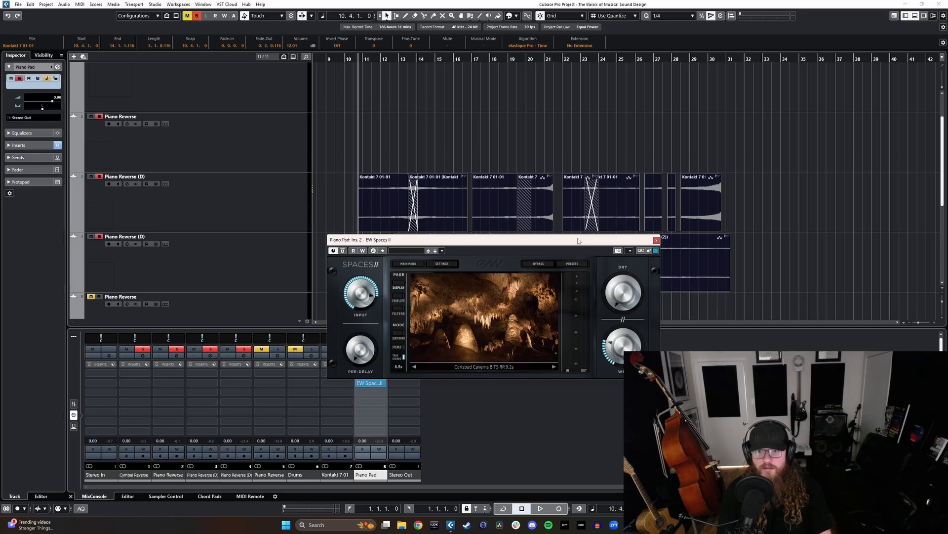
- Raise the dry level and adjust the wet level in EW Spaces II, and play the swells through the reverb
{"action": "left_click_drag", "start_coordinate": [578, 241], "coordinate": [647, 251]}
{"action": "left_click_drag", "start_coordinate": [695, 313], "coordinate": [695, 294]}
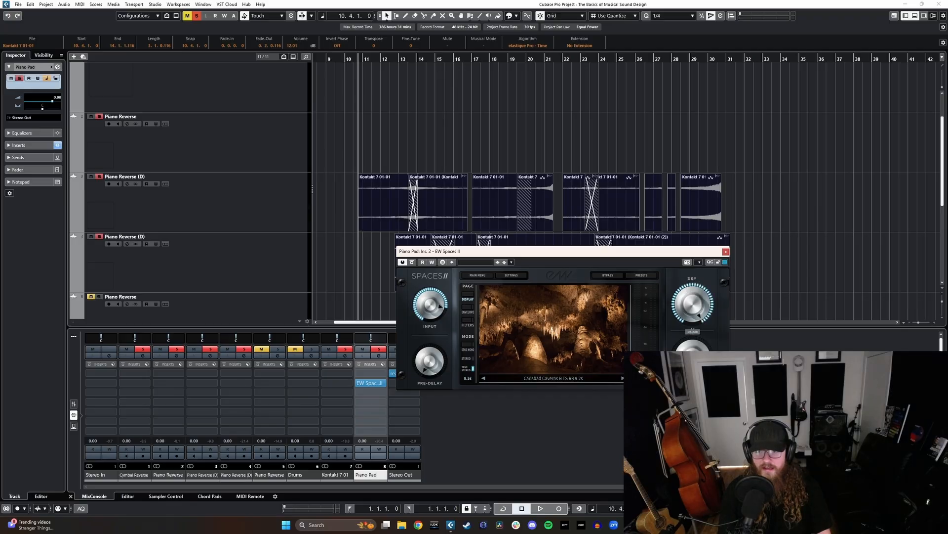
{"action": "mouse_move", "coordinate": [696, 356]}
{"action": "left_mouse_down"}
{"action": "mouse_move", "coordinate": [696, 334]}
{"action": "mouse_move", "coordinate": [687, 348]}
{"action": "left_mouse_up"}
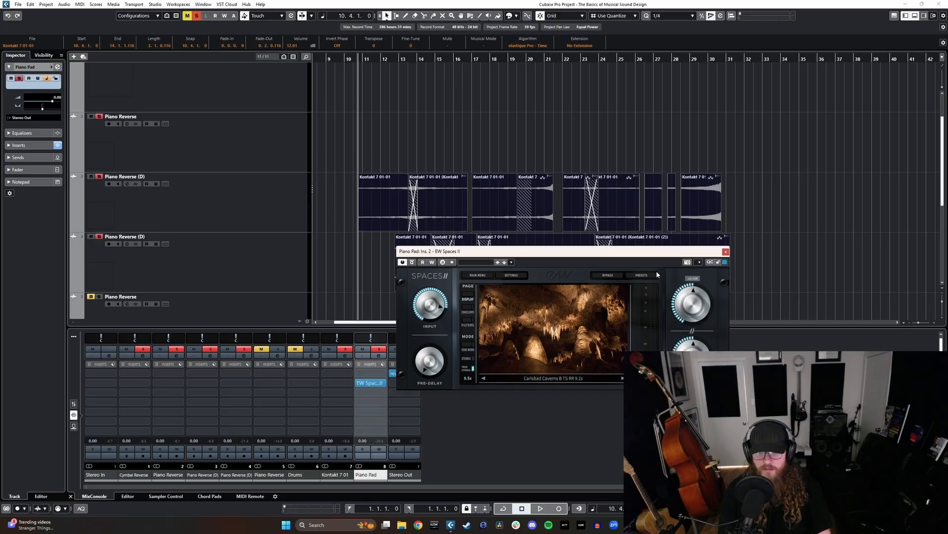
{"action": "left_click_drag", "start_coordinate": [657, 251], "coordinate": [718, 262]}
{"action": "key", "text": "space"}
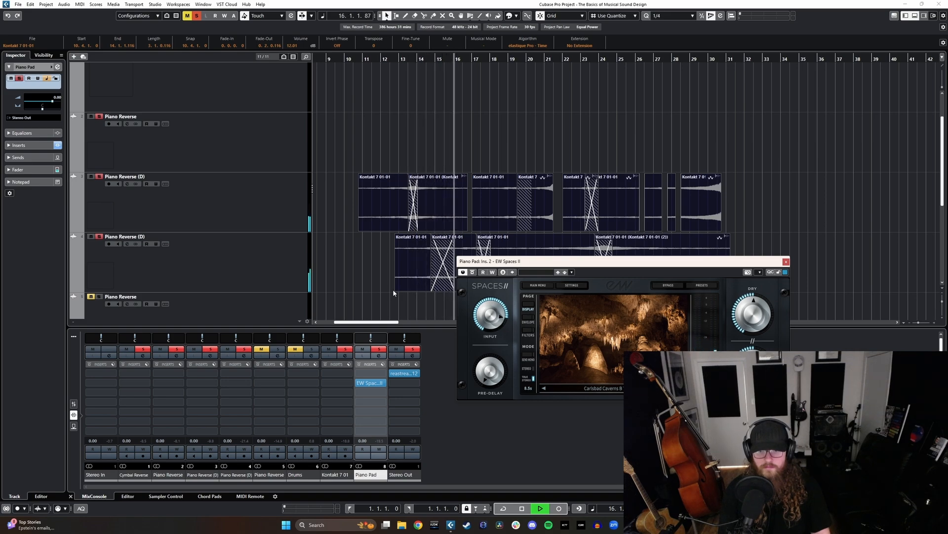
{"action": "key", "text": "space"}
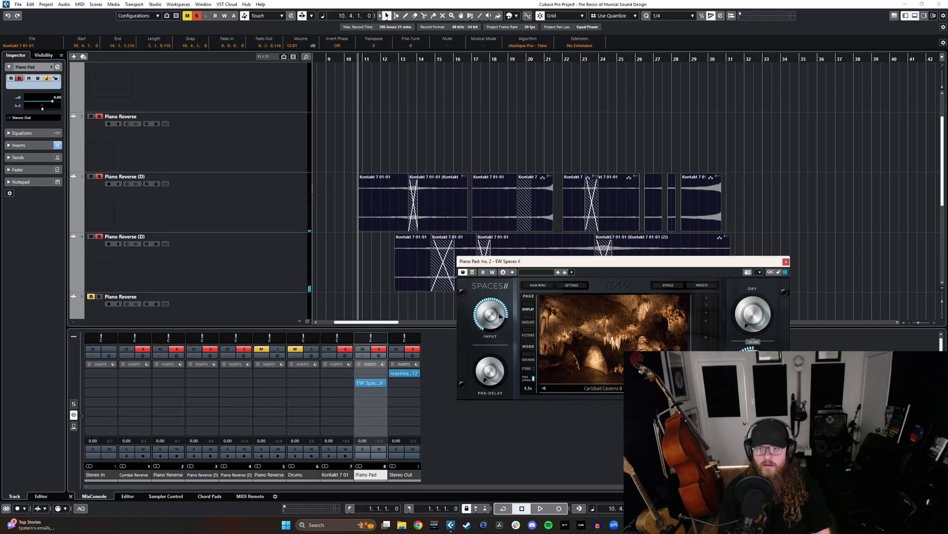
- Move EW Spaces II to the third insert slot of the Piano Pad group and insert Compressor in the first slot
{"action": "key", "text": "space"}
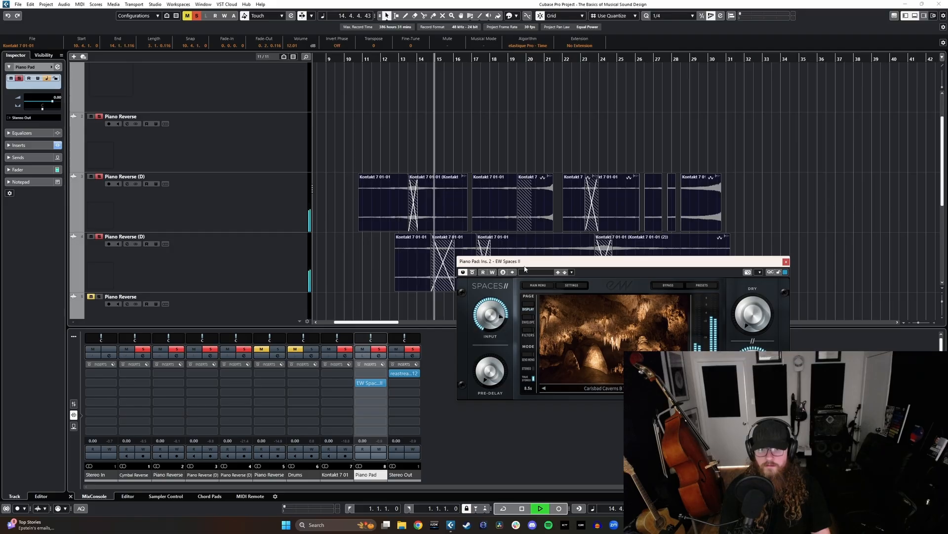
{"action": "key", "text": "space"}
{"action": "left_click_drag", "start_coordinate": [377, 382], "coordinate": [375, 392]}
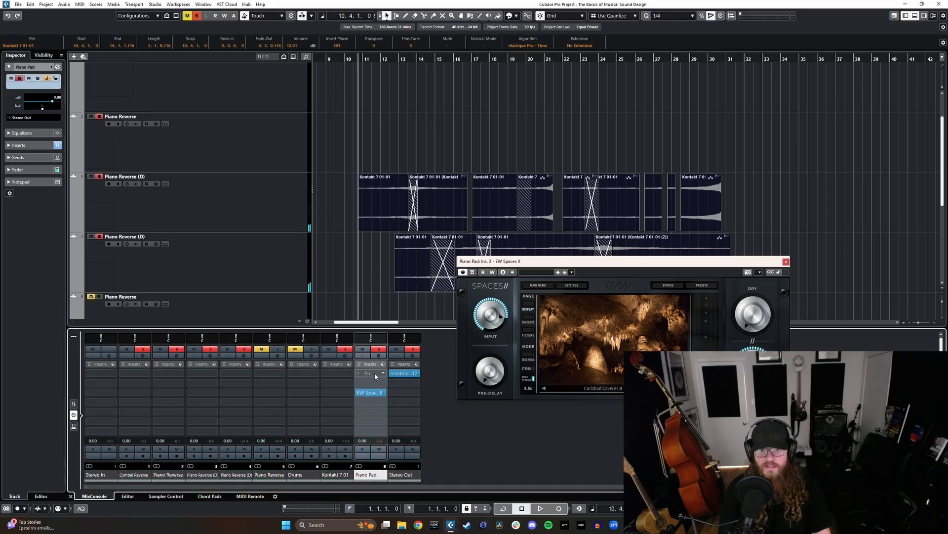
{"action": "left_click", "coordinate": [377, 371]}
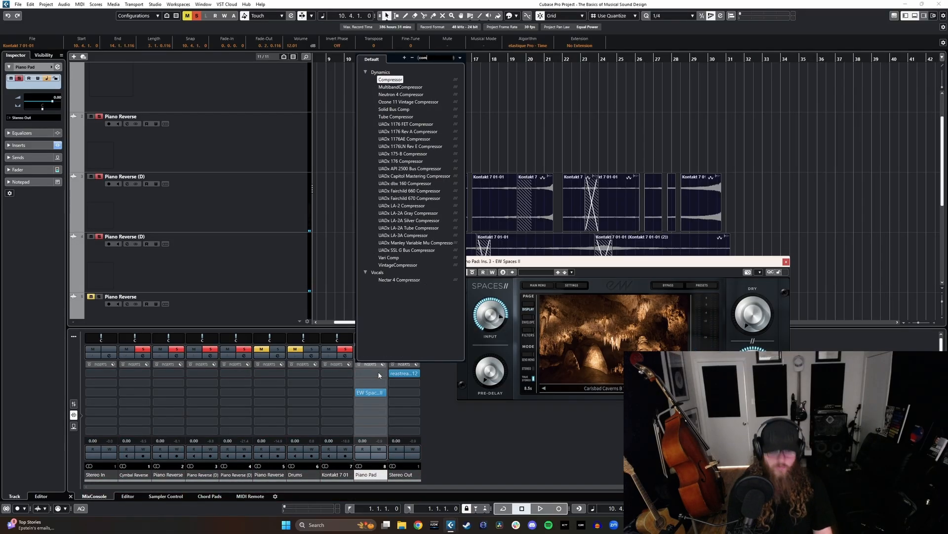
{"action": "key", "text": "Escape"}
{"action": "left_click_drag", "start_coordinate": [486, 160], "coordinate": [496, 257]}
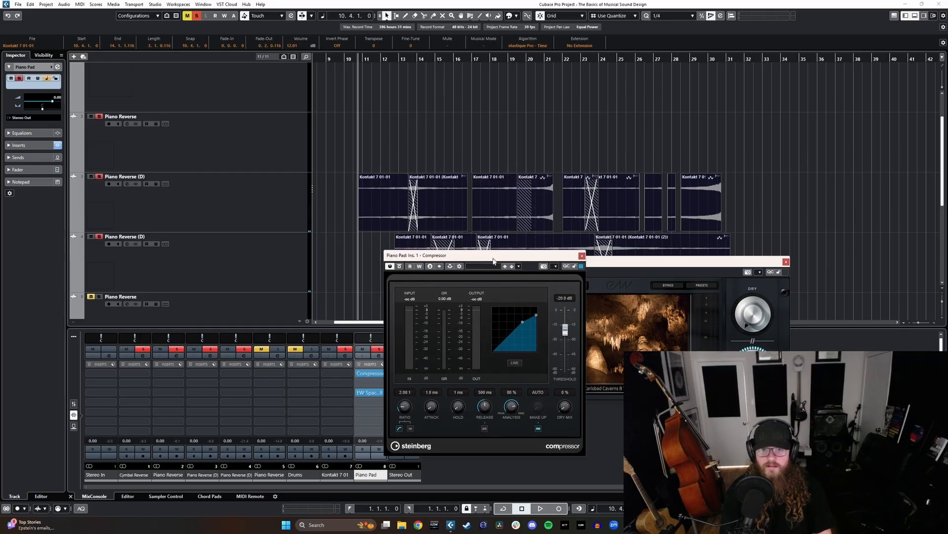
- Set the Compressor threshold to -37.5 dB and ratio to 2.28:1, play the pad through it, and close both plug-in windows
{"action": "left_click", "coordinate": [400, 60]}
{"action": "mouse_move", "coordinate": [561, 334]}
{"action": "left_mouse_down"}
{"action": "mouse_move", "coordinate": [562, 345]}
{"action": "mouse_move", "coordinate": [537, 324]}
{"action": "mouse_move", "coordinate": [565, 352]}
{"action": "left_mouse_up"}
{"action": "left_click", "coordinate": [538, 429]}
{"action": "left_click", "coordinate": [538, 430]}
{"action": "key", "text": "space"}
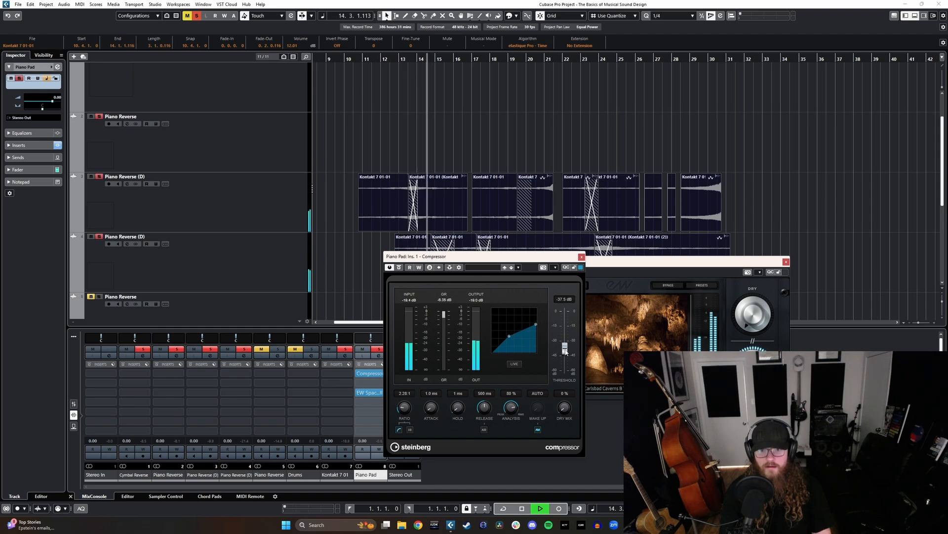
{"action": "left_click", "coordinate": [582, 257]}
{"action": "key", "text": "space"}
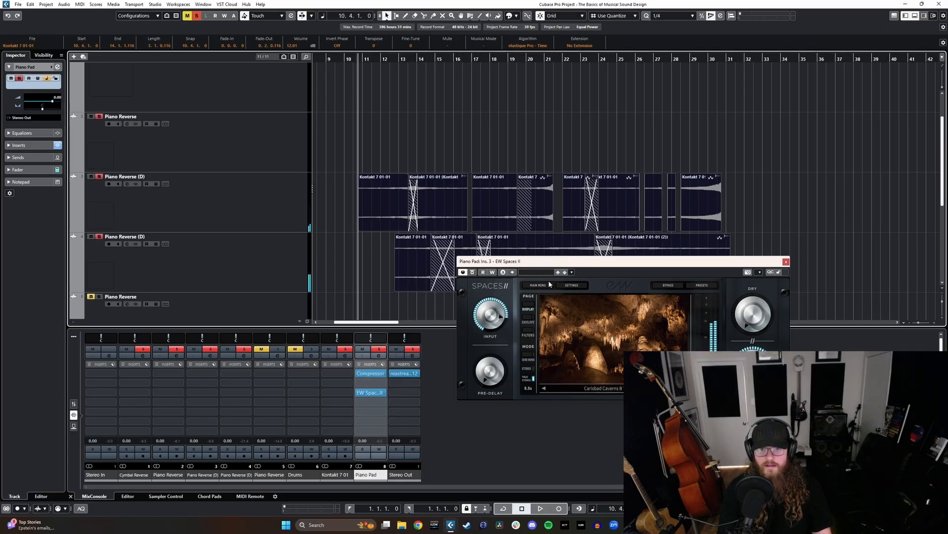
{"action": "left_click", "coordinate": [786, 262]}
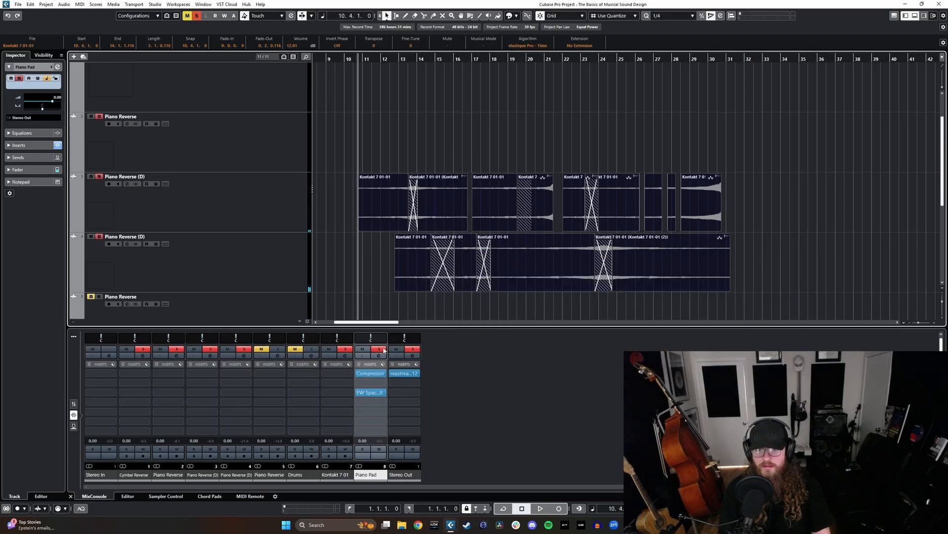
- Insert StereoDelay in the second insert slot of the Piano Pad group, between the Compressor and the reverb
{"action": "left_click", "coordinate": [380, 383]}
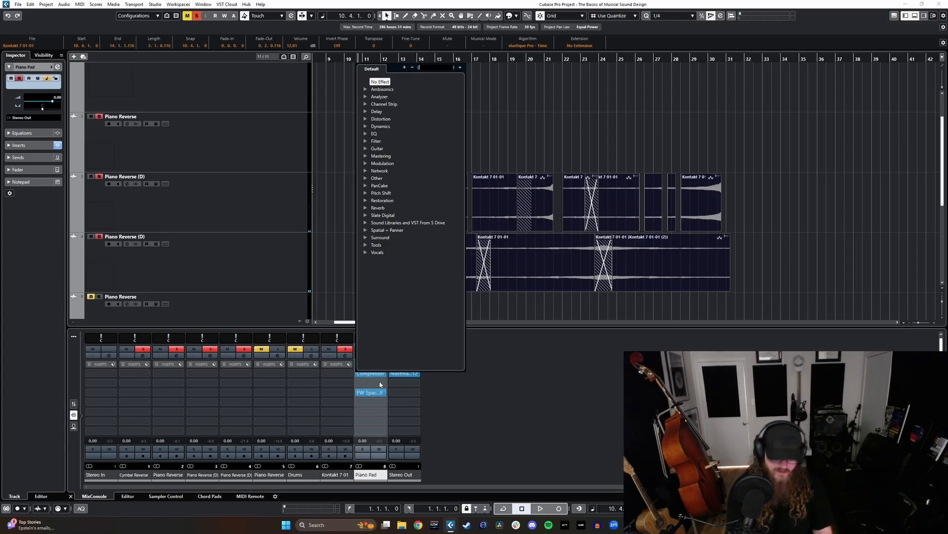
{"action": "type", "text": "del"}
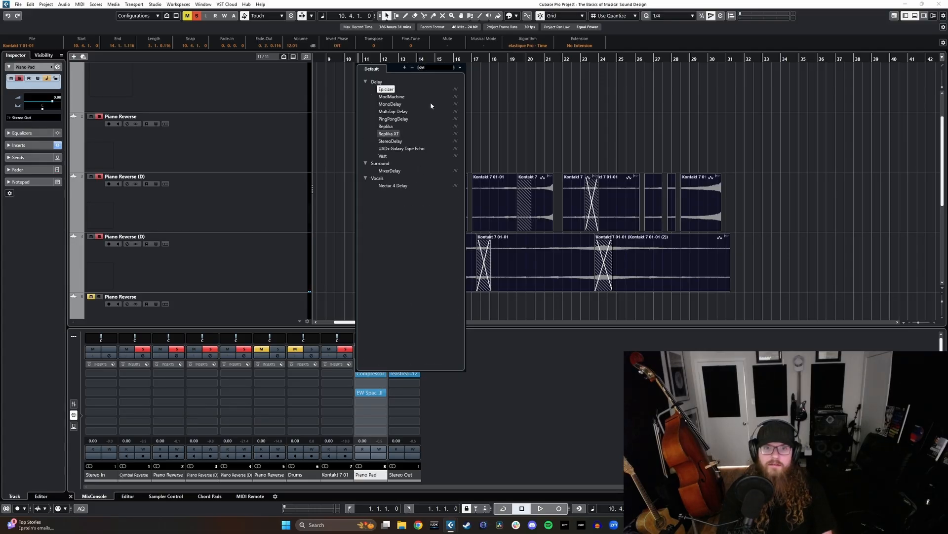
{"action": "left_click", "coordinate": [397, 144]}
{"action": "left_click_drag", "start_coordinate": [432, 180], "coordinate": [565, 205]}
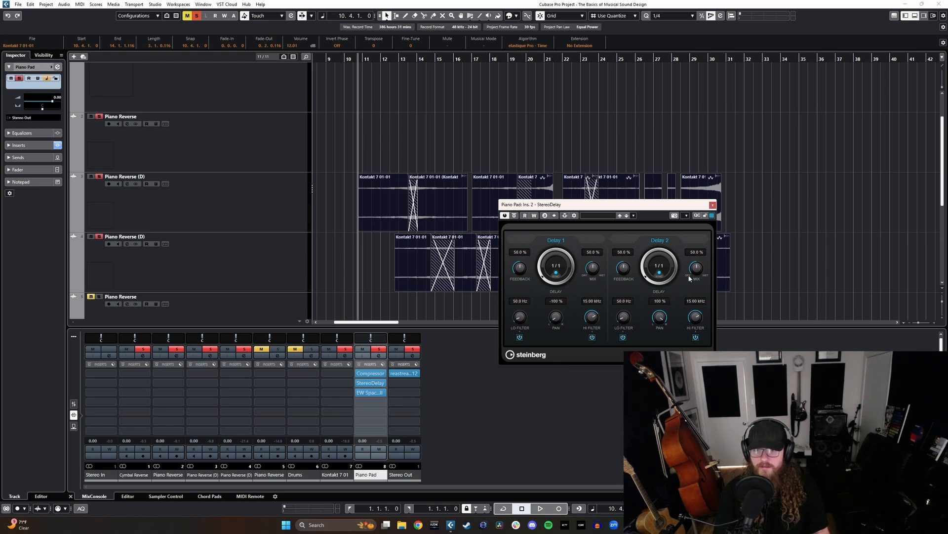
- Turn off tempo sync for both StereoDelay lines, set Delay 1 to 250 ms and Delay 2 to 350 ms, and close the plug-in
{"action": "left_click", "coordinate": [556, 273]}
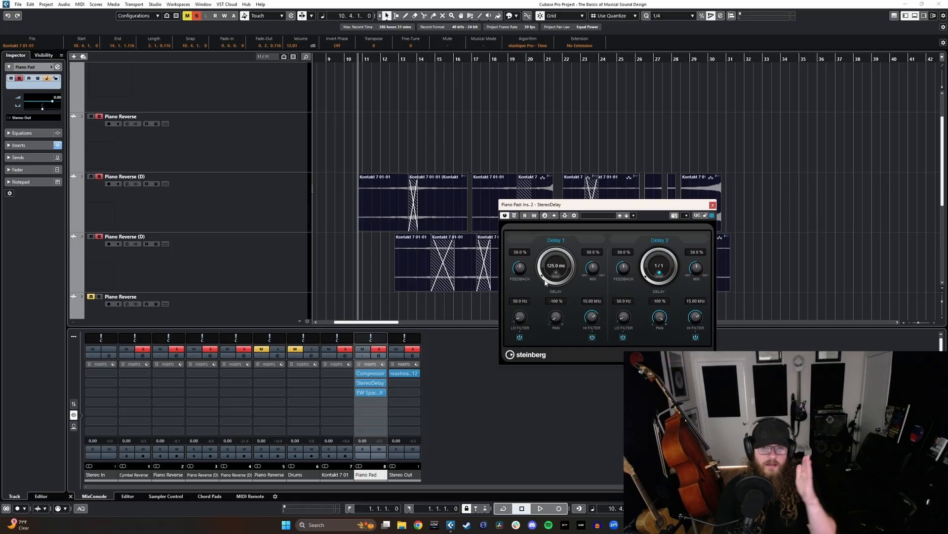
{"action": "left_click_drag", "start_coordinate": [543, 281], "coordinate": [541, 276]}
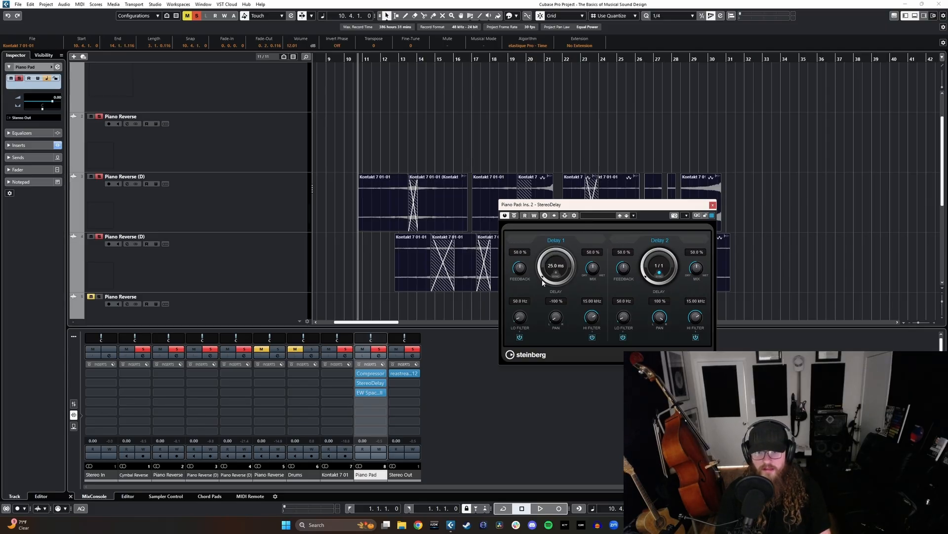
{"action": "left_click_drag", "start_coordinate": [542, 282], "coordinate": [542, 279]}
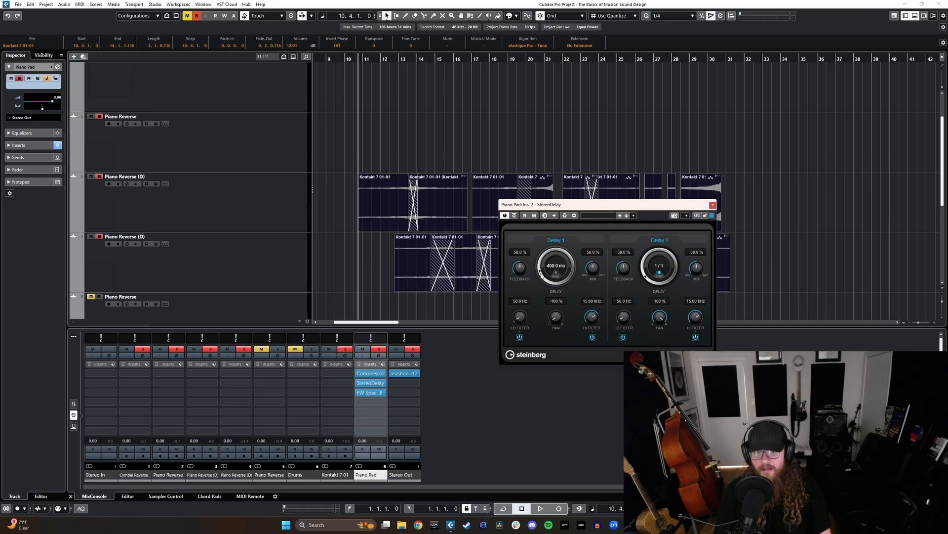
{"action": "left_click", "coordinate": [659, 273]}
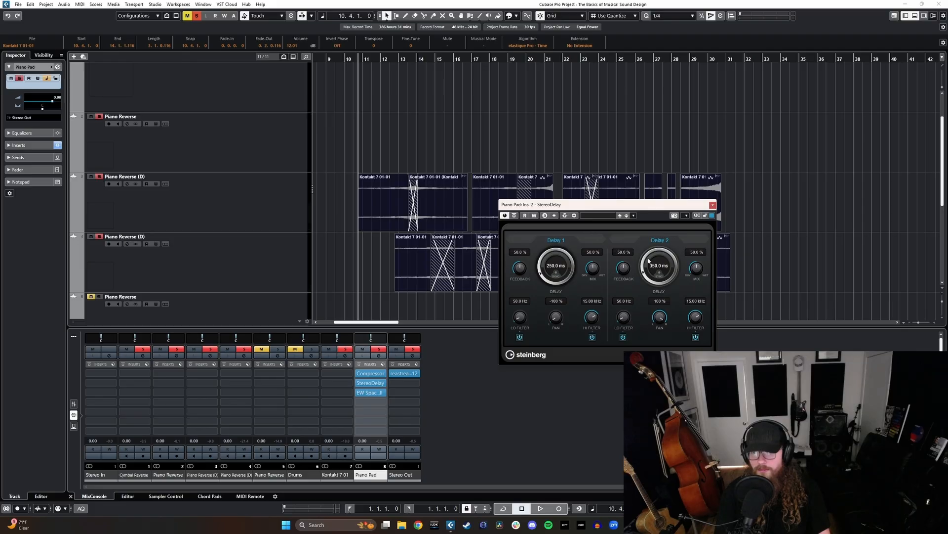
{"action": "left_click", "coordinate": [712, 205]}
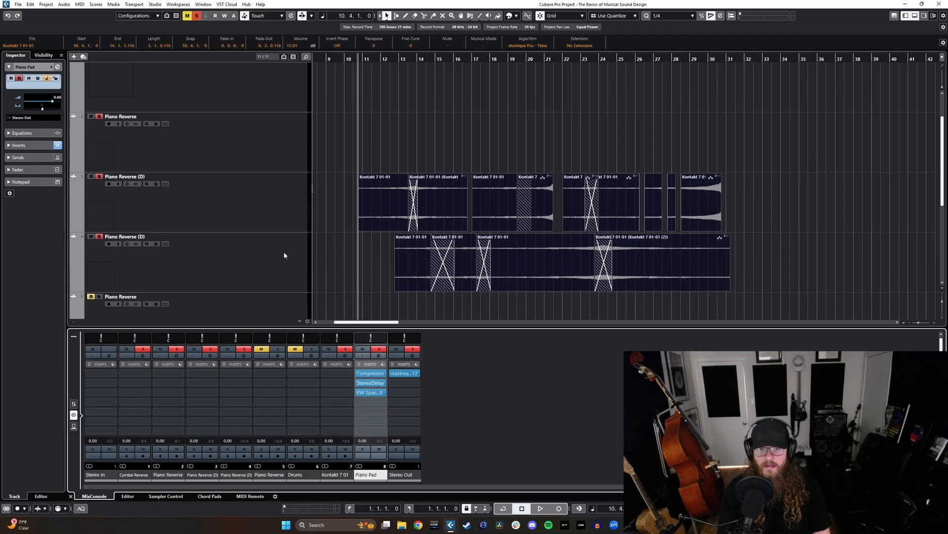
- Play the layered piano pad through the full effects chain and place the playhead in bar 19
{"action": "key", "text": "space"}
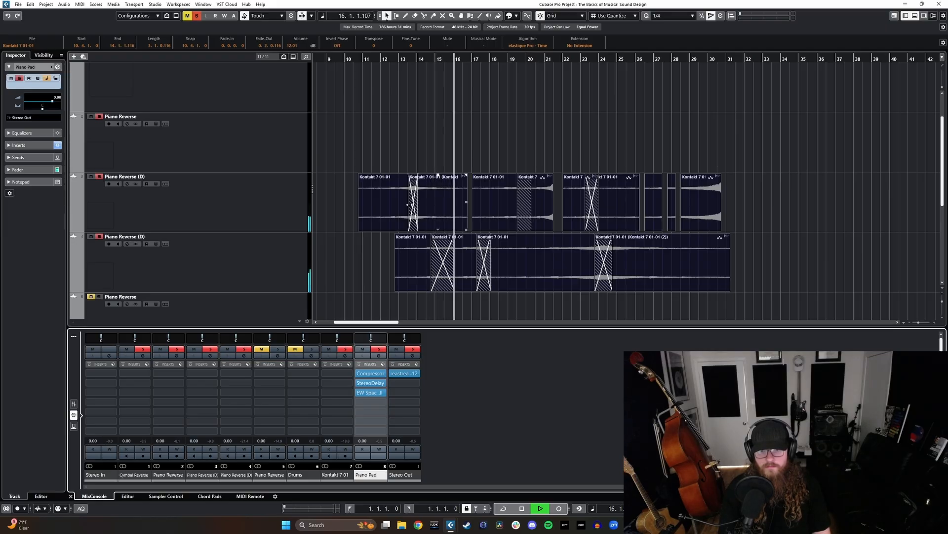
{"action": "left_click", "coordinate": [467, 148]}
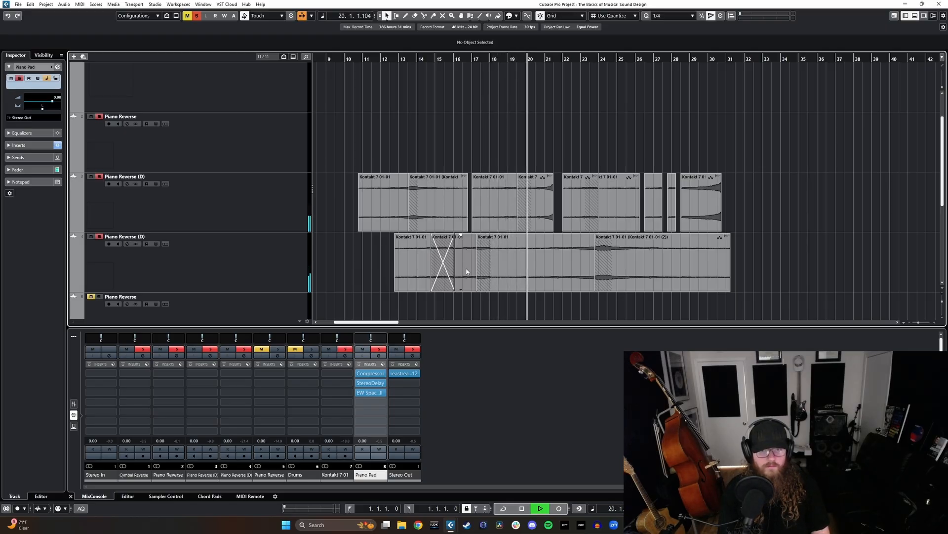
{"action": "key", "text": "space"}
{"action": "left_click", "coordinate": [520, 215]}
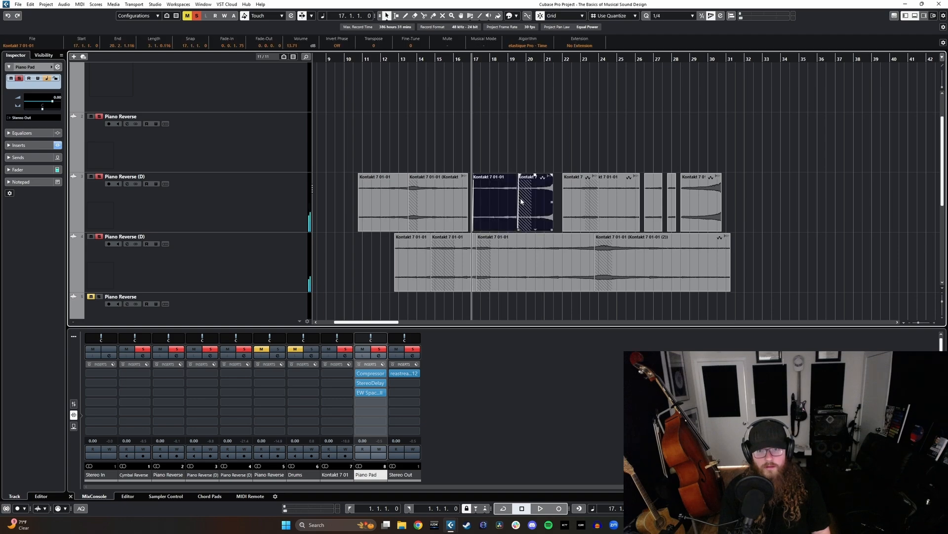
{"action": "left_click", "coordinate": [520, 67]}
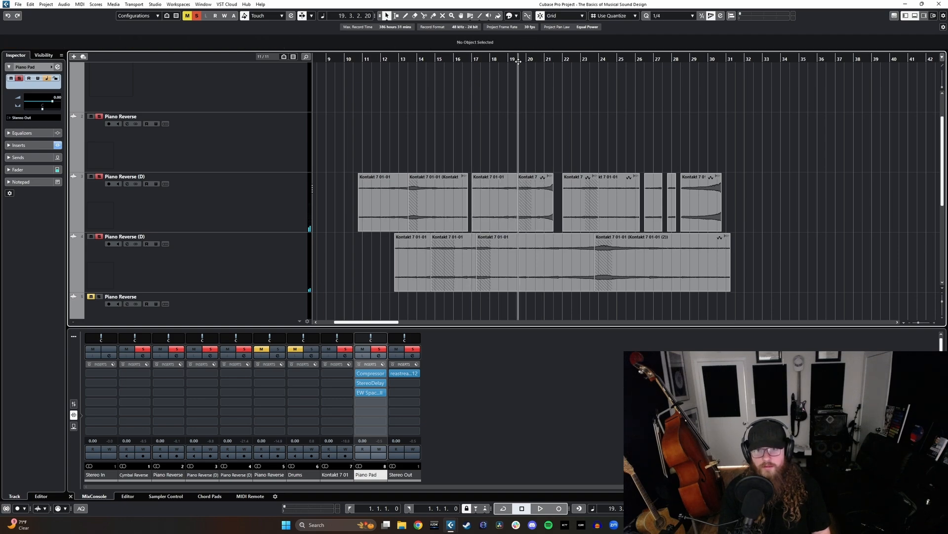
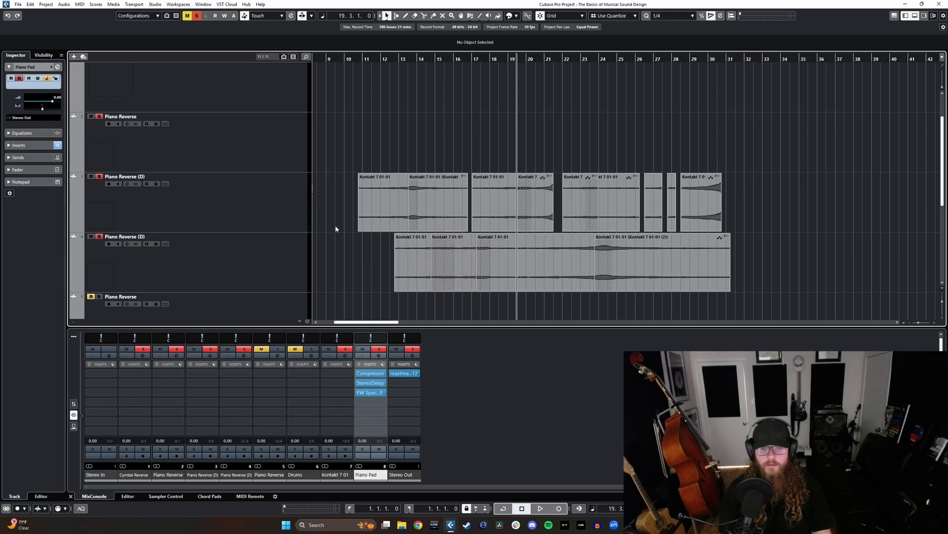
{"action": "scroll", "coordinate": [339, 248], "scroll_direction": "down", "scroll_amount": 2}
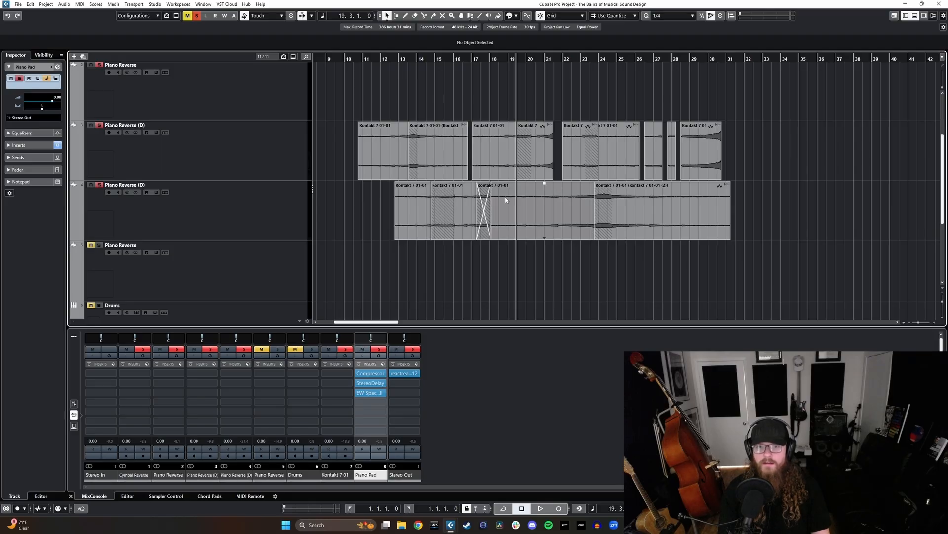
{"action": "left_click", "coordinate": [248, 207]}
{"action": "left_click", "coordinate": [250, 160]}
{"action": "left_click", "coordinate": [255, 218]}
{"action": "left_click", "coordinate": [249, 161]}
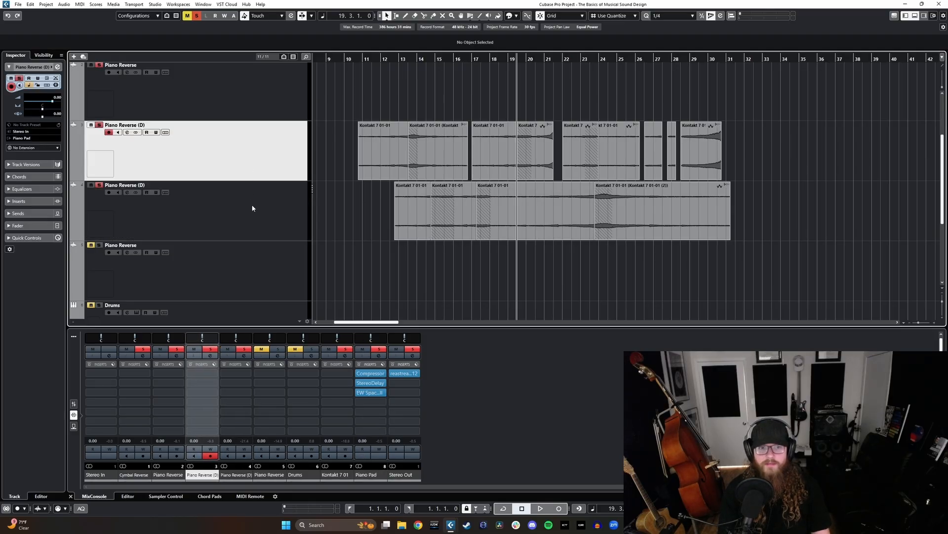
{"action": "left_click", "coordinate": [253, 208]}
{"action": "left_click", "coordinate": [254, 174]}
{"action": "scroll", "coordinate": [351, 223], "scroll_direction": "up", "scroll_amount": 1}
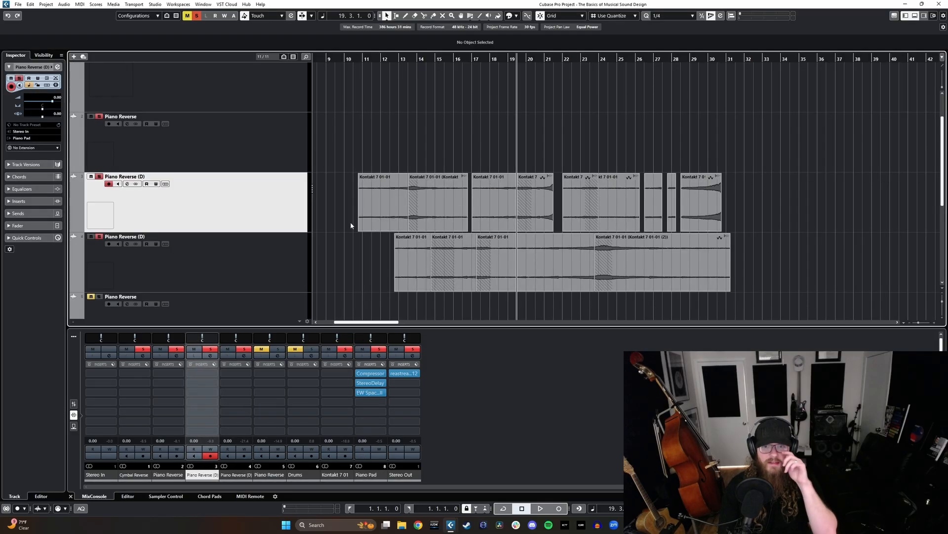
- Duplicate all clips on both Piano Reverse (D) tracks, move the copies earlier to overlap the end of the originals, and crossfade them
{"action": "key", "text": "g"}
{"action": "left_click_drag", "start_coordinate": [773, 191], "coordinate": [436, 264]}
{"action": "scroll", "coordinate": [492, 271], "scroll_direction": "right", "scroll_amount": 2}
{"action": "key", "text": "ctrl+d"}
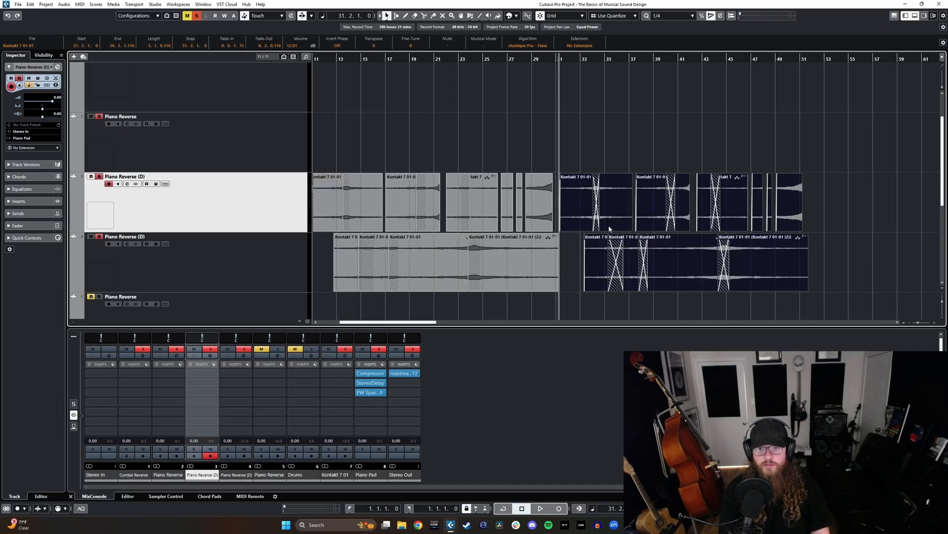
{"action": "left_click_drag", "start_coordinate": [618, 216], "coordinate": [595, 219]}
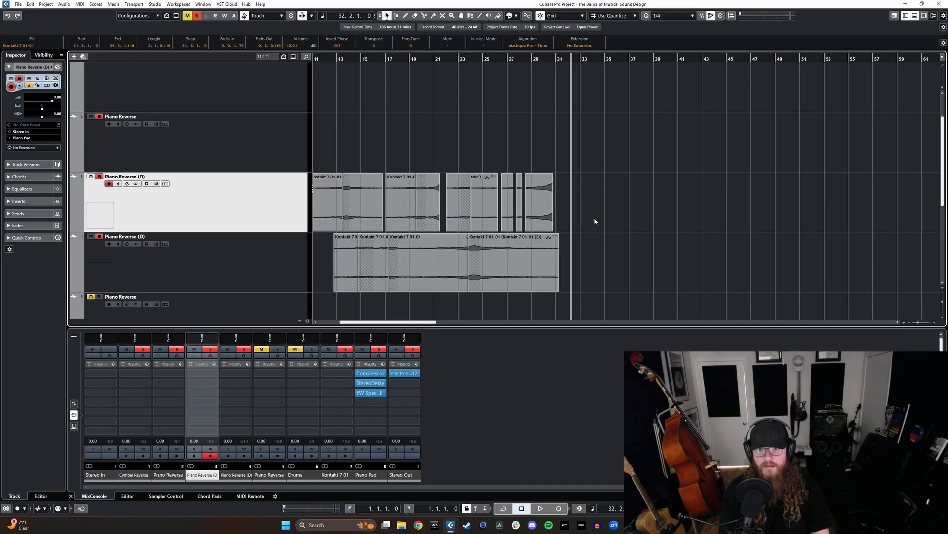
{"action": "key", "text": "x"}
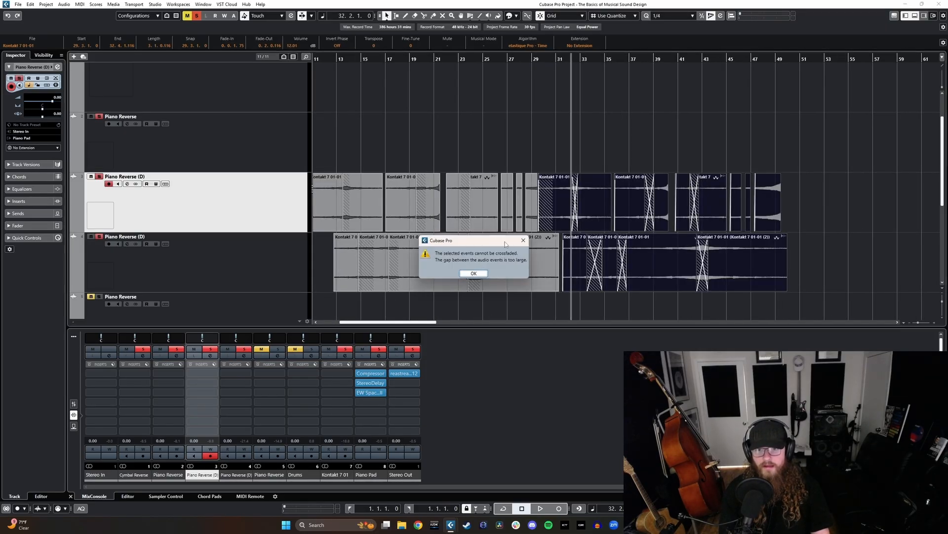
- Extend the first duplicated clip on the lower Piano Reverse (D) track back to 30.2.1 and crossfade all clips on both tracks
{"action": "left_click", "coordinate": [474, 273]}
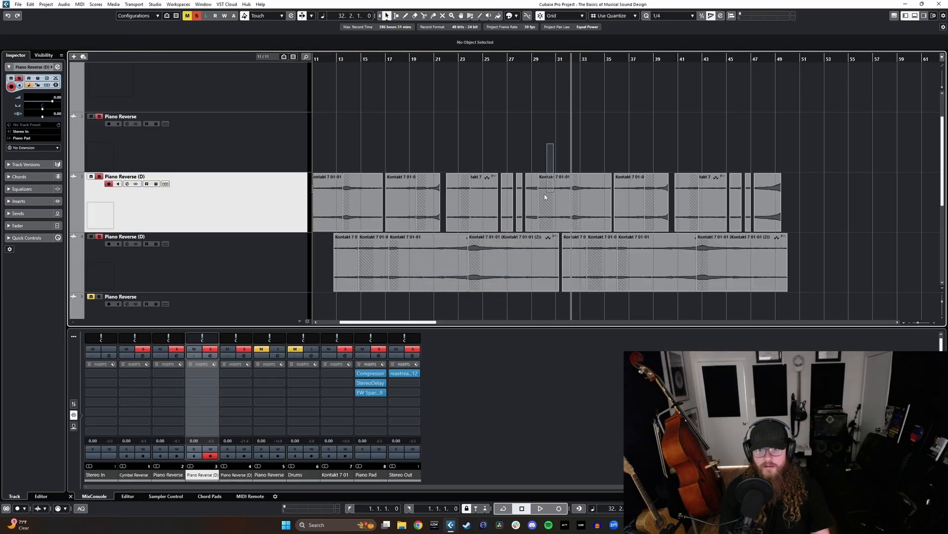
{"action": "left_click", "coordinate": [544, 198]}
{"action": "left_click_drag", "start_coordinate": [563, 289], "coordinate": [547, 289]}
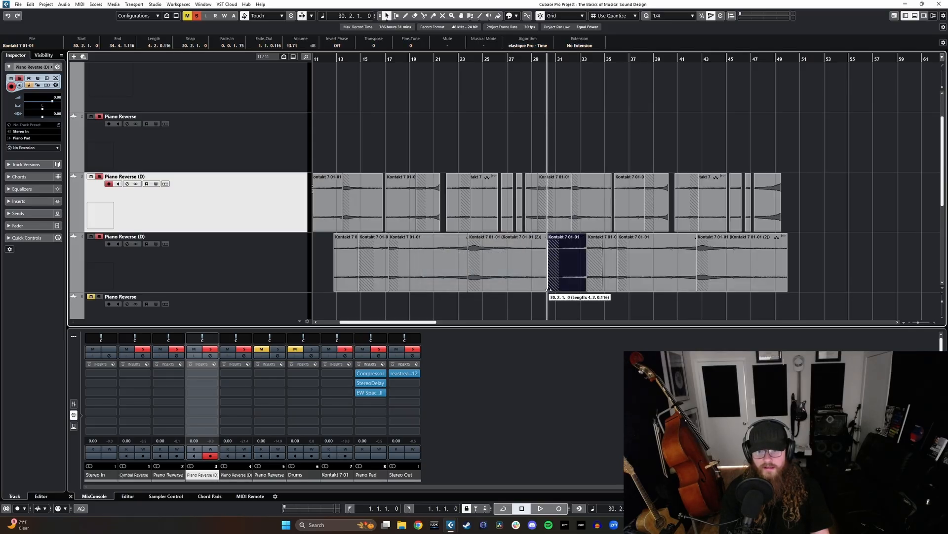
{"action": "key", "text": "x"}
{"action": "scroll", "coordinate": [595, 261], "scroll_direction": "left", "scroll_amount": 1}
{"action": "scroll", "coordinate": [638, 244], "scroll_direction": "right", "scroll_amount": 1}
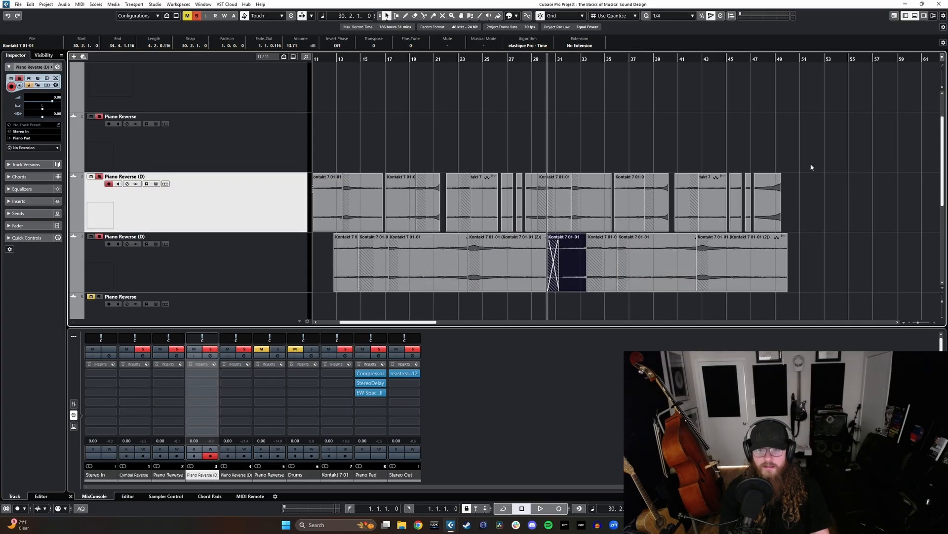
{"action": "left_click_drag", "start_coordinate": [811, 167], "coordinate": [316, 289]}
{"action": "key", "text": "x"}
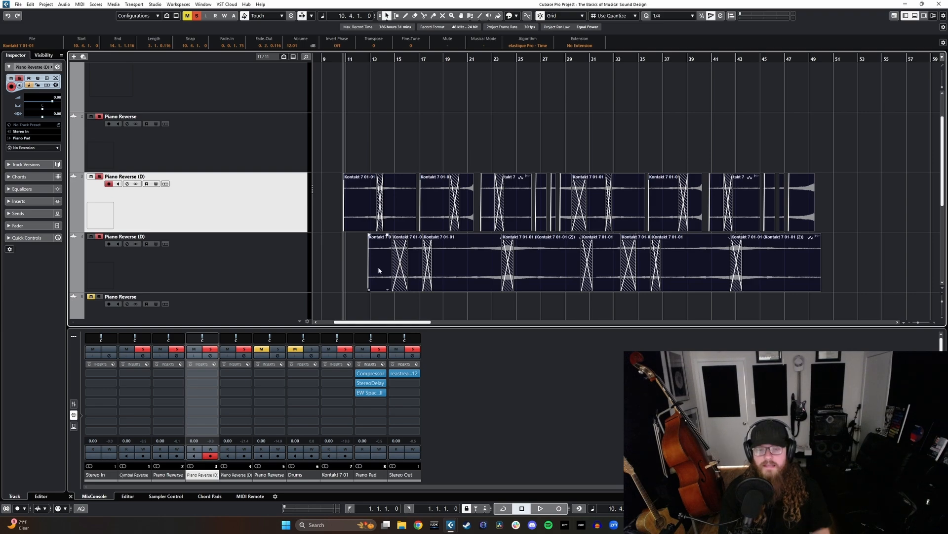
- Rename the upper Piano Reverse (D) track as "Piano Reverse Pad Layer 1"
{"action": "scroll", "coordinate": [461, 254], "scroll_direction": "right", "scroll_amount": 2}
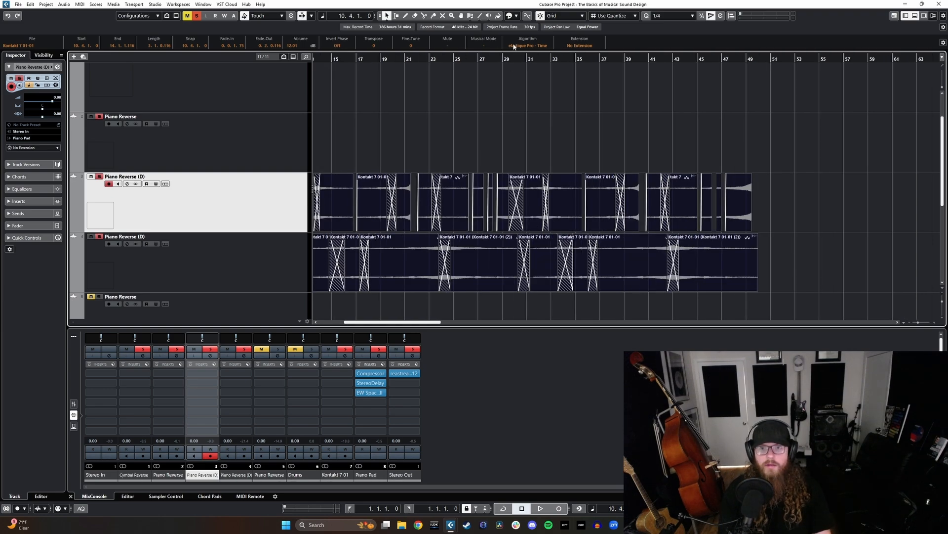
{"action": "left_click", "coordinate": [506, 59]}
{"action": "left_click", "coordinate": [238, 268]}
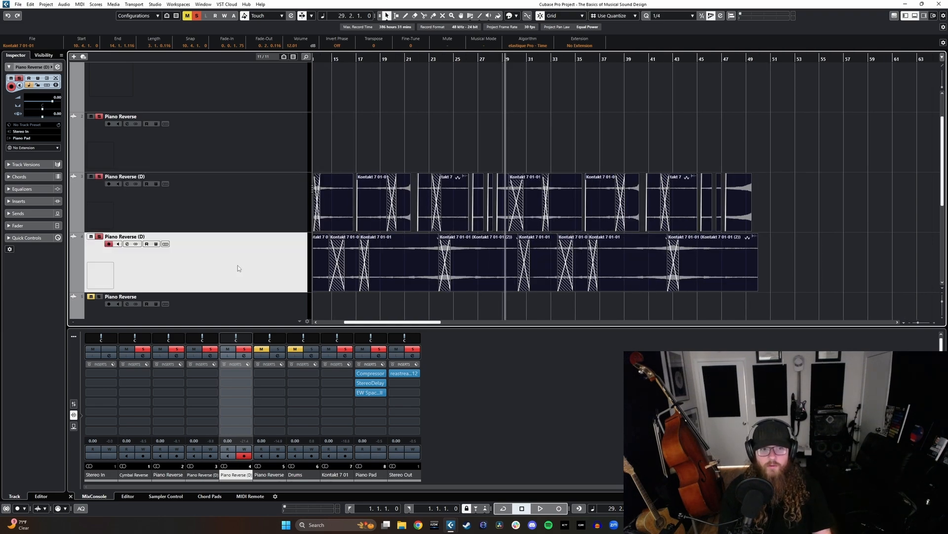
{"action": "double_click", "coordinate": [150, 176]}
{"action": "left_click_drag", "start_coordinate": [150, 177], "coordinate": [137, 177]}
{"action": "key", "text": "BackSpace"}
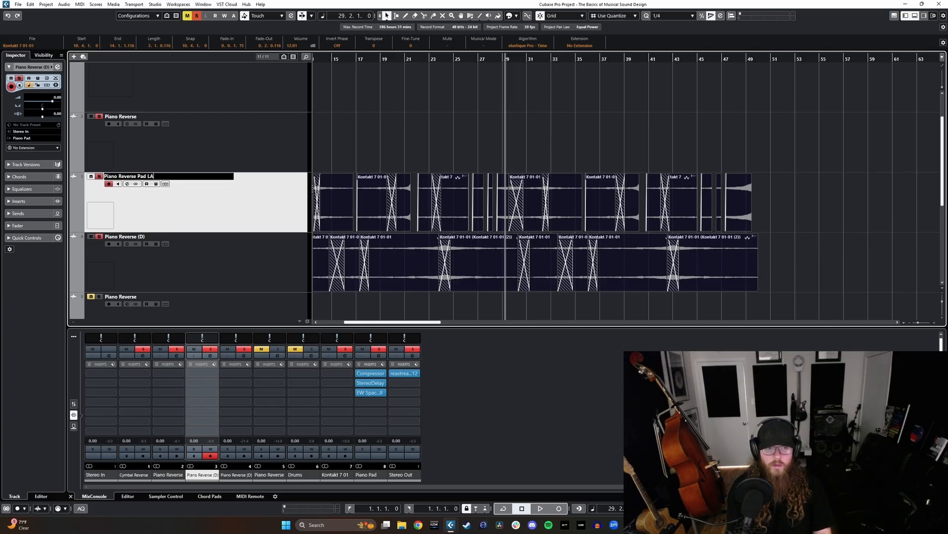
{"action": "type", "text": "Pad Layer 1"}
{"action": "key", "text": "Return"}
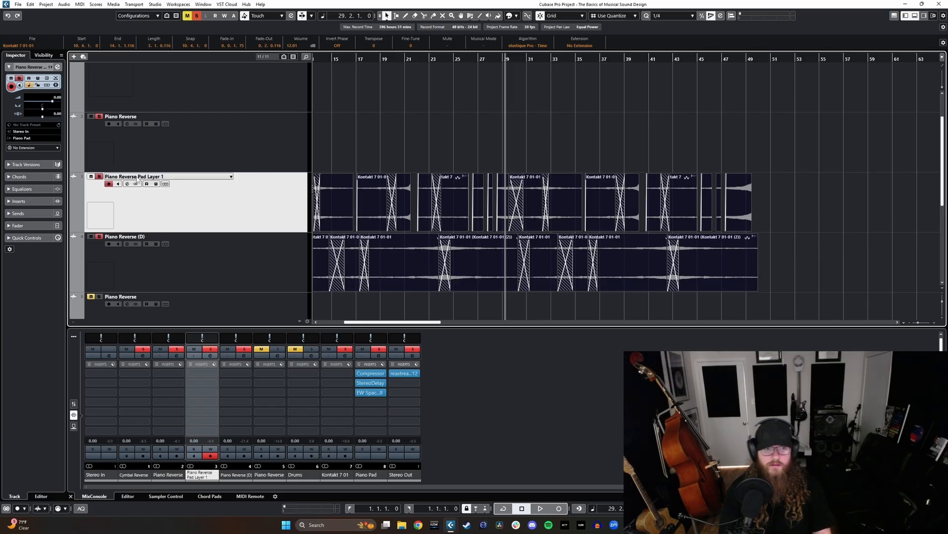
- Copy the text "Pad Layer 1" from the renamed track and paste it over the "(D)" in the lower track's name
{"action": "double_click", "coordinate": [163, 176]}
{"action": "left_click_drag", "start_coordinate": [165, 176], "coordinate": [140, 177]}
{"action": "key", "text": "Tab"}
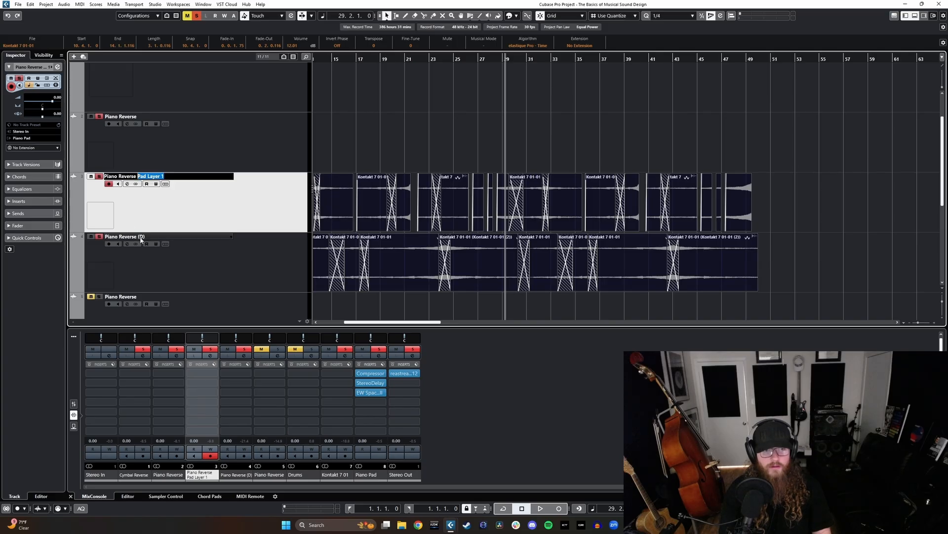
{"action": "left_click_drag", "start_coordinate": [146, 236], "coordinate": [138, 236]}
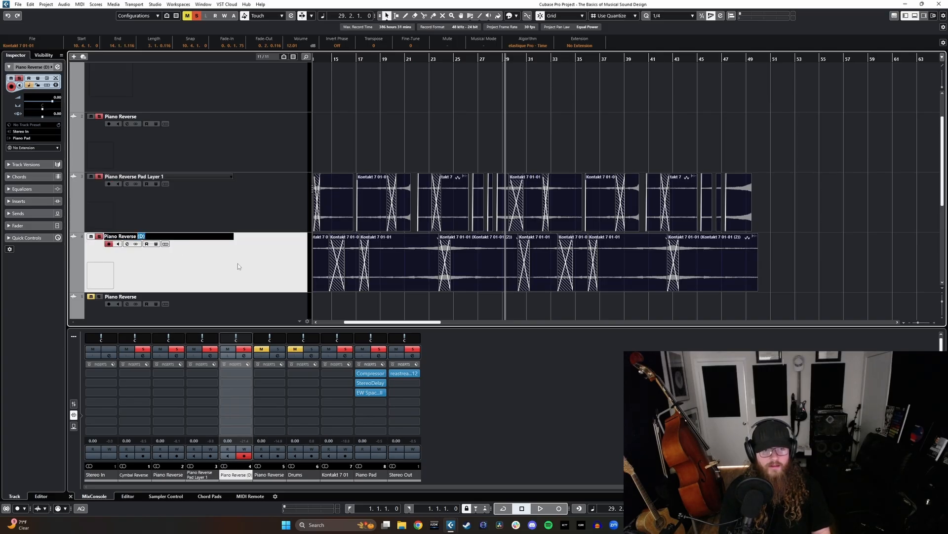
{"action": "type", "text": "Pad Layer 1"}
{"action": "key", "text": "Return"}
- Insert the Vocal Doubler modulation effect in the first insert slot of the upper Piano Reverse Pad Layer 1 track
{"action": "left_click", "coordinate": [451, 60]}
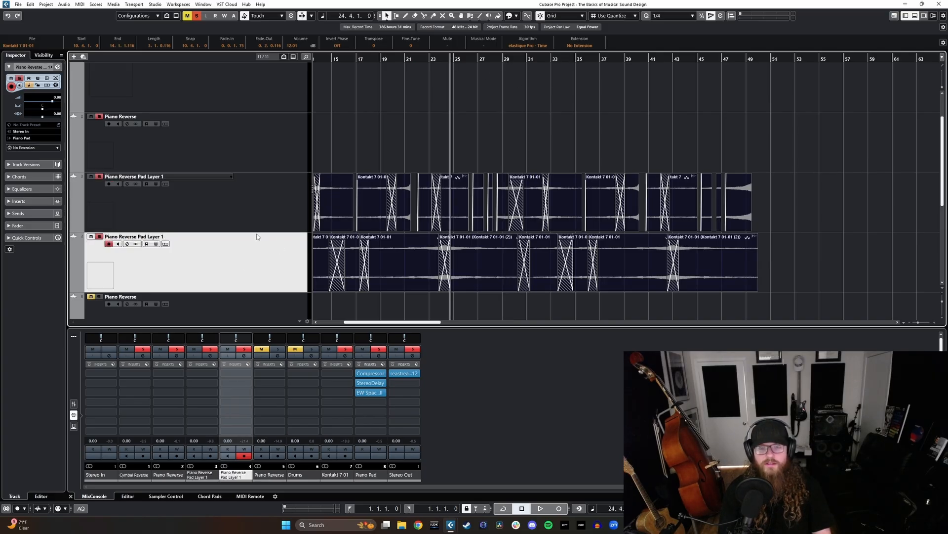
{"action": "left_click", "coordinate": [259, 212]}
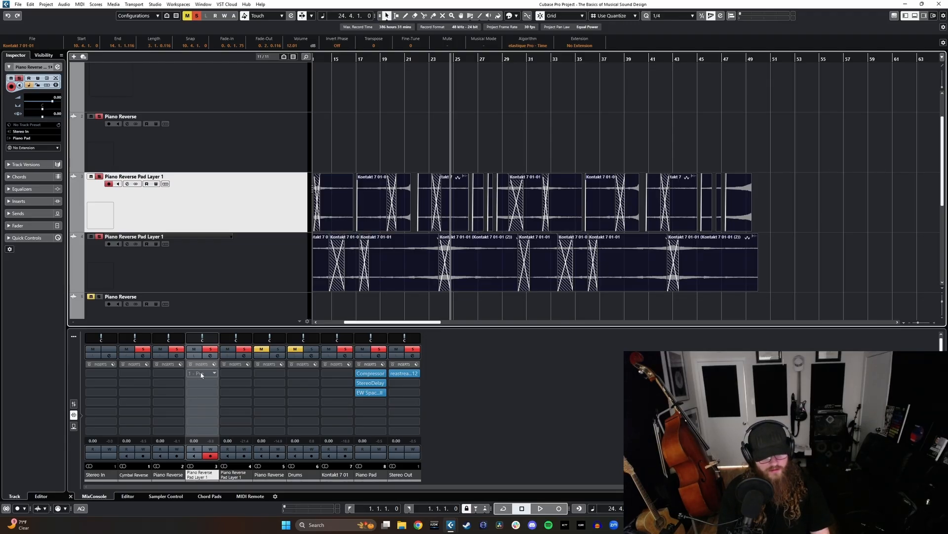
{"action": "left_click", "coordinate": [201, 375]}
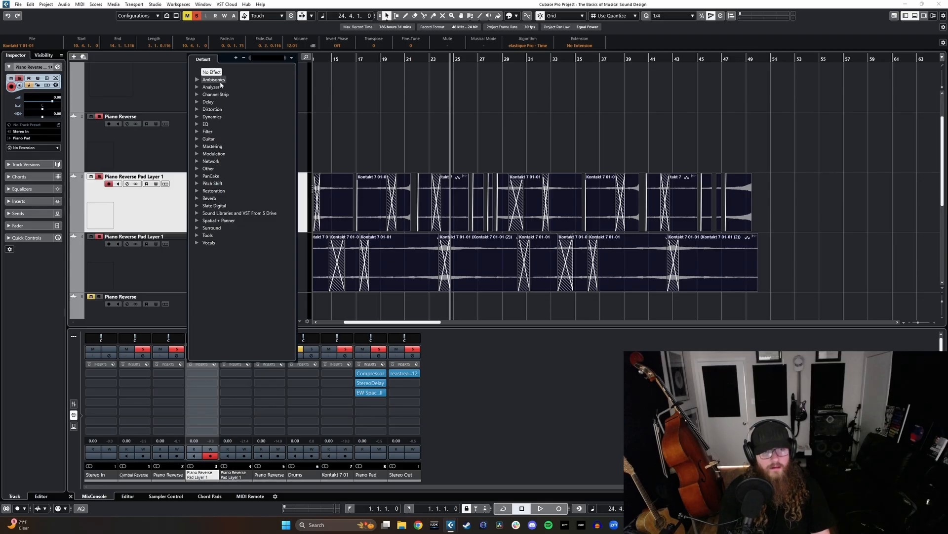
{"action": "left_click", "coordinate": [198, 155]}
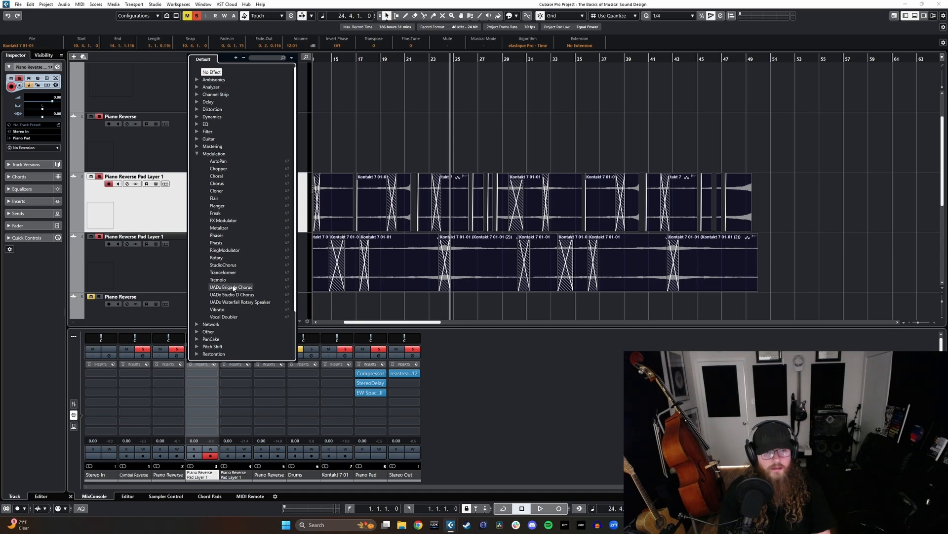
{"action": "scroll", "coordinate": [202, 325], "scroll_direction": "down", "scroll_amount": 2}
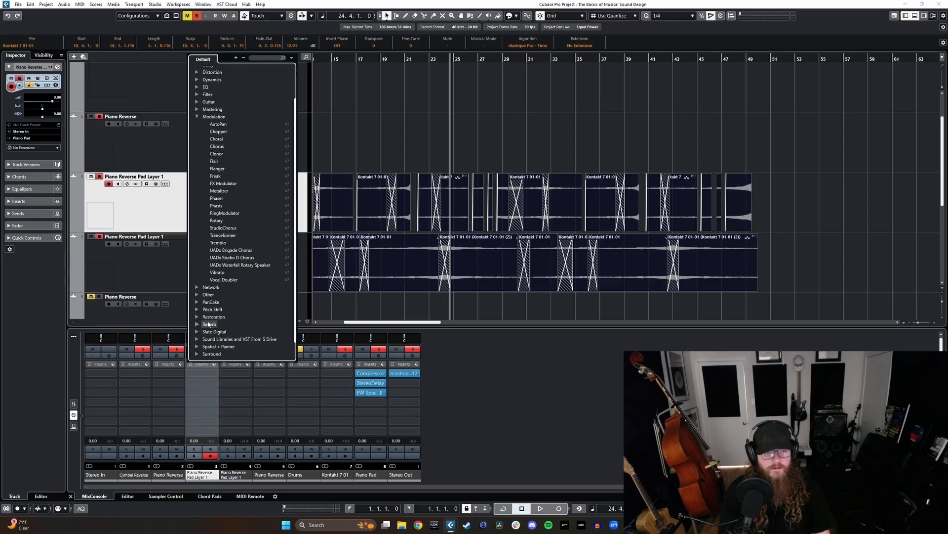
{"action": "left_click", "coordinate": [222, 280]}
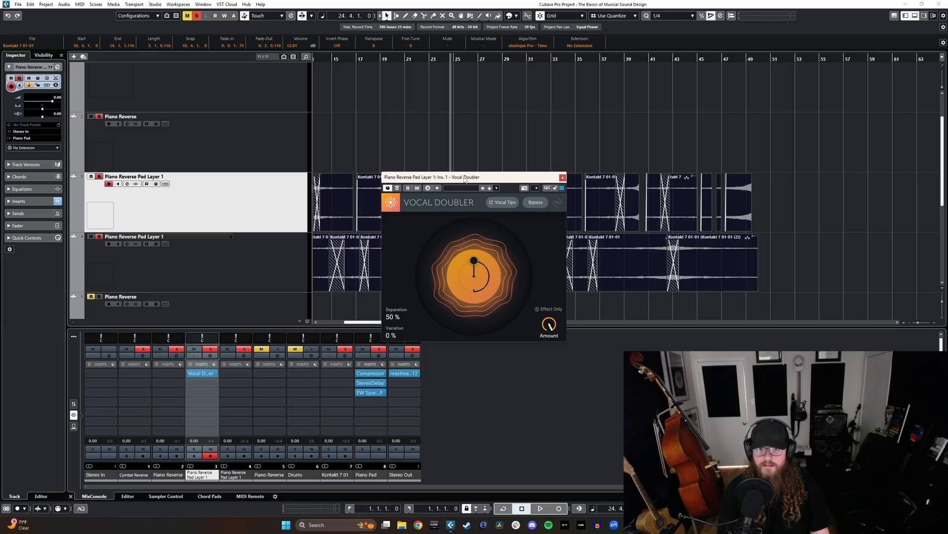
{"action": "left_click_drag", "start_coordinate": [465, 179], "coordinate": [594, 191]}
- Play the pad from bar 24 while adjusting the Vocal Doubler amount and setting Separation to 100% and Variation to 28%
{"action": "left_click", "coordinate": [444, 59]}
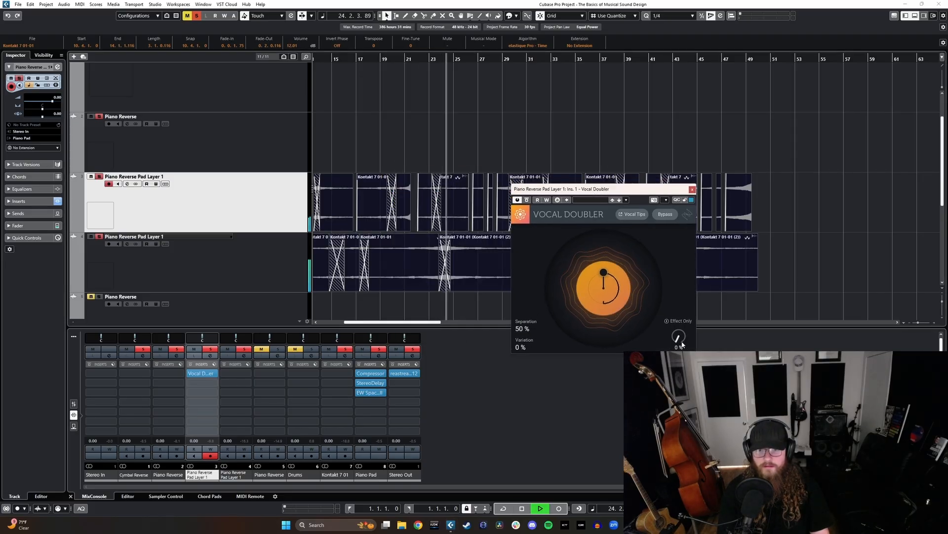
{"action": "left_click_drag", "start_coordinate": [680, 338], "coordinate": [682, 199]}
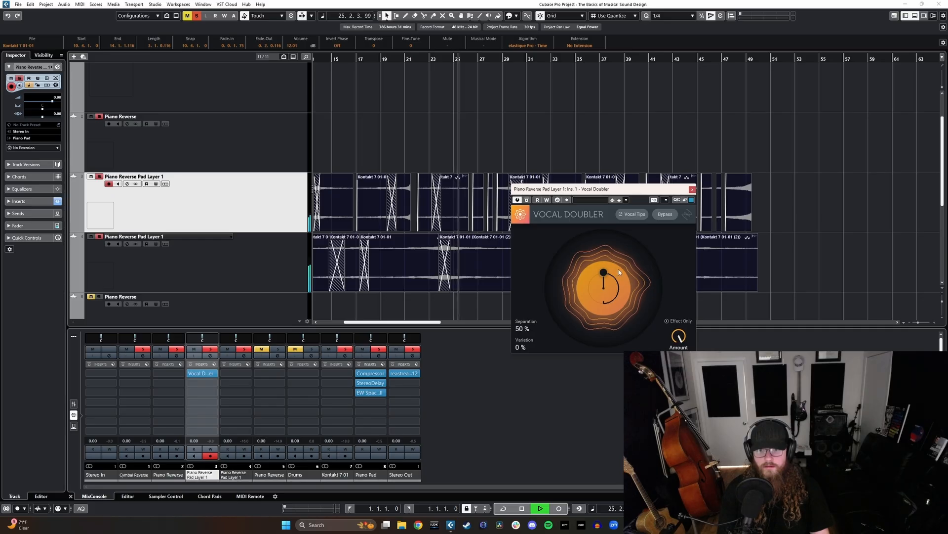
{"action": "mouse_move", "coordinate": [618, 268]}
{"action": "left_mouse_down"}
{"action": "mouse_move", "coordinate": [630, 277]}
{"action": "mouse_move", "coordinate": [584, 311]}
{"action": "mouse_move", "coordinate": [621, 272]}
{"action": "left_mouse_up"}
{"action": "key", "text": "space"}
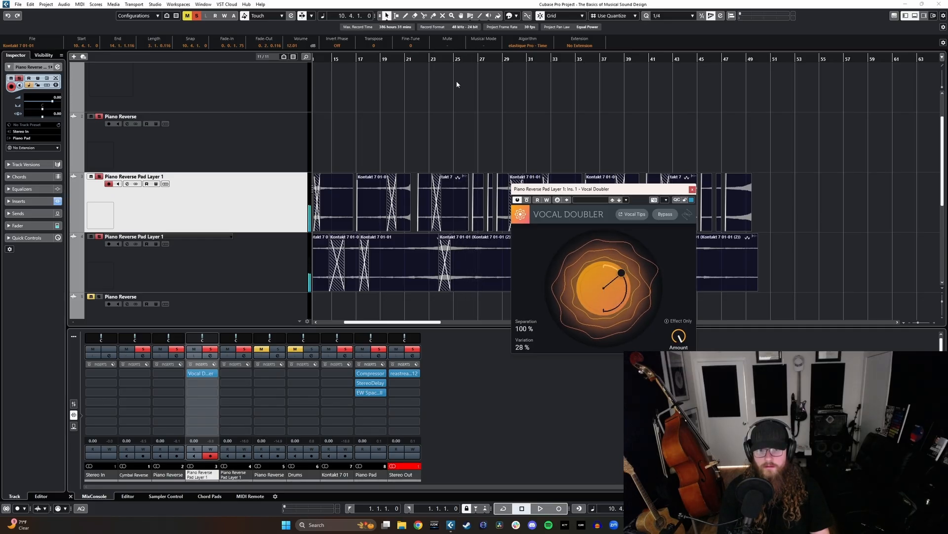
- Enable write automation on the upper pad layer, record varying Vocal Doubler Separation and Variation from 25.3.1 to about bar 37, and close the plug-in
{"action": "left_click", "coordinate": [458, 60]}
{"action": "scroll", "coordinate": [420, 164], "scroll_direction": "right", "scroll_amount": 2}
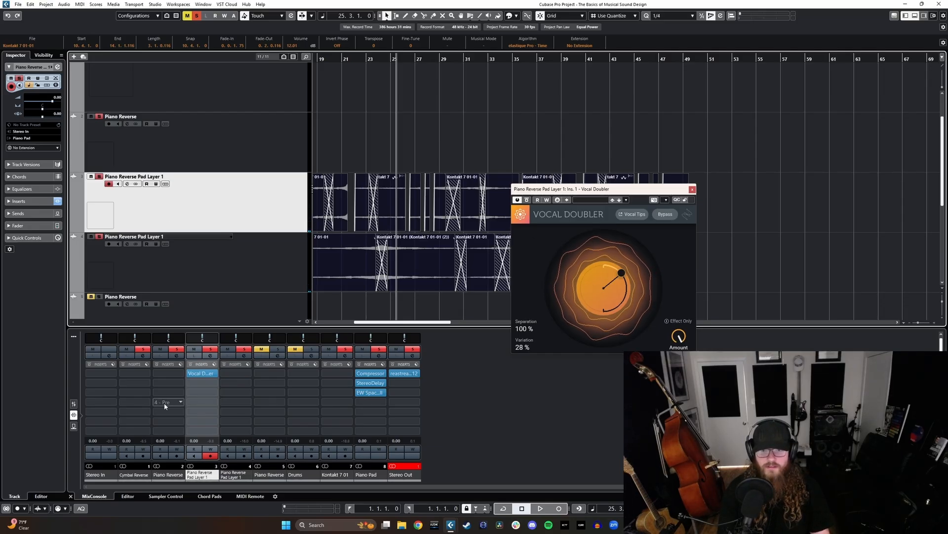
{"action": "left_click", "coordinate": [210, 450]}
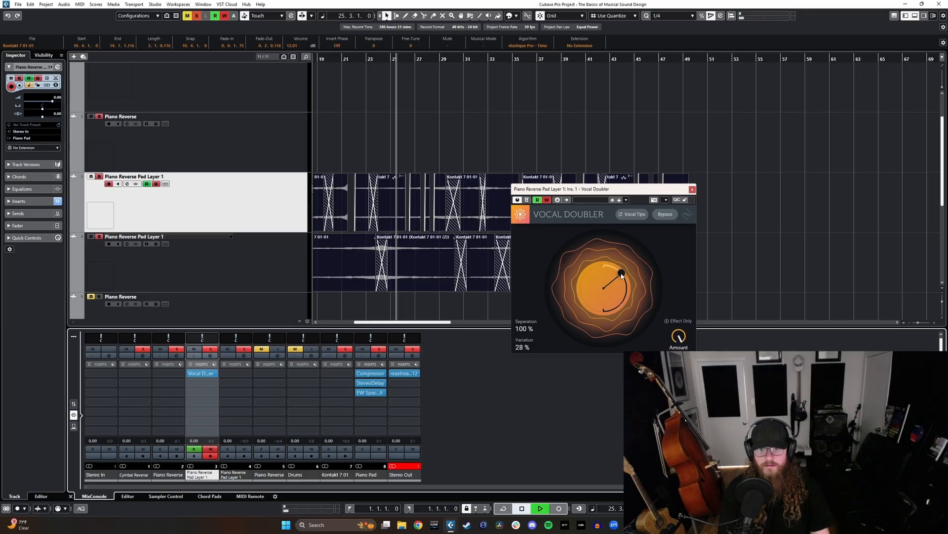
{"action": "mouse_move", "coordinate": [621, 274]}
{"action": "left_mouse_down"}
{"action": "mouse_move", "coordinate": [620, 298]}
{"action": "mouse_move", "coordinate": [608, 309]}
{"action": "mouse_move", "coordinate": [621, 310]}
{"action": "mouse_move", "coordinate": [617, 295]}
{"action": "mouse_move", "coordinate": [633, 299]}
{"action": "mouse_move", "coordinate": [613, 280]}
{"action": "mouse_move", "coordinate": [609, 292]}
{"action": "mouse_move", "coordinate": [628, 294]}
{"action": "mouse_move", "coordinate": [607, 289]}
{"action": "mouse_move", "coordinate": [616, 286]}
{"action": "left_mouse_up"}
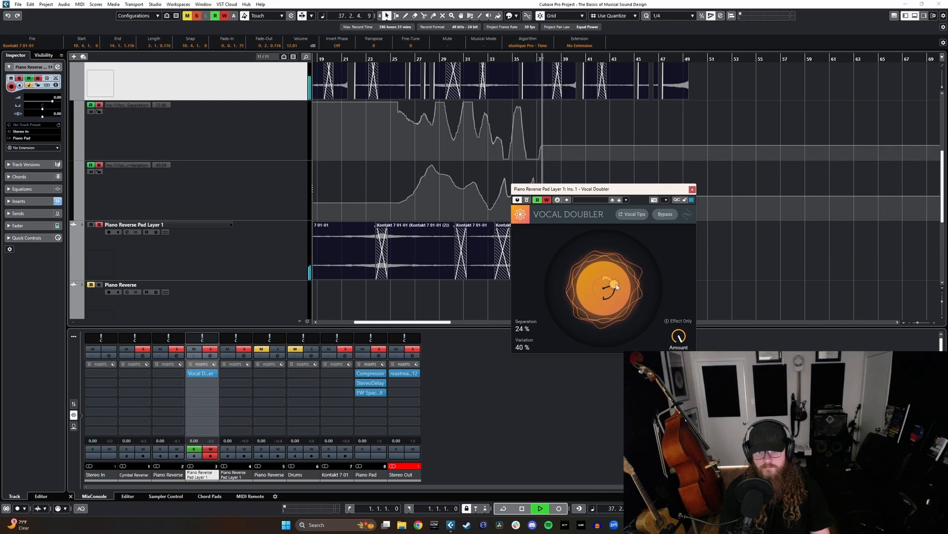
{"action": "key", "text": "space"}
{"action": "left_click", "coordinate": [693, 189]}
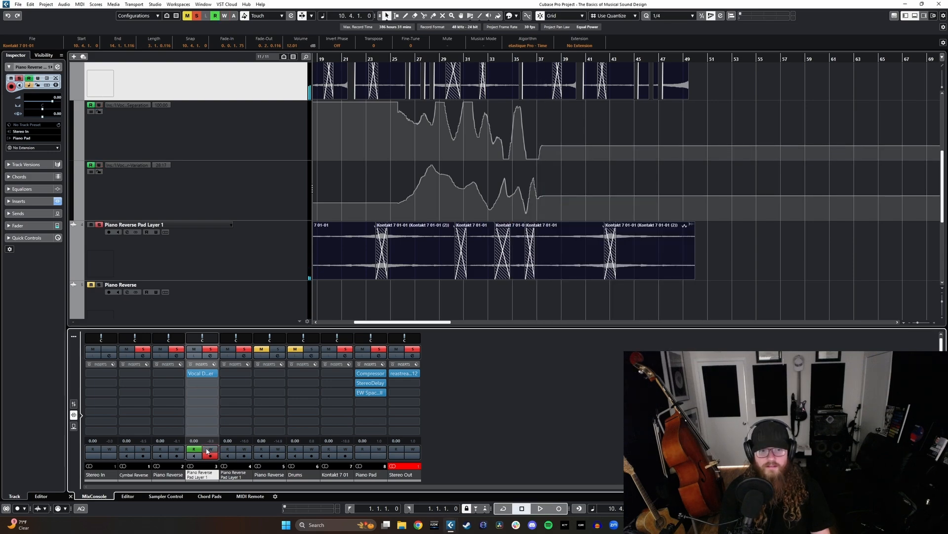
- Draw freehand continuations of the Separation and Variation automation curves from about bar 37 to bar 48
{"action": "scroll", "coordinate": [669, 197], "scroll_direction": "up", "scroll_amount": 2}
{"action": "mouse_move", "coordinate": [543, 198]}
{"action": "left_mouse_down"}
{"action": "mouse_move", "coordinate": [569, 157]}
{"action": "mouse_move", "coordinate": [639, 176]}
{"action": "mouse_move", "coordinate": [611, 194]}
{"action": "mouse_move", "coordinate": [594, 188]}
{"action": "mouse_move", "coordinate": [661, 173]}
{"action": "mouse_move", "coordinate": [672, 182]}
{"action": "left_mouse_up"}
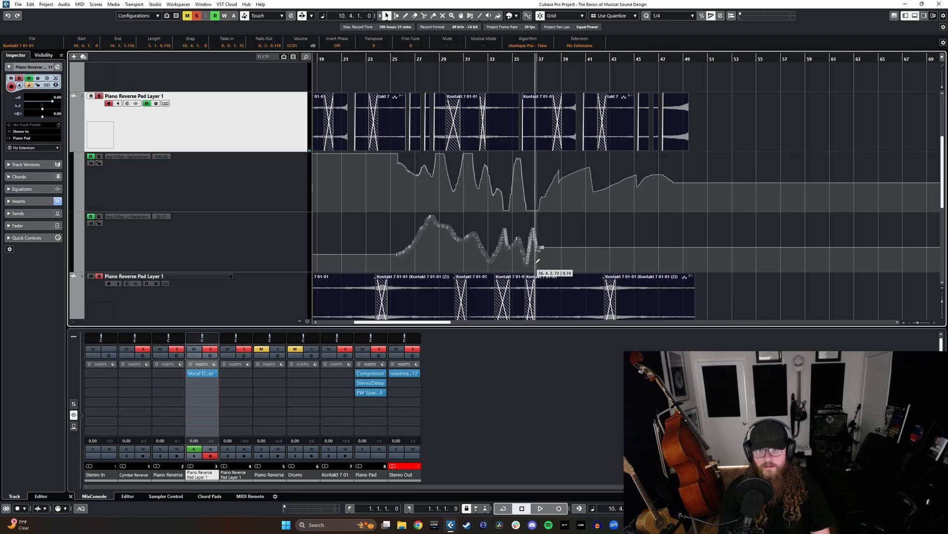
{"action": "mouse_move", "coordinate": [538, 261]}
{"action": "left_mouse_down"}
{"action": "mouse_move", "coordinate": [567, 226]}
{"action": "mouse_move", "coordinate": [652, 250]}
{"action": "mouse_move", "coordinate": [683, 245]}
{"action": "left_mouse_up"}
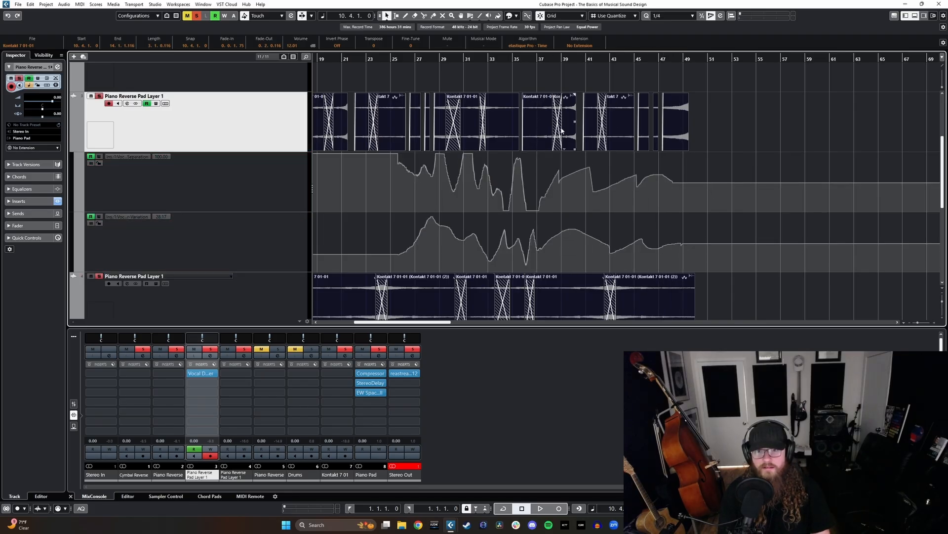
{"action": "scroll", "coordinate": [529, 155], "scroll_direction": "left", "scroll_amount": 2}
{"action": "left_click", "coordinate": [592, 224]}
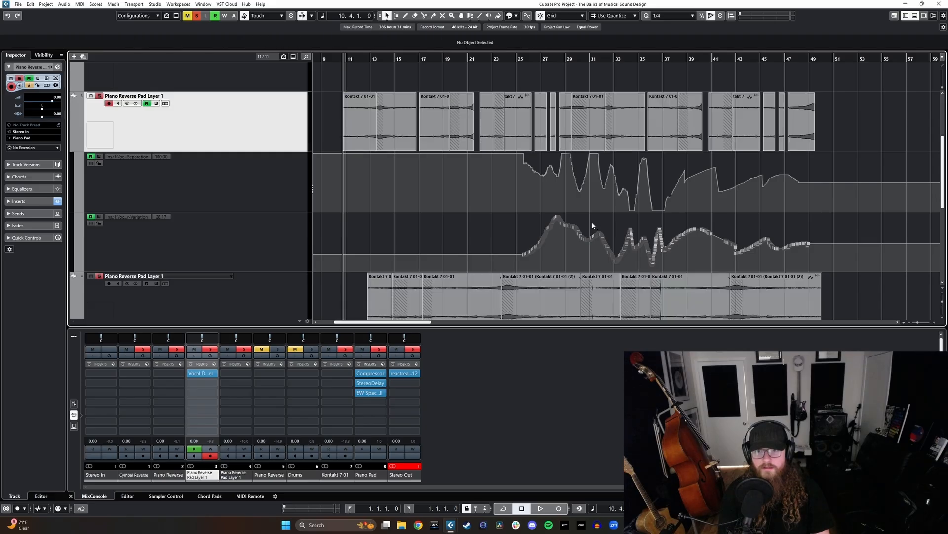
- Insert the Inner Pitch 2 effect in the first insert slot of the lower Piano Reverse Pad Layer 1 track
{"action": "scroll", "coordinate": [543, 205], "scroll_direction": "right", "scroll_amount": 2}
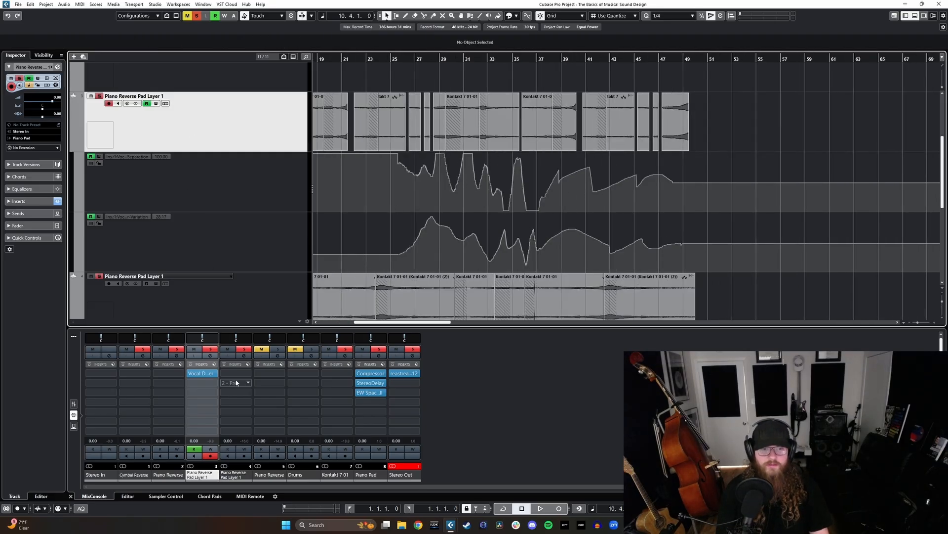
{"action": "scroll", "coordinate": [218, 260], "scroll_direction": "down", "scroll_amount": 2}
{"action": "left_click", "coordinate": [260, 224]}
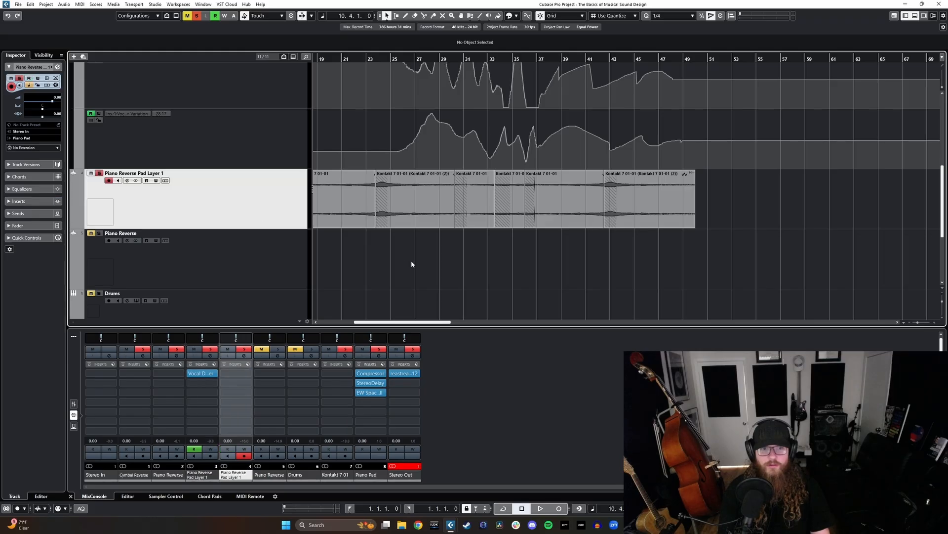
{"action": "scroll", "coordinate": [411, 259], "scroll_direction": "up", "scroll_amount": 2}
{"action": "left_click", "coordinate": [246, 378]}
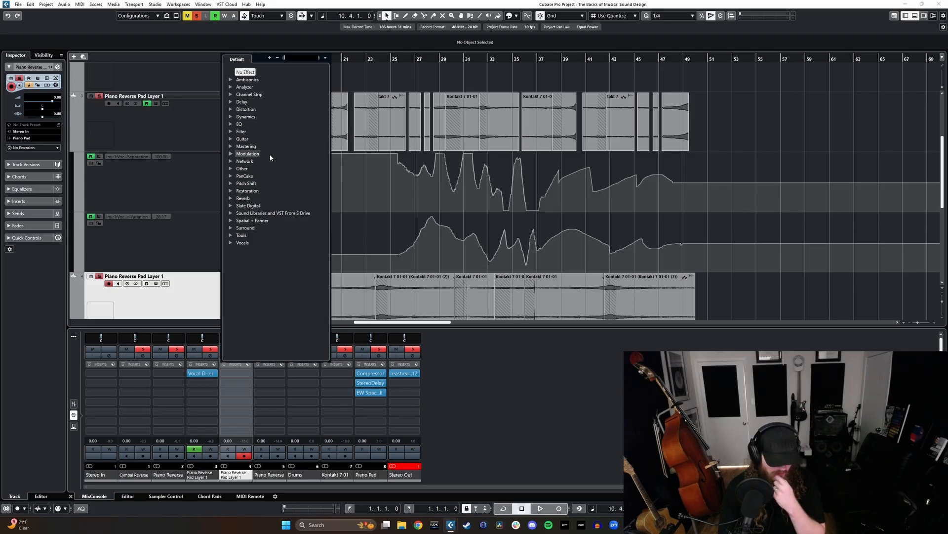
{"action": "type", "text": "inn"}
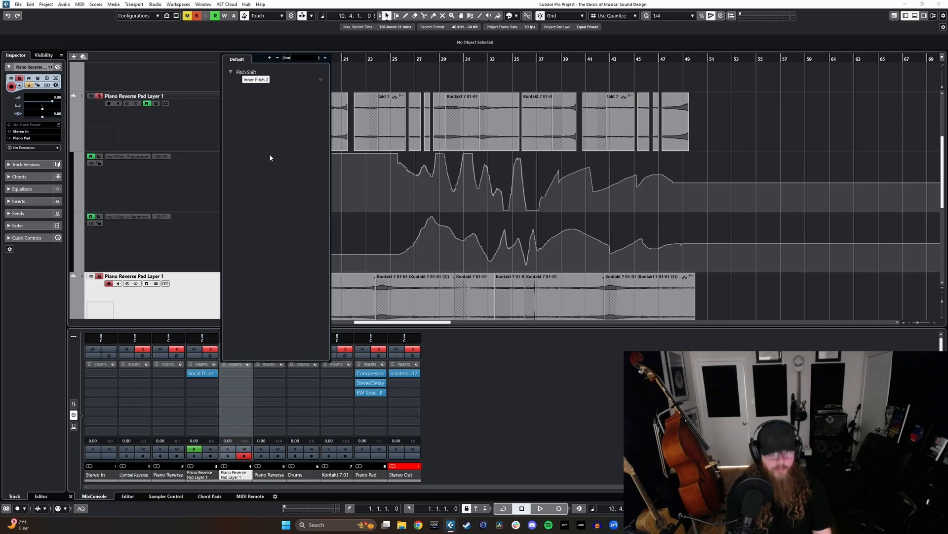
{"action": "type", "text": "er"}
{"action": "key", "text": "Return"}
{"action": "scroll", "coordinate": [407, 99], "scroll_direction": "down", "scroll_amount": 2}
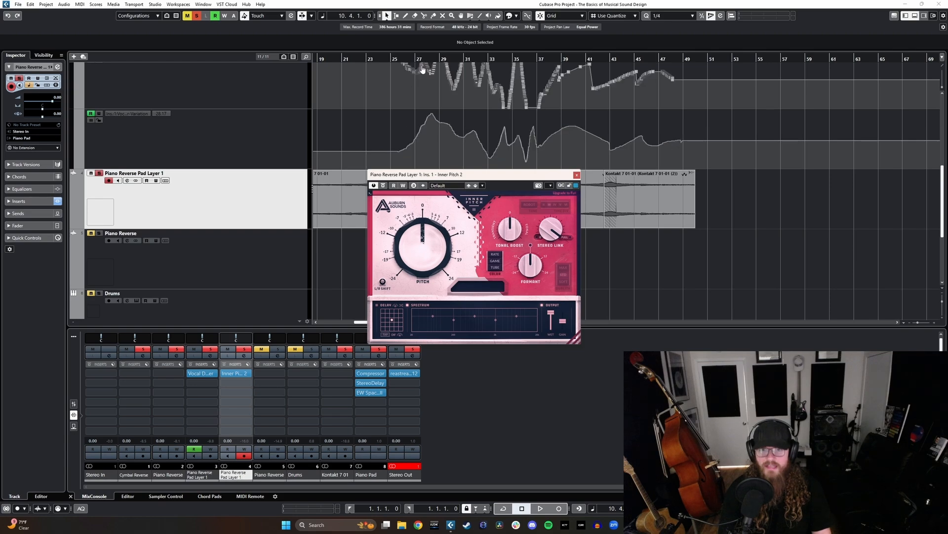
- Record varying Inner Pitch 2 Formant automation on the lower pad layer from 25.4.1 to about bar 37, ending with write mode off and the plug-in closed
{"action": "left_click", "coordinate": [407, 59]}
{"action": "left_click_drag", "start_coordinate": [470, 175], "coordinate": [523, 191]}
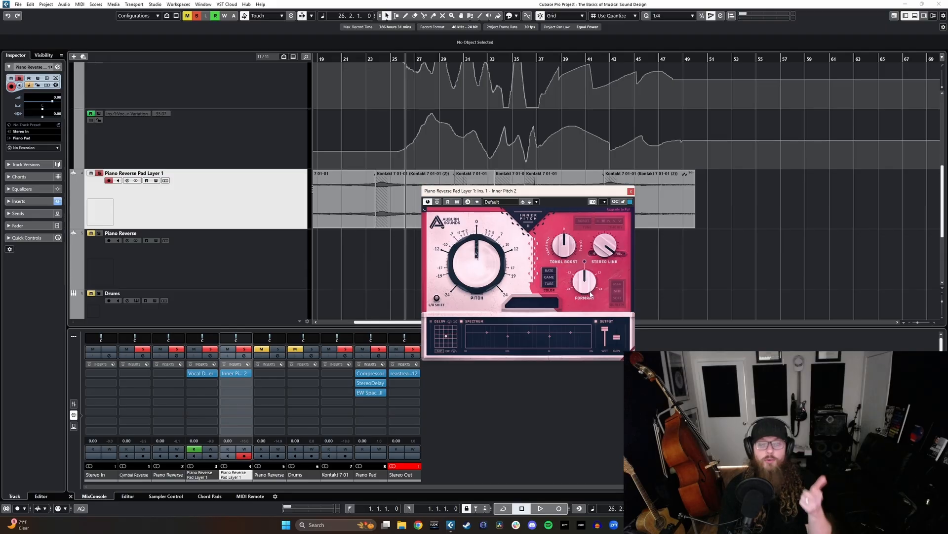
{"action": "mouse_move", "coordinate": [590, 286]}
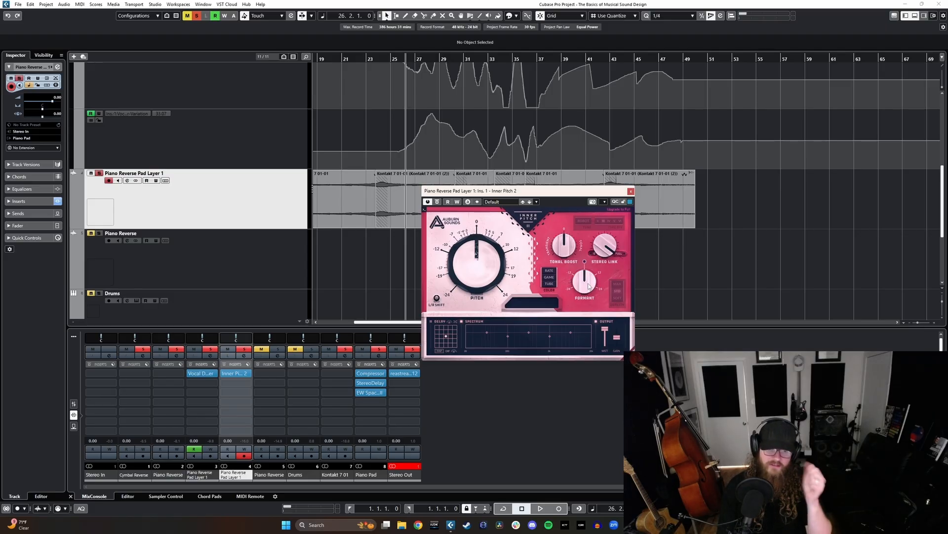
{"action": "left_click_drag", "start_coordinate": [525, 191], "coordinate": [565, 242]}
{"action": "mouse_move", "coordinate": [511, 291]}
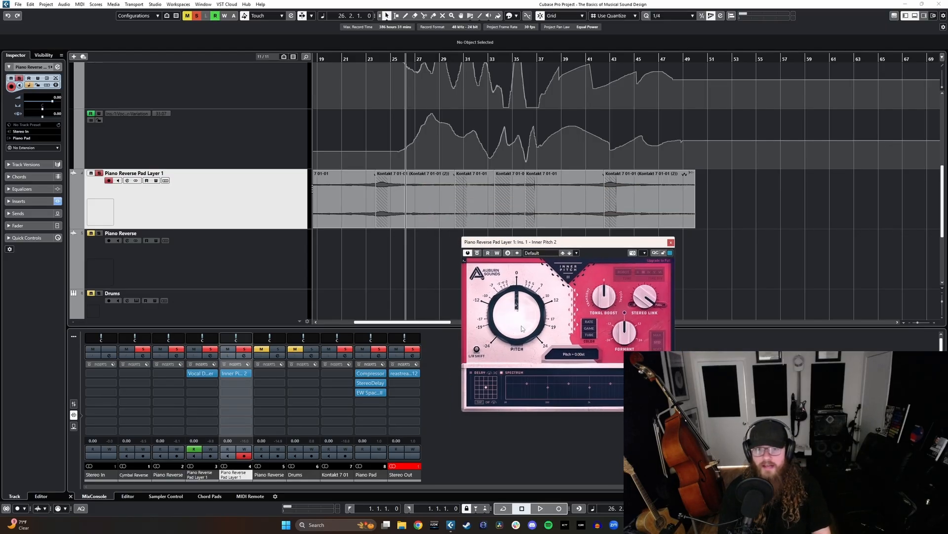
{"action": "left_click", "coordinate": [400, 62]}
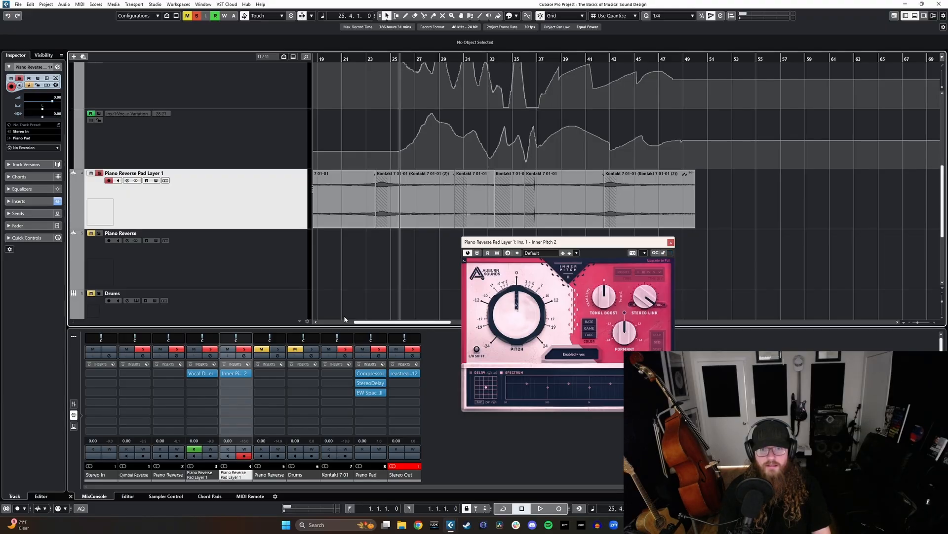
{"action": "left_click", "coordinate": [246, 449]}
{"action": "left_click_drag", "start_coordinate": [632, 347], "coordinate": [638, 322]}
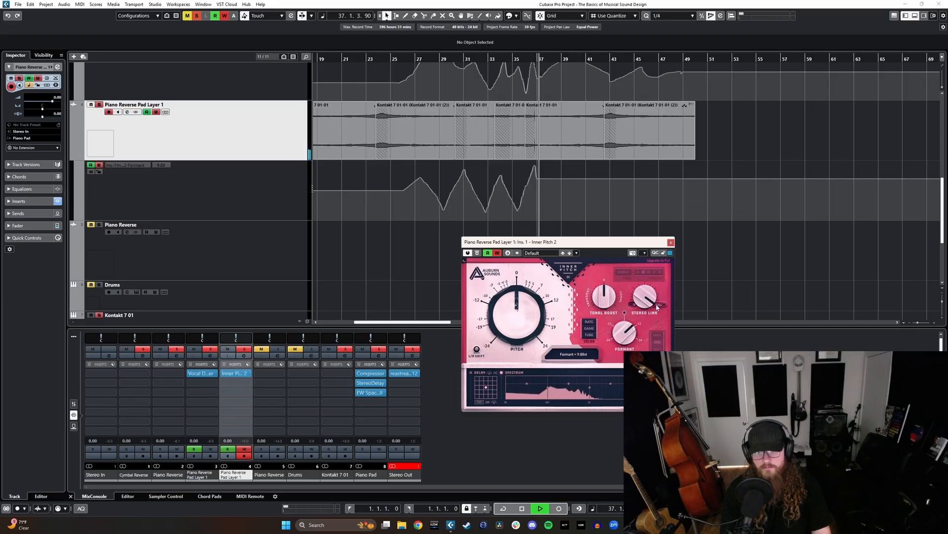
{"action": "key", "text": "space"}
{"action": "left_click", "coordinate": [671, 242]}
{"action": "left_click", "coordinate": [240, 451]}
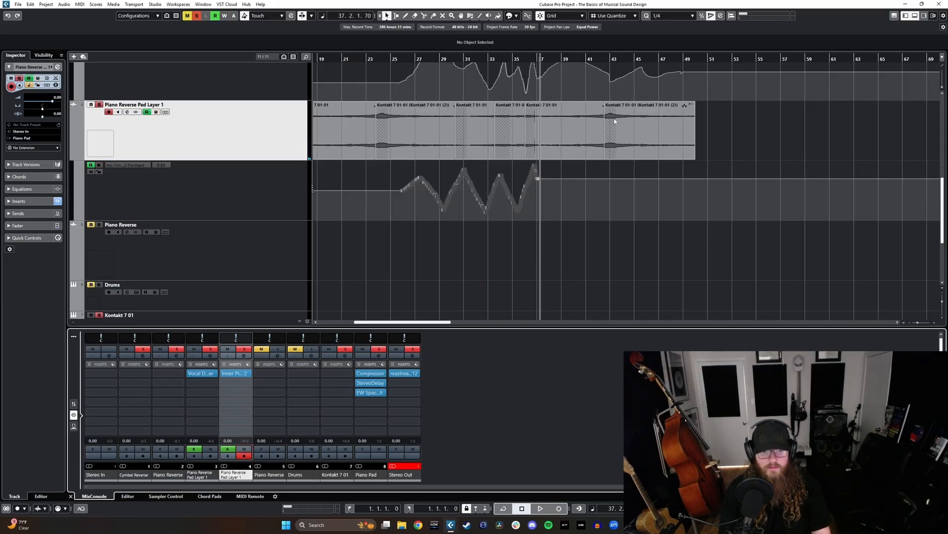
- Draw freehand Formant automation on the lower pad layer from about bar 37 to 49 and across about bars 14 to 25
{"action": "mouse_move", "coordinate": [544, 178]}
{"action": "left_mouse_down"}
{"action": "mouse_move", "coordinate": [587, 193]}
{"action": "mouse_move", "coordinate": [691, 190]}
{"action": "left_mouse_up"}
{"action": "scroll", "coordinate": [574, 205], "scroll_direction": "left", "scroll_amount": 3}
{"action": "mouse_move", "coordinate": [527, 192]}
{"action": "left_mouse_down"}
{"action": "mouse_move", "coordinate": [476, 174]}
{"action": "mouse_move", "coordinate": [381, 174]}
{"action": "left_mouse_up"}
- Draw freehand Separation and Variation automation curves on the upper pad layer between about bars 12 and 28
{"action": "scroll", "coordinate": [606, 199], "scroll_direction": "up", "scroll_amount": 3}
{"action": "scroll", "coordinate": [603, 205], "scroll_direction": "down", "scroll_amount": 2}
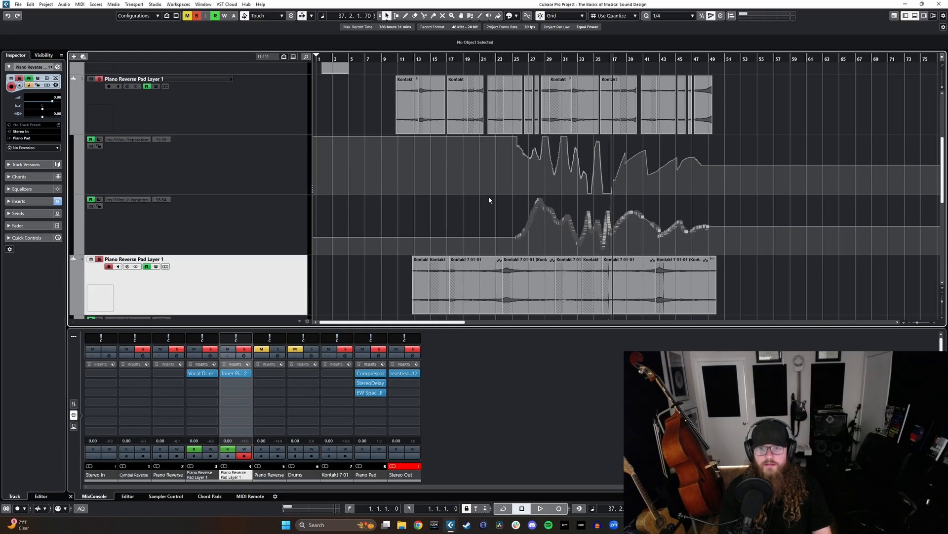
{"action": "mouse_move", "coordinate": [515, 140]}
{"action": "left_mouse_down"}
{"action": "mouse_move", "coordinate": [435, 150]}
{"action": "mouse_move", "coordinate": [407, 142]}
{"action": "mouse_move", "coordinate": [413, 149]}
{"action": "left_mouse_up"}
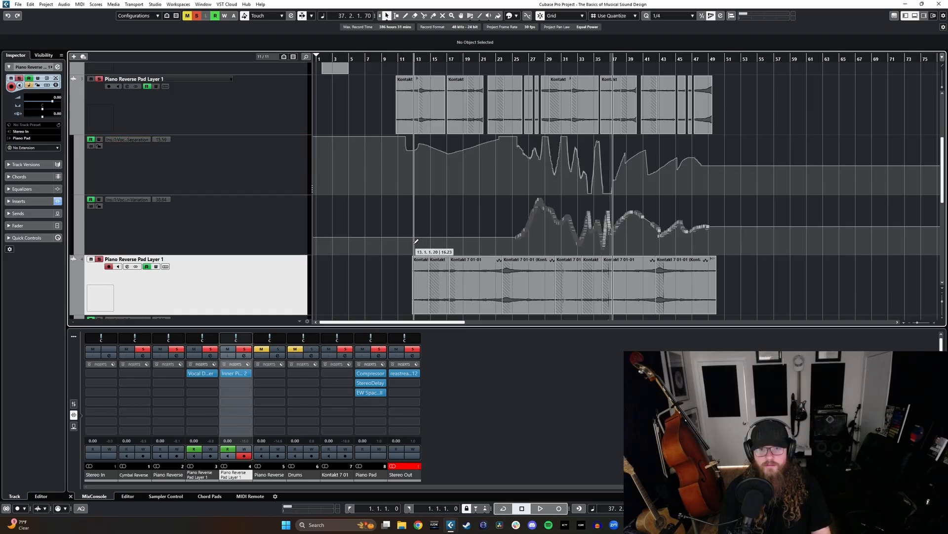
{"action": "mouse_move", "coordinate": [416, 241]}
{"action": "left_mouse_down"}
{"action": "mouse_move", "coordinate": [464, 217]}
{"action": "mouse_move", "coordinate": [517, 218]}
{"action": "mouse_move", "coordinate": [528, 232]}
{"action": "left_mouse_up"}
{"action": "left_click_drag", "start_coordinate": [412, 147], "coordinate": [531, 142]}
- Reduce the heights of both Piano Reverse Pad Layer 1 tracks and the Variation automation lane
{"action": "scroll", "coordinate": [494, 203], "scroll_direction": "up", "scroll_amount": 3}
{"action": "left_click", "coordinate": [237, 217]}
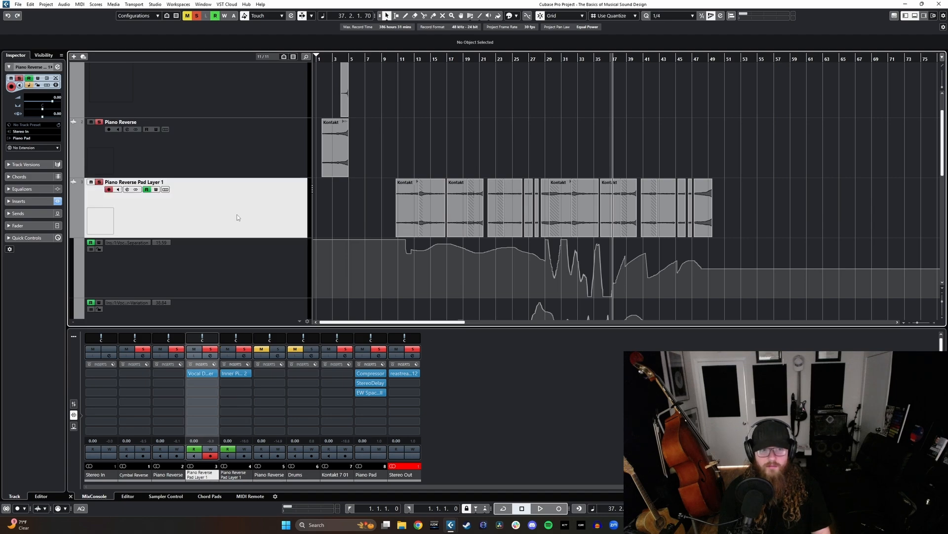
{"action": "left_click_drag", "start_coordinate": [266, 237], "coordinate": [271, 200]}
{"action": "scroll", "coordinate": [289, 264], "scroll_direction": "down", "scroll_amount": 2}
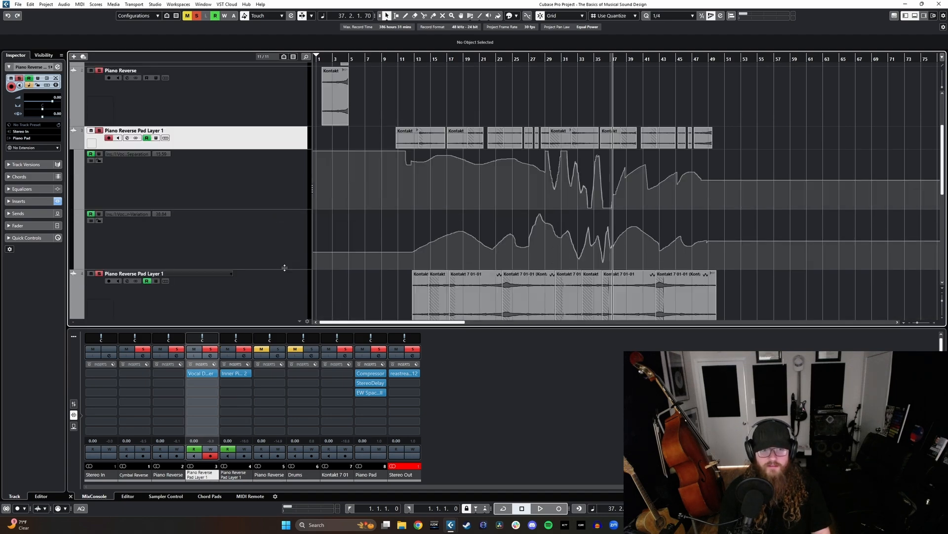
{"action": "left_click_drag", "start_coordinate": [285, 267], "coordinate": [284, 230]}
{"action": "left_click", "coordinate": [289, 284]}
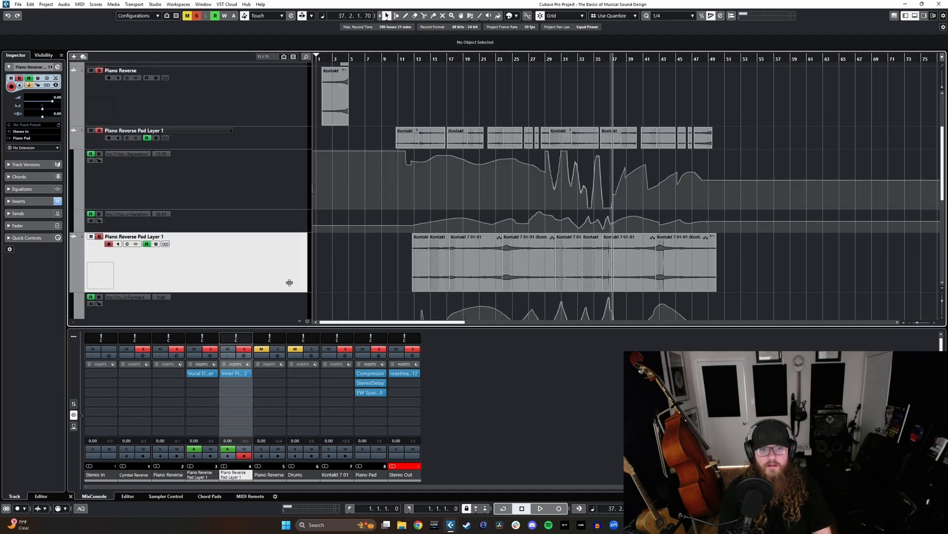
{"action": "left_click_drag", "start_coordinate": [289, 289], "coordinate": [290, 261]}
{"action": "scroll", "coordinate": [455, 232], "scroll_direction": "down", "scroll_amount": 3}
{"action": "scroll", "coordinate": [435, 234], "scroll_direction": "up", "scroll_amount": 3}
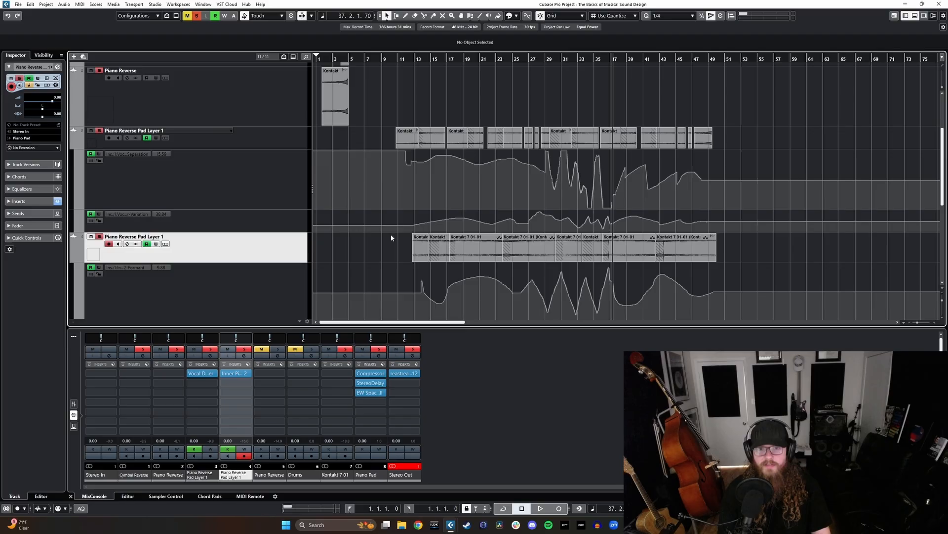
- Add one Kontakt 7 instrument track routed to Stereo Out near the upper pad layer
{"action": "left_click", "coordinate": [265, 145]}
{"action": "left_click", "coordinate": [75, 56]}
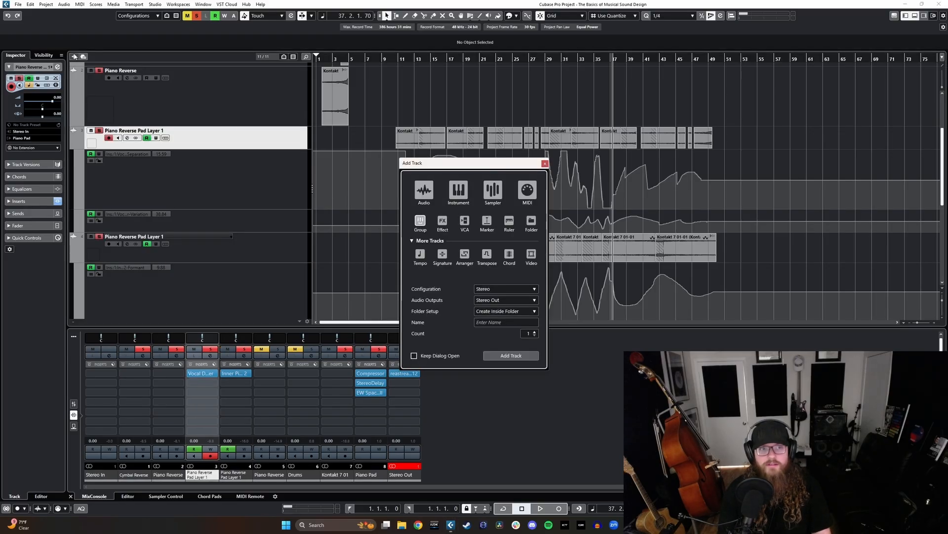
{"action": "left_click", "coordinate": [459, 190]}
{"action": "left_click", "coordinate": [510, 355]}
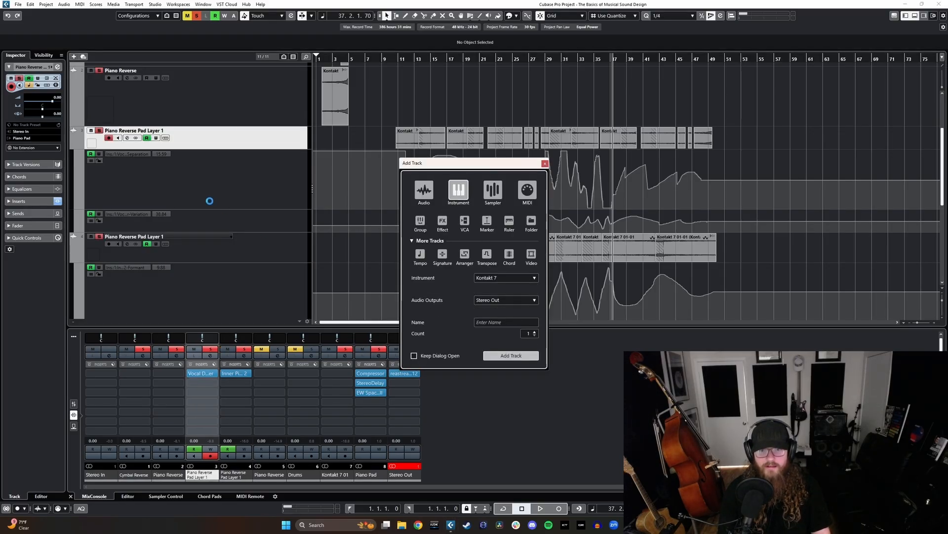
{"action": "left_click_drag", "start_coordinate": [229, 153], "coordinate": [232, 145]}
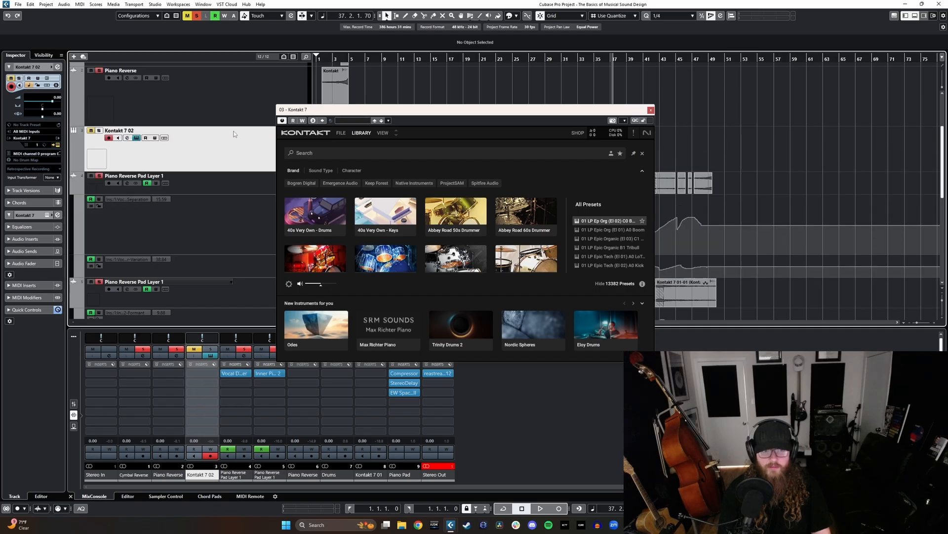
- Switch Kontakt to its classic library view, search for "ethe" and load Ethereal Earth.nki
{"action": "left_click", "coordinate": [378, 133]}
{"action": "left_click", "coordinate": [367, 135]}
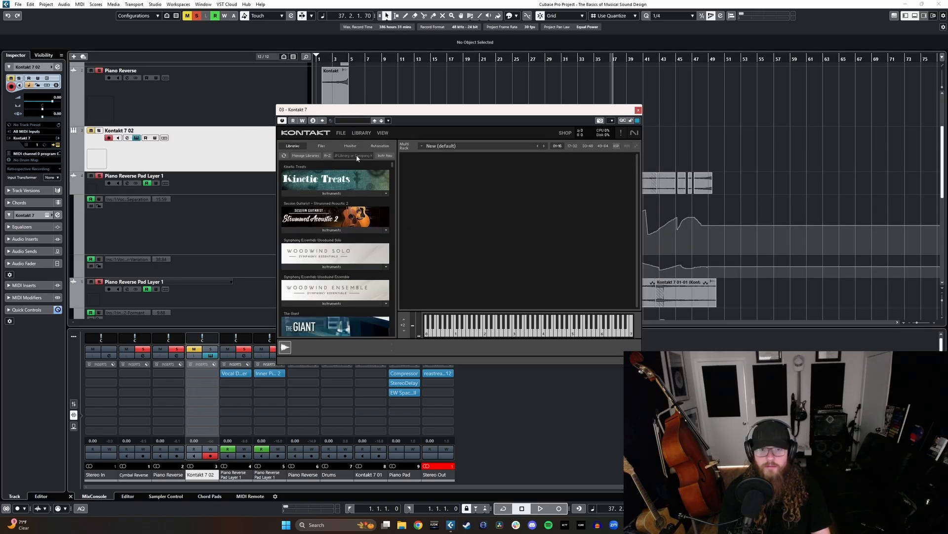
{"action": "left_click", "coordinate": [357, 155]}
{"action": "type", "text": "ethe"}
{"action": "left_click", "coordinate": [332, 194]}
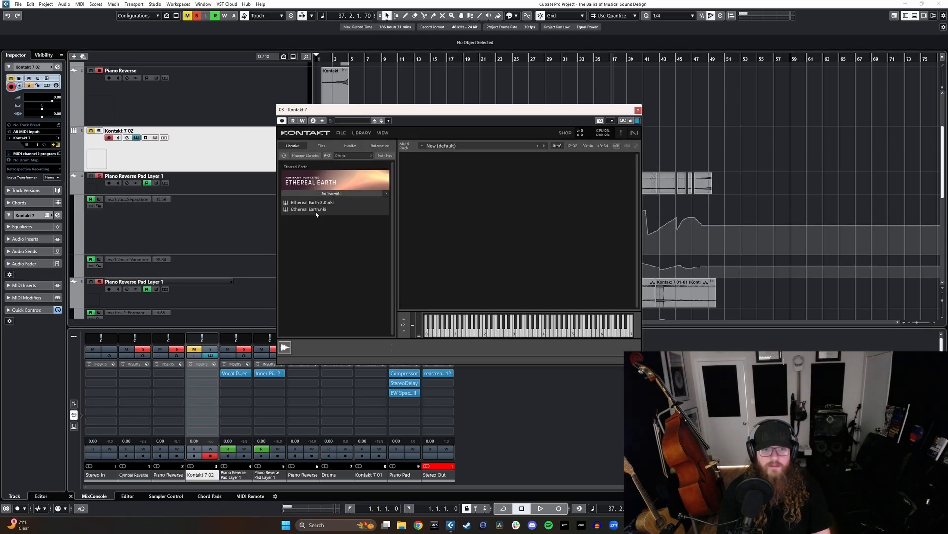
{"action": "left_click", "coordinate": [315, 209]}
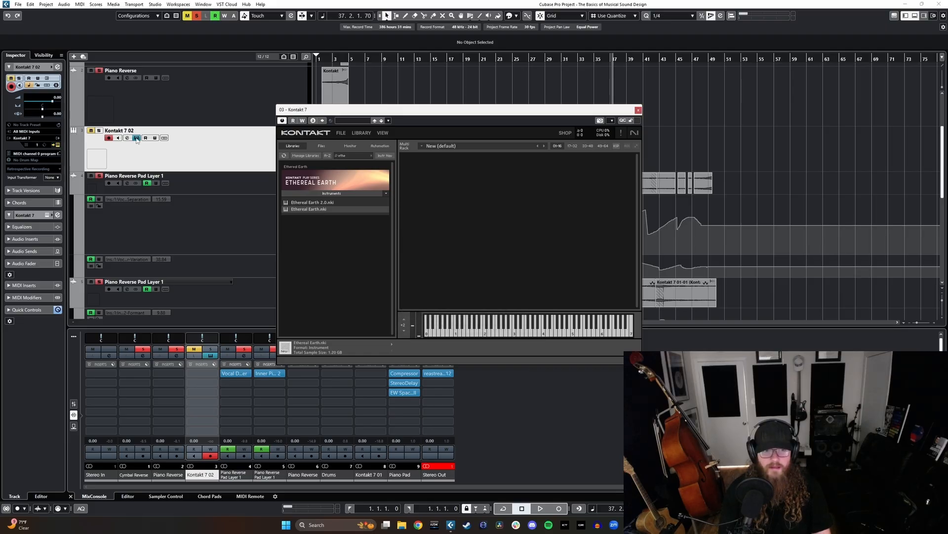
- Rename the new instrument track Ethereal Earth and close the Kontakt window
{"action": "double_click", "coordinate": [117, 130]}
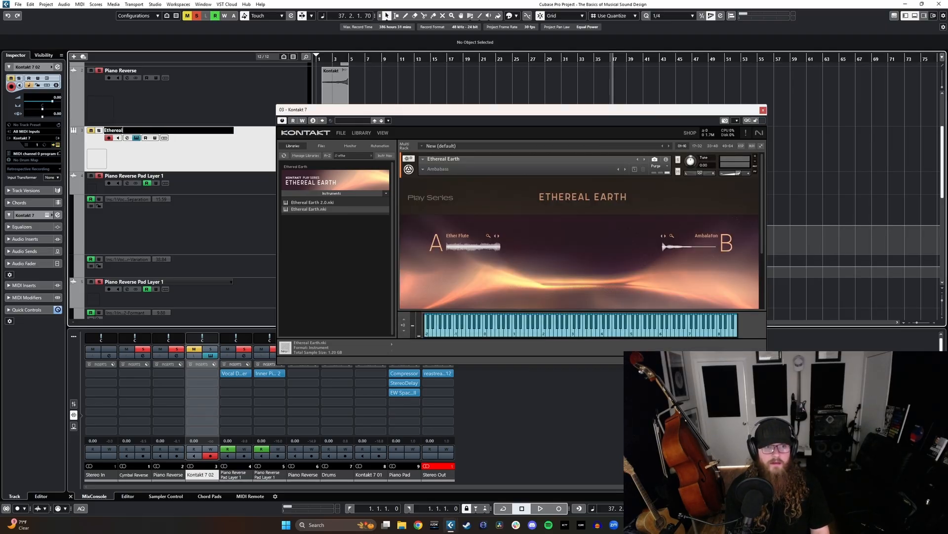
{"action": "type", "text": "Ethereal Earth"}
{"action": "key", "text": "Return"}
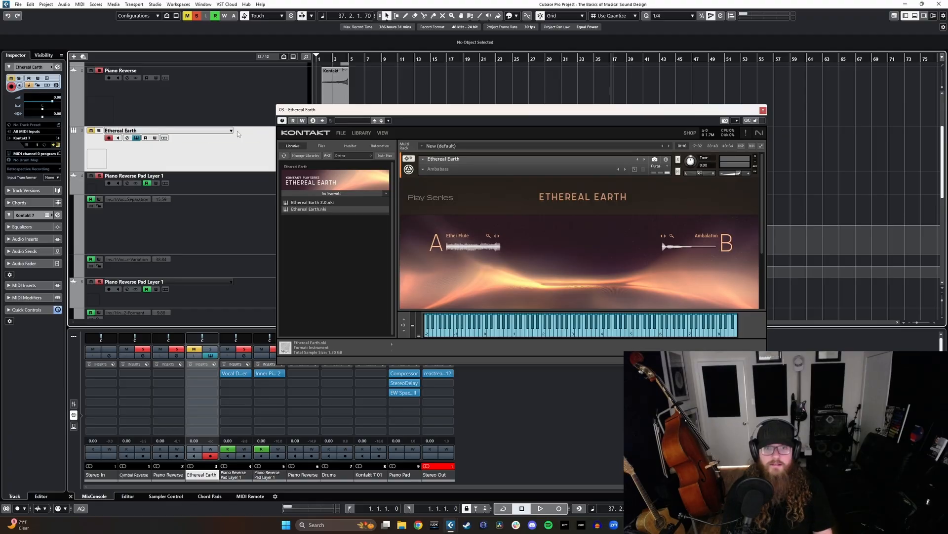
{"action": "left_click", "coordinate": [763, 110]}
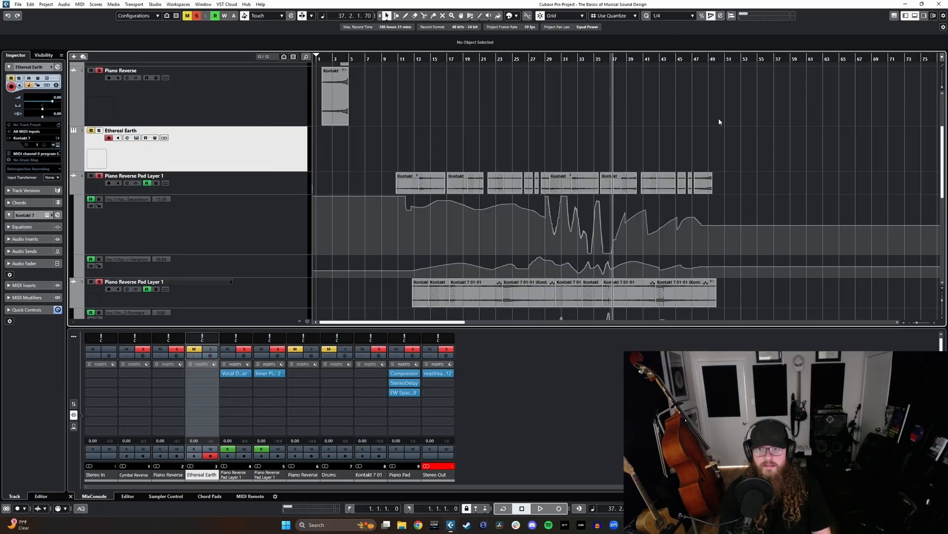
- Place the playhead at bar 10, reopen the Ethereal Earth instrument and load its Ascension preset from the Textures category
{"action": "left_click", "coordinate": [389, 59]}
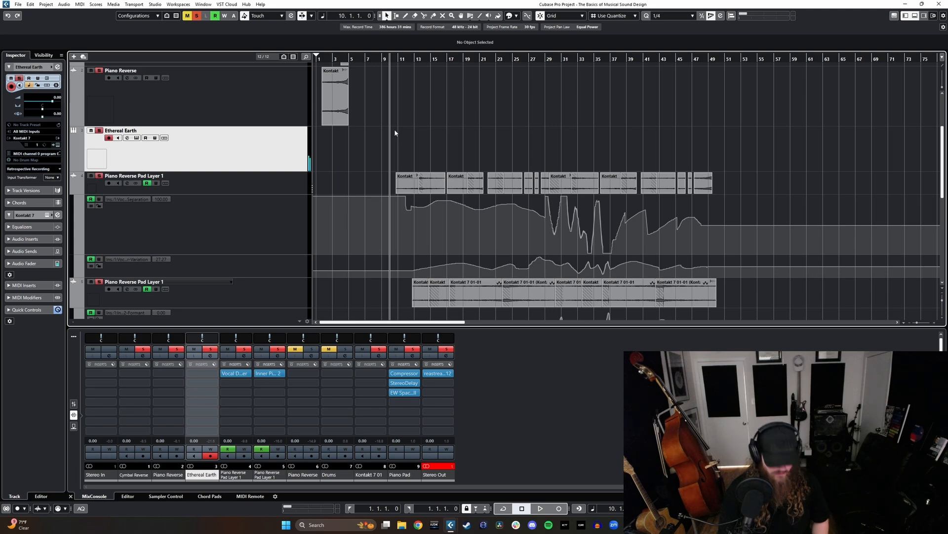
{"action": "key", "text": "F11"}
{"action": "left_click", "coordinate": [438, 169]}
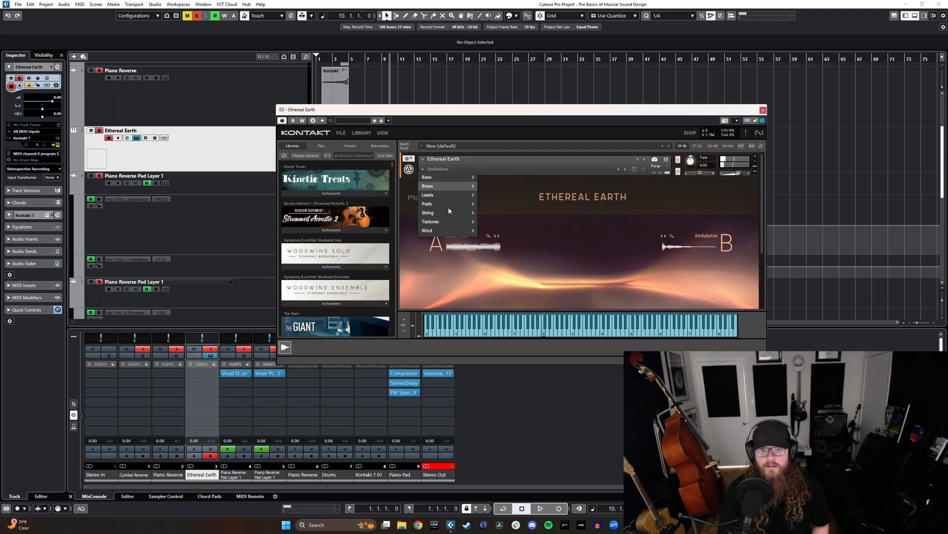
{"action": "mouse_move", "coordinate": [458, 222]}
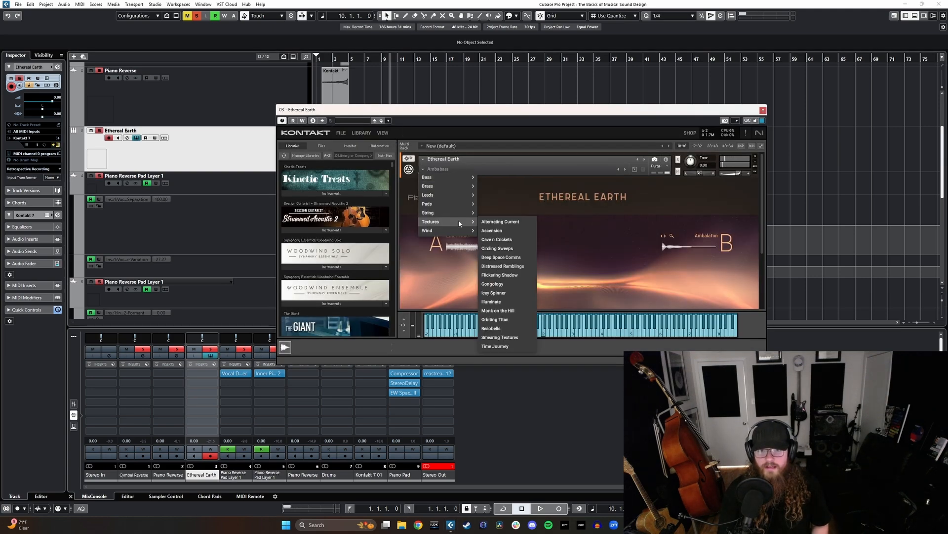
{"action": "left_click", "coordinate": [508, 230]}
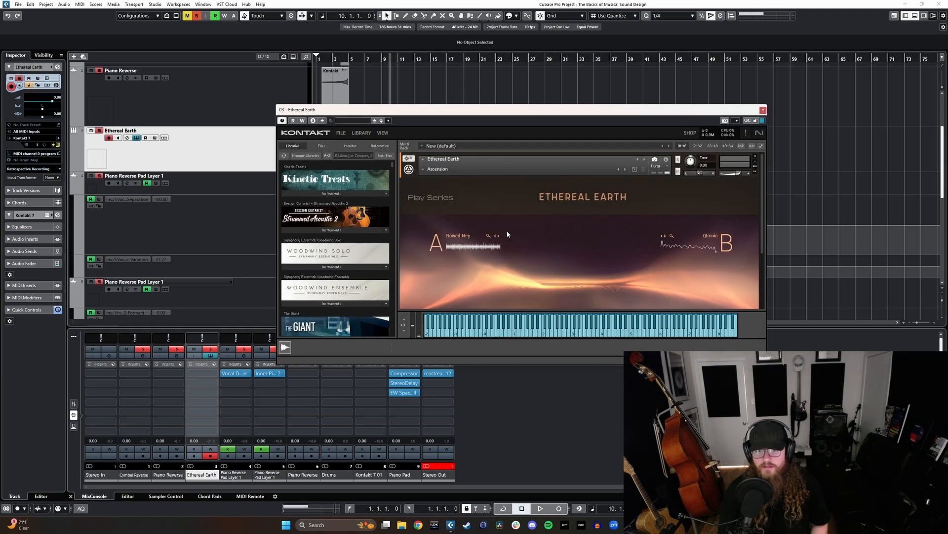
- Switch the Ethereal Earth instrument to the Polar Moods preset from the Pads category and close its window
{"action": "left_click", "coordinate": [424, 170]}
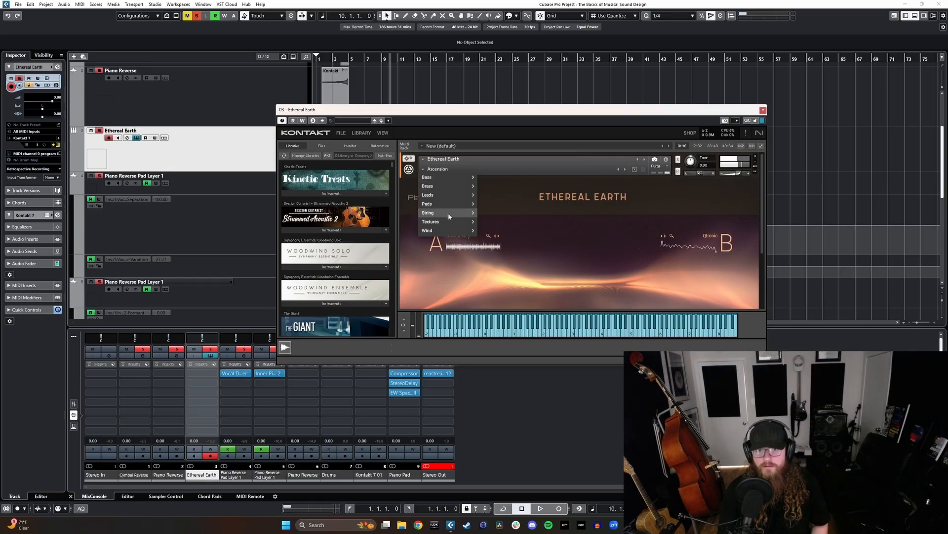
{"action": "mouse_move", "coordinate": [447, 203]}
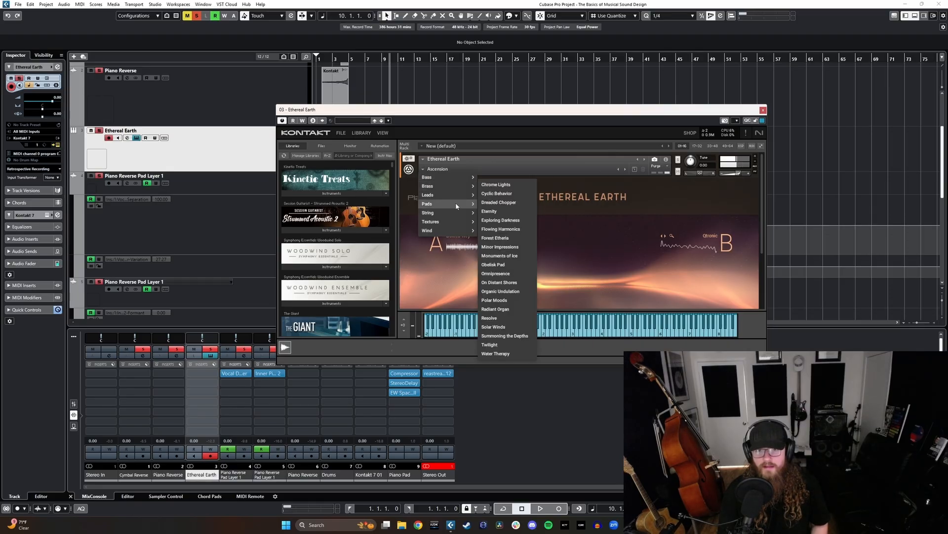
{"action": "left_click", "coordinate": [503, 300]}
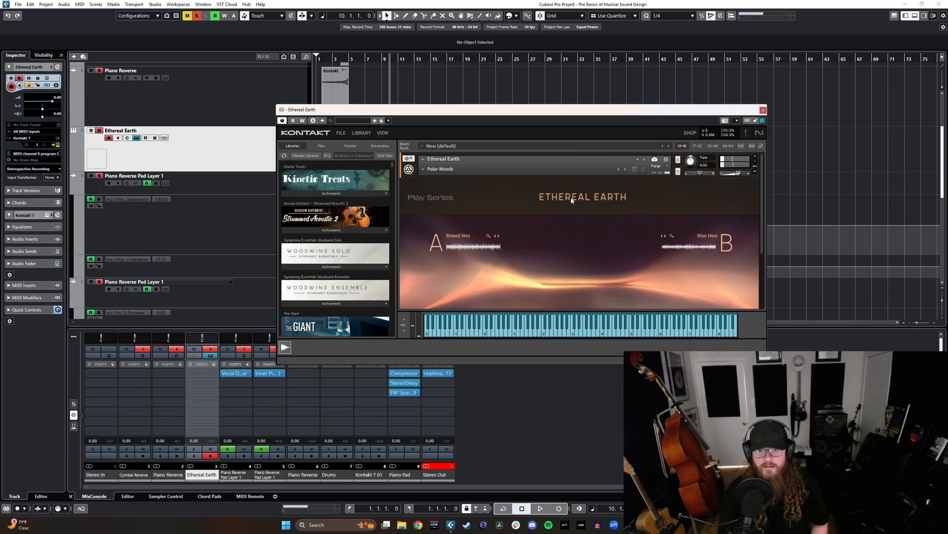
{"action": "left_click", "coordinate": [762, 110]}
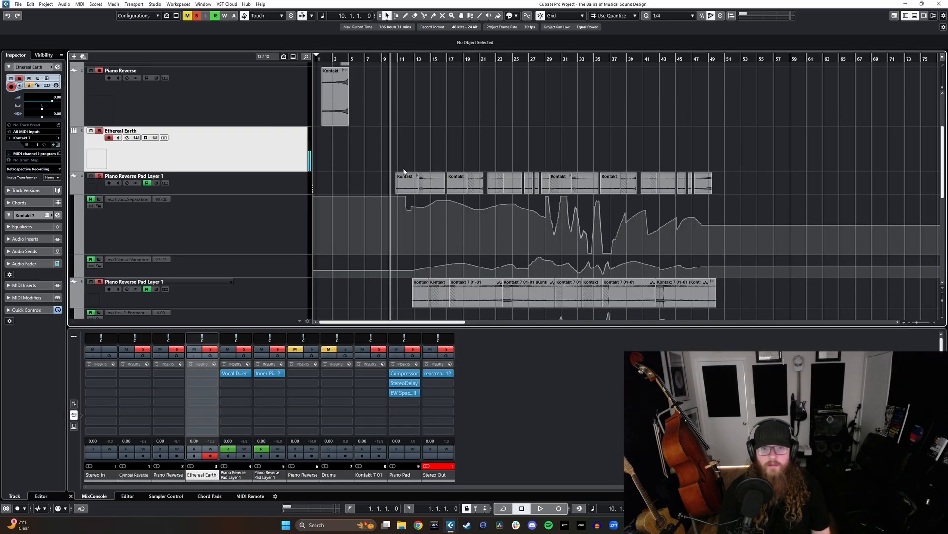
- Record a C2 note on the Ethereal Earth track from bar 10 and lengthen the note to about bar 20
{"action": "key", "text": "KP_Multiply"}
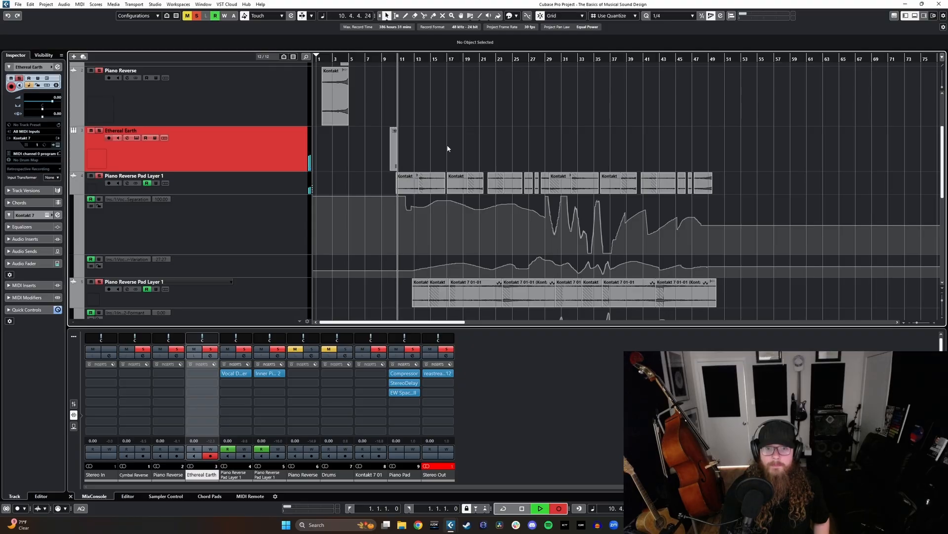
{"action": "key", "text": "space"}
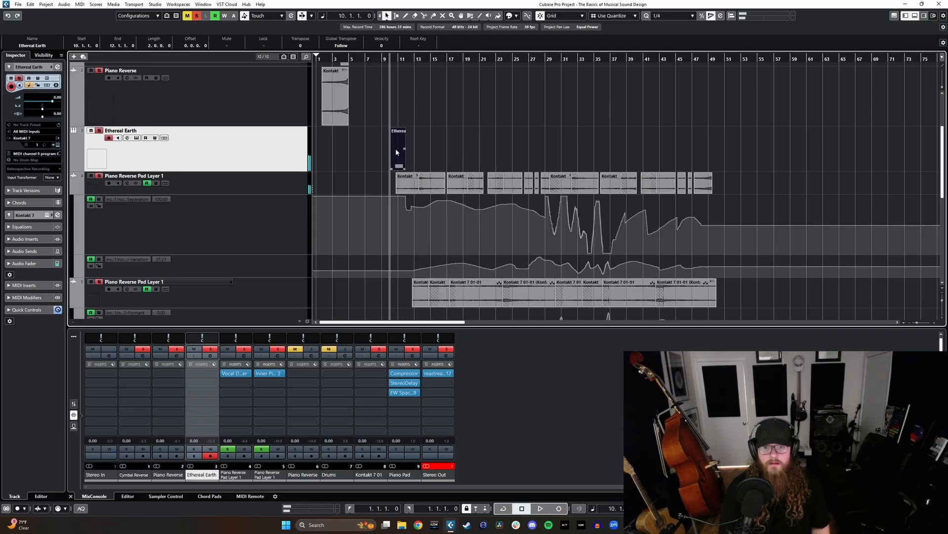
{"action": "double_click", "coordinate": [404, 166]}
{"action": "left_click_drag", "start_coordinate": [201, 405], "coordinate": [794, 405]}
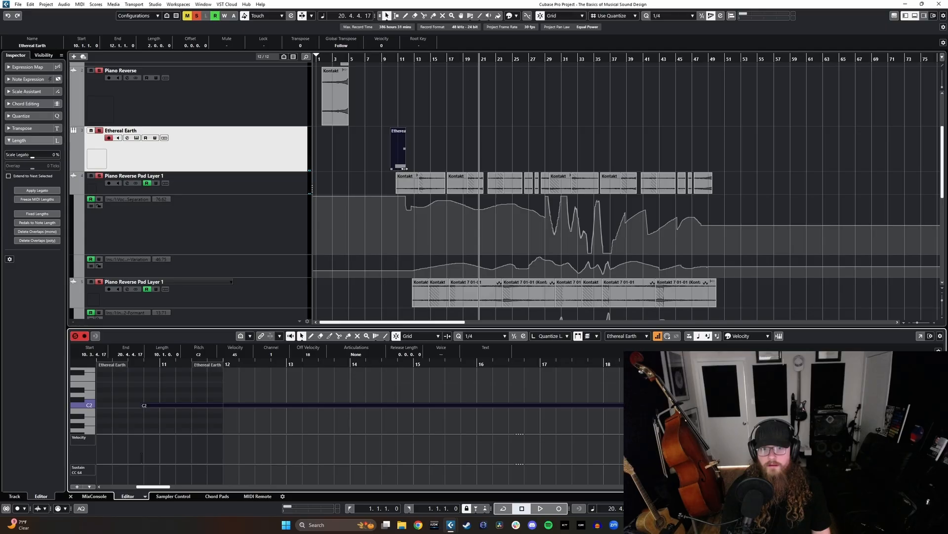
- Extend the Ethereal Earth clip to about bar 50 and stretch its C2 note to about bar 49, closing the editor
{"action": "left_click_drag", "start_coordinate": [404, 168], "coordinate": [718, 170]}
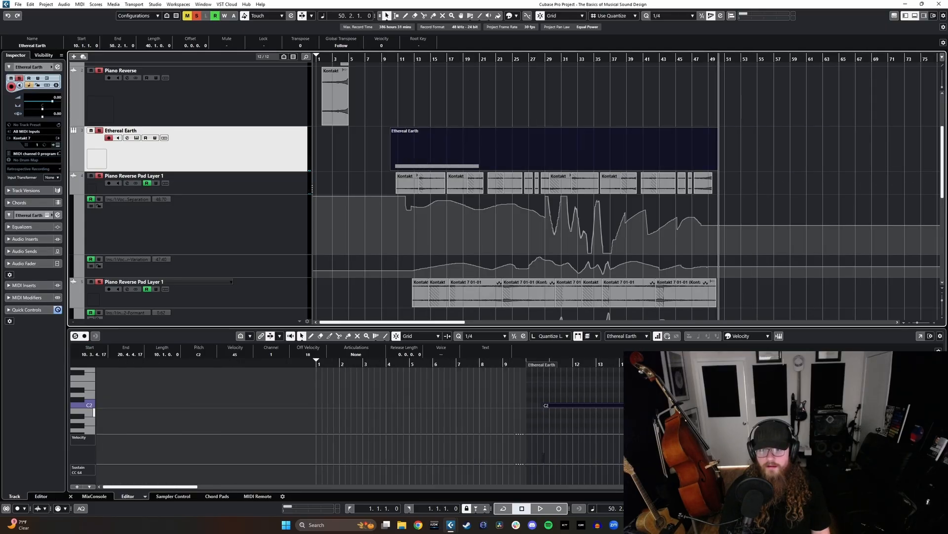
{"action": "scroll", "coordinate": [719, 405], "scroll_direction": "down", "scroll_amount": 3}
{"action": "left_click_drag", "start_coordinate": [485, 412], "coordinate": [852, 412]}
{"action": "key", "text": "Return"}
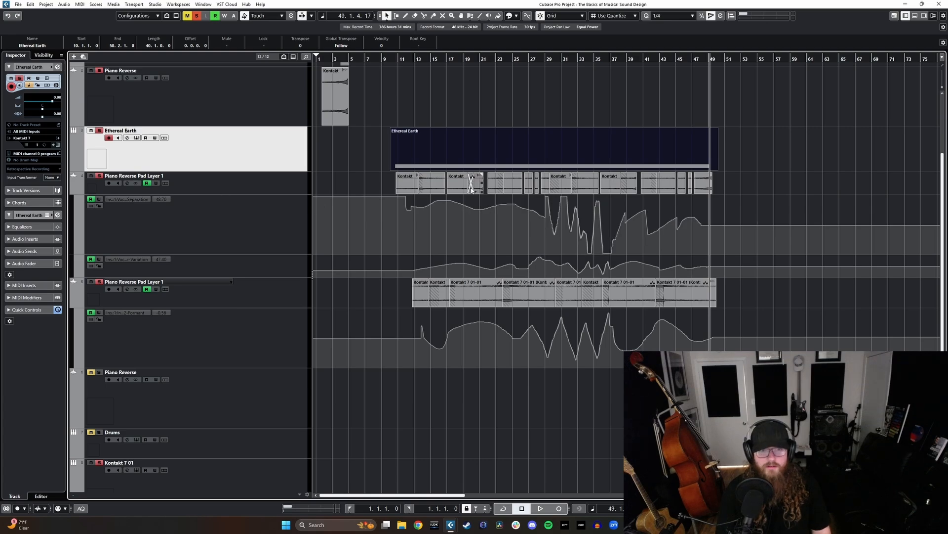
- Route the Ethereal Earth channel's output to the Piano Pad group in the MixConsole and close the console
{"action": "key", "text": "F3"}
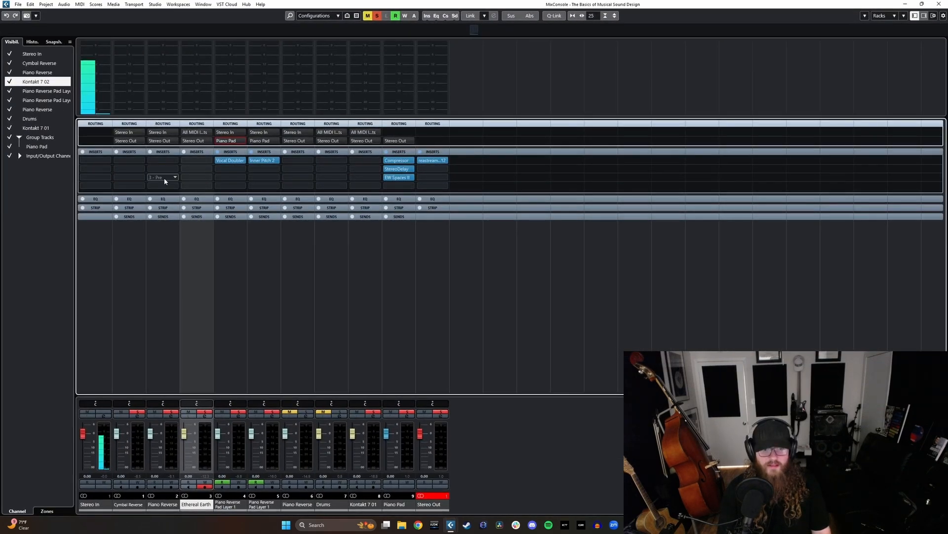
{"action": "left_click", "coordinate": [197, 140]}
{"action": "left_click", "coordinate": [218, 196]}
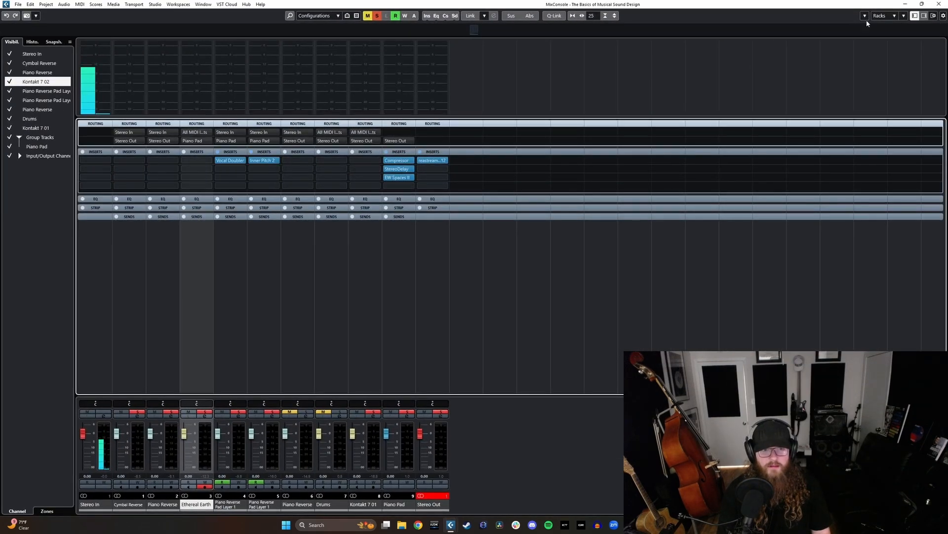
{"action": "left_click", "coordinate": [906, 4]}
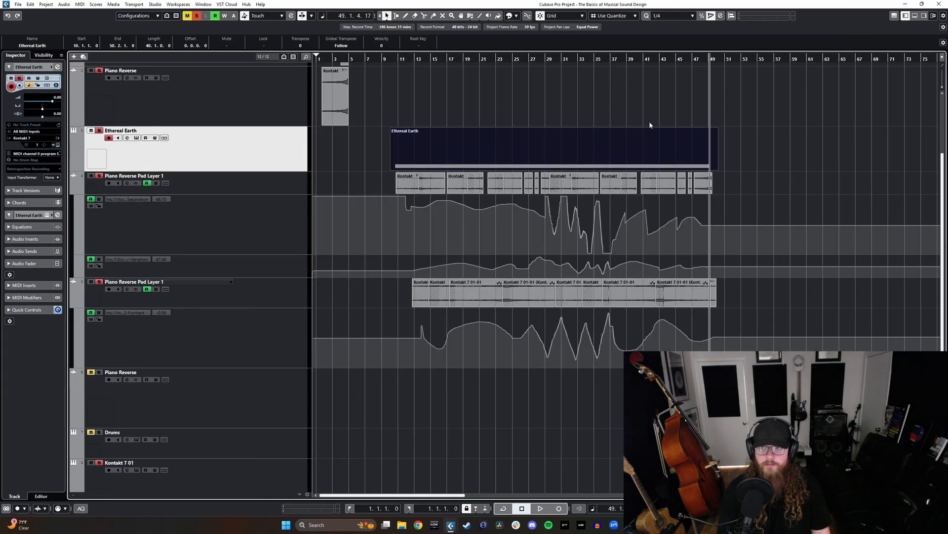
- Reopen the Ethereal Earth instrument, write a brief Blend AB move during playback from bar 10 and disable automation writing
{"action": "left_click", "coordinate": [393, 61]}
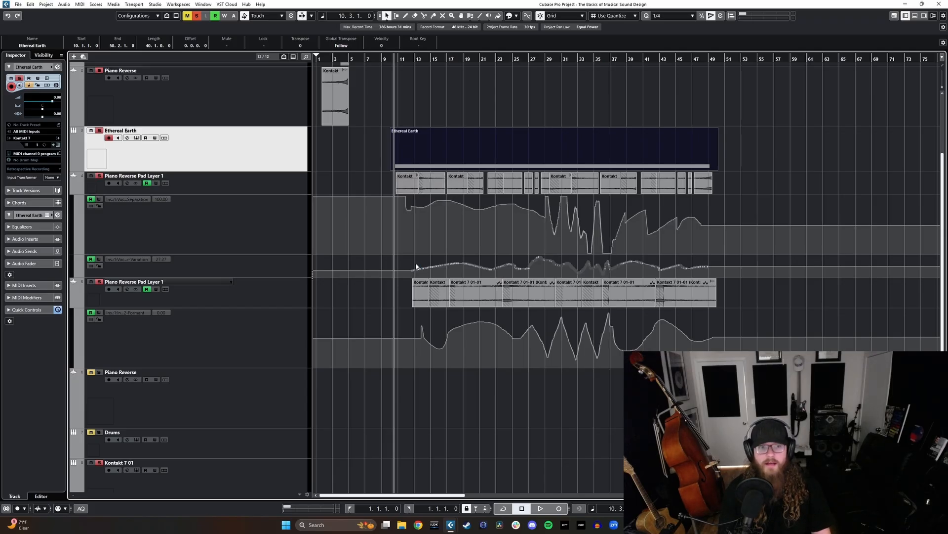
{"action": "key", "text": "e"}
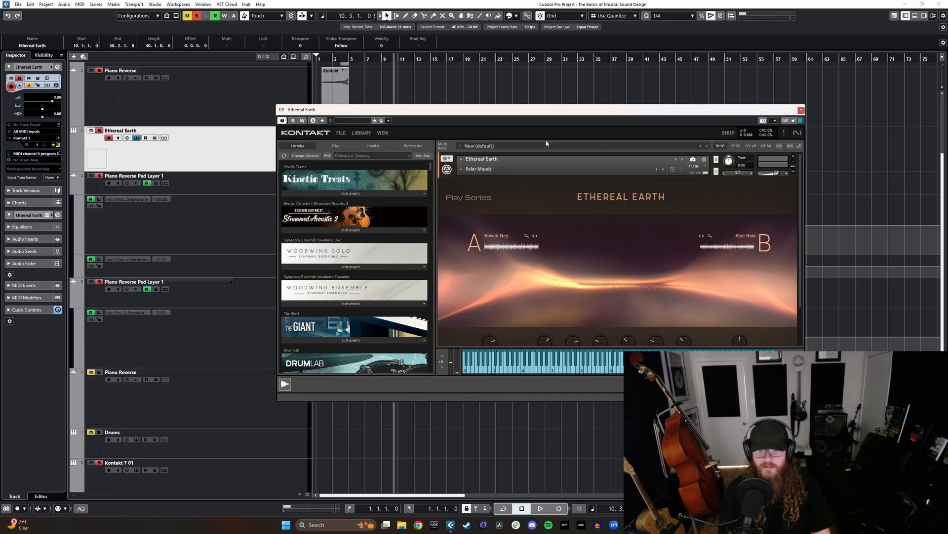
{"action": "left_click_drag", "start_coordinate": [539, 112], "coordinate": [507, 110]}
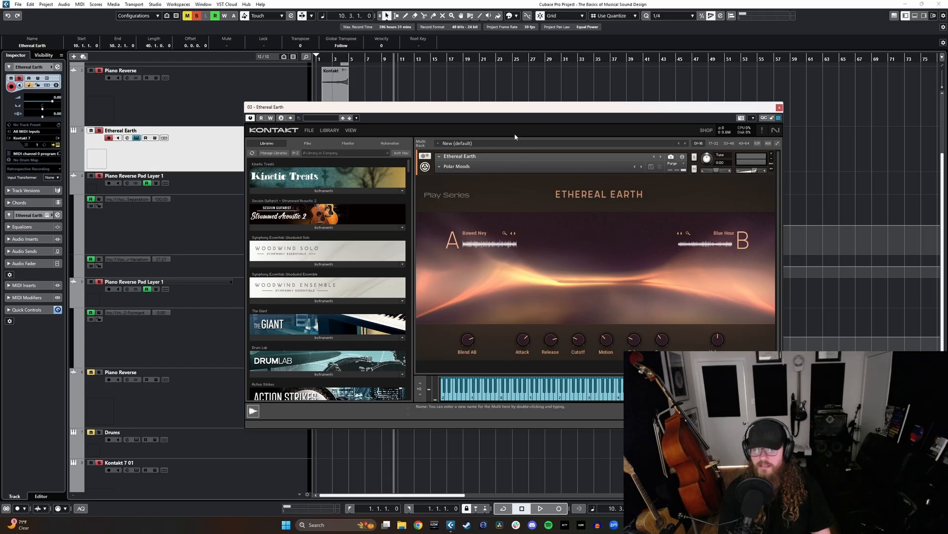
{"action": "left_click_drag", "start_coordinate": [516, 108], "coordinate": [599, 177]}
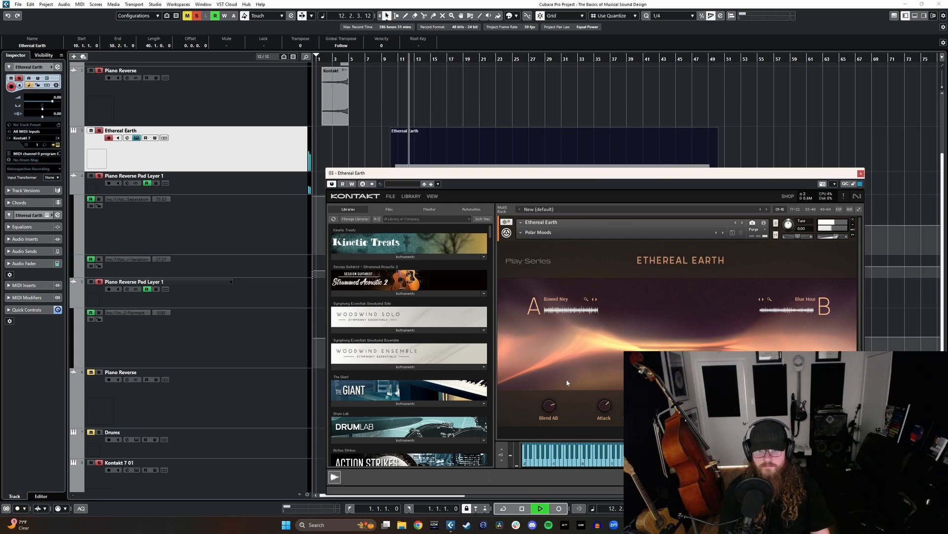
{"action": "left_click", "coordinate": [155, 138]}
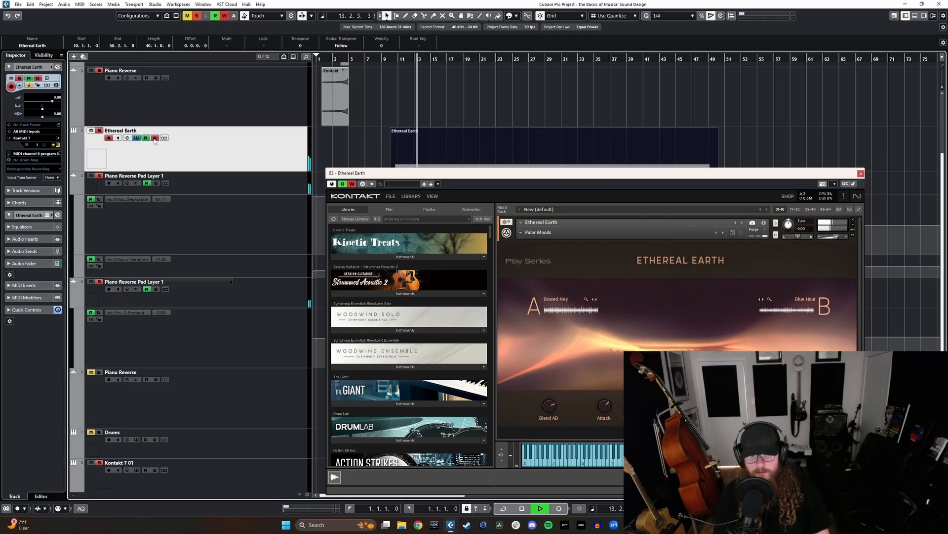
{"action": "mouse_move", "coordinate": [550, 406]}
{"action": "left_mouse_down"}
{"action": "mouse_move", "coordinate": [555, 442]}
{"action": "mouse_move", "coordinate": [548, 407]}
{"action": "left_mouse_up"}
{"action": "key", "text": "space"}
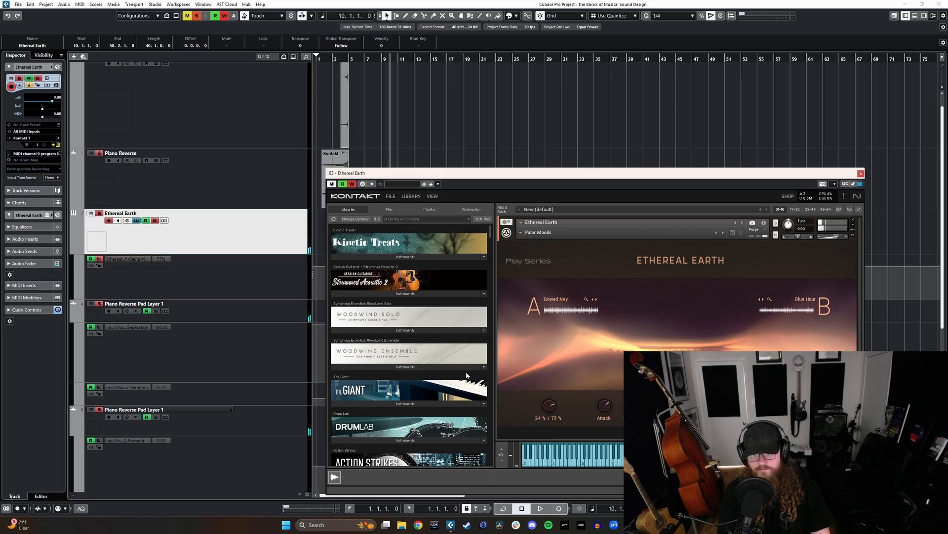
{"action": "left_click", "coordinate": [158, 220]}
- During playback from bar 8, close the instrument window and draw a gently waving Blend AB automation curve from about bar 11 to 49
{"action": "left_click", "coordinate": [379, 59]}
{"action": "key", "text": "space"}
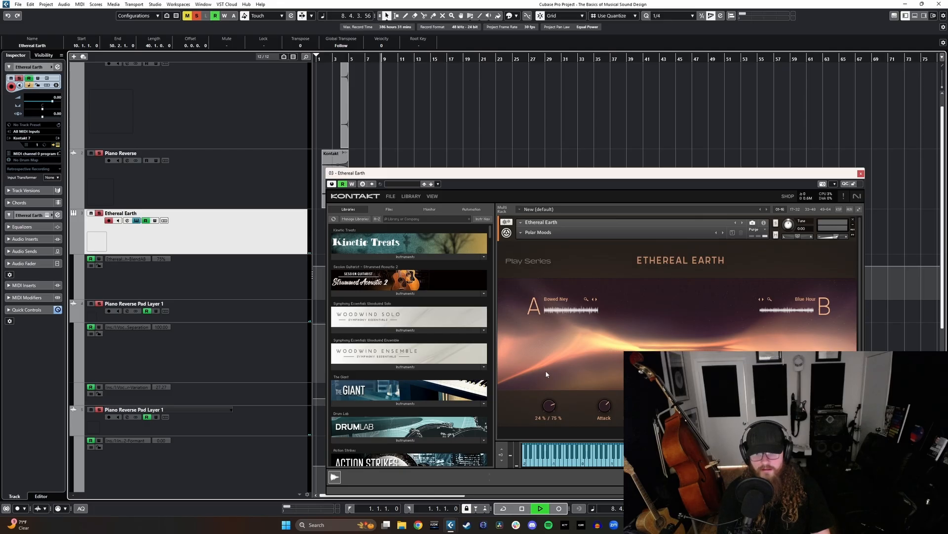
{"action": "left_click_drag", "start_coordinate": [461, 174], "coordinate": [561, 128]}
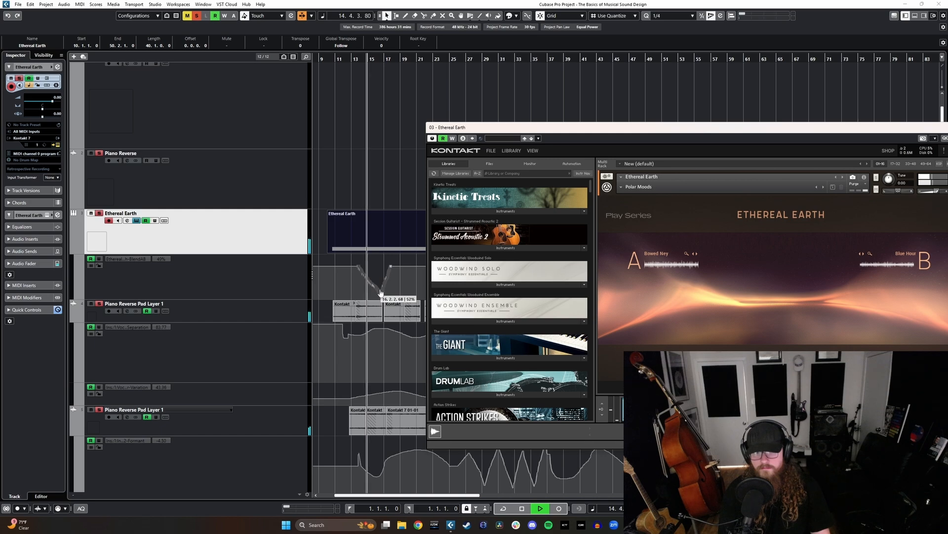
{"action": "left_click_drag", "start_coordinate": [778, 131], "coordinate": [627, 141]}
{"action": "left_click", "coordinate": [812, 137]}
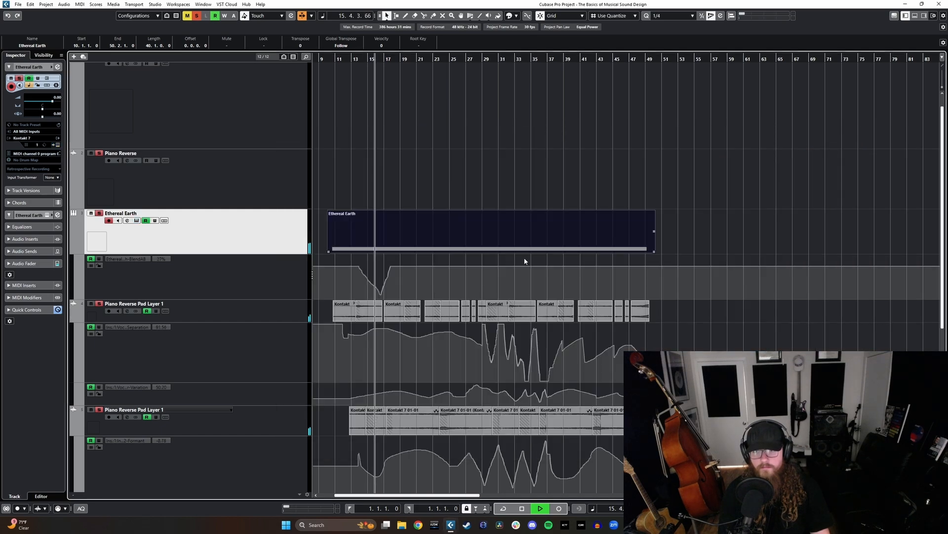
{"action": "mouse_move", "coordinate": [390, 273]}
{"action": "left_mouse_down"}
{"action": "mouse_move", "coordinate": [580, 285]}
{"action": "mouse_move", "coordinate": [652, 279]}
{"action": "left_mouse_up"}
{"action": "mouse_move", "coordinate": [366, 268]}
{"action": "left_mouse_down"}
{"action": "mouse_move", "coordinate": [340, 283]}
{"action": "mouse_move", "coordinate": [364, 271]}
{"action": "mouse_move", "coordinate": [422, 286]}
{"action": "left_mouse_up"}
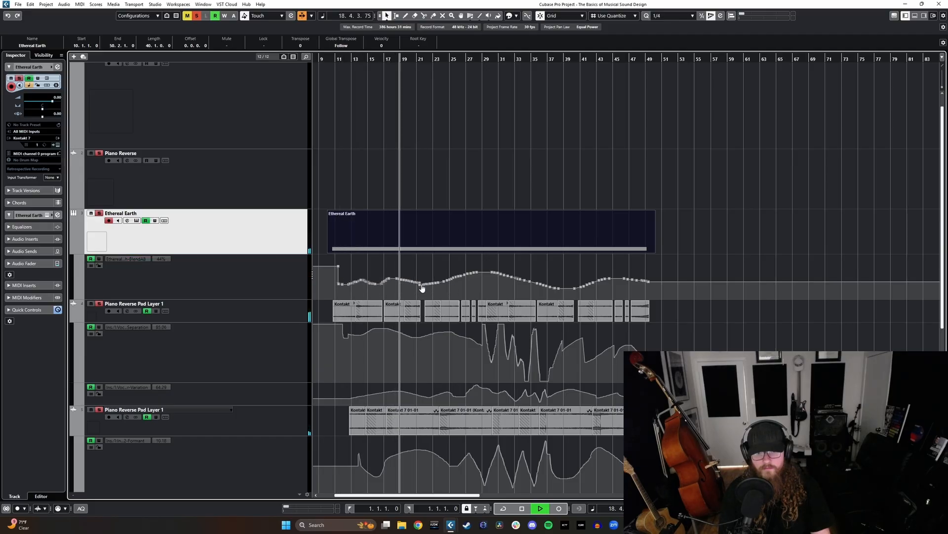
{"action": "key", "text": "space"}
{"action": "scroll", "coordinate": [444, 272], "scroll_direction": "down", "scroll_amount": 2}
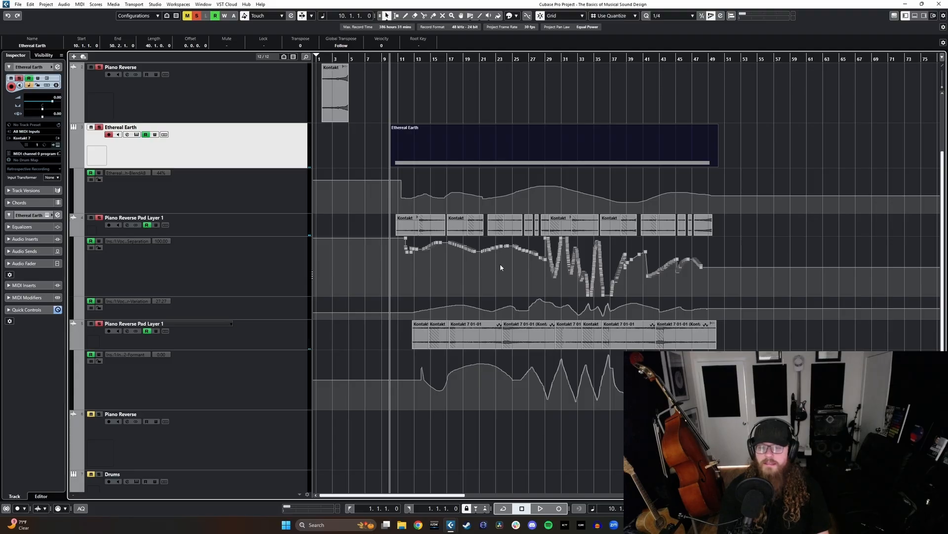
- Set the locators to the Ethereal Earth clip starting at bar 10 and extend the right locator to bar 93
{"action": "scroll", "coordinate": [500, 265], "scroll_direction": "down", "scroll_amount": 1}
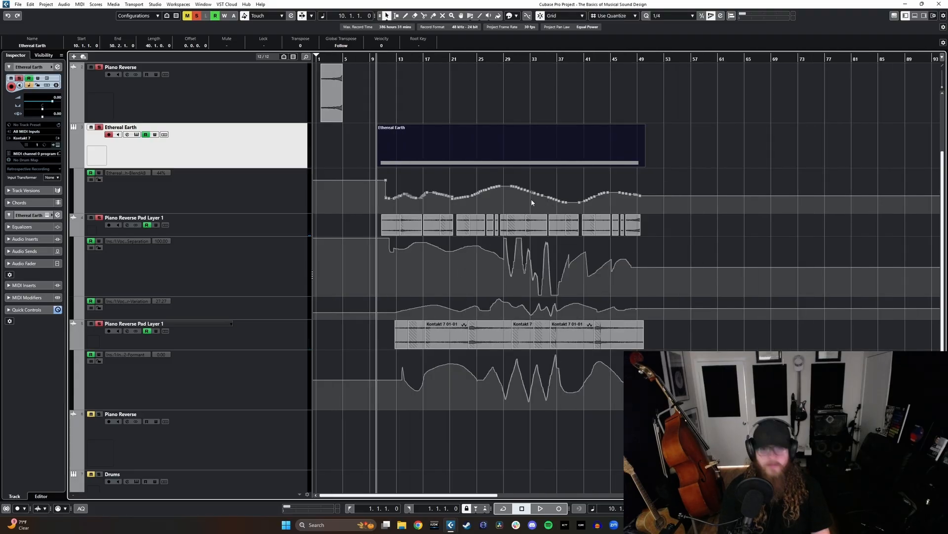
{"action": "key", "text": "p"}
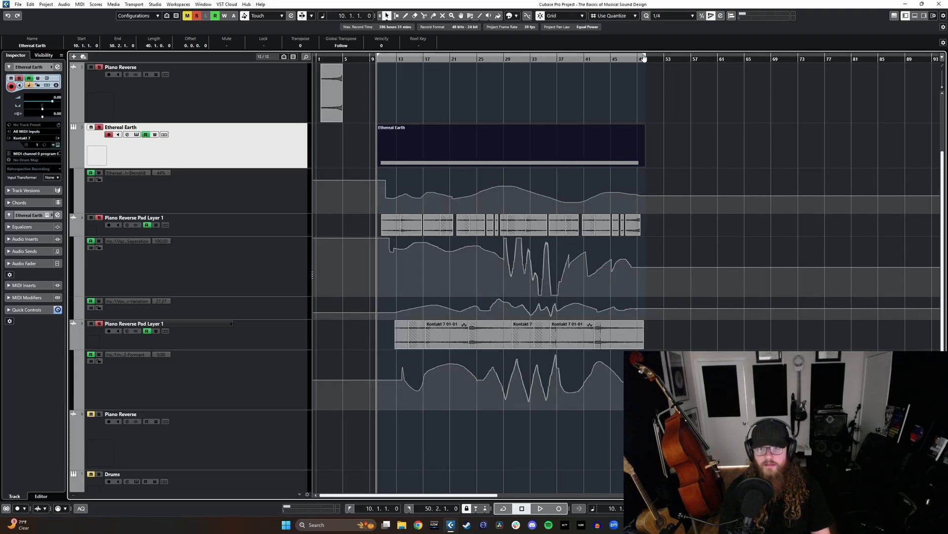
{"action": "left_click_drag", "start_coordinate": [644, 59], "coordinate": [934, 67]}
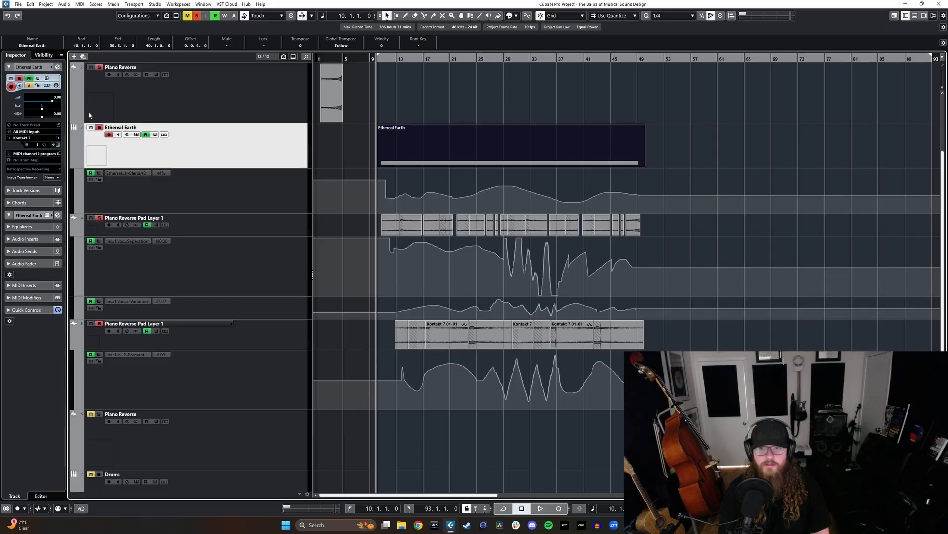
{"action": "scroll", "coordinate": [396, 206], "scroll_direction": "up", "scroll_amount": 3}
{"action": "scroll", "coordinate": [397, 206], "scroll_direction": "down", "scroll_amount": 3}
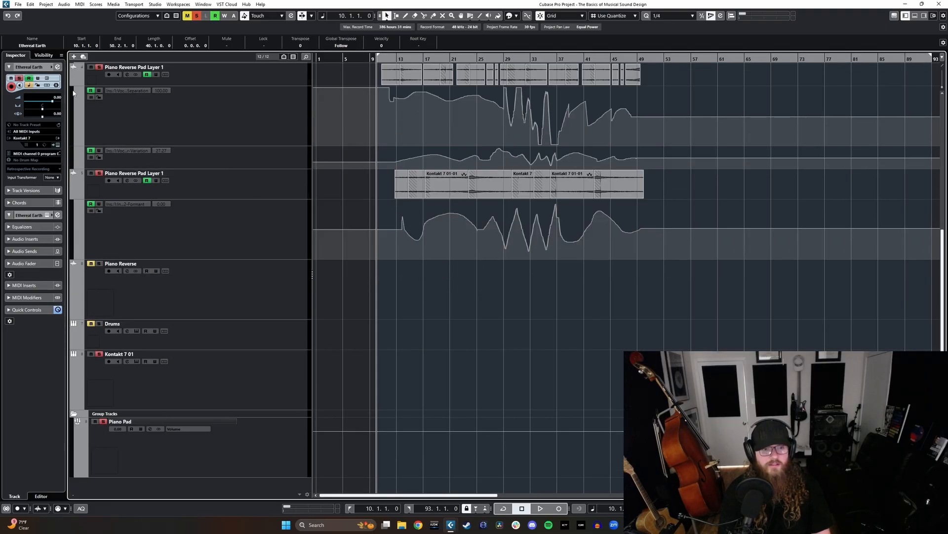
{"action": "scroll", "coordinate": [396, 247], "scroll_direction": "up", "scroll_amount": 3}
{"action": "left_click", "coordinate": [396, 253]}
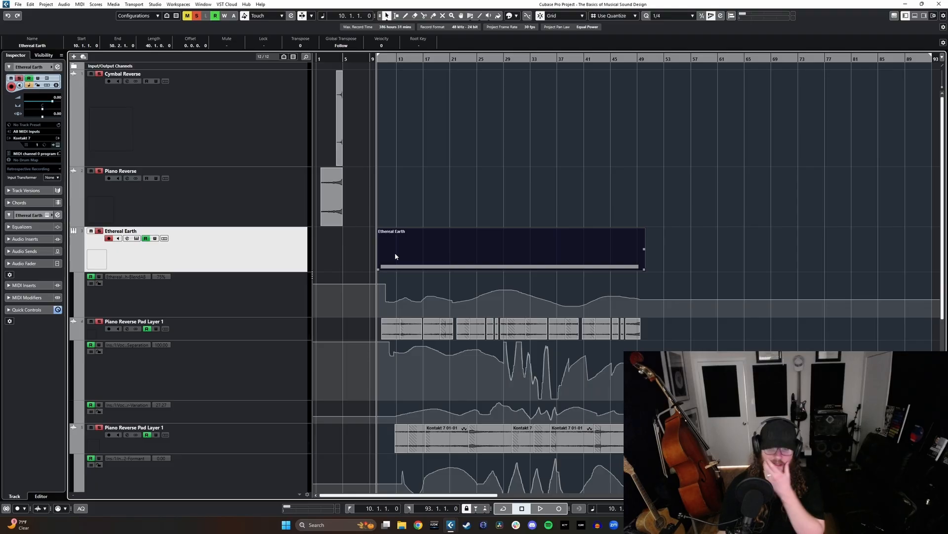
- Open the audio mixdown export and name the file C Minor Pad Design
{"action": "left_click", "coordinate": [18, 5]}
{"action": "mouse_move", "coordinate": [50, 118]}
{"action": "left_click", "coordinate": [137, 119]}
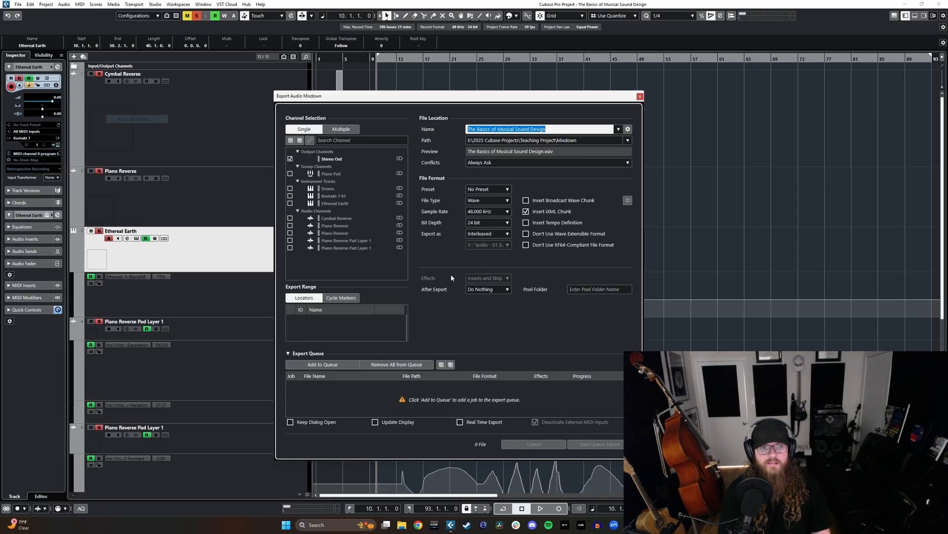
{"action": "left_click_drag", "start_coordinate": [547, 129], "coordinate": [487, 127]}
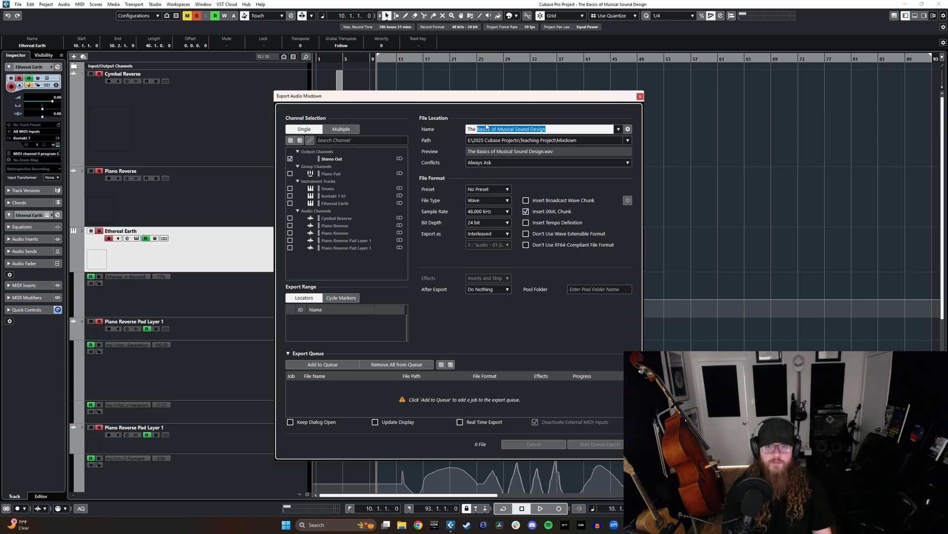
{"action": "key", "text": "BackSpace"}
{"action": "key", "text": "BackSpace"}
{"action": "key", "text": "BackSpace"}
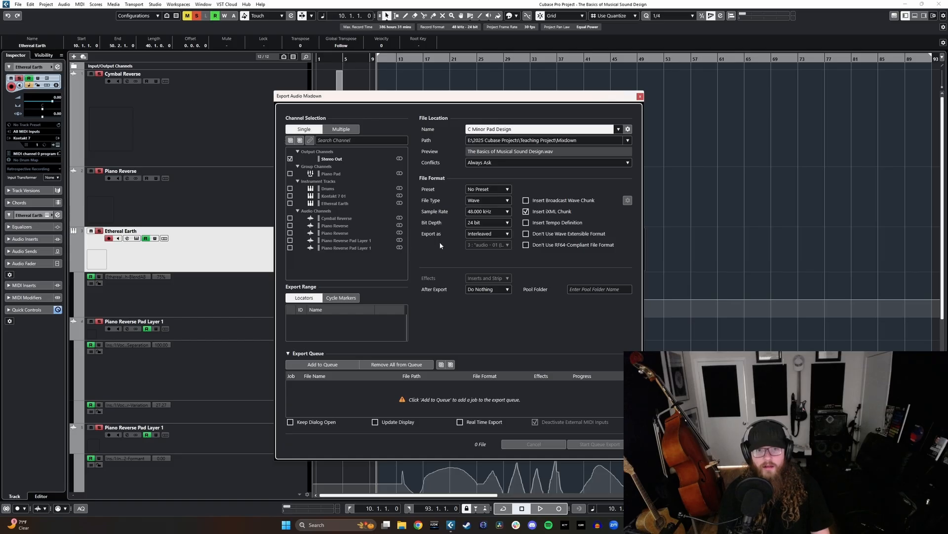
- Set the mixdown to create an audio track after export, add it to the export queue and run the queue
{"action": "left_click", "coordinate": [470, 292]}
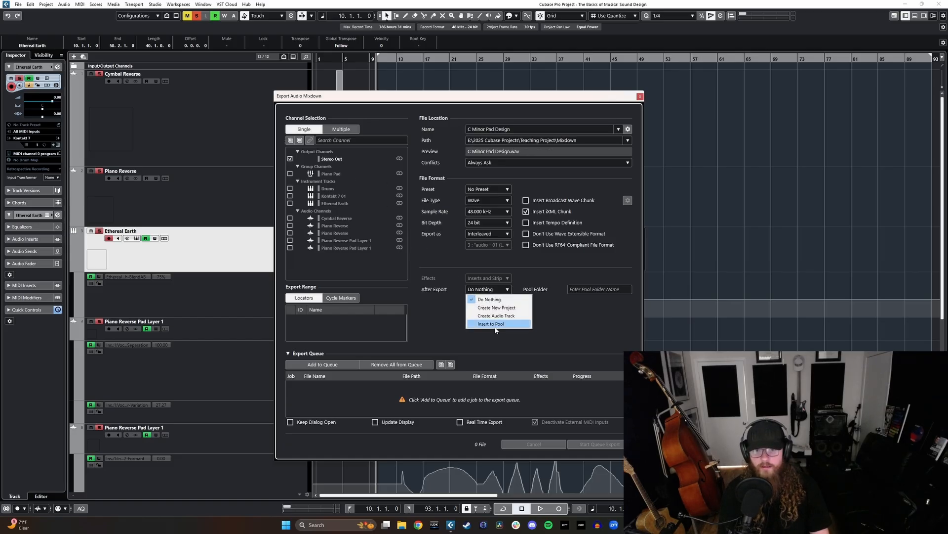
{"action": "left_click", "coordinate": [491, 324]}
{"action": "left_click", "coordinate": [486, 290]}
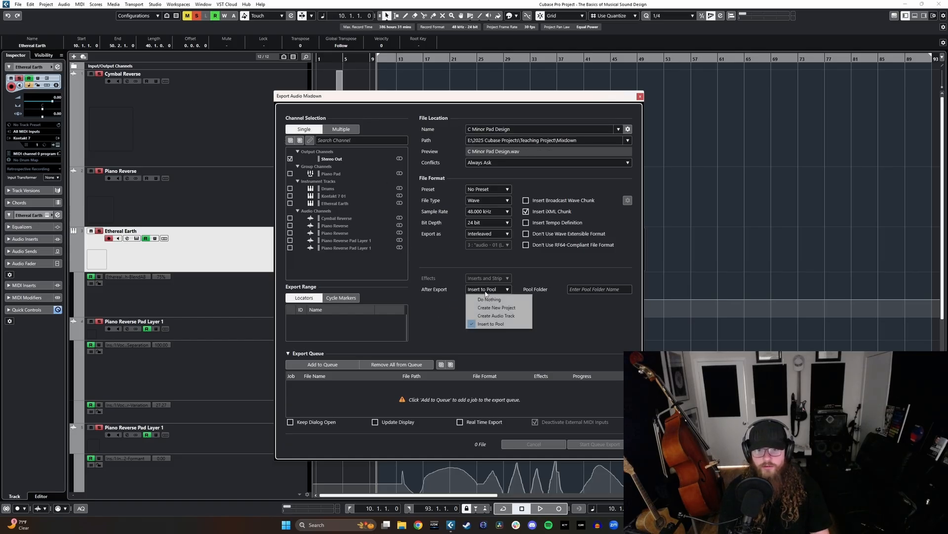
{"action": "left_click", "coordinate": [496, 315]}
{"action": "left_click", "coordinate": [330, 365]}
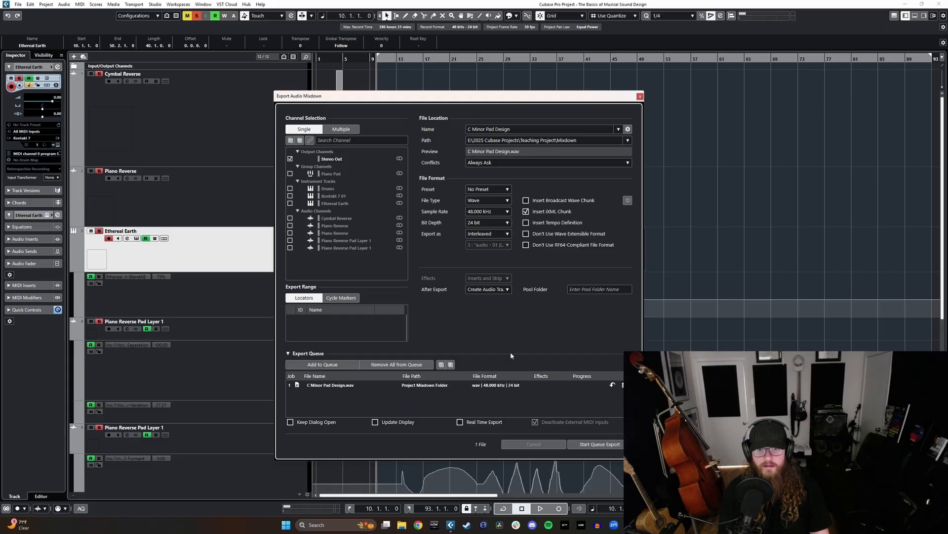
{"action": "left_click", "coordinate": [596, 445]}
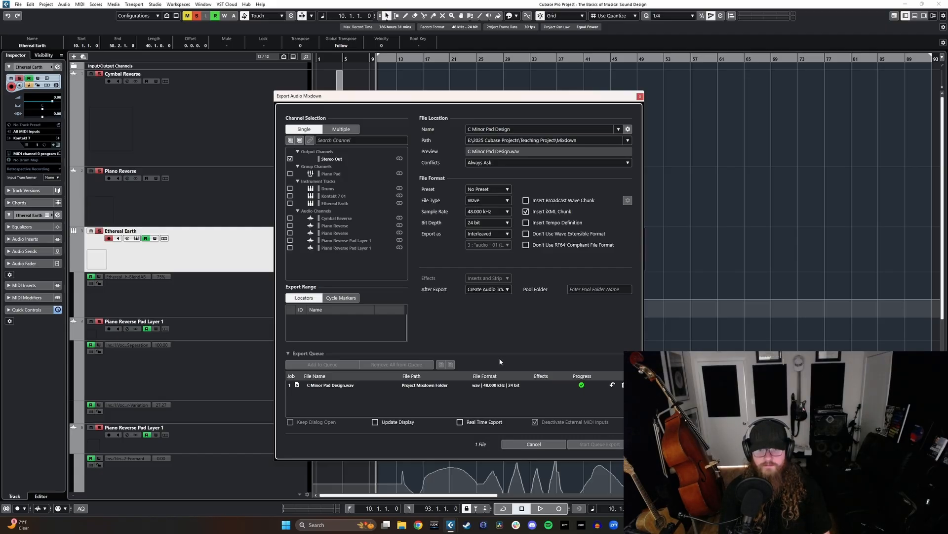
{"action": "left_click", "coordinate": [526, 324]}
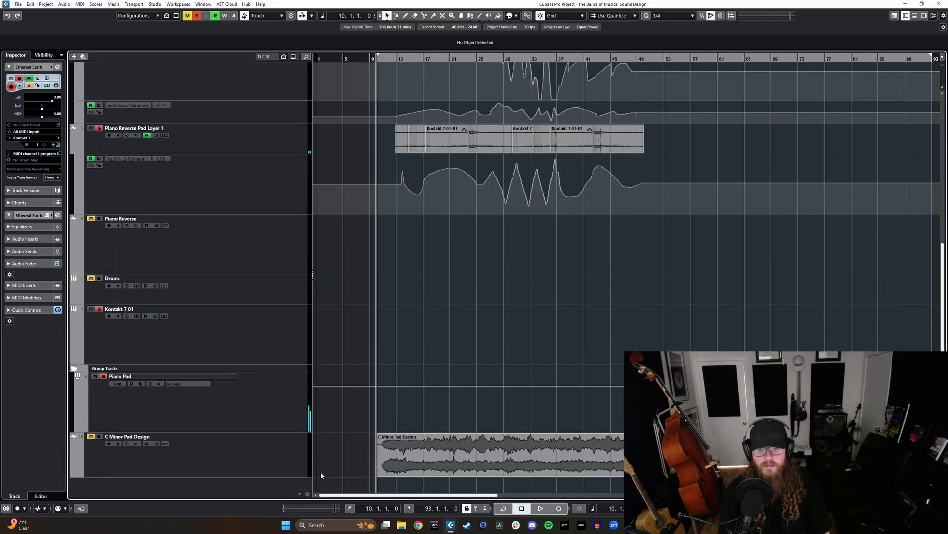
- Move the exported C Minor Pad Design track directly below the Piano Reverse Pad Layer 1 tracks
{"action": "left_click_drag", "start_coordinate": [275, 451], "coordinate": [282, 238]}
{"action": "scroll", "coordinate": [268, 268], "scroll_direction": "up", "scroll_amount": 6}
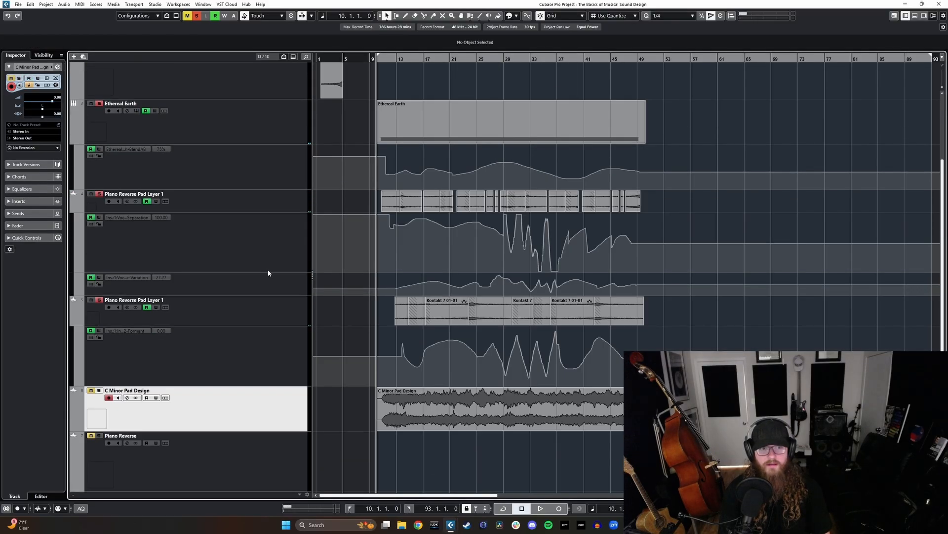
- Unsolo the Ethereal Earth and Piano Reverse Pad Layer 1 tracks, solo the C Minor Pad Design track and play it
{"action": "left_click", "coordinate": [261, 216]}
{"action": "scroll", "coordinate": [268, 342], "scroll_direction": "down", "scroll_amount": 2}
{"action": "left_click", "coordinate": [271, 308], "text": "shift"}
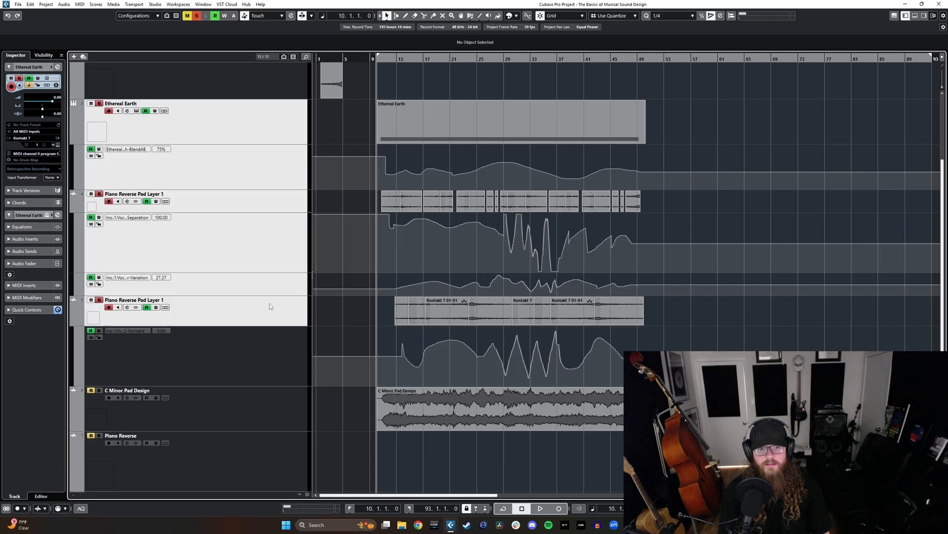
{"action": "left_click", "coordinate": [279, 403]}
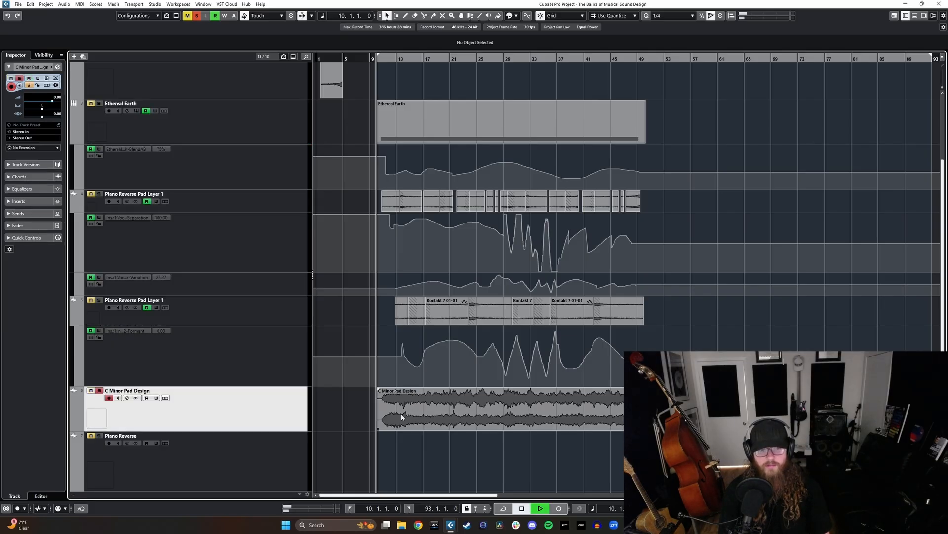
- Play the C Minor Pad Design track from bar 10 and check its level in the full mixer before stopping playback
{"action": "key", "text": "space"}
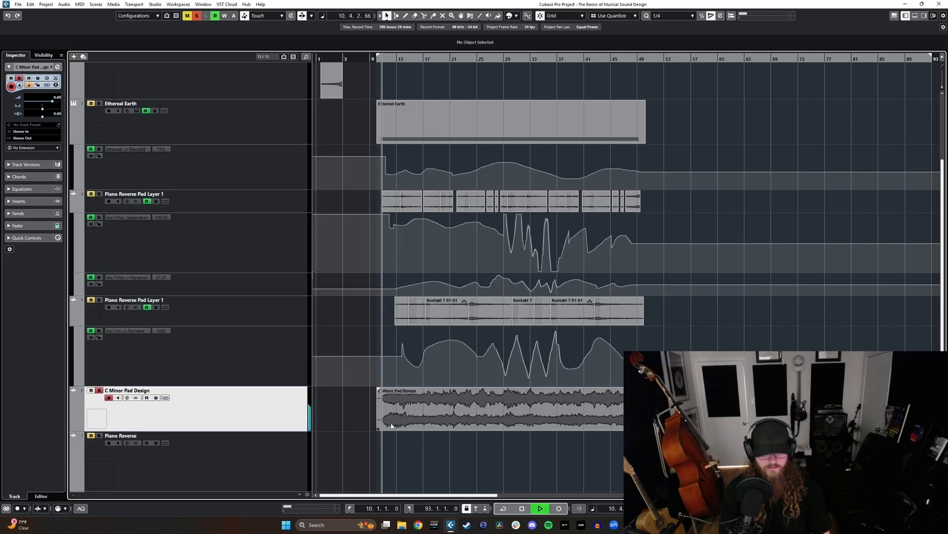
{"action": "key", "text": "F3"}
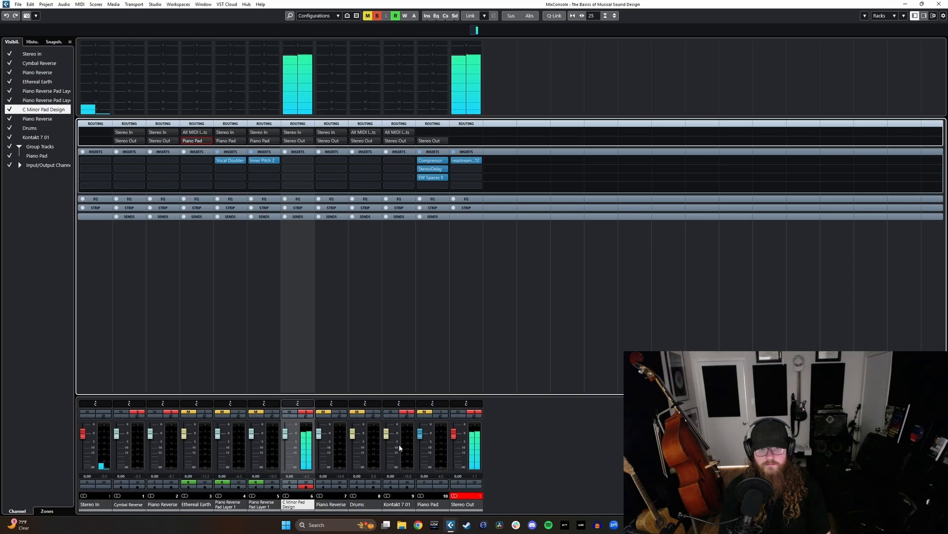
{"action": "key", "text": "F3"}
{"action": "scroll", "coordinate": [384, 377], "scroll_direction": "up", "scroll_amount": 5}
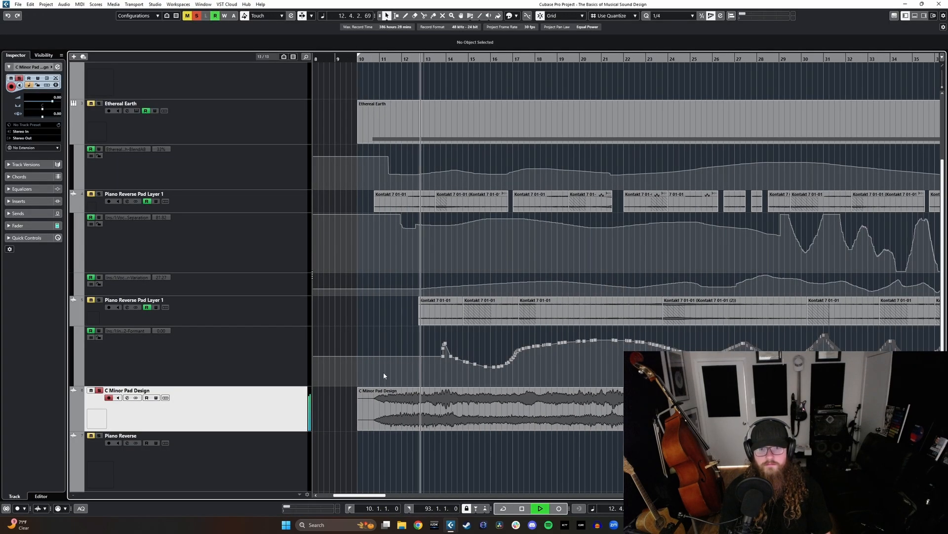
{"action": "key", "text": "space"}
- Examine the layers' automation curves around bars 10 to 14 and play the pad mixdown from about bar 25
{"action": "scroll", "coordinate": [382, 269], "scroll_direction": "up", "scroll_amount": 3}
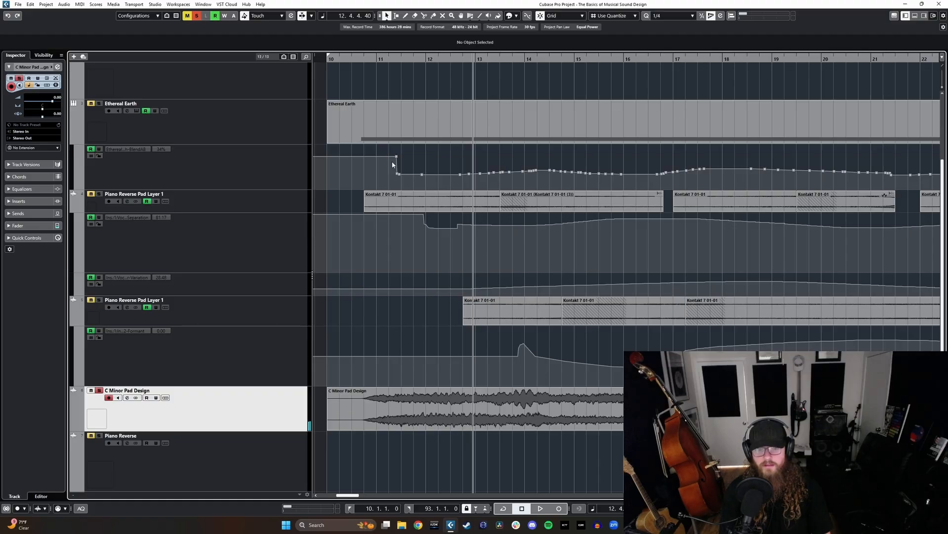
{"action": "scroll", "coordinate": [359, 169], "scroll_direction": "left", "scroll_amount": 2}
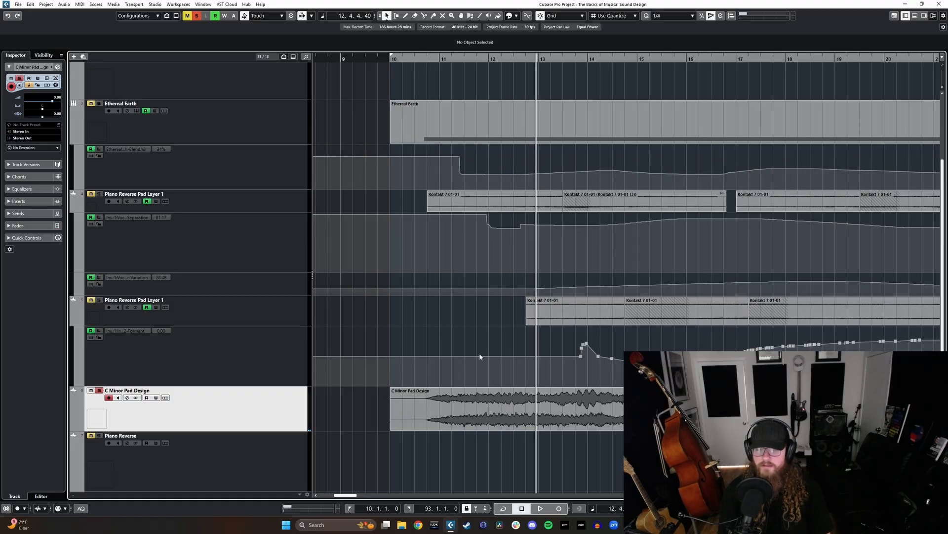
{"action": "scroll", "coordinate": [480, 353], "scroll_direction": "down", "scroll_amount": 3}
{"action": "scroll", "coordinate": [491, 358], "scroll_direction": "down", "scroll_amount": 3}
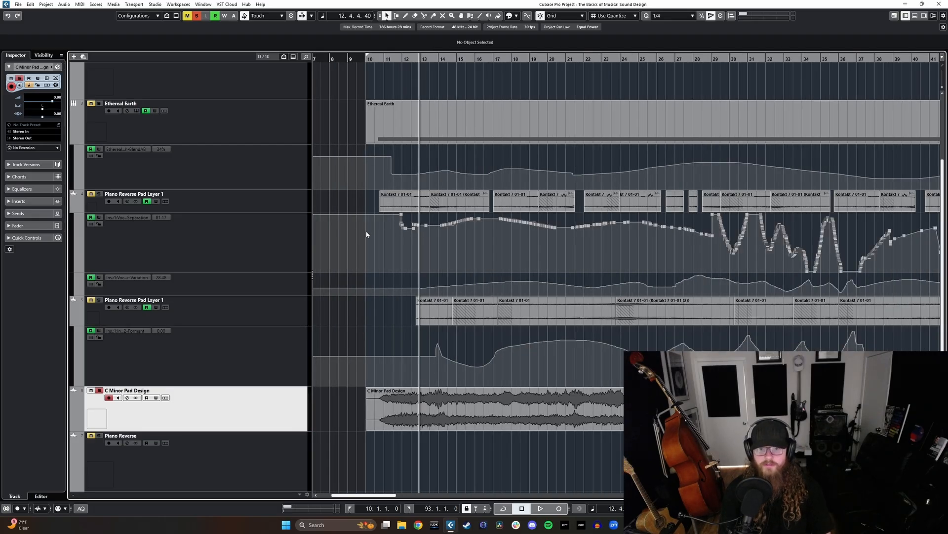
{"action": "scroll", "coordinate": [364, 229], "scroll_direction": "up", "scroll_amount": 4}
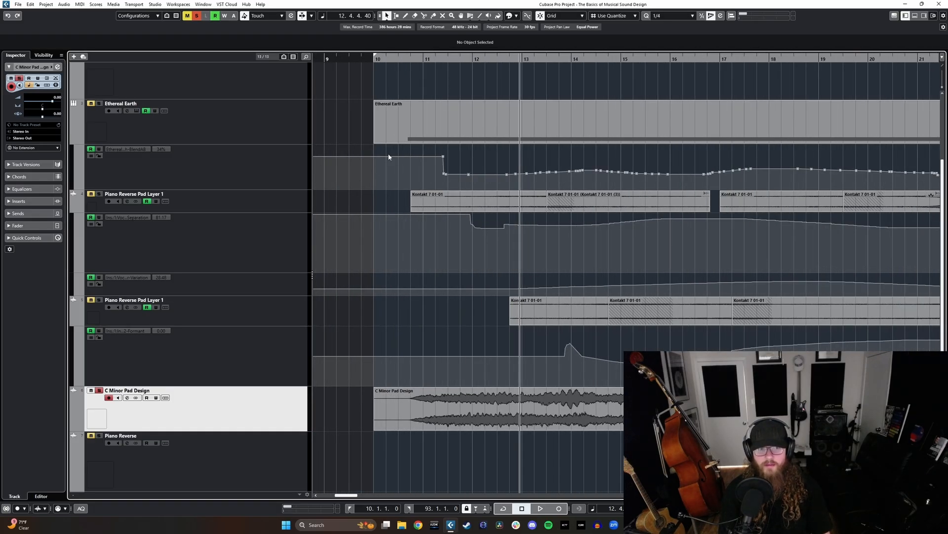
{"action": "scroll", "coordinate": [414, 190], "scroll_direction": "down", "scroll_amount": 8}
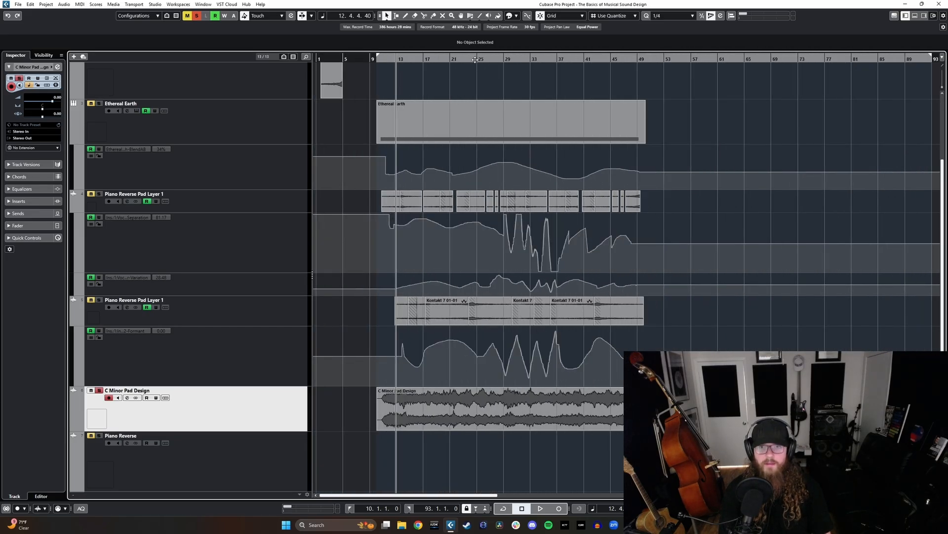
{"action": "left_click", "coordinate": [475, 60]}
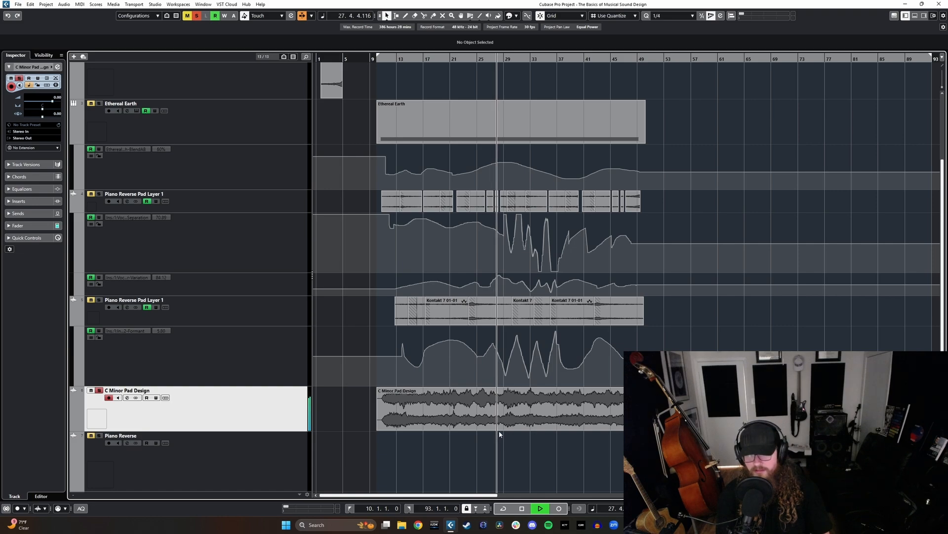
{"action": "key", "text": "space"}
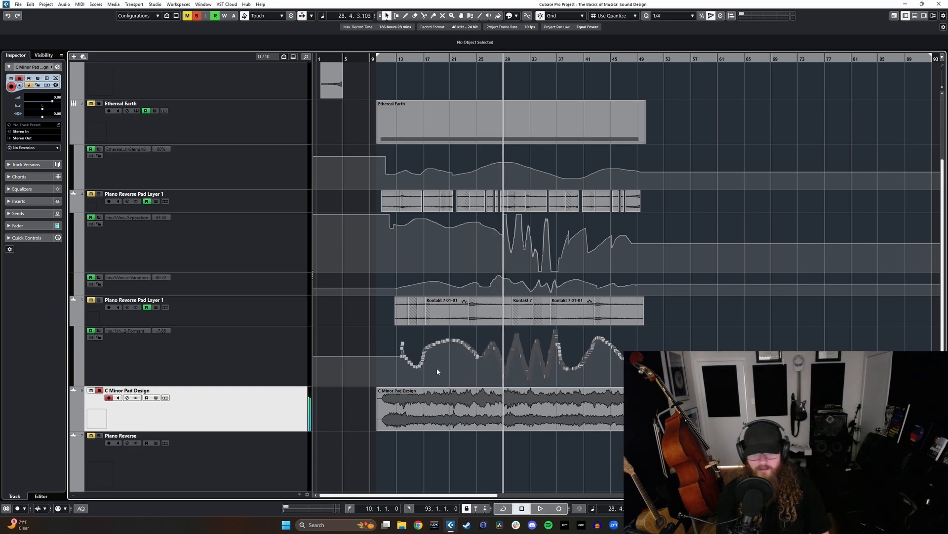
- Unsolo the C Minor Pad Design track and return to the Ethereal Earth track in the track list
{"action": "scroll", "coordinate": [381, 363], "scroll_direction": "up", "scroll_amount": 3}
{"action": "scroll", "coordinate": [376, 364], "scroll_direction": "down", "scroll_amount": 3}
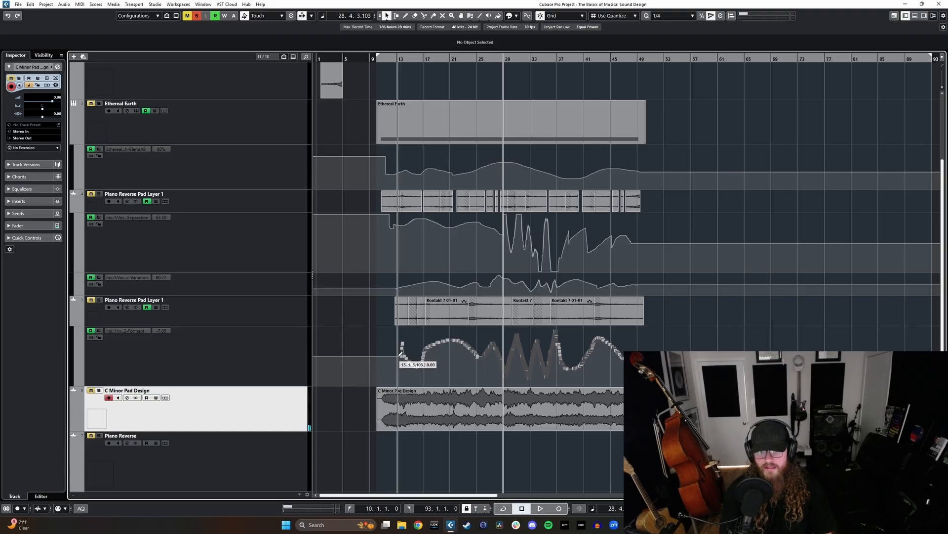
{"action": "scroll", "coordinate": [296, 392], "scroll_direction": "up", "scroll_amount": 4}
{"action": "scroll", "coordinate": [384, 366], "scroll_direction": "down", "scroll_amount": 3}
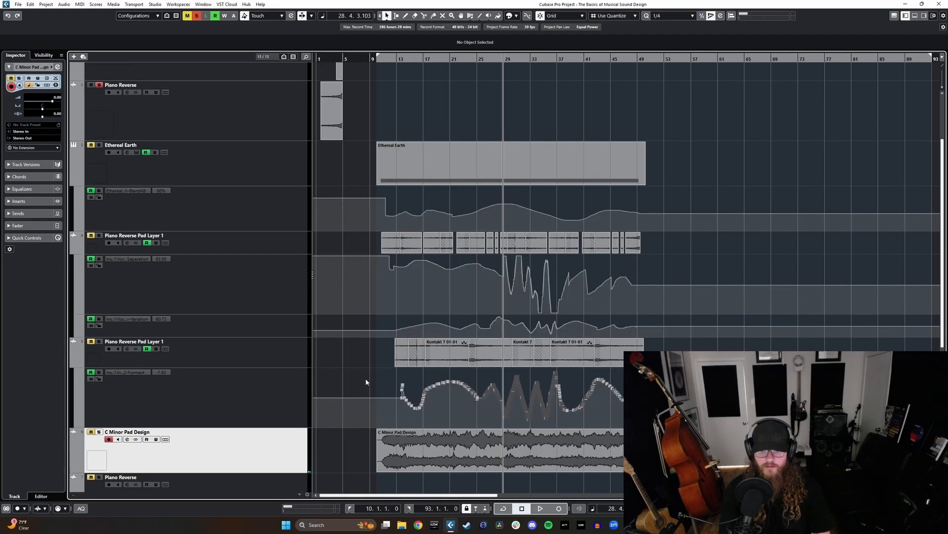
{"action": "scroll", "coordinate": [345, 345], "scroll_direction": "down", "scroll_amount": 6}
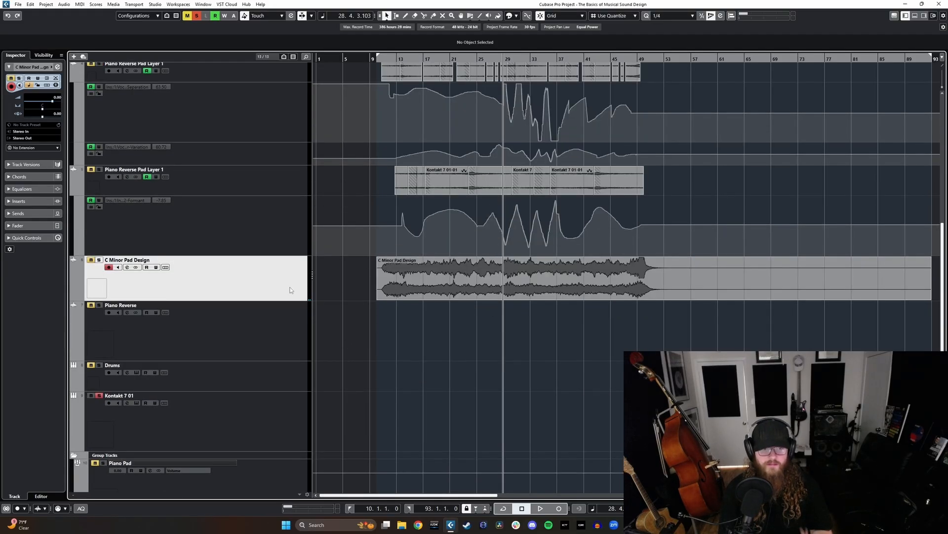
{"action": "scroll", "coordinate": [274, 284], "scroll_direction": "up", "scroll_amount": 3}
{"action": "scroll", "coordinate": [277, 283], "scroll_direction": "up", "scroll_amount": 6}
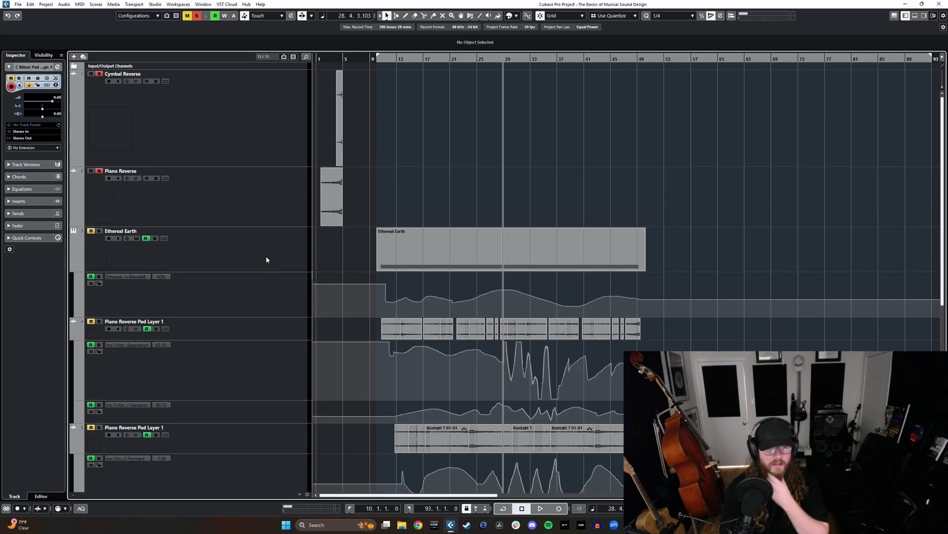
- Add a folder track named Pad Folder and place it directly above the Ethereal Earth track
{"action": "left_click", "coordinate": [266, 259]}
{"action": "left_click", "coordinate": [74, 56]}
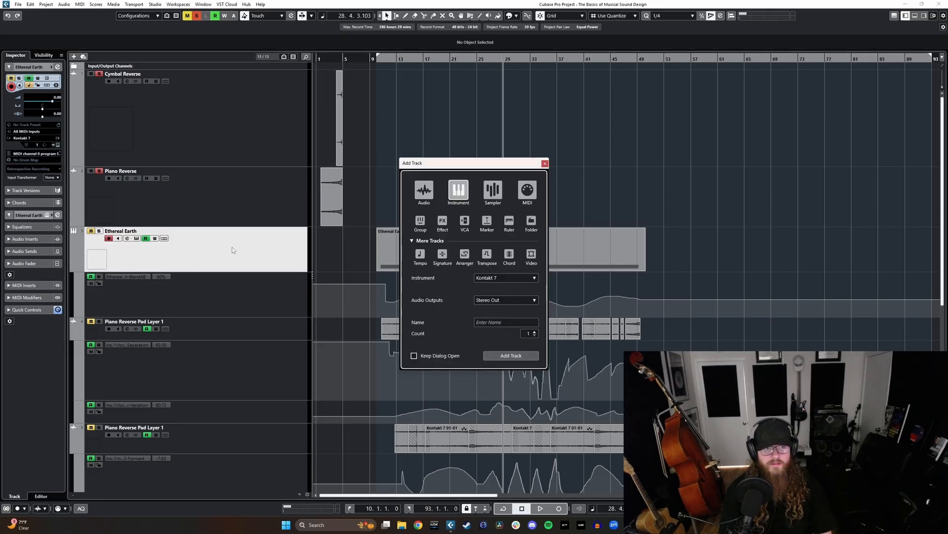
{"action": "left_click", "coordinate": [531, 220]}
{"action": "left_click", "coordinate": [495, 321]}
{"action": "type", "text": "Pad Folder"}
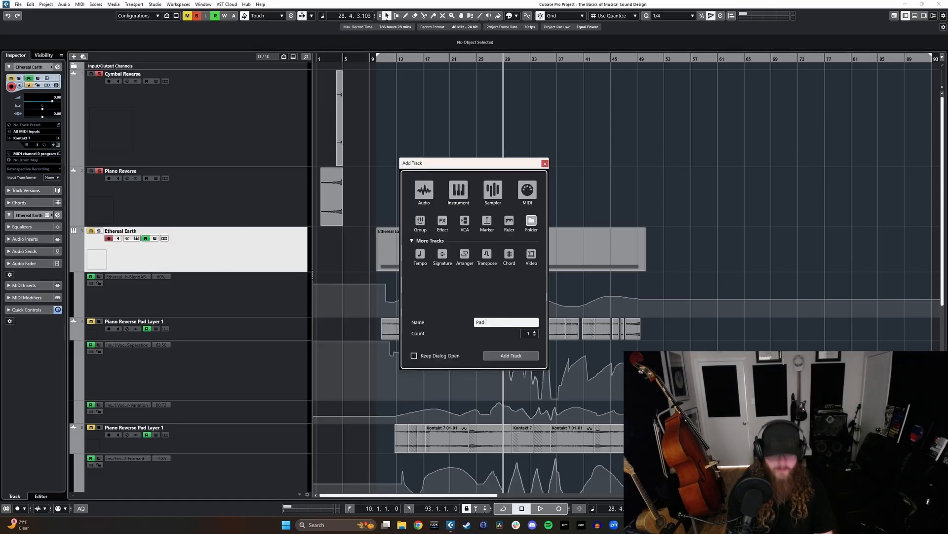
{"action": "left_click", "coordinate": [512, 355]}
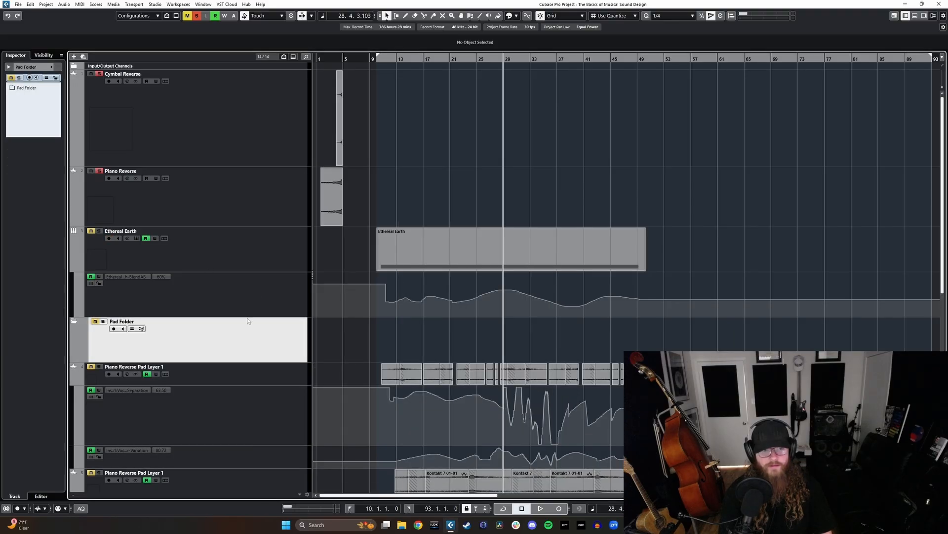
{"action": "left_click_drag", "start_coordinate": [248, 336], "coordinate": [245, 247]}
- Move the Ethereal Earth, both Piano Reverse Pad Layer 1 and C Minor Pad Design tracks into Pad Folder and collapse the folder
{"action": "left_click", "coordinate": [275, 300]}
{"action": "scroll", "coordinate": [275, 312], "scroll_direction": "down", "scroll_amount": 2}
{"action": "scroll", "coordinate": [275, 328], "scroll_direction": "down", "scroll_amount": 4}
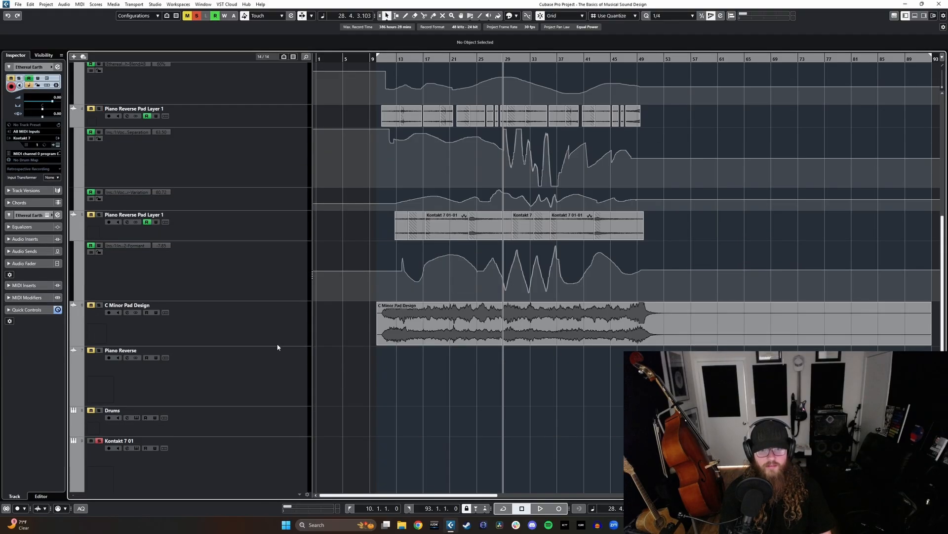
{"action": "left_click", "coordinate": [269, 326], "text": "shift"}
{"action": "scroll", "coordinate": [256, 304], "scroll_direction": "up", "scroll_amount": 6}
{"action": "left_click_drag", "start_coordinate": [231, 285], "coordinate": [242, 261]}
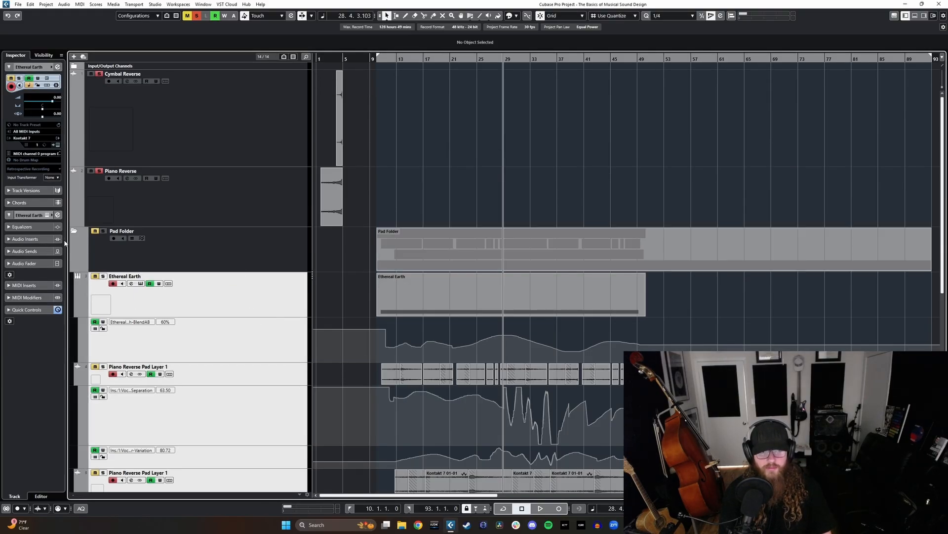
{"action": "left_click", "coordinate": [73, 230]}
{"action": "left_click", "coordinate": [269, 257]}
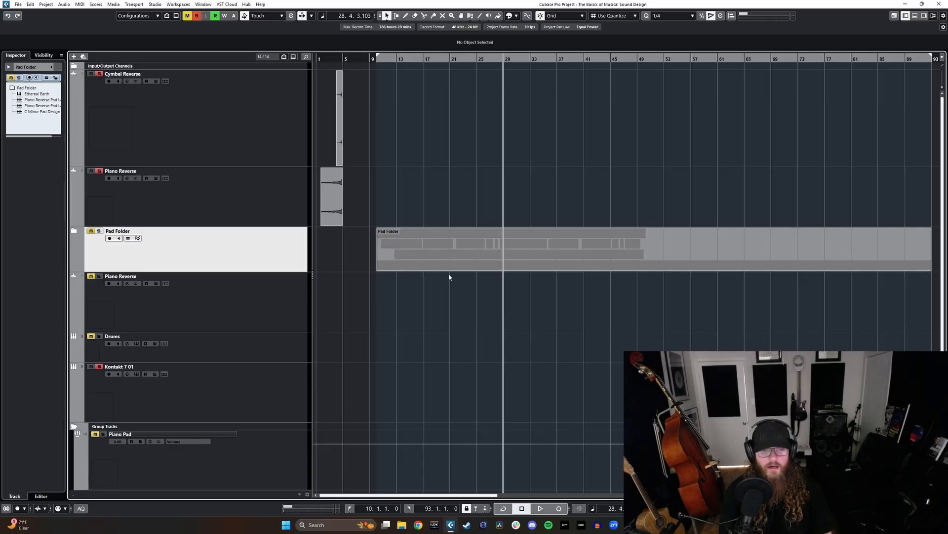
{"action": "left_click", "coordinate": [74, 231]}
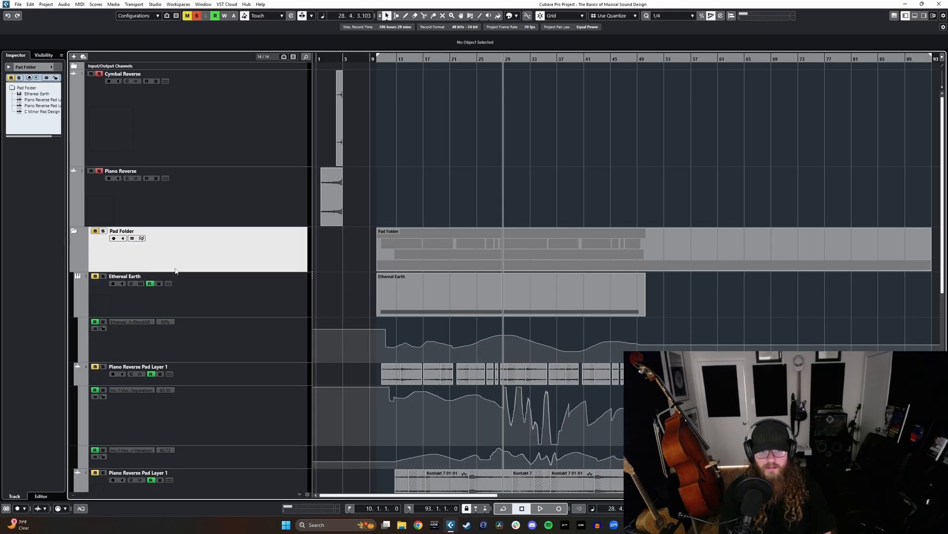
{"action": "left_click", "coordinate": [75, 232]}
- Rename the Kontakt 7 01 instrument track as Giant
{"action": "left_click", "coordinate": [249, 304]}
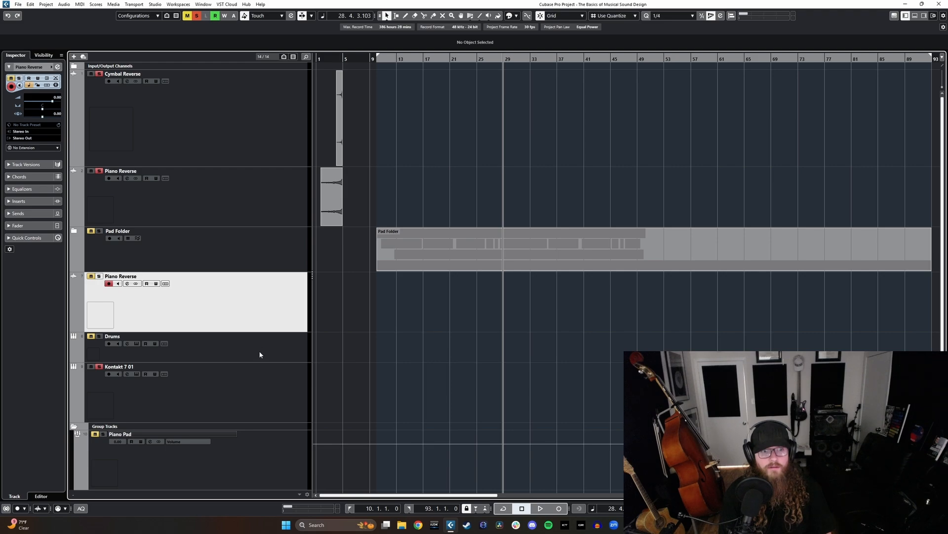
{"action": "left_click", "coordinate": [262, 393]}
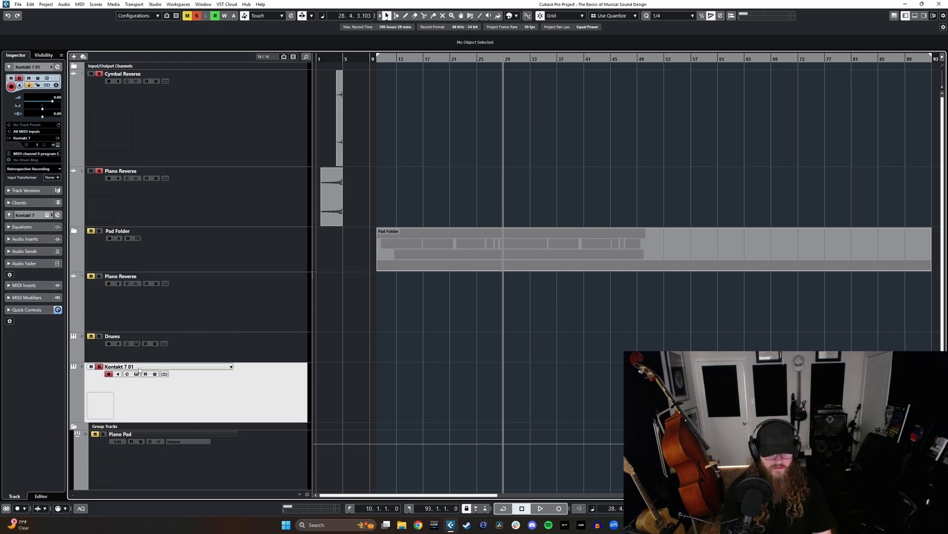
{"action": "double_click", "coordinate": [139, 370]}
{"action": "type", "text": "Giant"}
{"action": "key", "text": "Return"}
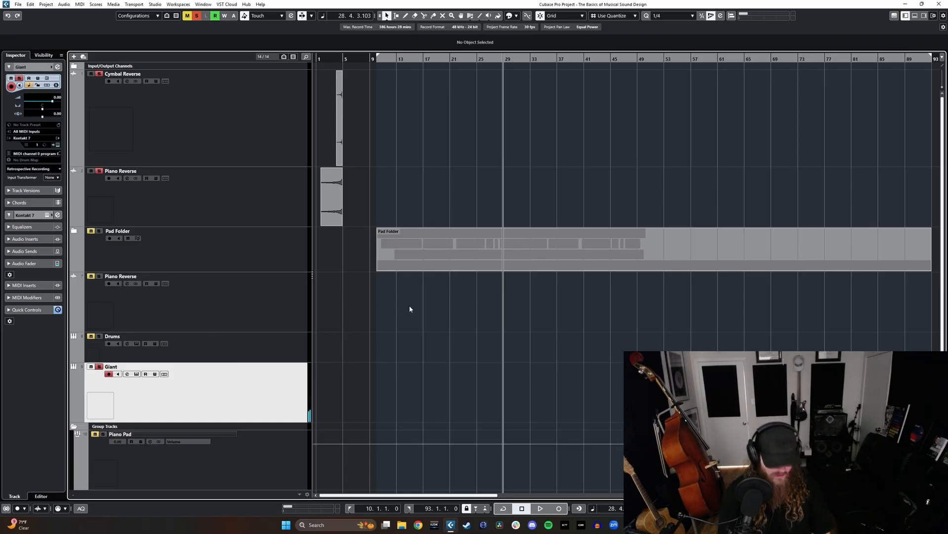
- Show the MixConsole below the arrangement with the channel inserts visible and reduce its height
{"action": "key", "text": "ctrl+alt+e"}
{"action": "left_click", "coordinate": [94, 496]}
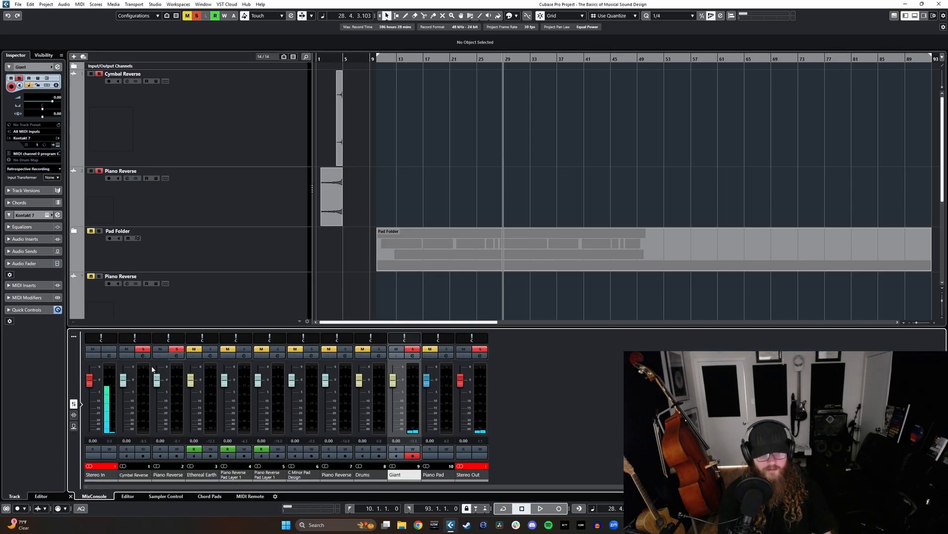
{"action": "left_click", "coordinate": [73, 415]}
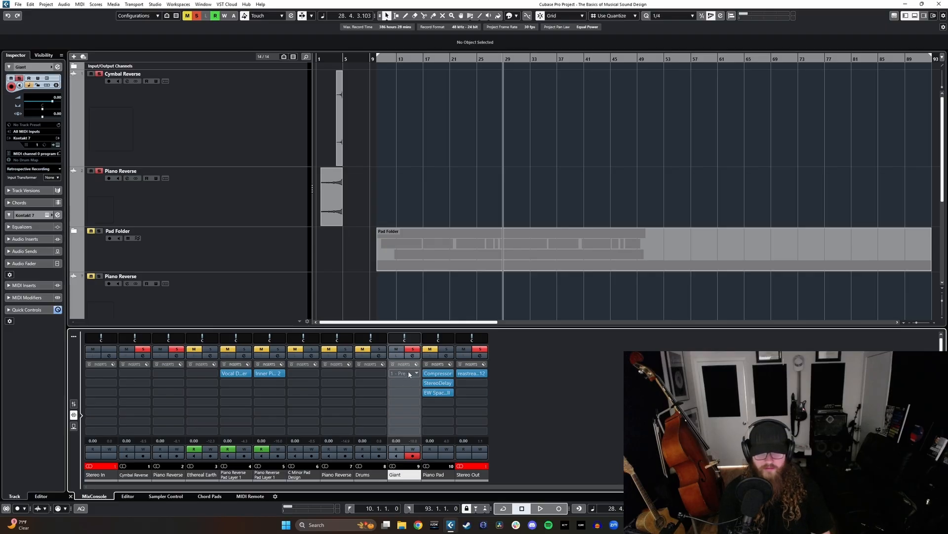
{"action": "left_click_drag", "start_coordinate": [446, 326], "coordinate": [444, 332]}
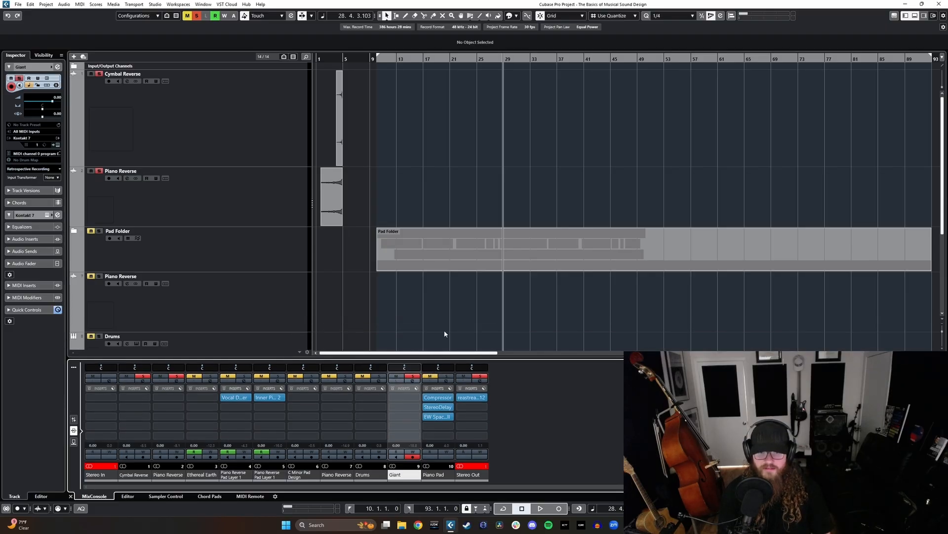
- Insert the Vast plug-in in the Giant channel's first insert slot and load its Pad Maker preset from Creative Textures
{"action": "scroll", "coordinate": [449, 329], "scroll_direction": "down", "scroll_amount": 3}
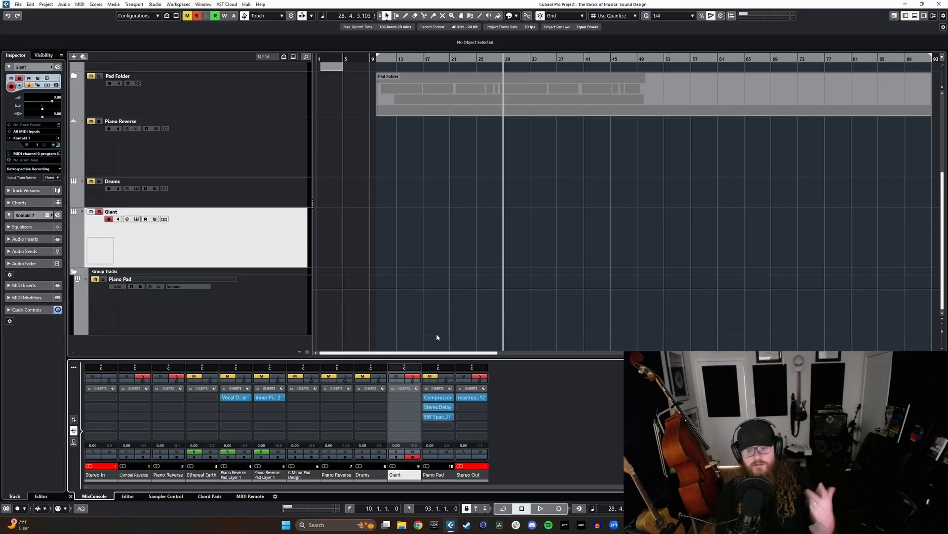
{"action": "left_click", "coordinate": [404, 397]}
{"action": "type", "text": "vas"}
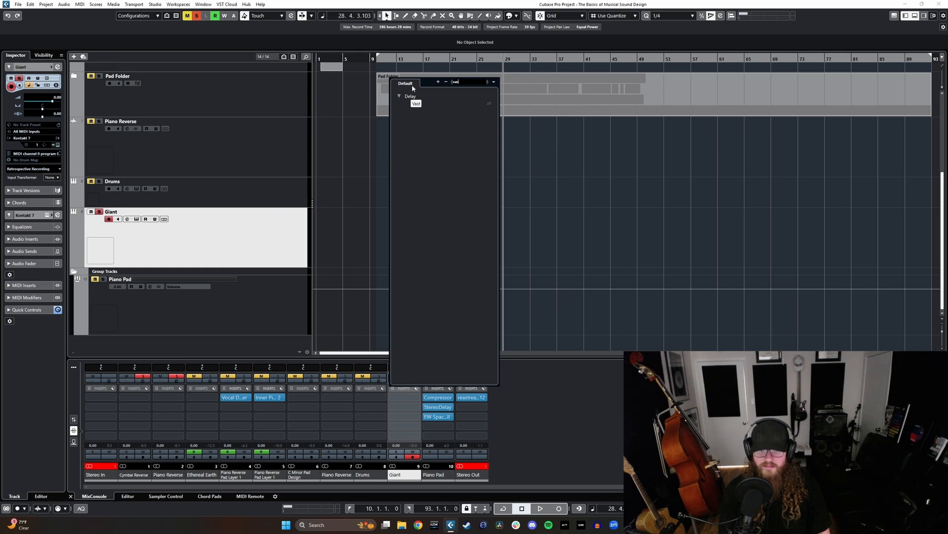
{"action": "left_click", "coordinate": [416, 105]}
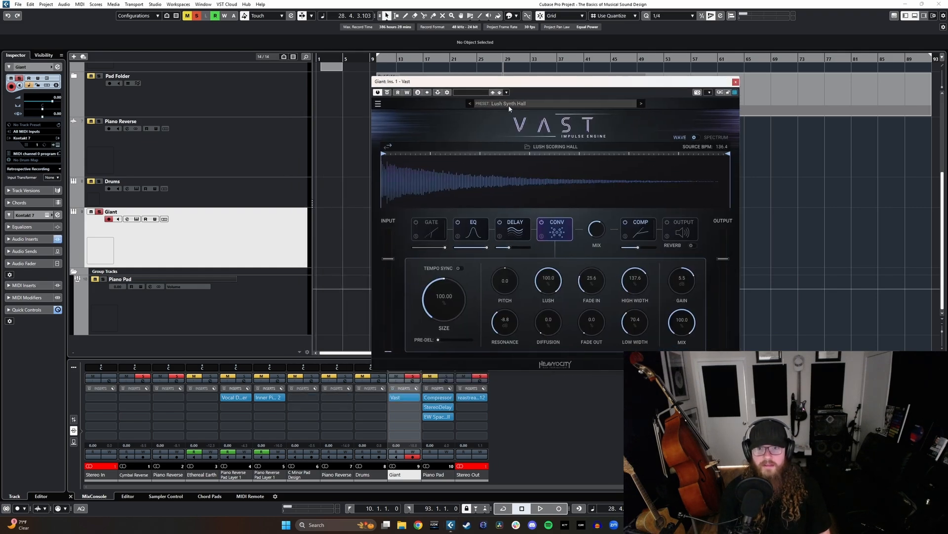
{"action": "left_click", "coordinate": [509, 103]}
{"action": "mouse_move", "coordinate": [508, 197]}
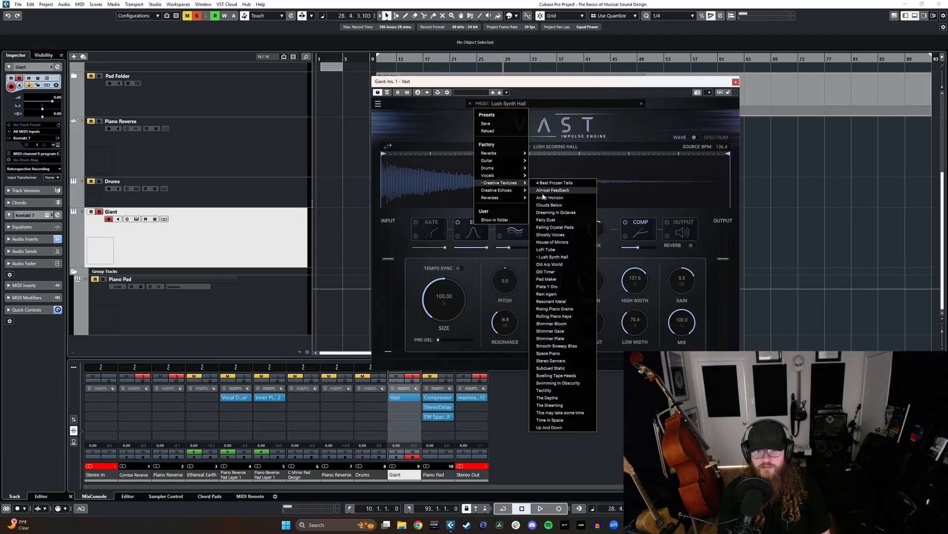
{"action": "left_click", "coordinate": [548, 279]}
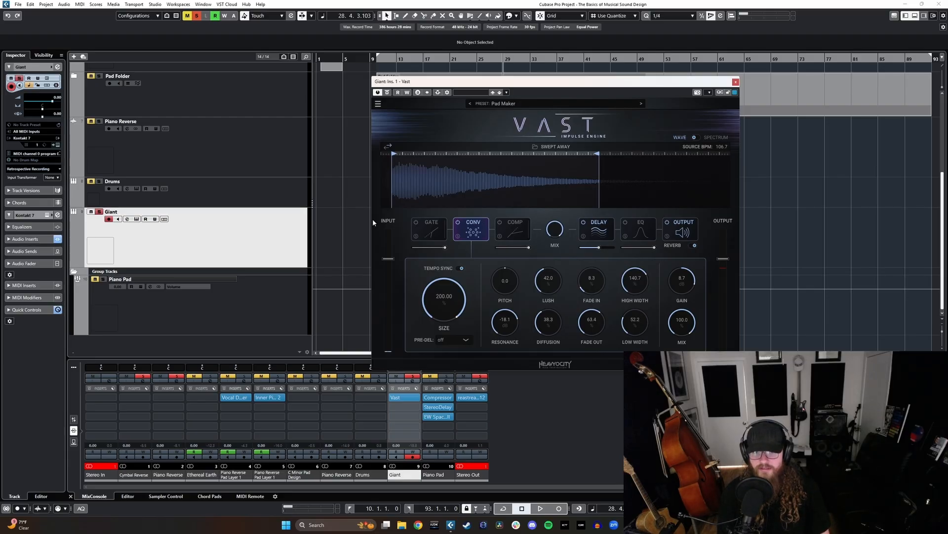
{"action": "left_click", "coordinate": [736, 81]}
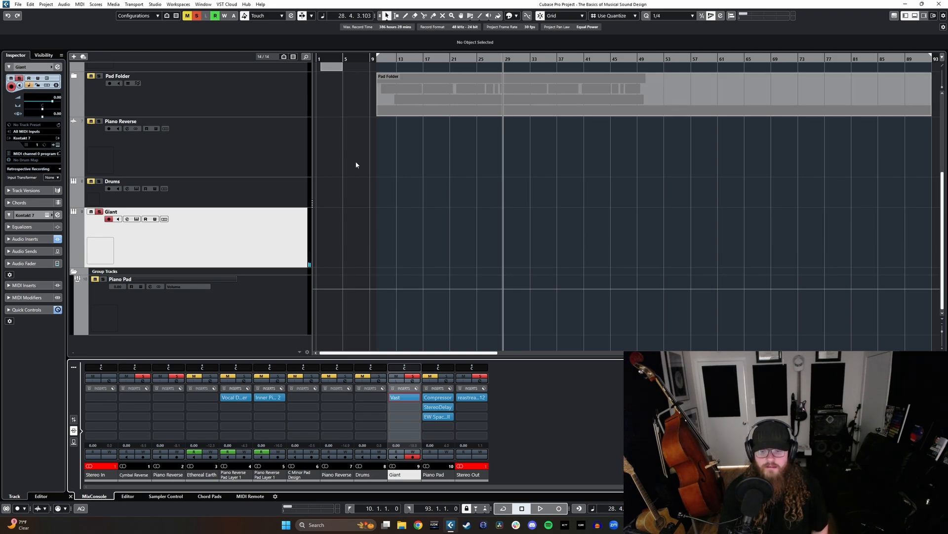
- Bypass Vast on the Giant channel to check the dry piano in Kontakt and on the mixer meters, and re-enable Vast
{"action": "left_click", "coordinate": [393, 397]}
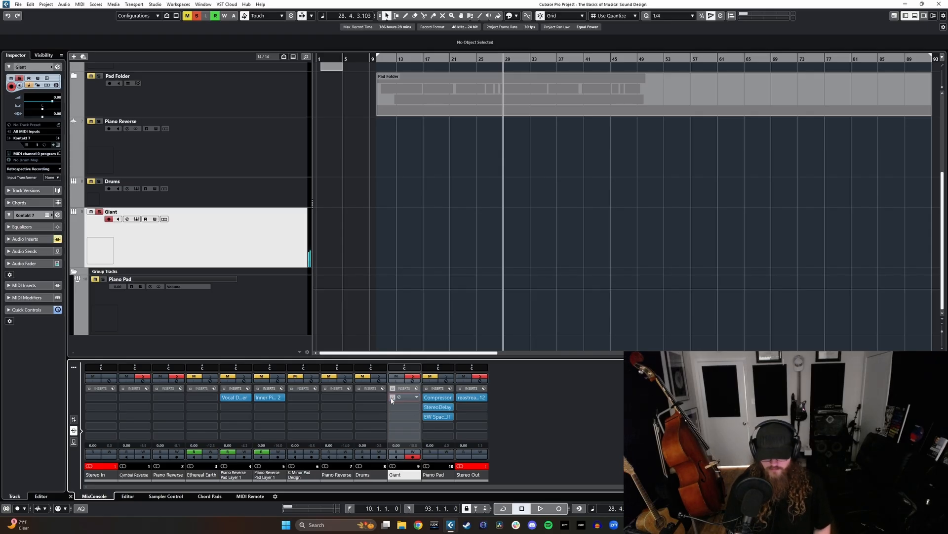
{"action": "key", "text": "F11"}
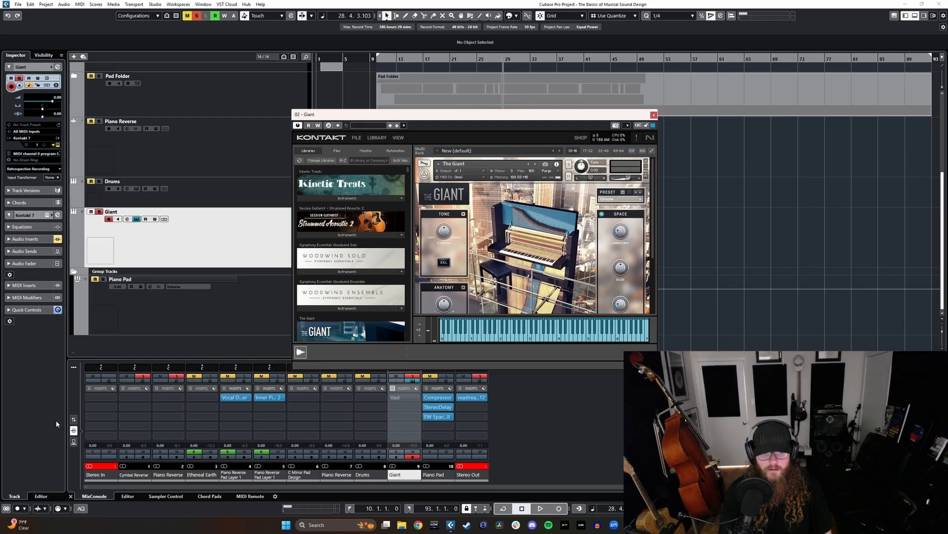
{"action": "left_click", "coordinate": [73, 419]}
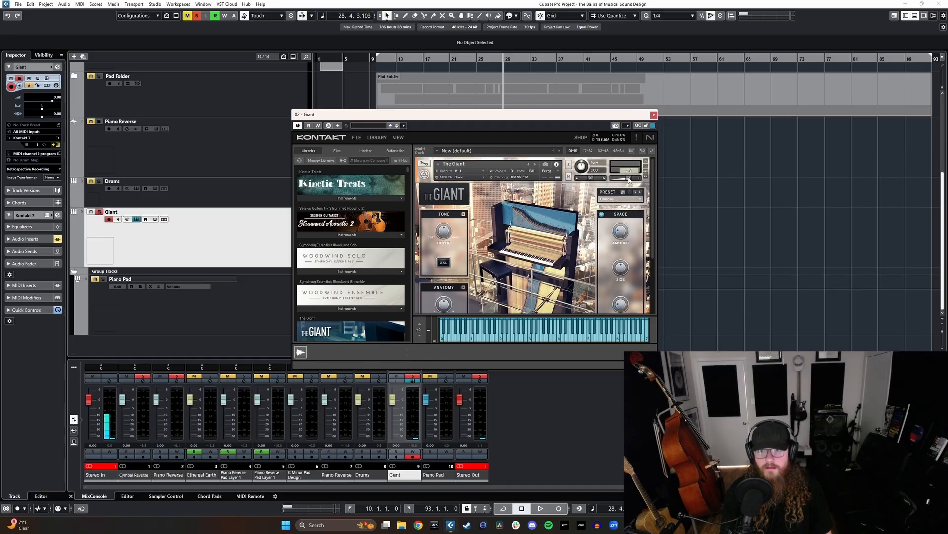
{"action": "left_click", "coordinate": [654, 115]}
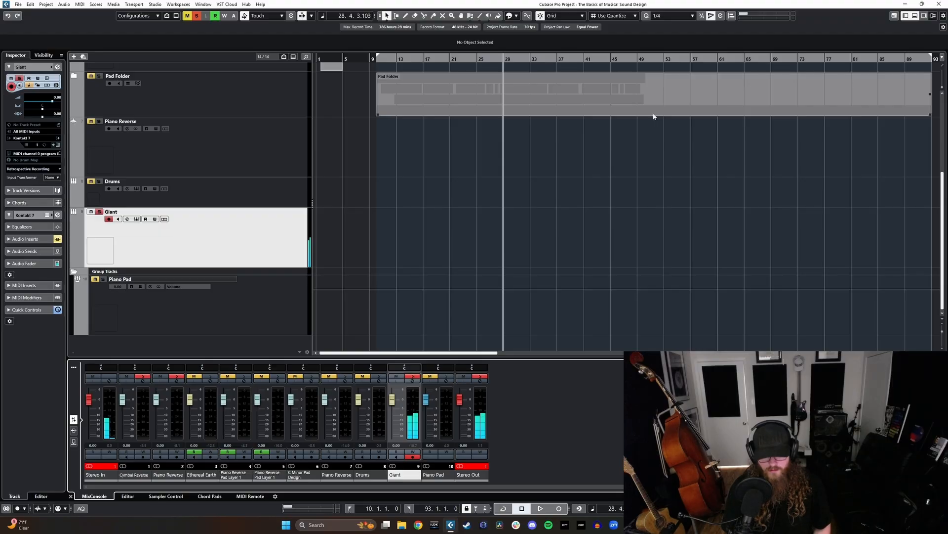
{"action": "left_click", "coordinate": [74, 430]}
{"action": "left_click", "coordinate": [394, 398]}
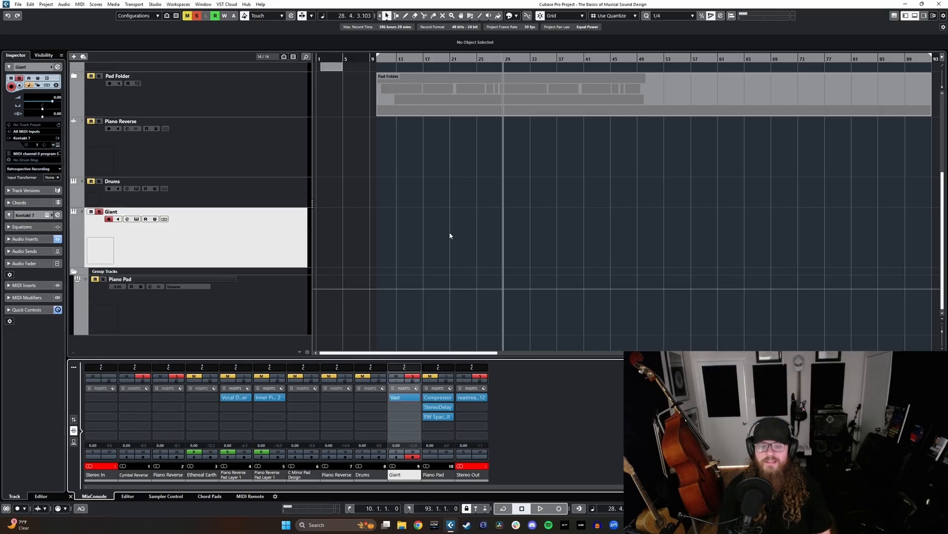
- Move the Giant track directly below Pad Folder and bypass the Vast insert on its channel
{"action": "left_click_drag", "start_coordinate": [292, 233], "coordinate": [296, 148]}
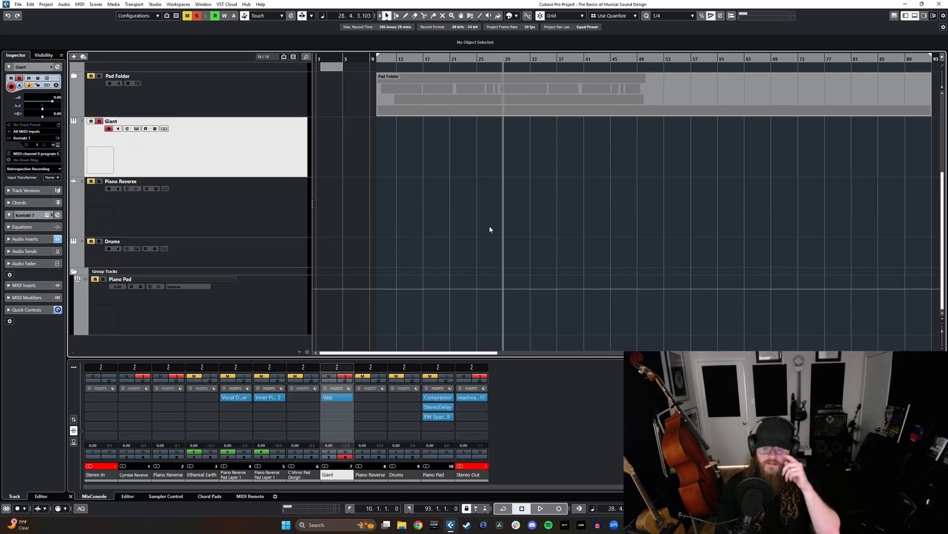
{"action": "scroll", "coordinate": [487, 232], "scroll_direction": "up", "scroll_amount": 2}
{"action": "scroll", "coordinate": [487, 244], "scroll_direction": "down", "scroll_amount": 2}
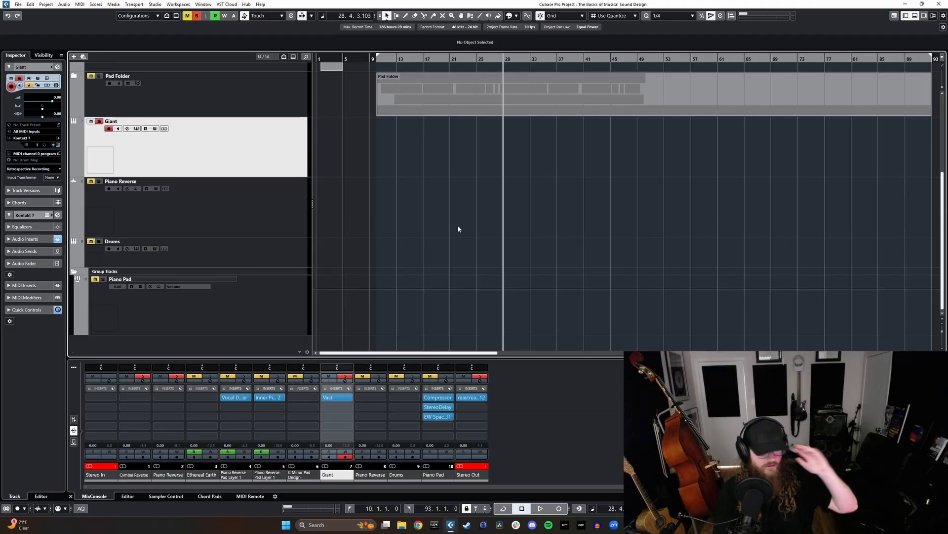
{"action": "scroll", "coordinate": [496, 237], "scroll_direction": "up", "scroll_amount": 2}
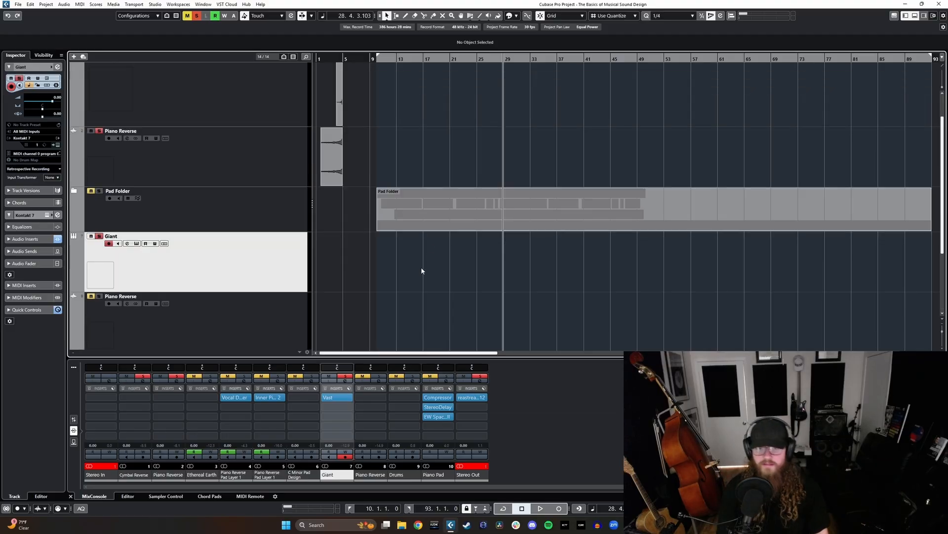
{"action": "mouse_move", "coordinate": [249, 254]}
{"action": "left_mouse_down"}
{"action": "mouse_move", "coordinate": [260, 218]}
{"action": "mouse_move", "coordinate": [250, 260]}
{"action": "left_mouse_up"}
{"action": "left_click", "coordinate": [325, 397]}
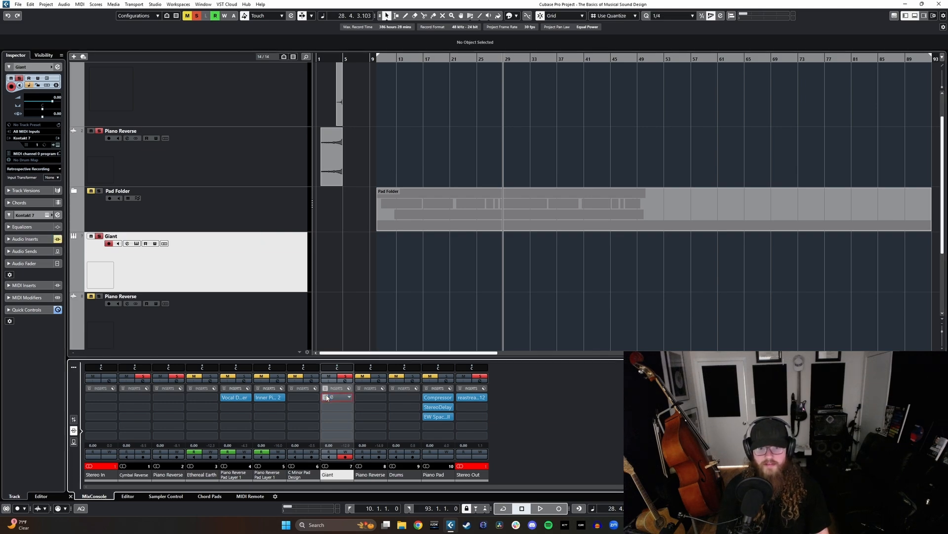
- Move Pad Folder above Cymbal Reverse in the track list and place the playhead at the start of the Piano Reverse event
{"action": "scroll", "coordinate": [395, 287], "scroll_direction": "down", "scroll_amount": 5}
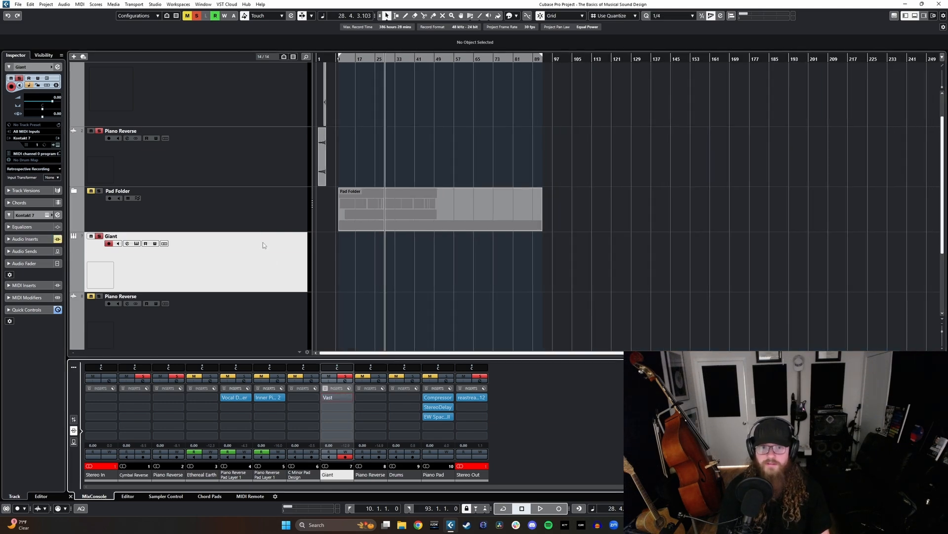
{"action": "scroll", "coordinate": [340, 245], "scroll_direction": "up", "scroll_amount": 5}
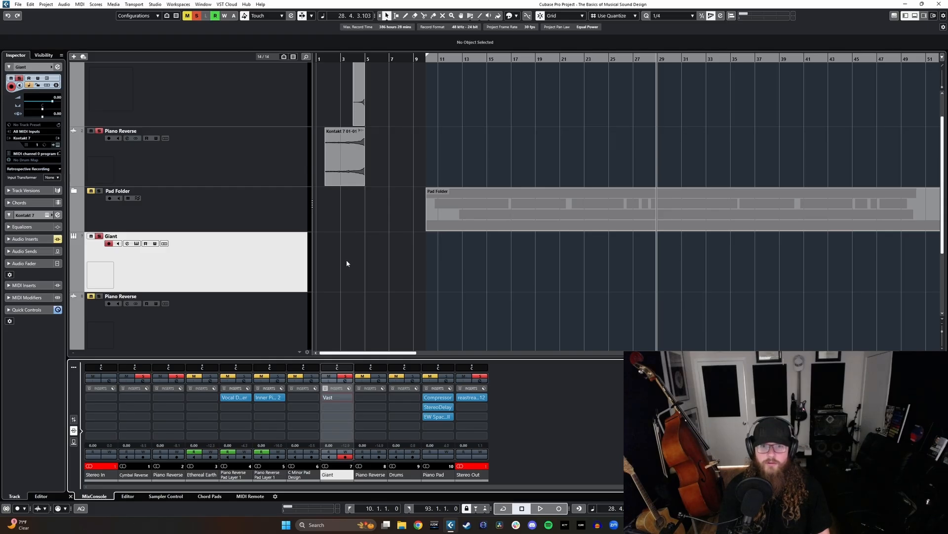
{"action": "left_click_drag", "start_coordinate": [246, 226], "coordinate": [243, 129]}
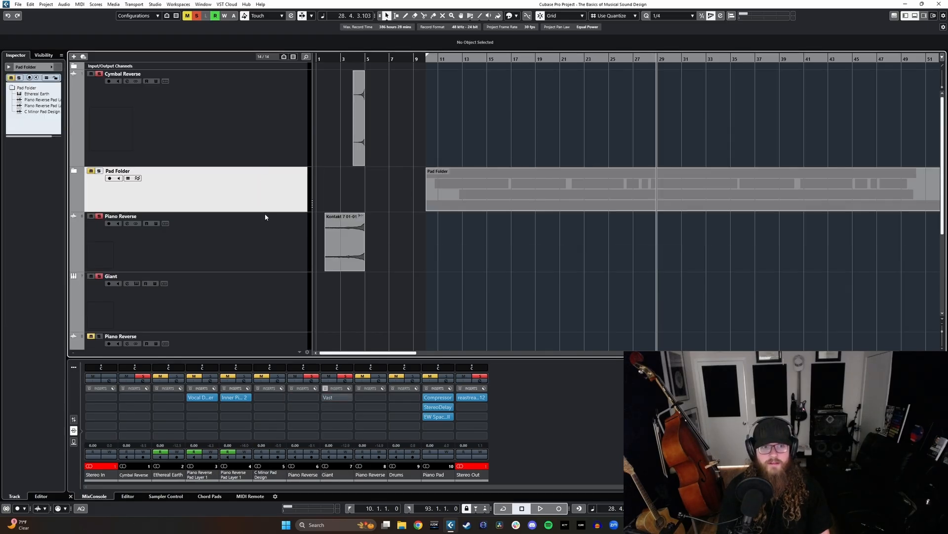
{"action": "left_click_drag", "start_coordinate": [276, 171], "coordinate": [276, 74]}
{"action": "scroll", "coordinate": [366, 240], "scroll_direction": "up", "scroll_amount": 3}
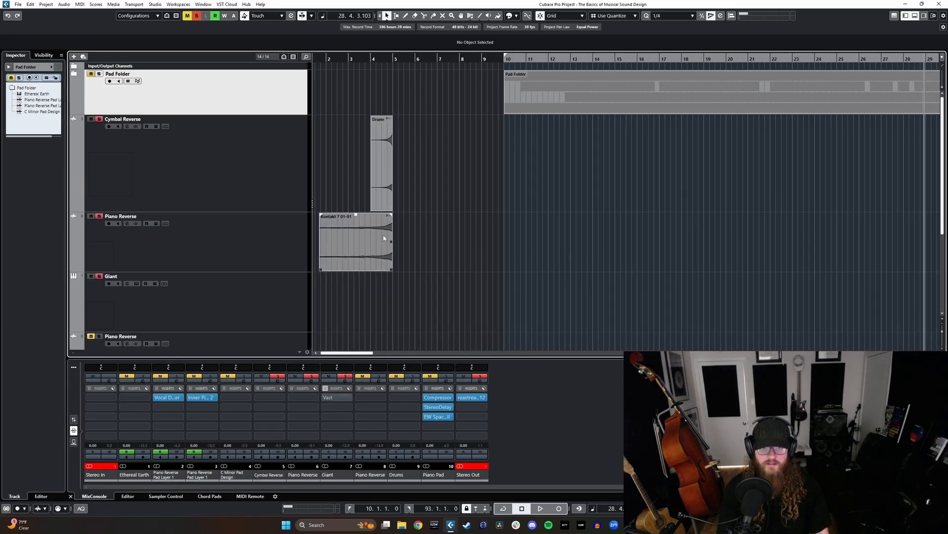
{"action": "scroll", "coordinate": [383, 238], "scroll_direction": "down", "scroll_amount": 1}
{"action": "scroll", "coordinate": [317, 237], "scroll_direction": "up", "scroll_amount": 3}
{"action": "left_click", "coordinate": [340, 59]}
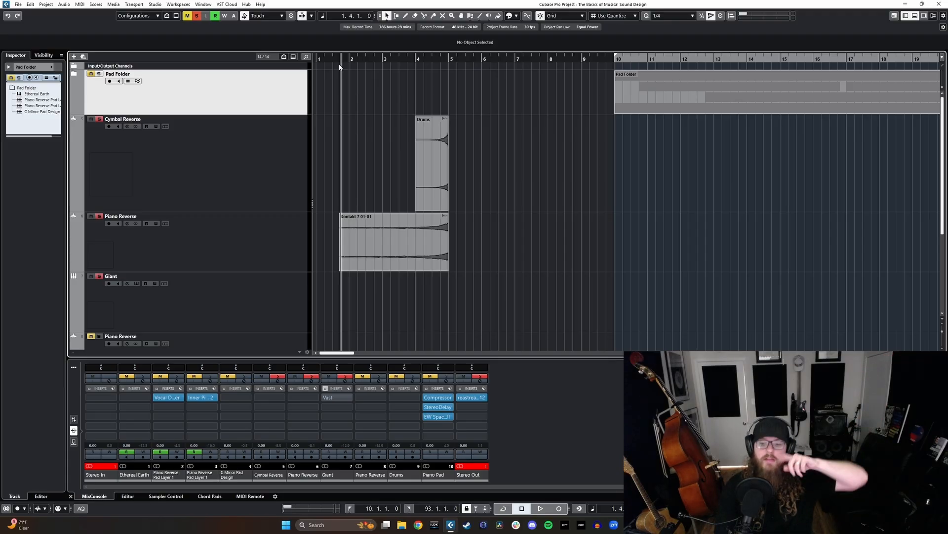
- Remove the empty, muted Piano Reverse track located between the Giant and Drums tracks
{"action": "scroll", "coordinate": [424, 200], "scroll_direction": "down", "scroll_amount": 2}
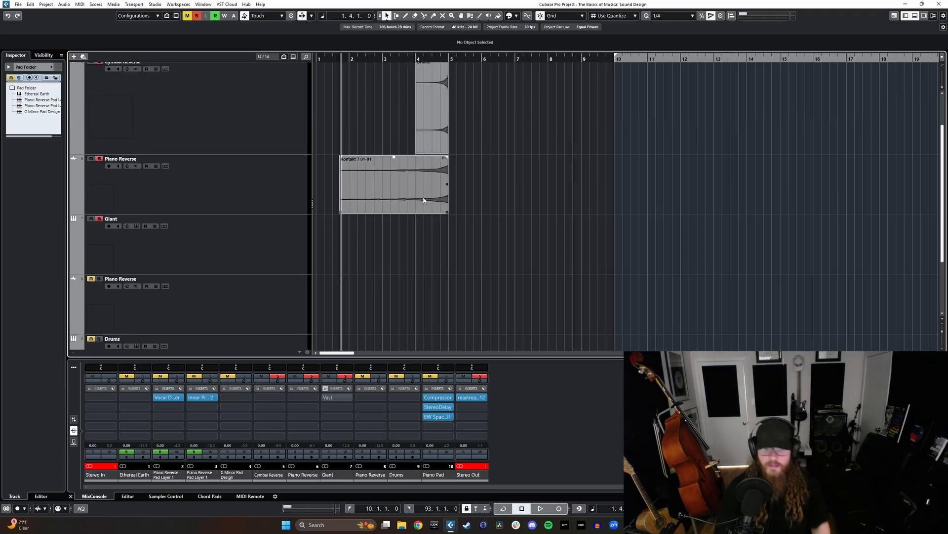
{"action": "left_click", "coordinate": [235, 249]}
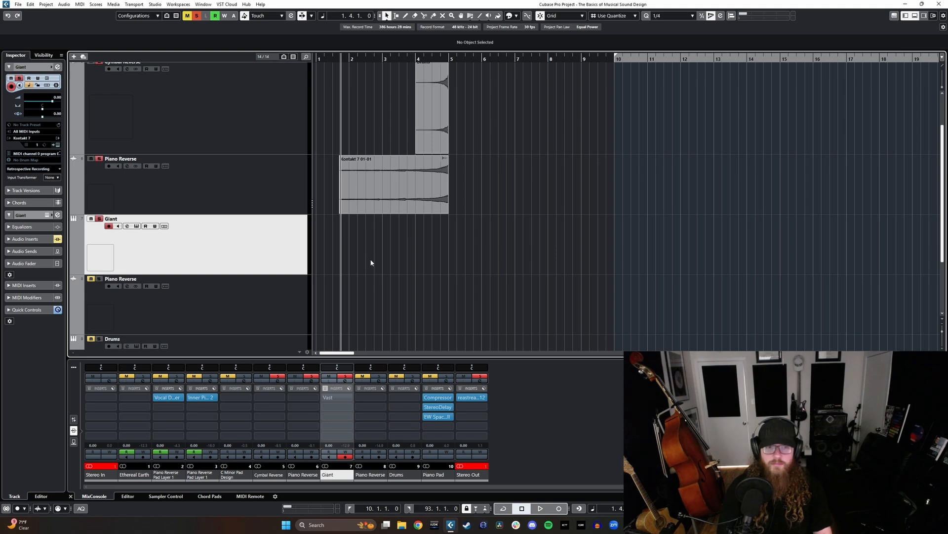
{"action": "left_click", "coordinate": [247, 307]}
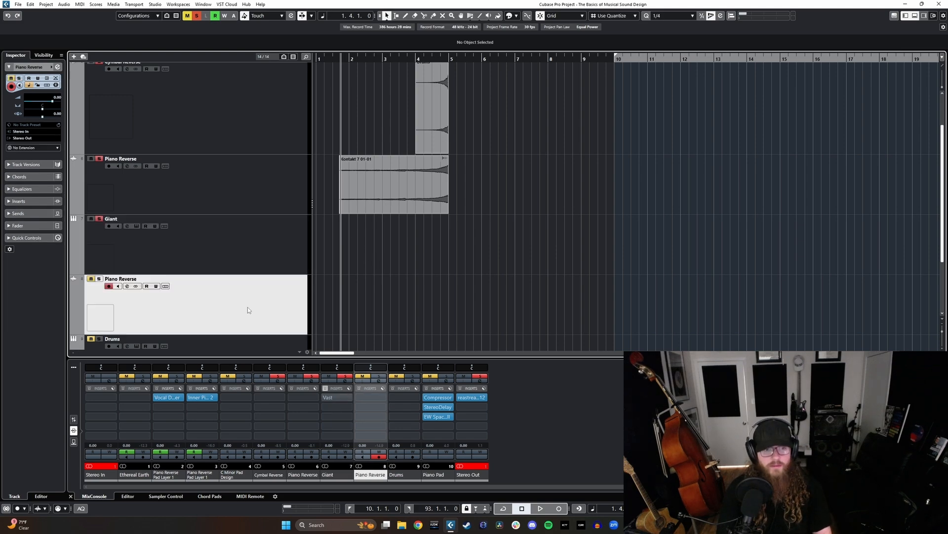
{"action": "scroll", "coordinate": [309, 287], "scroll_direction": "down", "scroll_amount": 2}
{"action": "right_click", "coordinate": [234, 240]}
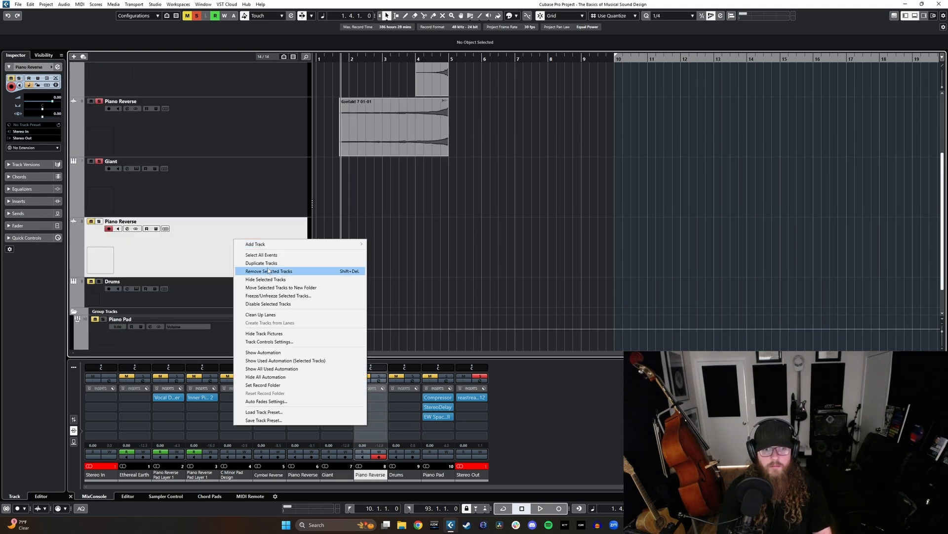
{"action": "left_click", "coordinate": [271, 272]}
{"action": "scroll", "coordinate": [411, 258], "scroll_direction": "up", "scroll_amount": 3}
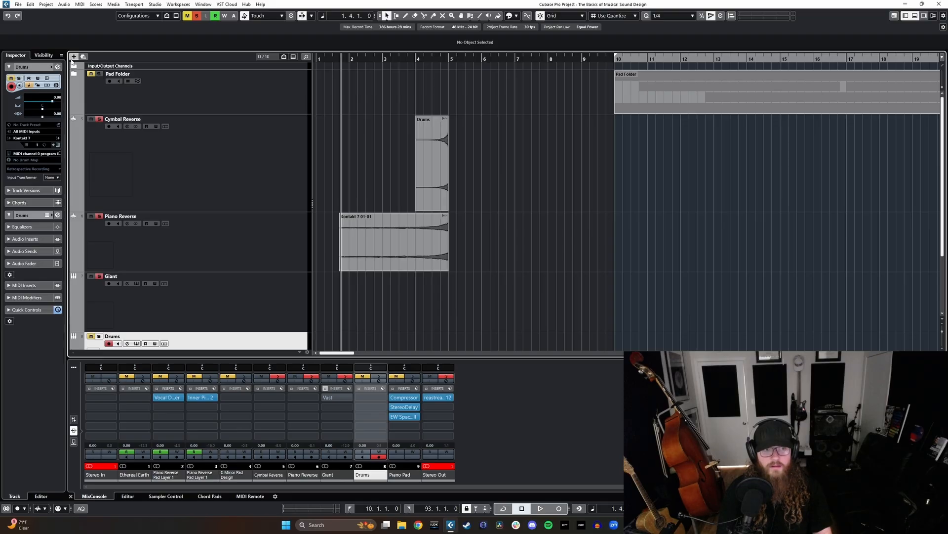
- Add one Kontakt 7 instrument track named Basic with its audio output routed to Stereo Out
{"action": "left_click", "coordinate": [74, 56]}
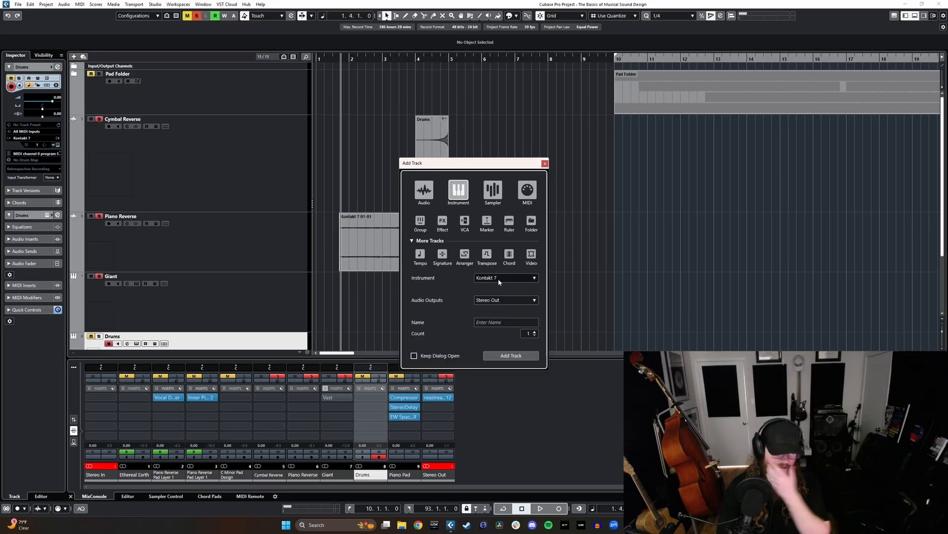
{"action": "left_click", "coordinate": [498, 278]}
{"action": "left_click", "coordinate": [498, 279]}
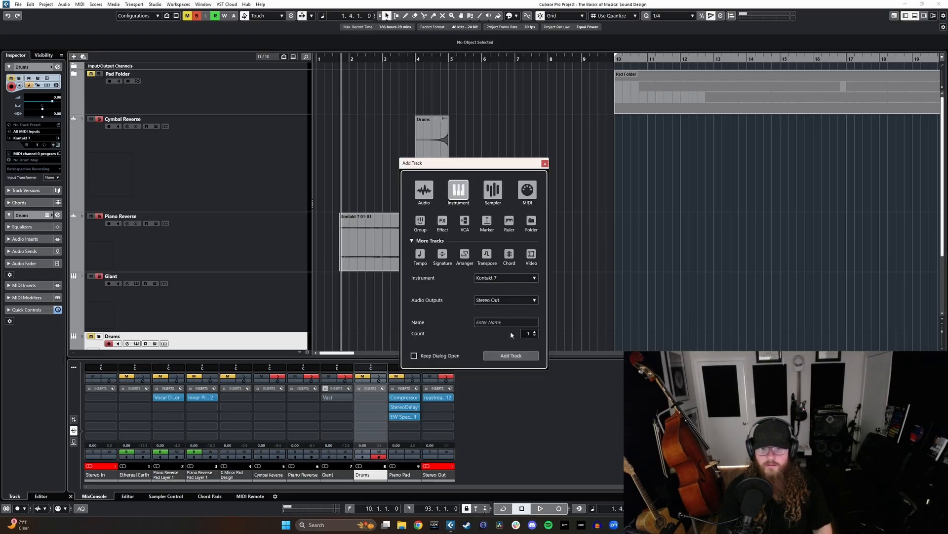
{"action": "type", "text": "Basic"}
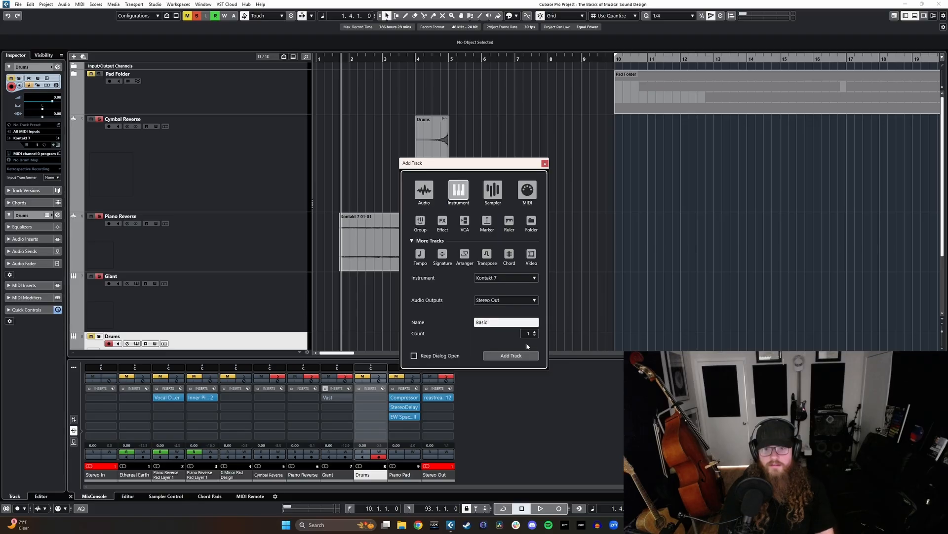
{"action": "left_click", "coordinate": [510, 355]}
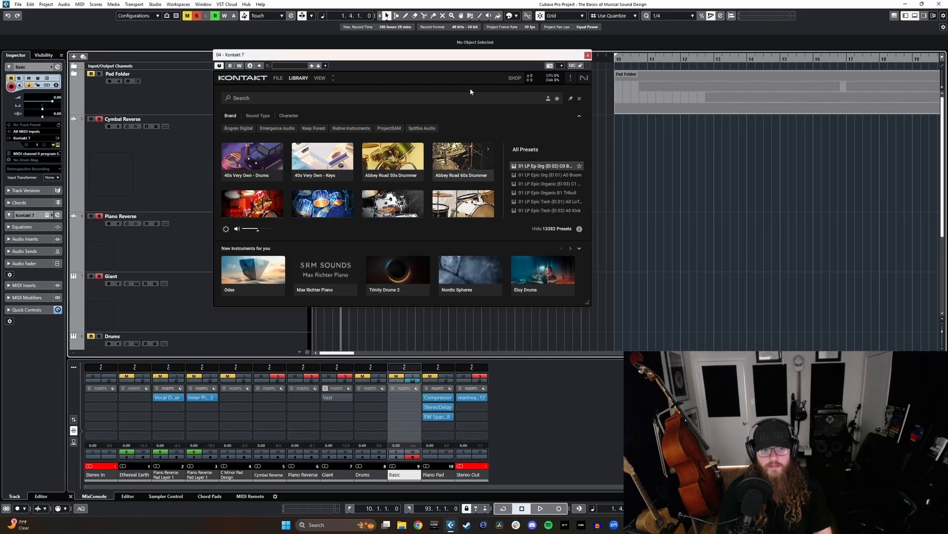
- Move the Kontakt 7 window clear of the track list and place the Basic track between Piano Reverse and Giant
{"action": "left_click_drag", "start_coordinate": [422, 55], "coordinate": [715, 82]}
{"action": "scroll", "coordinate": [270, 210], "scroll_direction": "down", "scroll_amount": 3}
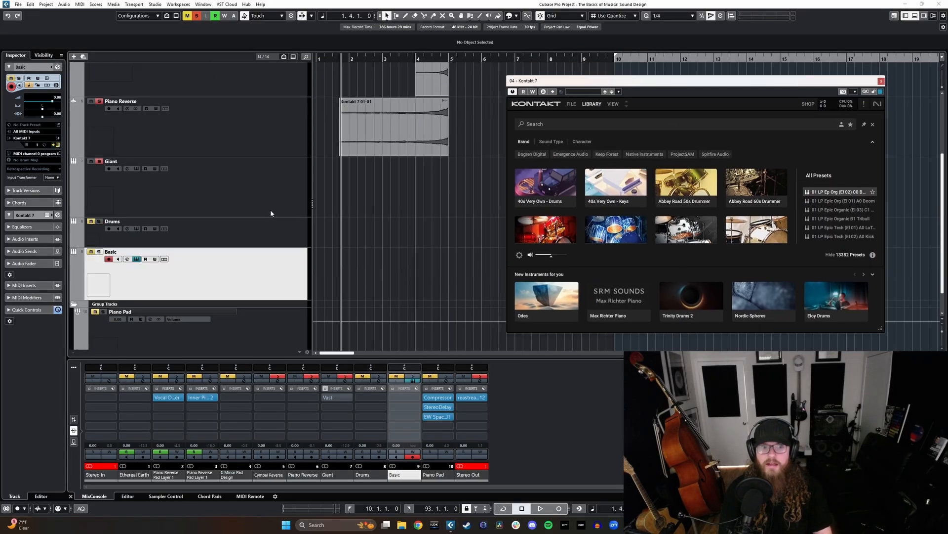
{"action": "left_click_drag", "start_coordinate": [273, 204], "coordinate": [275, 205]}
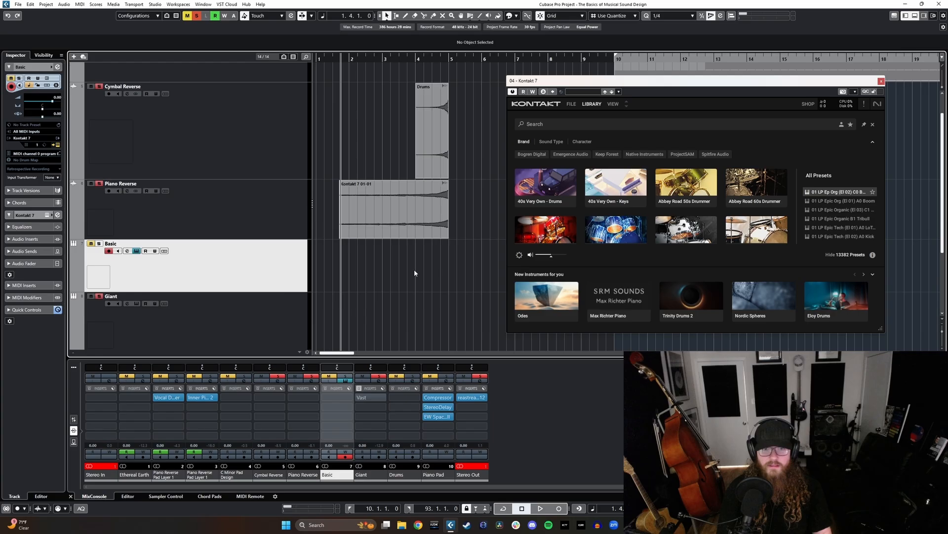
- Switch Kontakt to its classic rack view, filter the libraries by "mk" and list the Retro Machines MK2 instruments
{"action": "left_click", "coordinate": [613, 104]}
{"action": "left_click", "coordinate": [621, 123]}
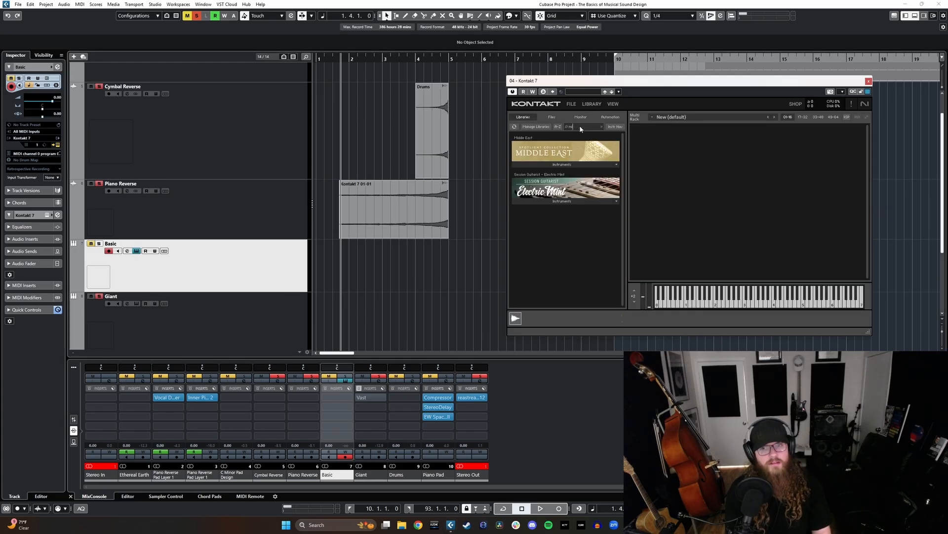
{"action": "type", "text": "ana"}
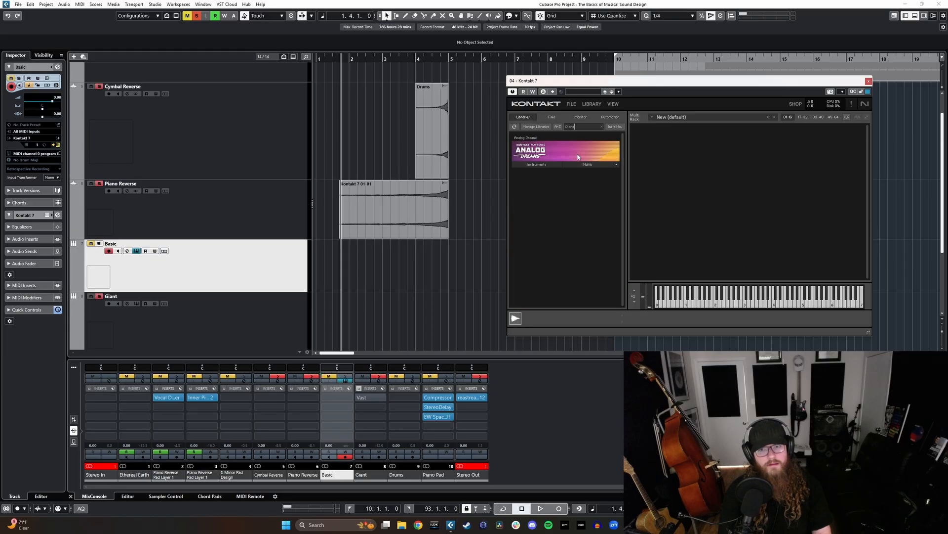
{"action": "key", "text": "BackSpace"}
{"action": "key", "text": "BackSpace"}
{"action": "key", "text": "BackSpace"}
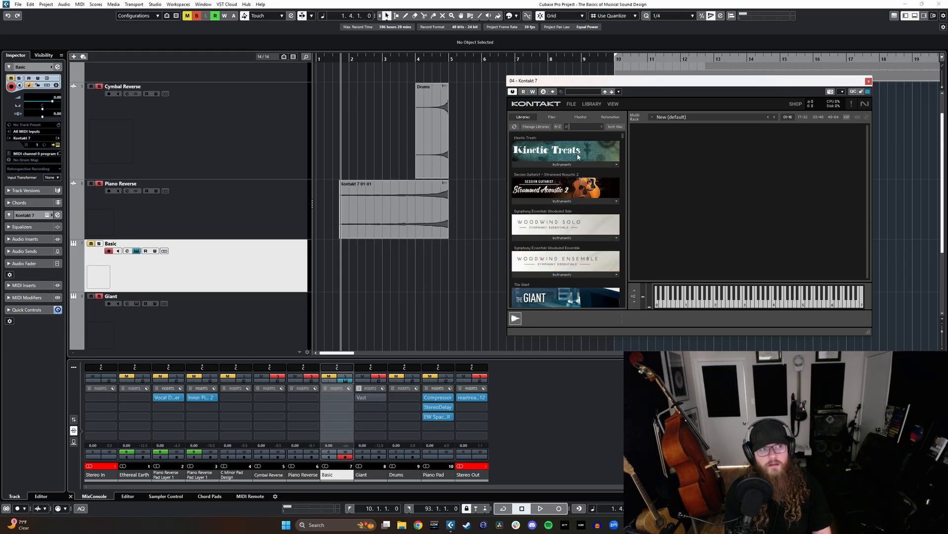
{"action": "type", "text": "mk"}
{"action": "left_click", "coordinate": [578, 168]}
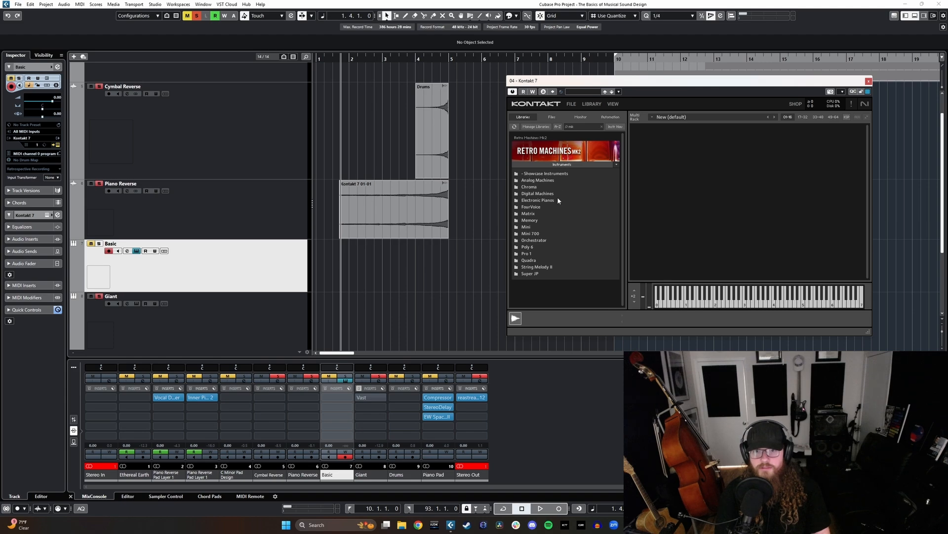
- Browse the Retro Machines MK2 folders and load In Your Face Bass from Analog Machines into the Basic track's Kontakt
{"action": "double_click", "coordinate": [535, 175]}
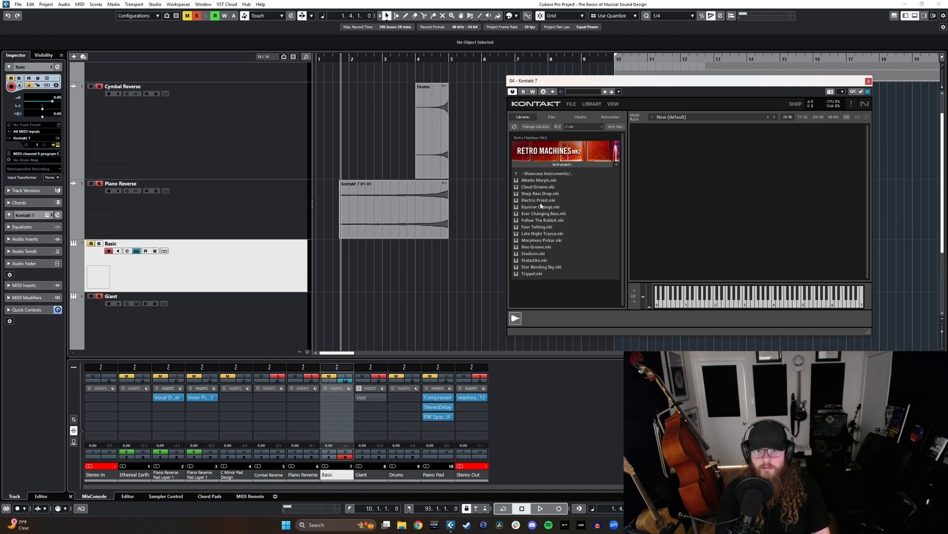
{"action": "double_click", "coordinate": [537, 175]}
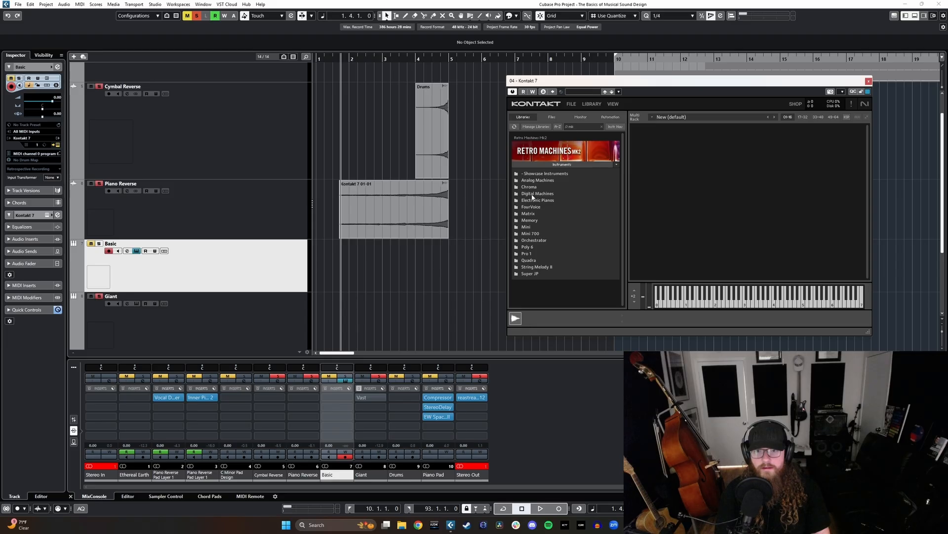
{"action": "double_click", "coordinate": [537, 180]}
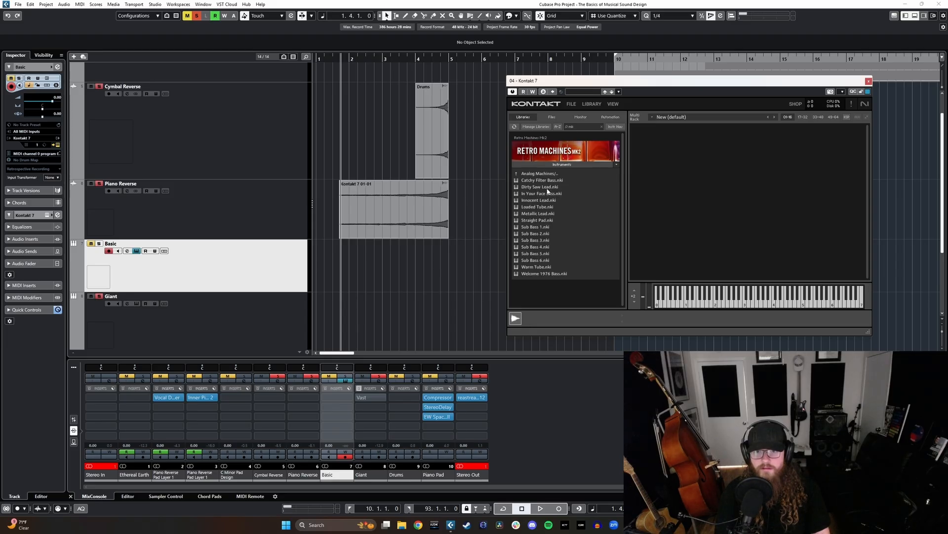
{"action": "double_click", "coordinate": [545, 194]}
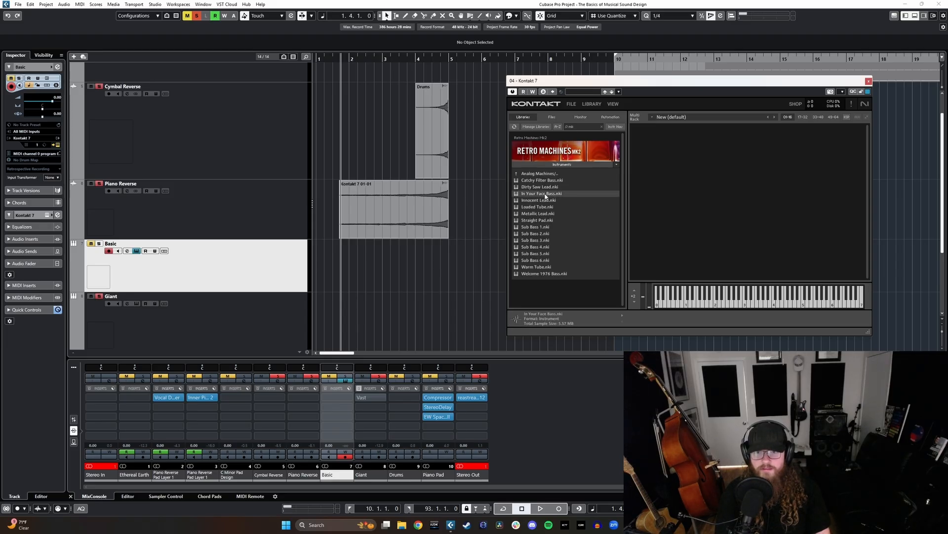
- Solo the Basic track and place the playhead just before the start of the Piano Reverse event
{"action": "key", "text": "s"}
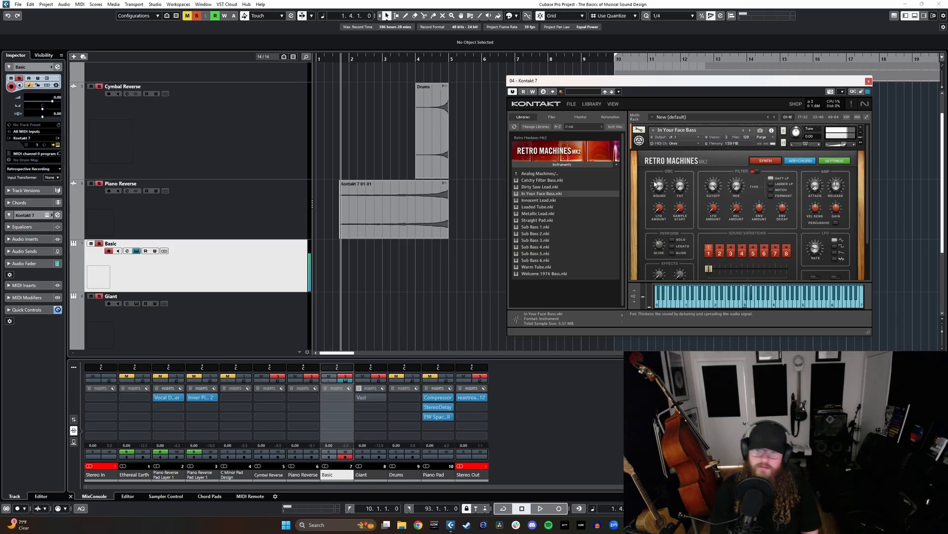
{"action": "left_click", "coordinate": [336, 58]}
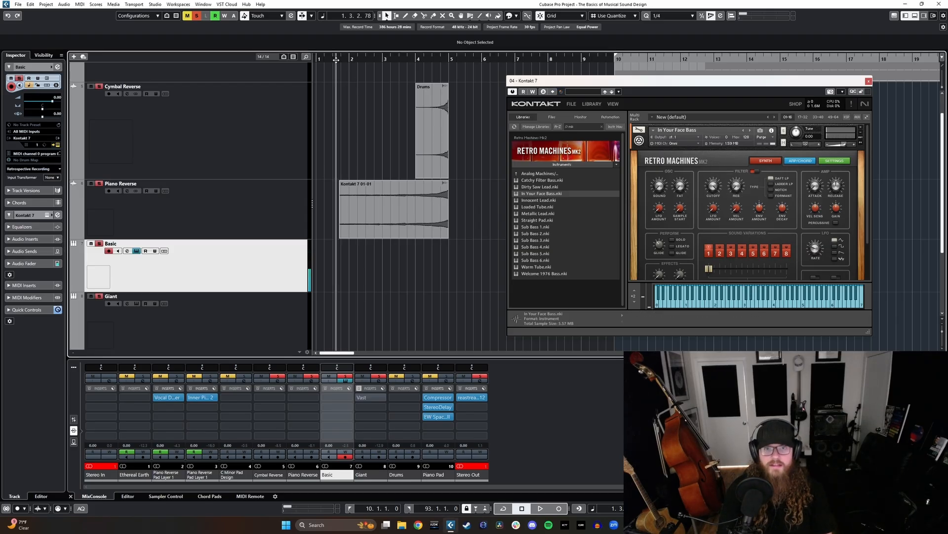
- Close the Kontakt 7 window and place the playhead at the start of bar 1
{"action": "left_click", "coordinate": [868, 81]}
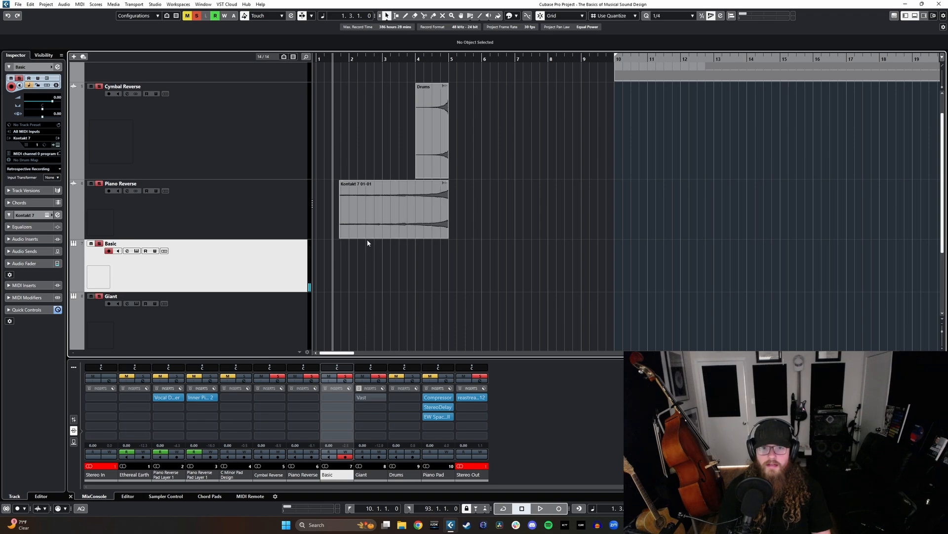
{"action": "scroll", "coordinate": [366, 249], "scroll_direction": "up", "scroll_amount": 3}
{"action": "scroll", "coordinate": [366, 256], "scroll_direction": "left", "scroll_amount": 1}
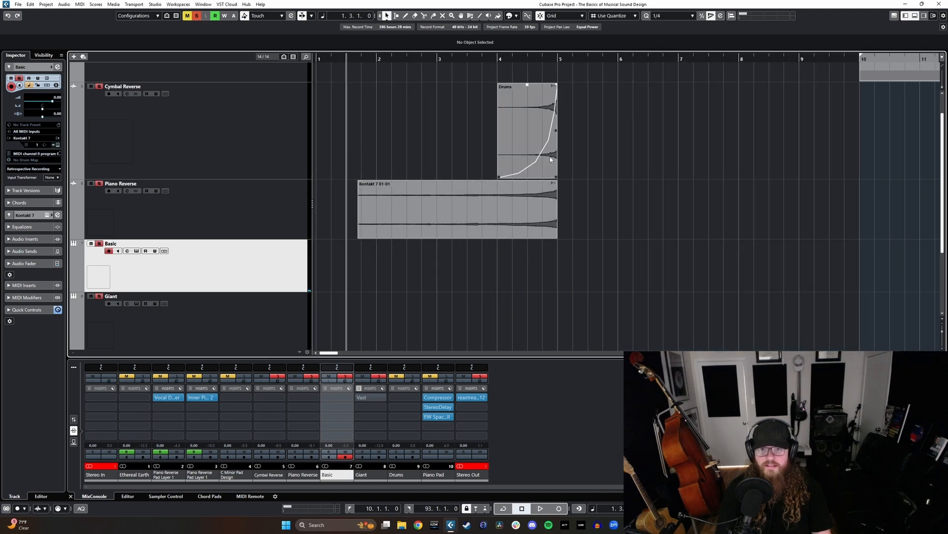
{"action": "left_click", "coordinate": [317, 58]}
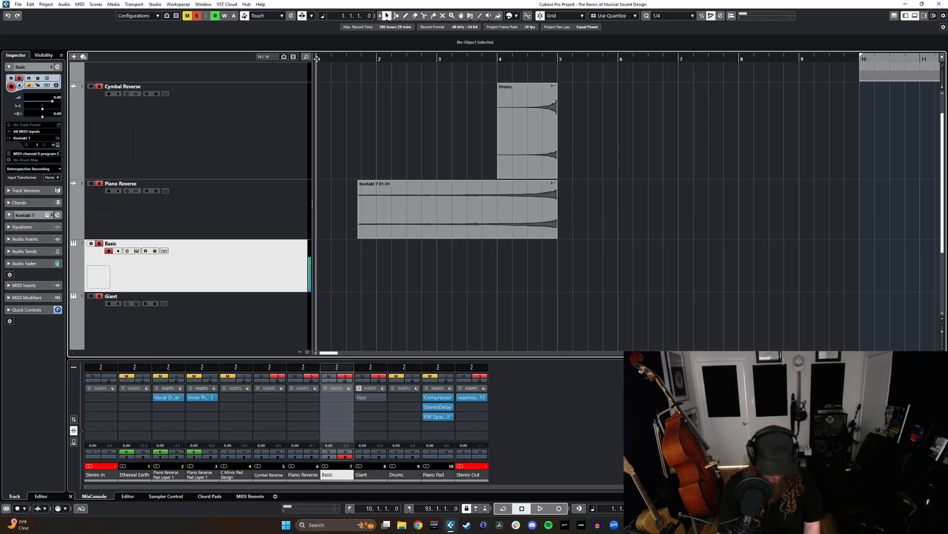
- Check the Basic track's Kontakt instrument, close it, and record a sustained synth part from bar 1 to just past bar 5
{"action": "key", "text": "e"}
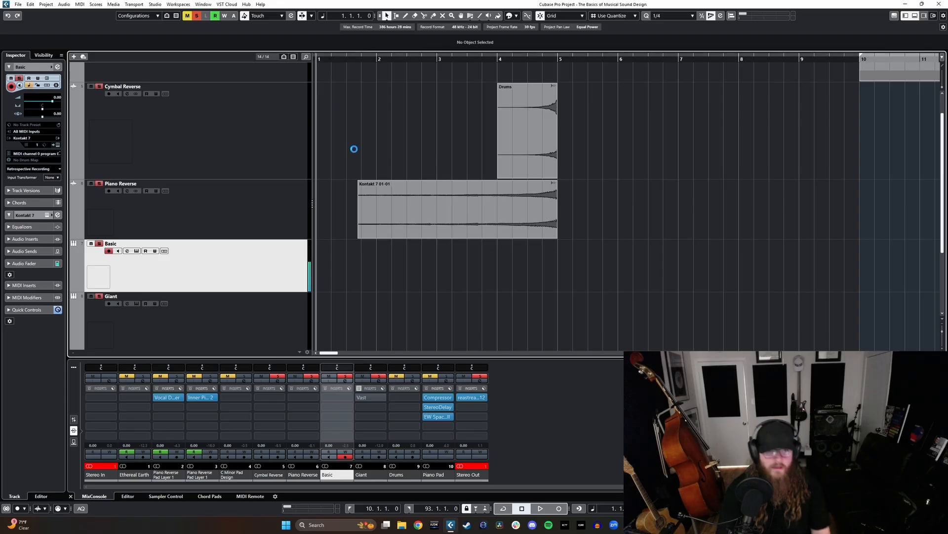
{"action": "scroll", "coordinate": [739, 227], "scroll_direction": "down", "scroll_amount": 2}
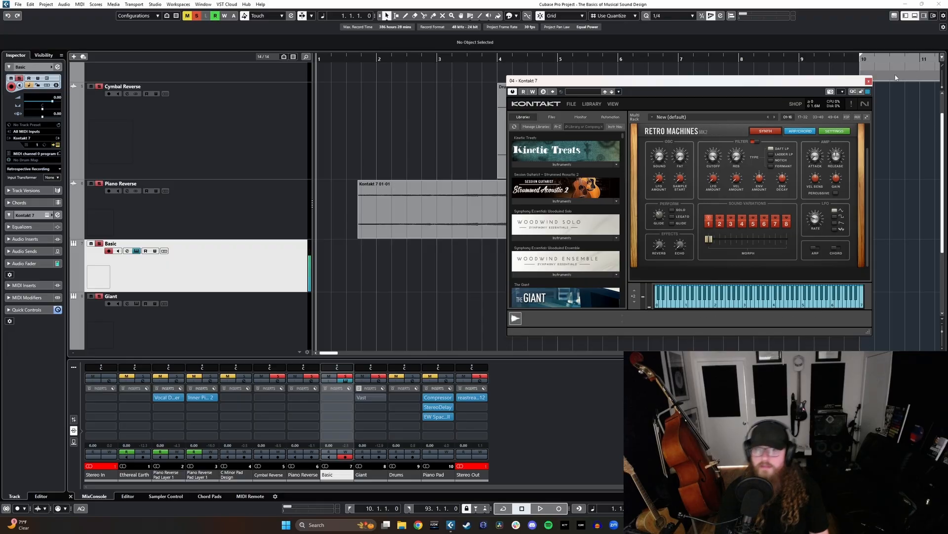
{"action": "left_click", "coordinate": [869, 81]}
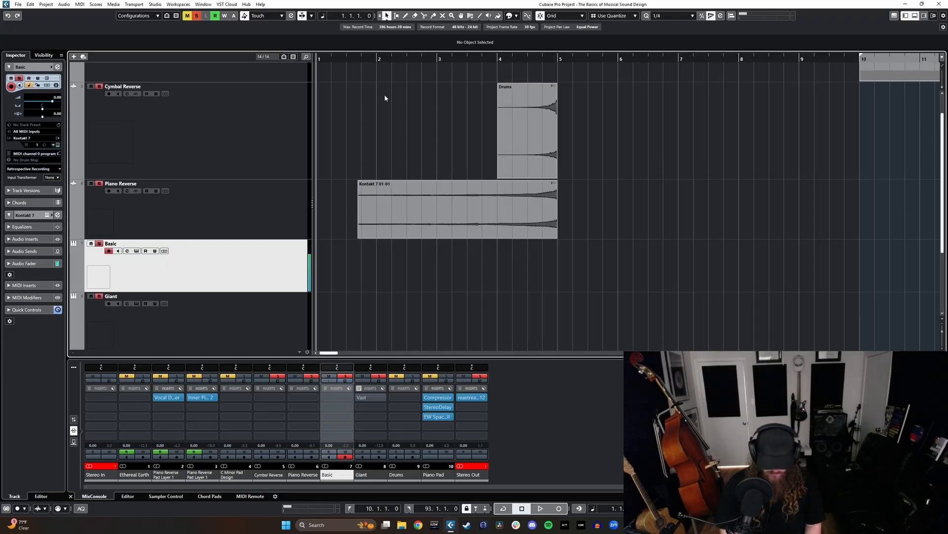
{"action": "key", "text": "KP_Multiply"}
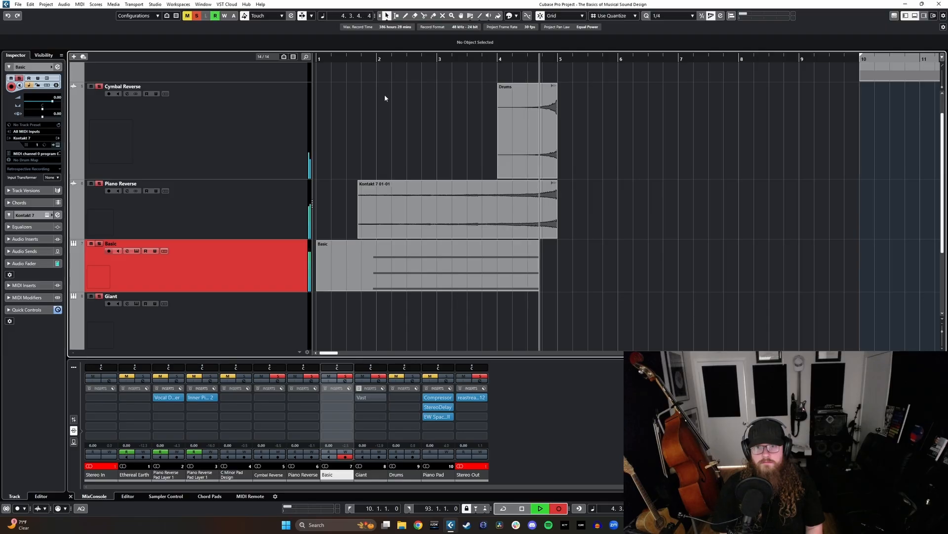
{"action": "key", "text": "space"}
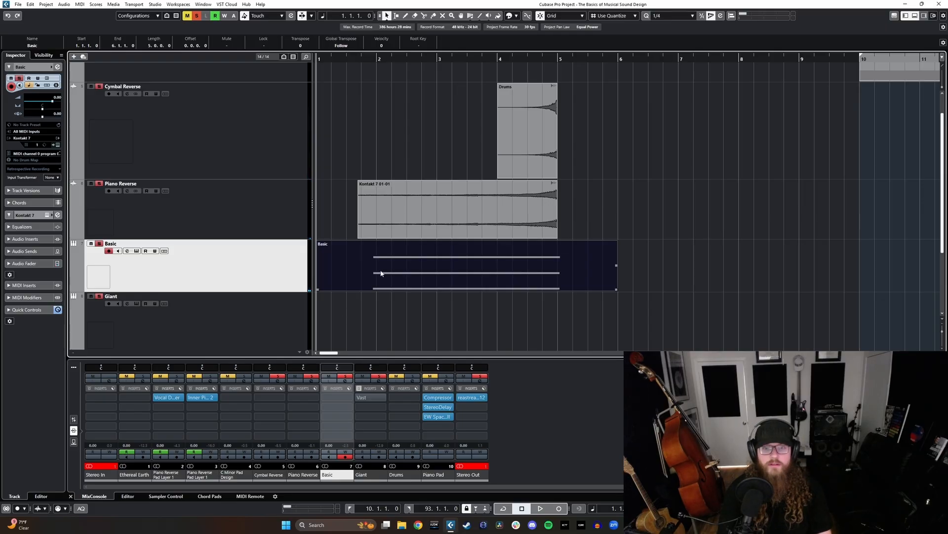
- Open the recorded Basic part in an enlarged Key Editor and switch the Velocity lane to a taller Pitchbend lane
{"action": "scroll", "coordinate": [411, 311], "scroll_direction": "down", "scroll_amount": 2}
{"action": "double_click", "coordinate": [399, 217]}
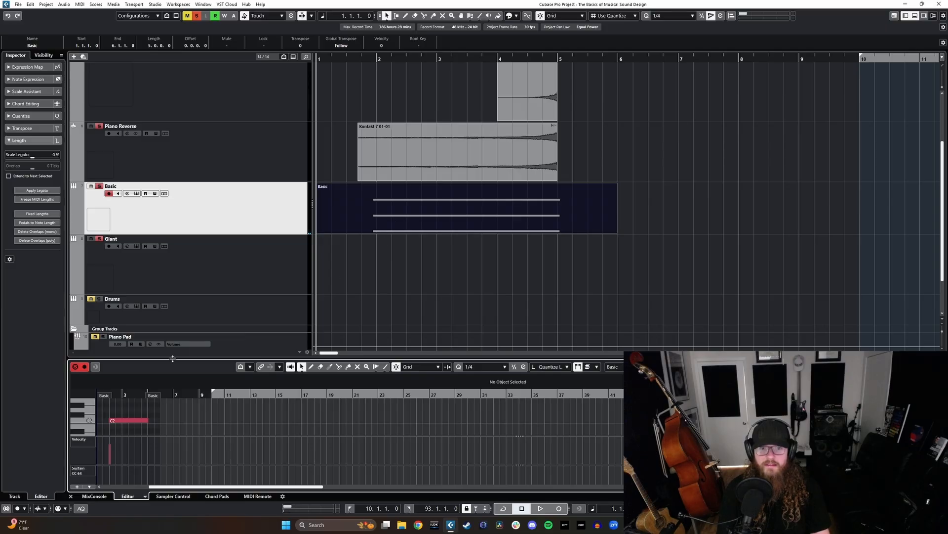
{"action": "left_click_drag", "start_coordinate": [205, 357], "coordinate": [206, 164]}
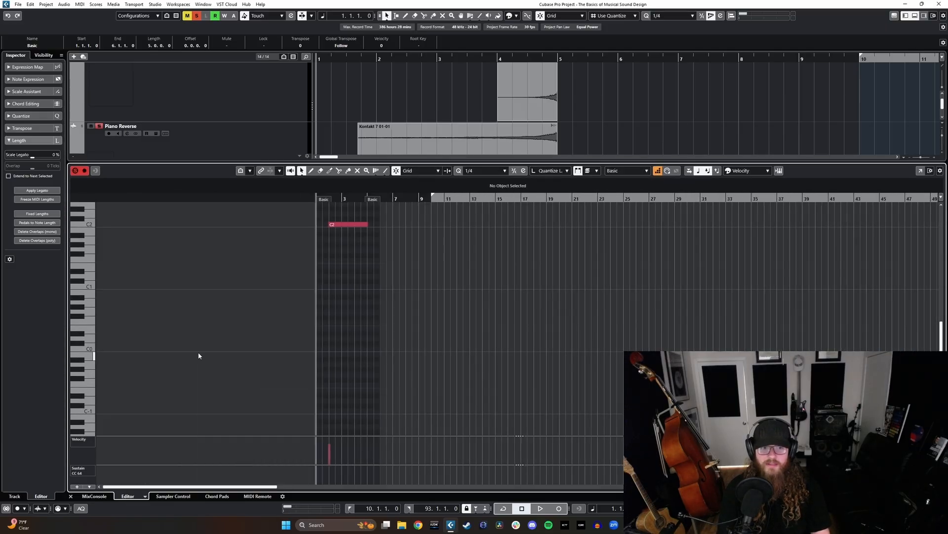
{"action": "left_click", "coordinate": [95, 442]}
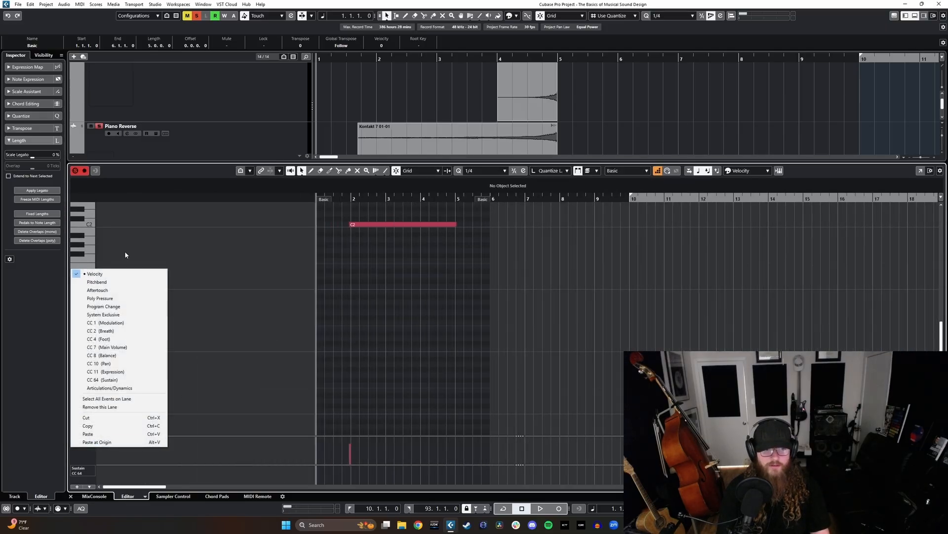
{"action": "left_click", "coordinate": [109, 283]}
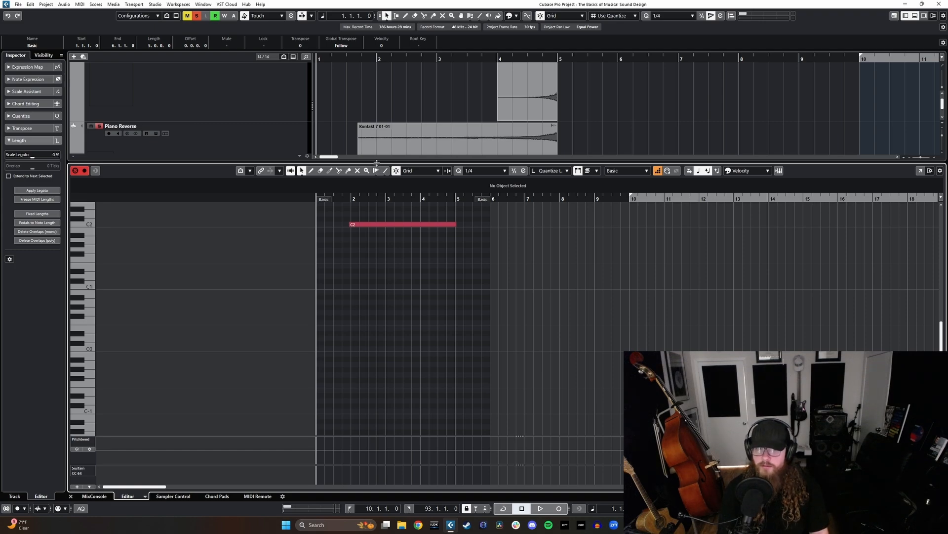
{"action": "left_click_drag", "start_coordinate": [377, 163], "coordinate": [385, 130]}
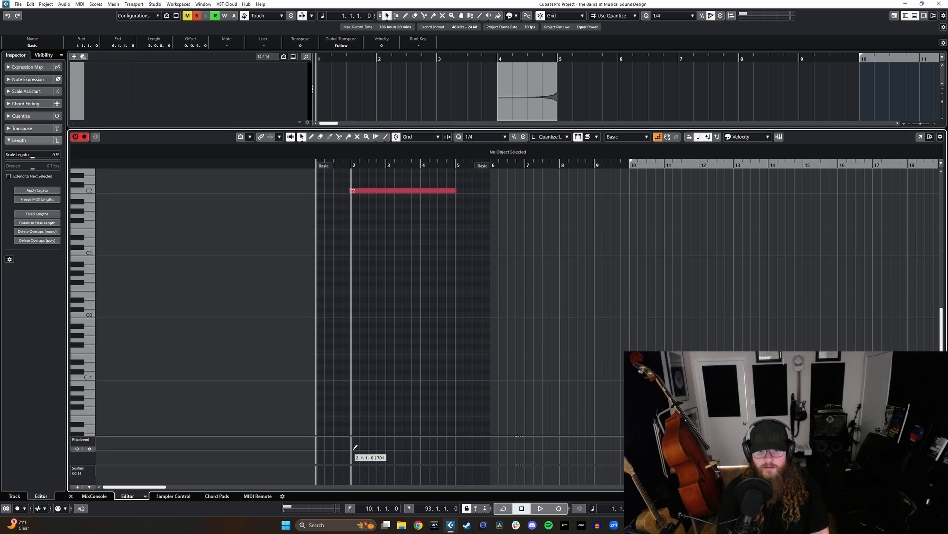
{"action": "left_click_drag", "start_coordinate": [519, 435], "coordinate": [519, 373]}
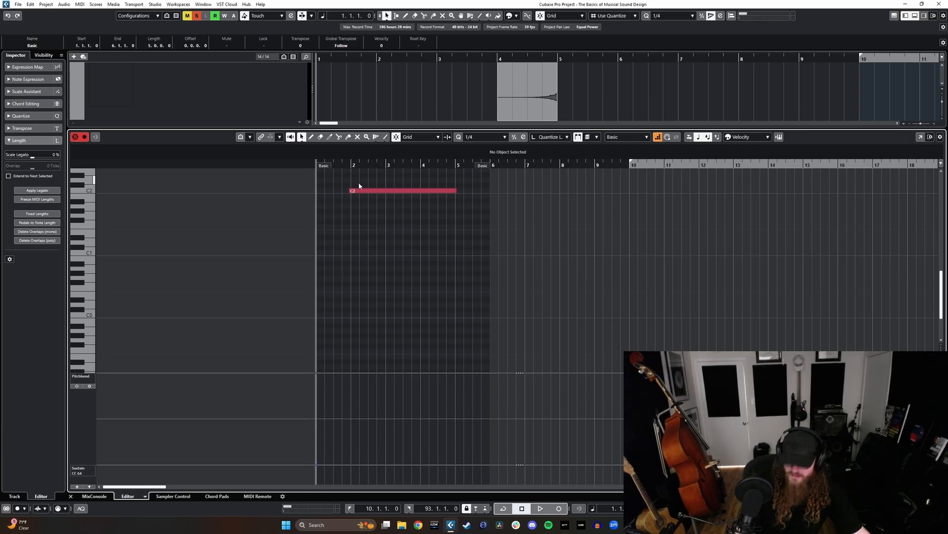
- Record a live pitch bend rise over the C2 note and undo the recorded bend
{"action": "key", "text": "KP_Multiply"}
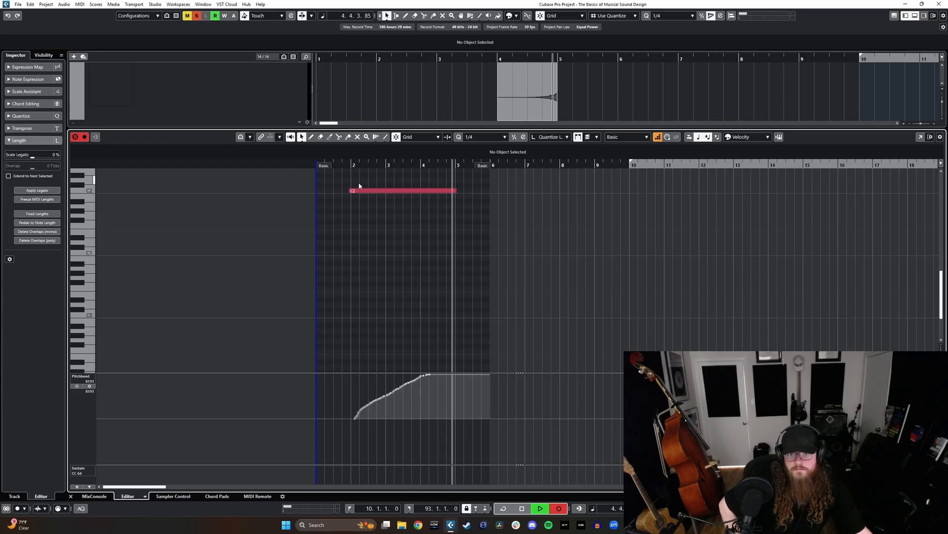
{"action": "key", "text": "space"}
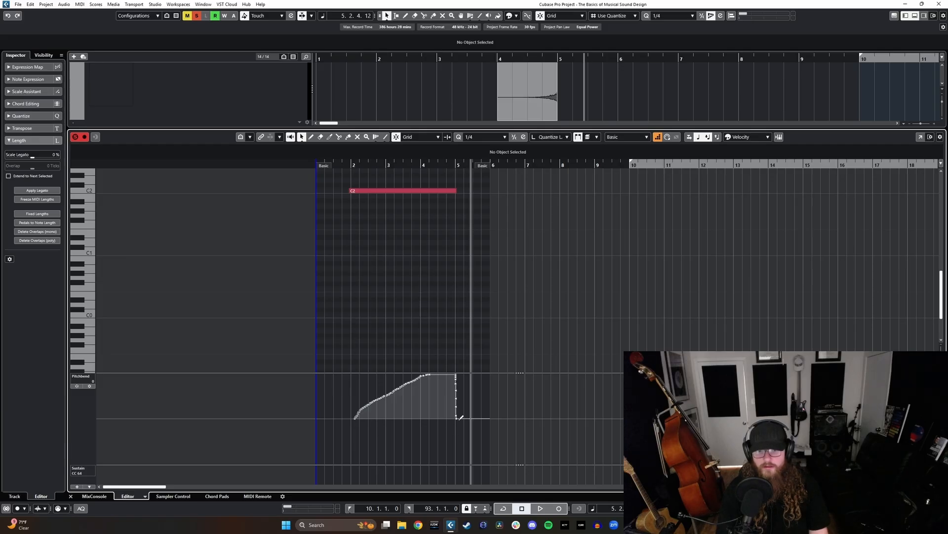
{"action": "mouse_move", "coordinate": [432, 432]}
{"action": "left_mouse_down"}
{"action": "mouse_move", "coordinate": [452, 450]}
{"action": "mouse_move", "coordinate": [487, 449]}
{"action": "left_mouse_up"}
{"action": "key", "text": "ctrl+z"}
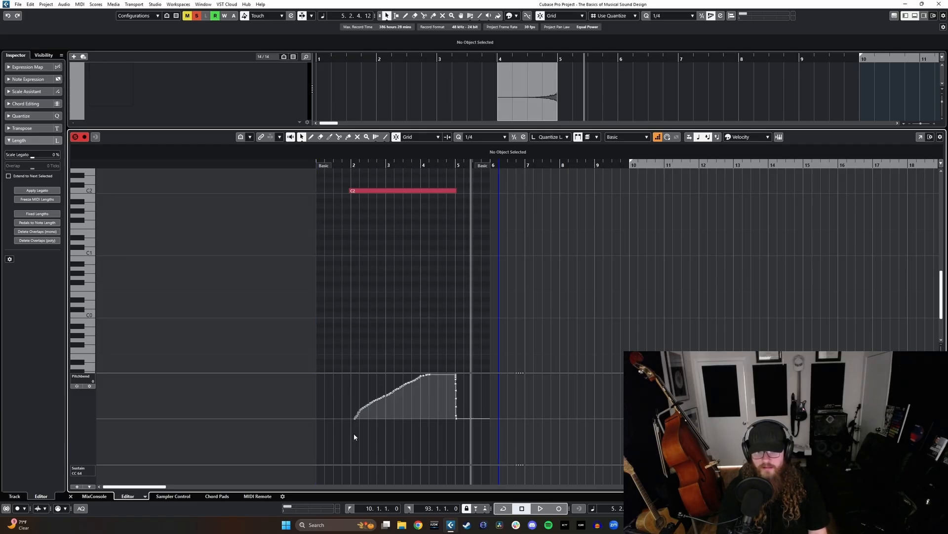
{"action": "key", "text": "ctrl+z"}
- Draw a rising Parabola pitchbend curve from 1.4.1 up to the maximum at the end of the C2 note
{"action": "left_click_drag", "start_coordinate": [354, 415], "coordinate": [449, 375]}
{"action": "left_click", "coordinate": [385, 137]}
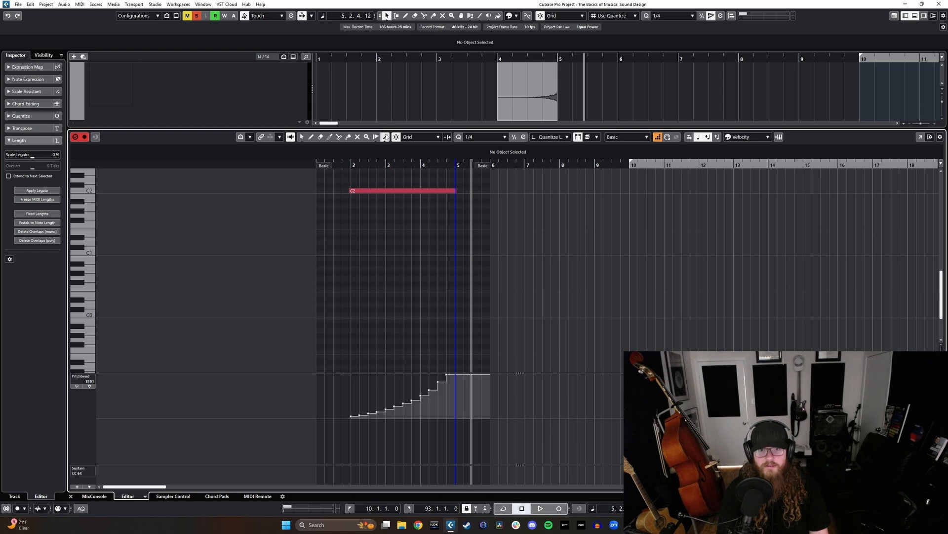
{"action": "left_click", "coordinate": [385, 137]}
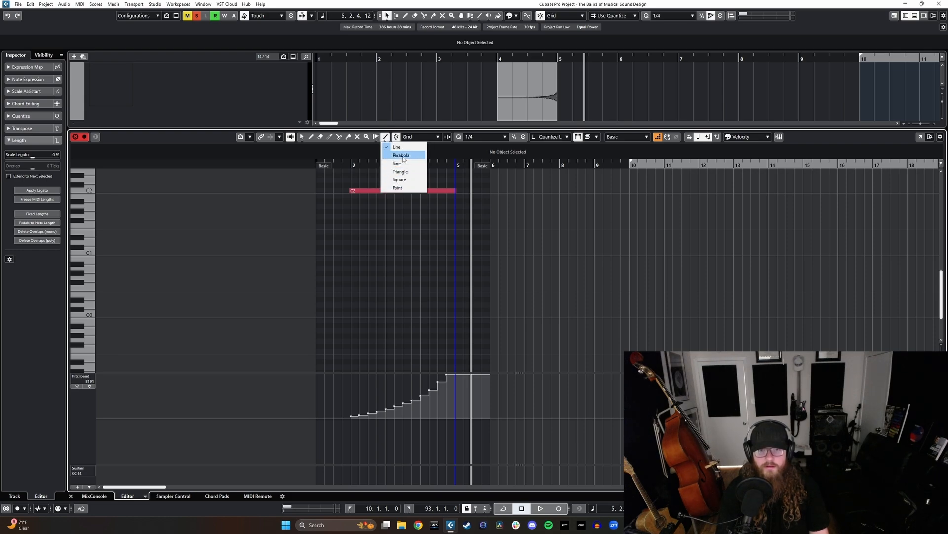
{"action": "left_click", "coordinate": [401, 155]}
{"action": "left_click_drag", "start_coordinate": [342, 417], "coordinate": [446, 374]}
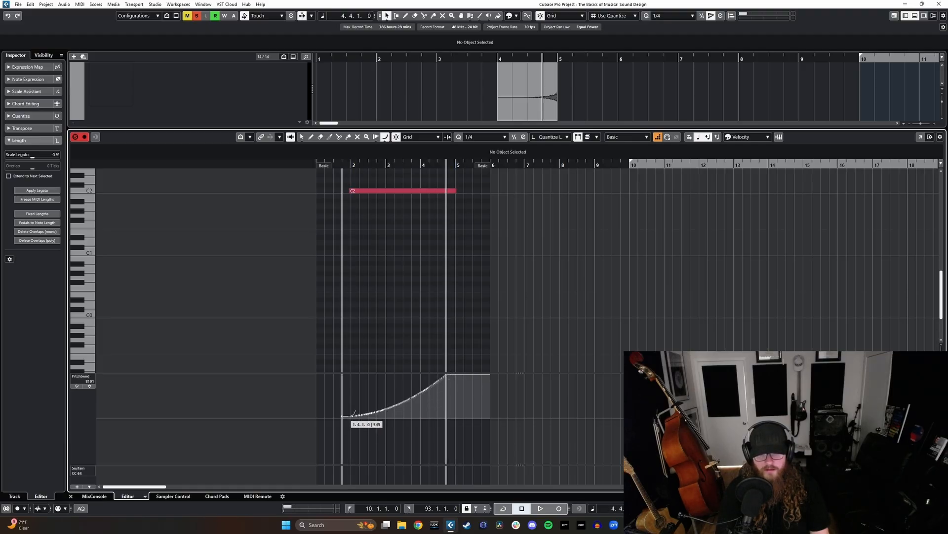
{"action": "mouse_move", "coordinate": [343, 417]}
{"action": "left_mouse_down"}
{"action": "mouse_move", "coordinate": [462, 384]}
{"action": "mouse_move", "coordinate": [454, 374]}
{"action": "left_mouse_up"}
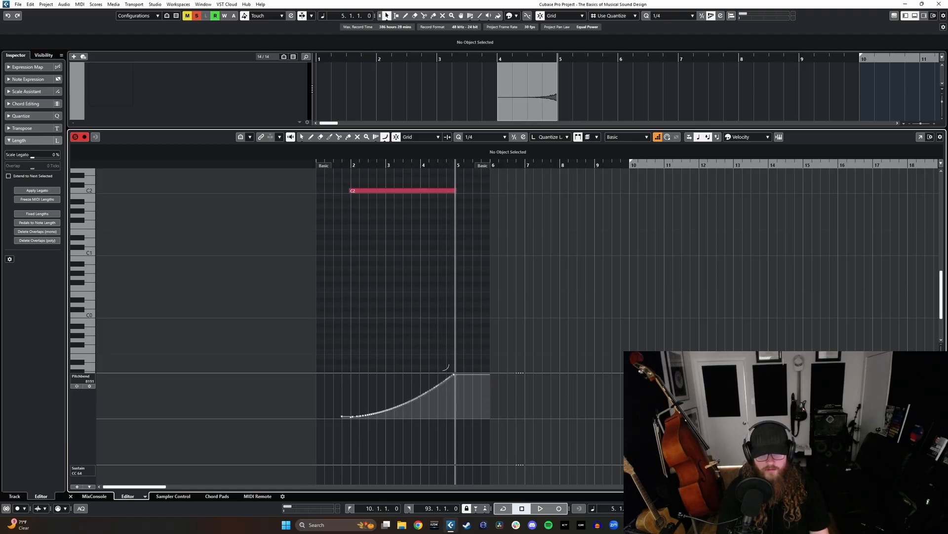
- Play back the pitch bend together with the reverse tracks and close the editor to show the full project
{"action": "key", "text": "space"}
{"action": "key", "text": "space"}
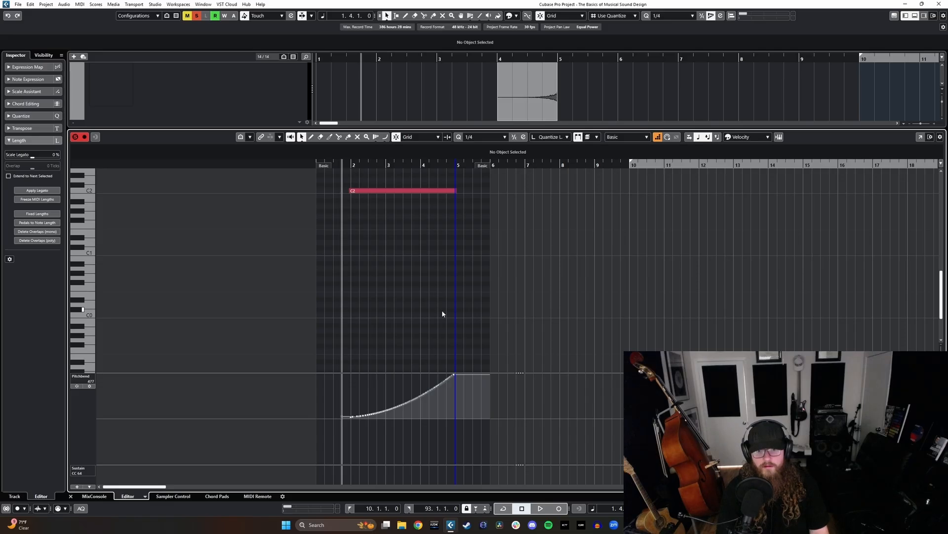
{"action": "key", "text": "space"}
{"action": "key", "text": "ctrl+e"}
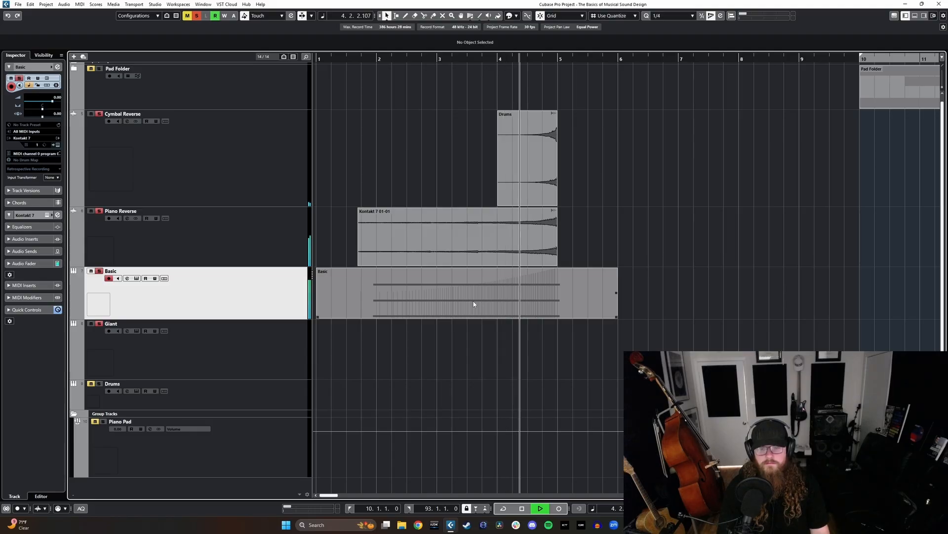
{"action": "key", "text": "space"}
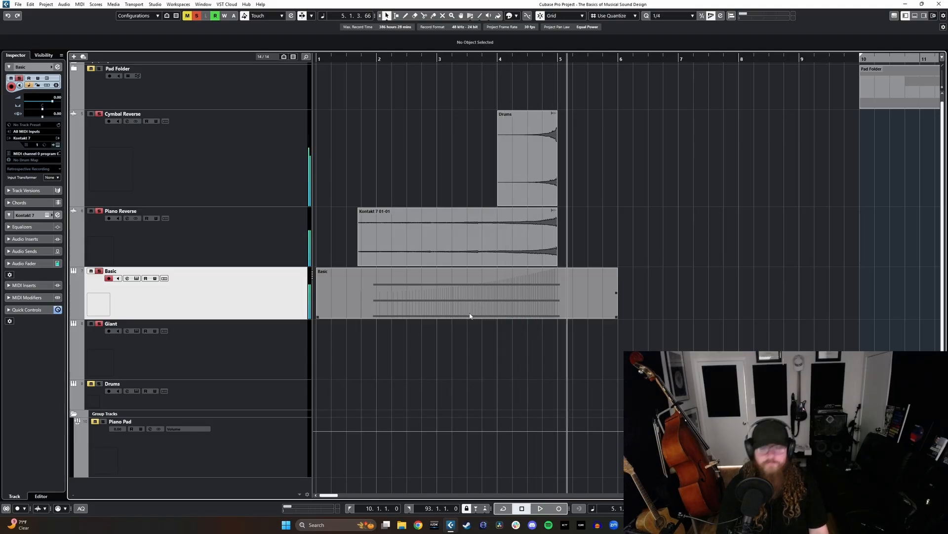
- Render the Basic part in place as a separate event using Complete Signal Path and muting the source event
{"action": "key", "text": "g"}
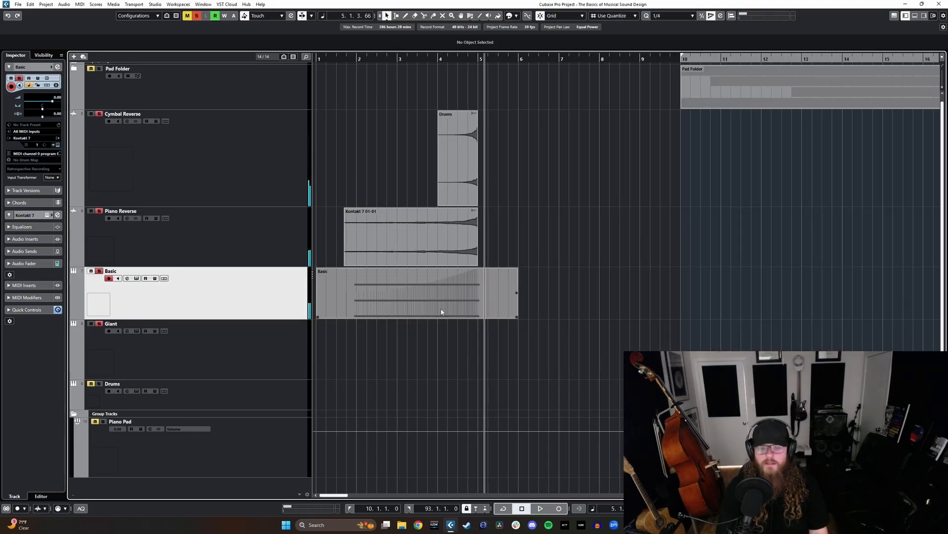
{"action": "key", "text": "comma"}
{"action": "left_click", "coordinate": [413, 296]}
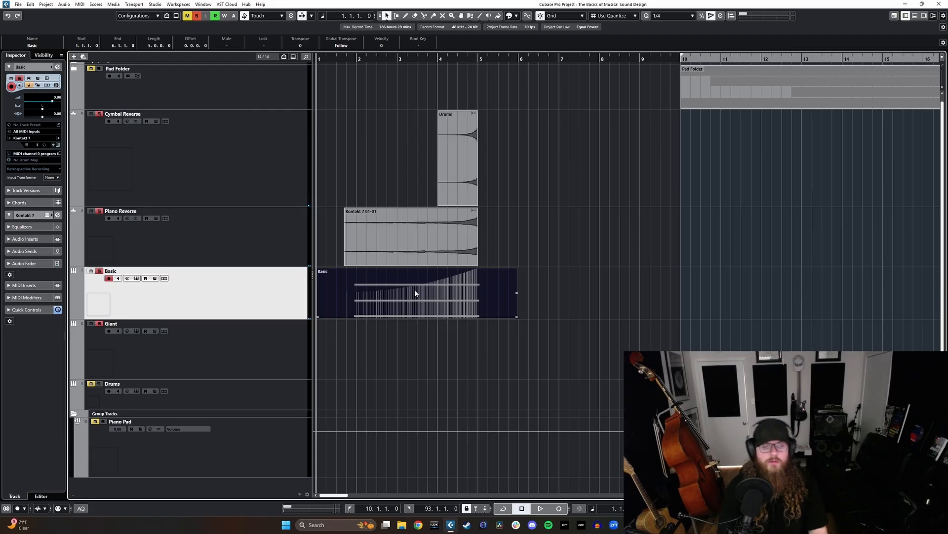
{"action": "right_click", "coordinate": [416, 293]}
{"action": "mouse_move", "coordinate": [486, 343]}
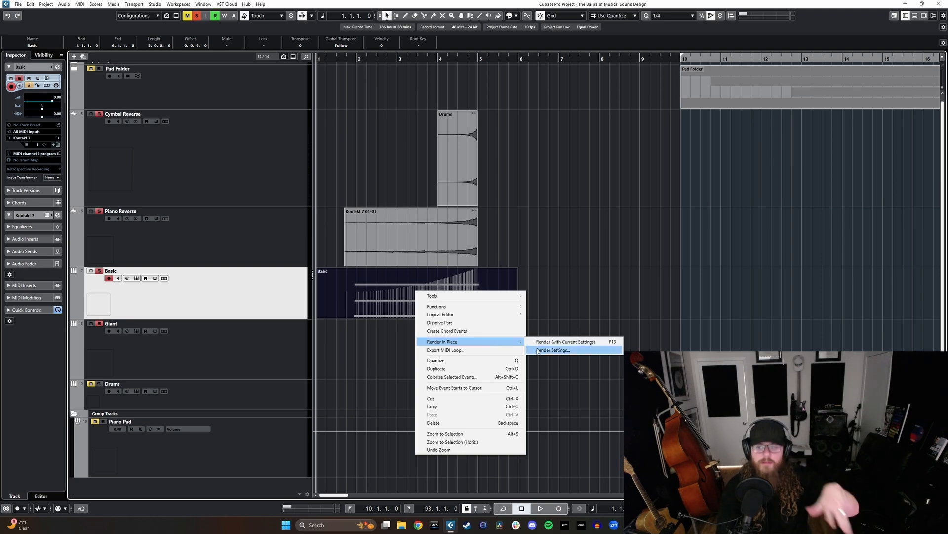
{"action": "left_click", "coordinate": [538, 350]}
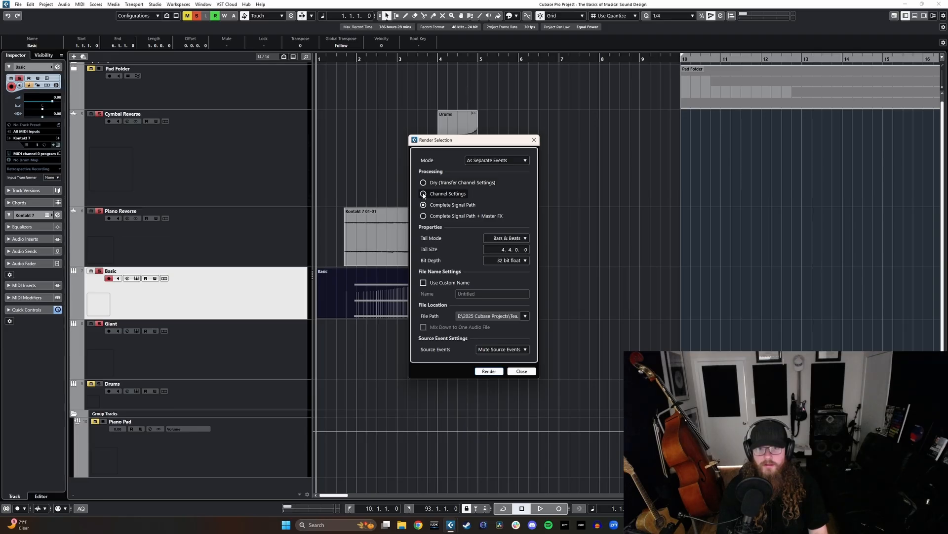
{"action": "left_click", "coordinate": [489, 371]}
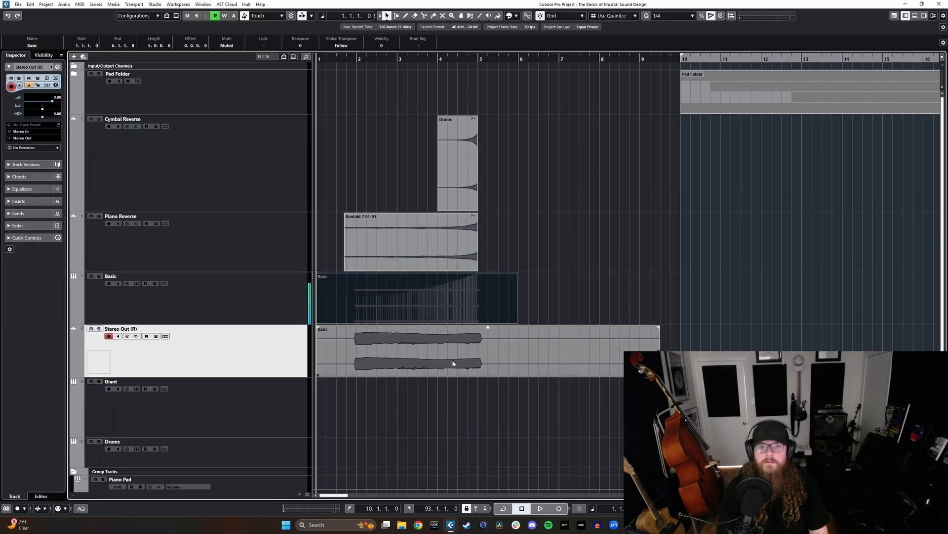
- Place the rendered Stereo Out (R) track above Basic and rename it "Basic Synth Pitch Bend"
{"action": "left_click_drag", "start_coordinate": [251, 356], "coordinate": [265, 317]}
{"action": "left_click", "coordinate": [262, 354]}
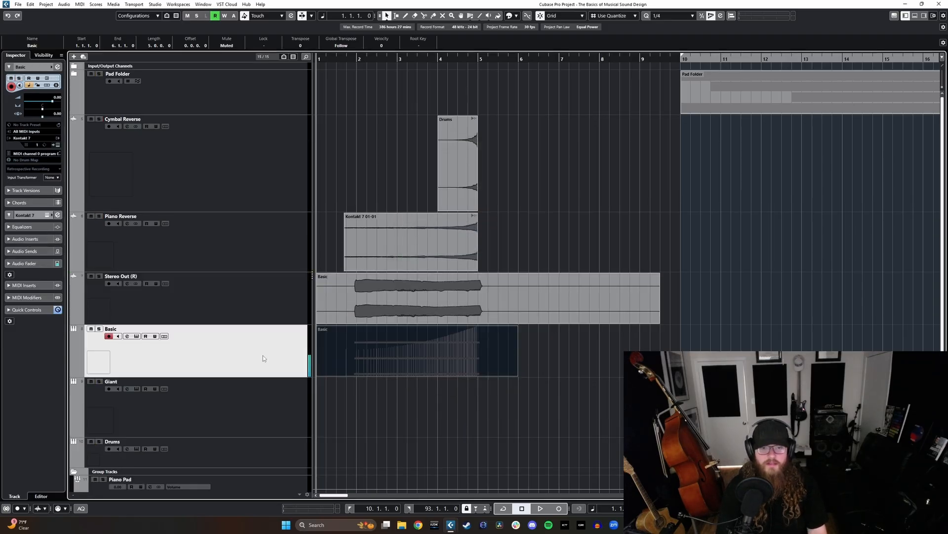
{"action": "type", "text": "Bas"}
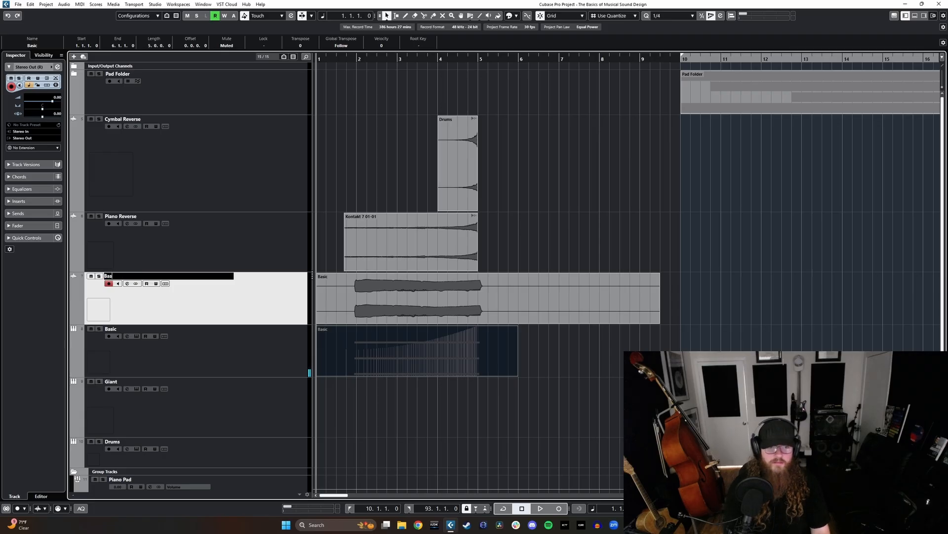
{"action": "type", "text": "ic Synth Pitch"}
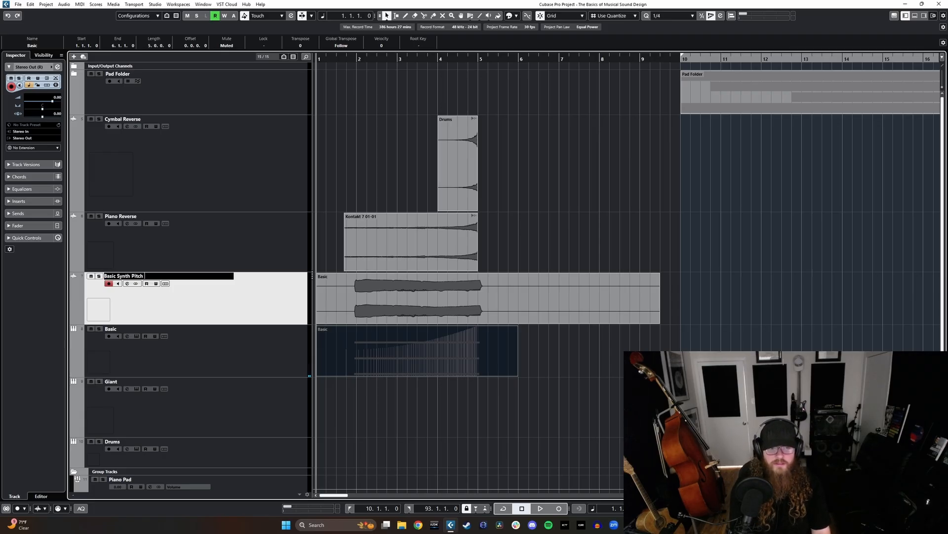
{"action": "type", "text": " Bend"}
{"action": "key", "text": "Return"}
- Play the rendered pitch bend with the reverse tracks from bar 2 up to about bar 5
{"action": "left_click", "coordinate": [355, 67]}
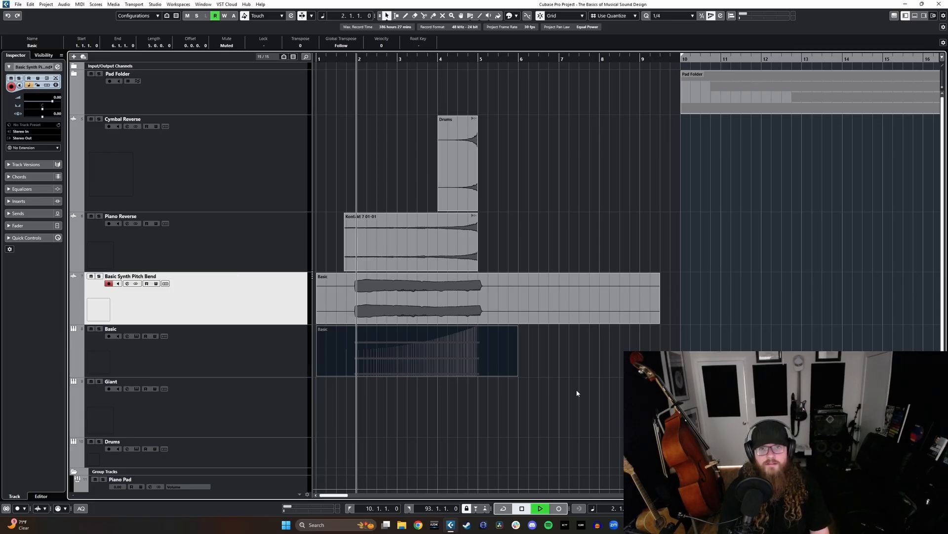
{"action": "key", "text": "space"}
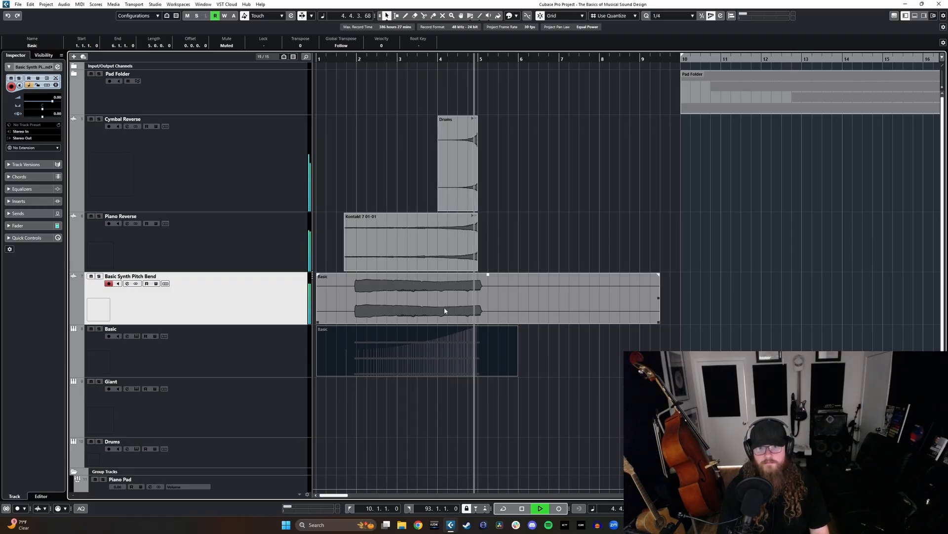
{"action": "key", "text": "space"}
{"action": "key", "text": "h"}
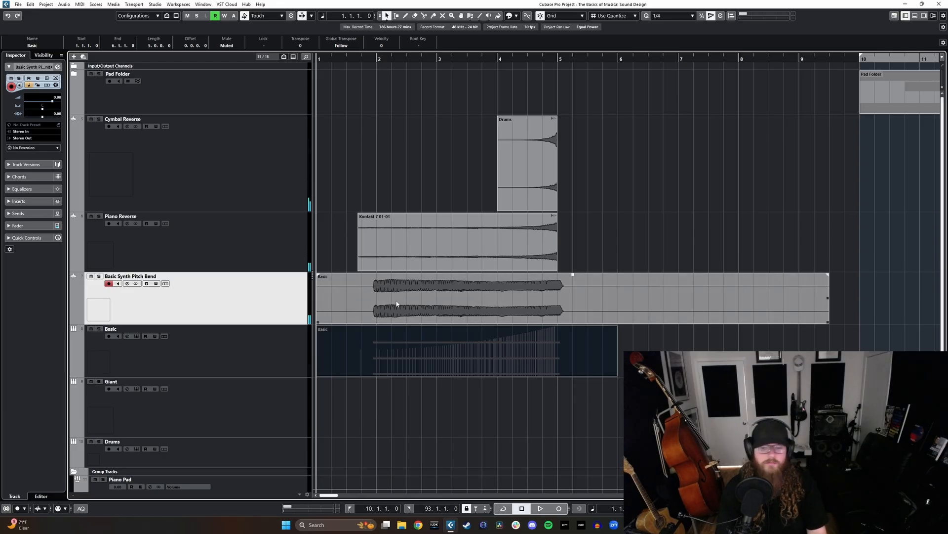
- Split the rendered Basic Synth Pitch Bend event at bars 2 and 5 and delete the pieces outside that range
{"action": "left_click", "coordinate": [376, 297], "text": "alt"}
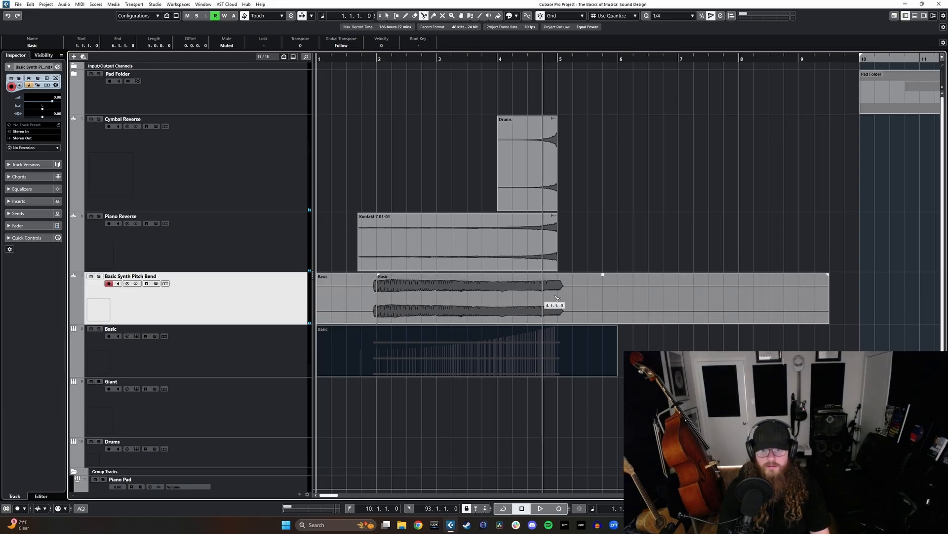
{"action": "left_click", "coordinate": [560, 292], "text": "alt"}
{"action": "left_click", "coordinate": [562, 290]}
{"action": "key", "text": "Delete"}
{"action": "left_click", "coordinate": [354, 301]}
{"action": "key", "text": "Delete"}
- Time-stretch the pitch bend event into the single bar from bar 4 to bar 5 and play it
{"action": "left_click", "coordinate": [380, 304]}
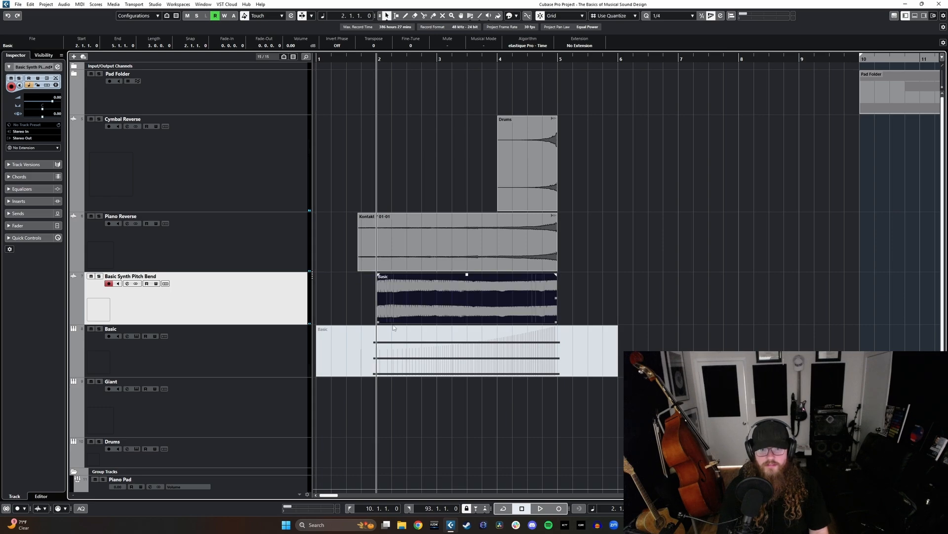
{"action": "left_click_drag", "start_coordinate": [378, 322], "coordinate": [497, 324]}
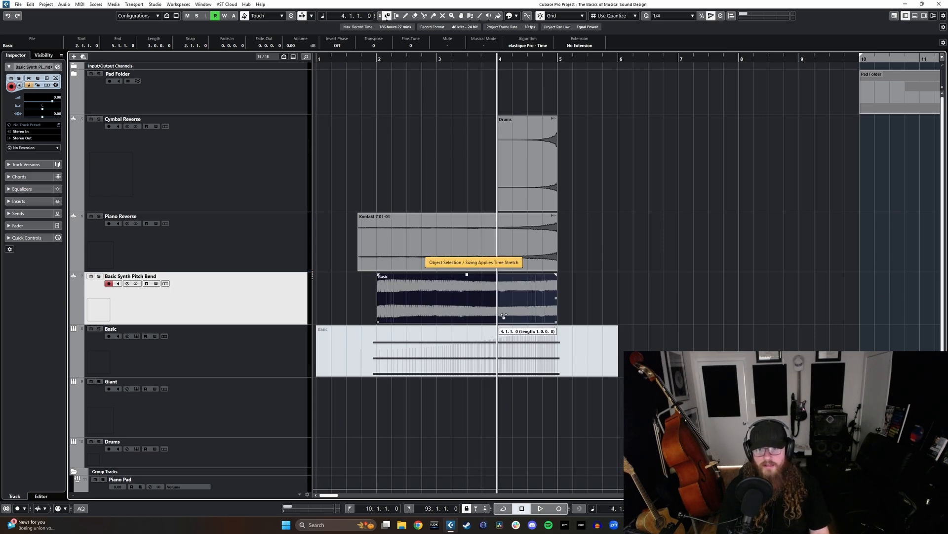
{"action": "key", "text": "1"}
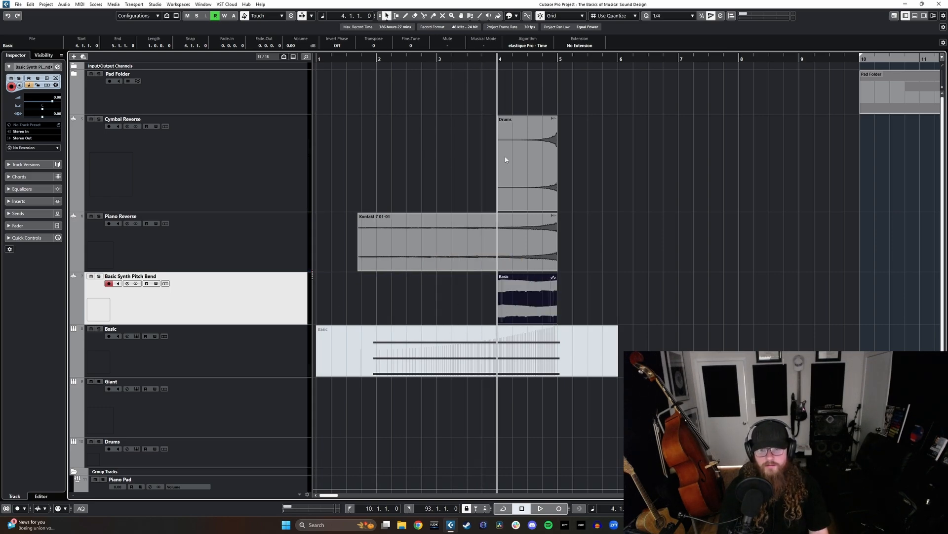
{"action": "key", "text": "space"}
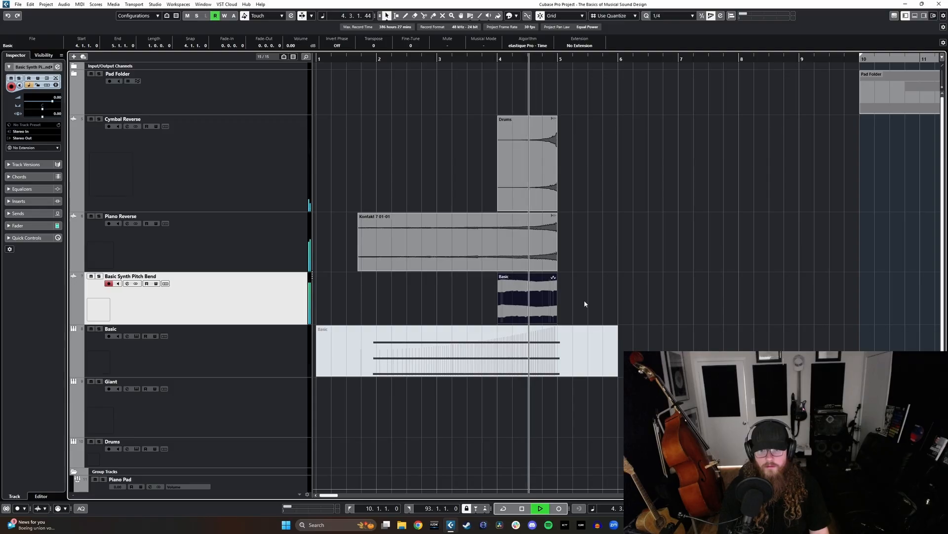
{"action": "key", "text": "space"}
- Add a full-length, one-bar fade-in with a slow-rising curve to the pitch bend event and play from bar 4
{"action": "left_click_drag", "start_coordinate": [499, 275], "coordinate": [663, 287]}
{"action": "double_click", "coordinate": [522, 292]}
{"action": "left_click", "coordinate": [487, 275]}
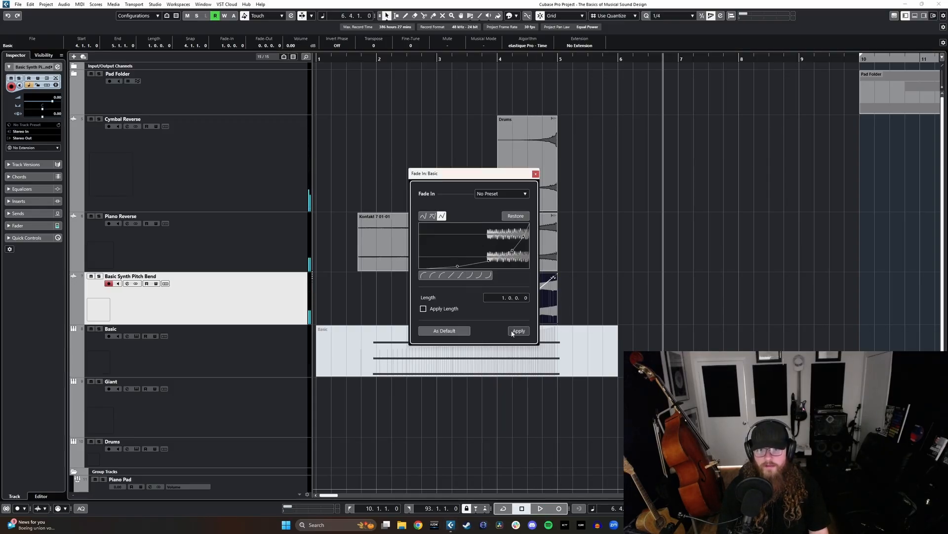
{"action": "left_click", "coordinate": [518, 331]}
{"action": "left_click", "coordinate": [535, 174]}
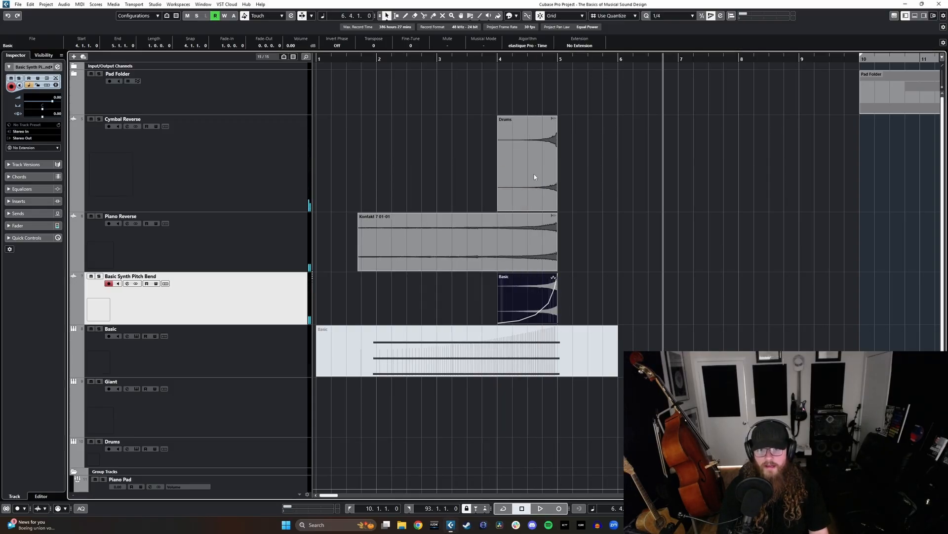
{"action": "left_click", "coordinate": [499, 60]}
{"action": "key", "text": "space"}
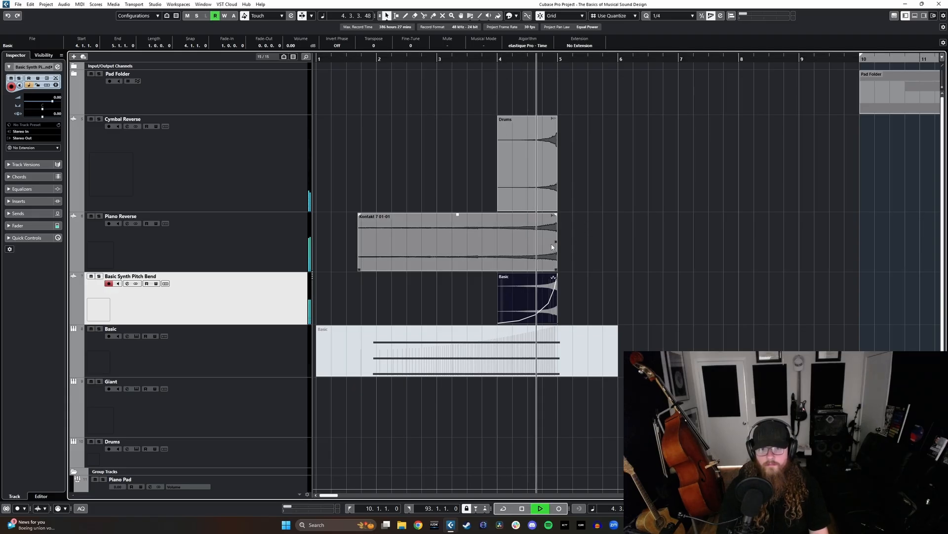
{"action": "key", "text": "space"}
- Undo the fade curve change on the pitch bend event to restore the straight fade-in, and play from bar 4
{"action": "left_click", "coordinate": [505, 292]}
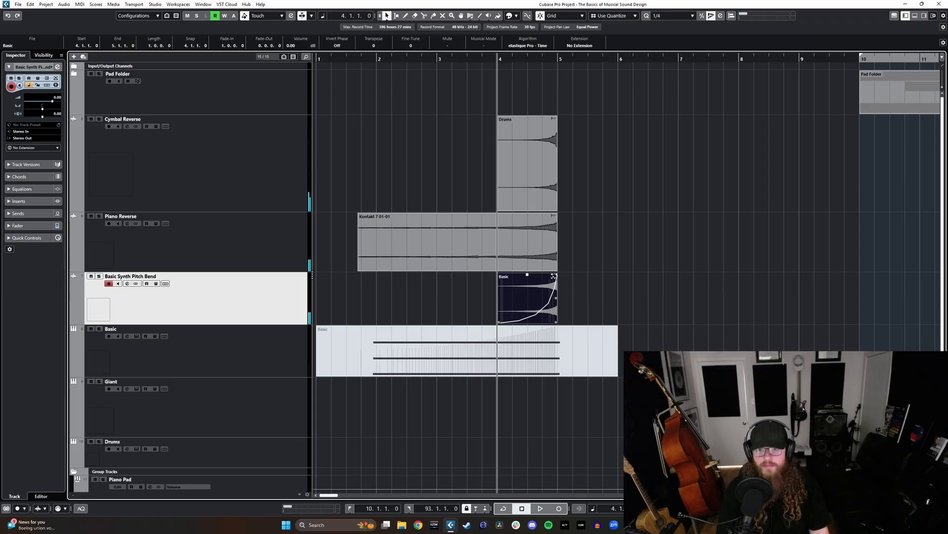
{"action": "left_click_drag", "start_coordinate": [554, 274], "coordinate": [542, 278]}
{"action": "key", "text": "ctrl+z"}
{"action": "key", "text": "ctrl+z"}
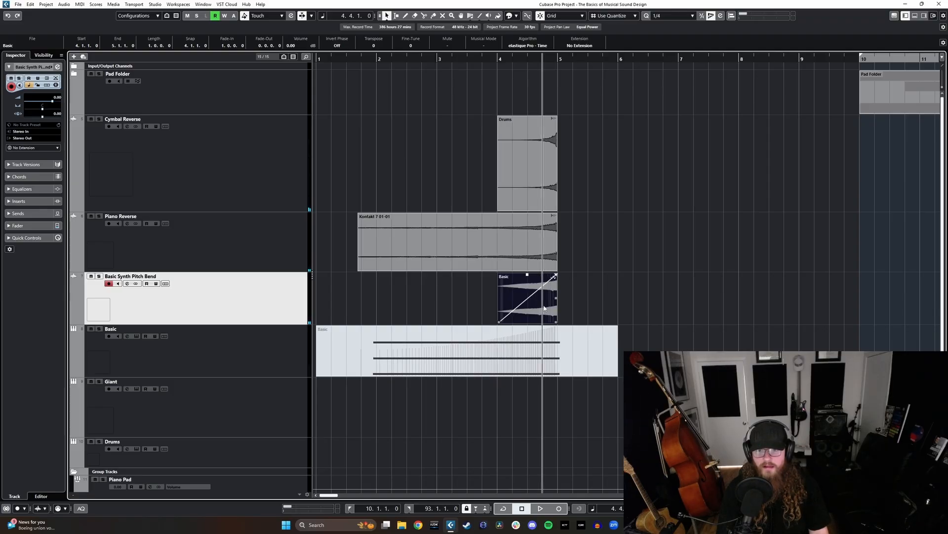
{"action": "left_click", "coordinate": [498, 62]}
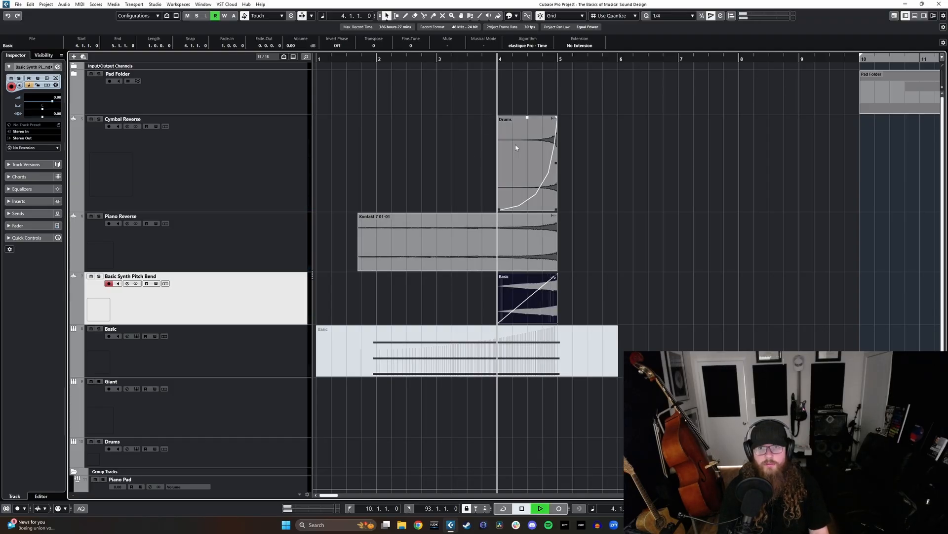
{"action": "key", "text": "space"}
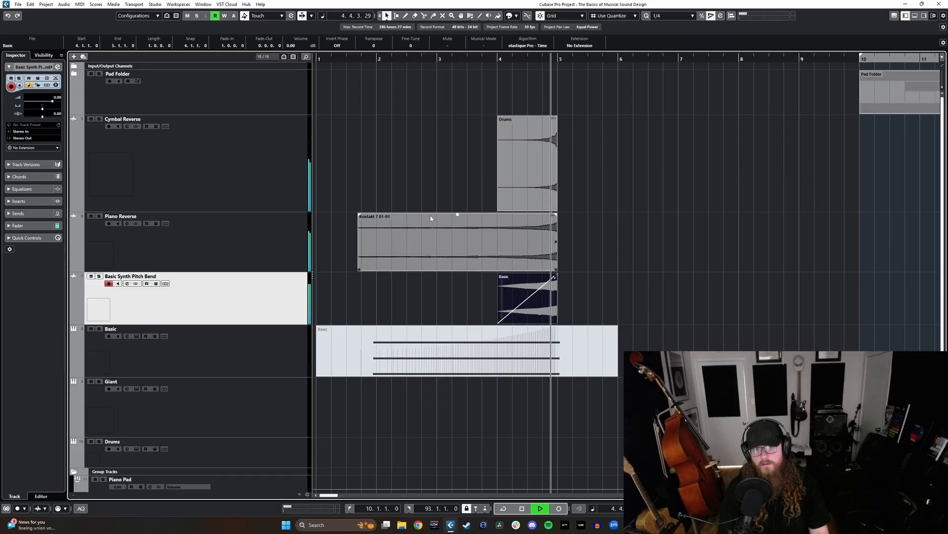
{"action": "key", "text": "space"}
- Try playing the Piano Reverse event from its start with automation writing enabled, and switch writing off again
{"action": "left_click", "coordinate": [214, 251]}
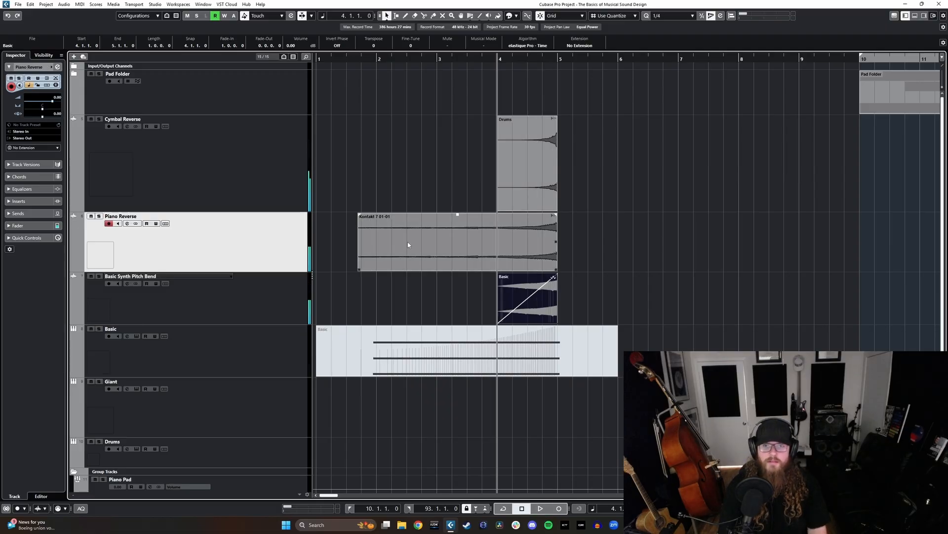
{"action": "left_click", "coordinate": [407, 244]}
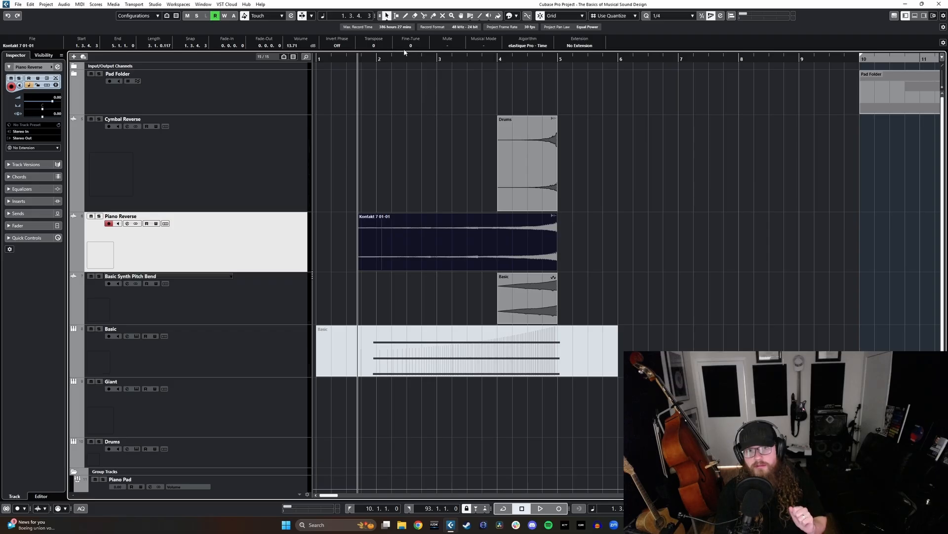
{"action": "left_click", "coordinate": [346, 62]}
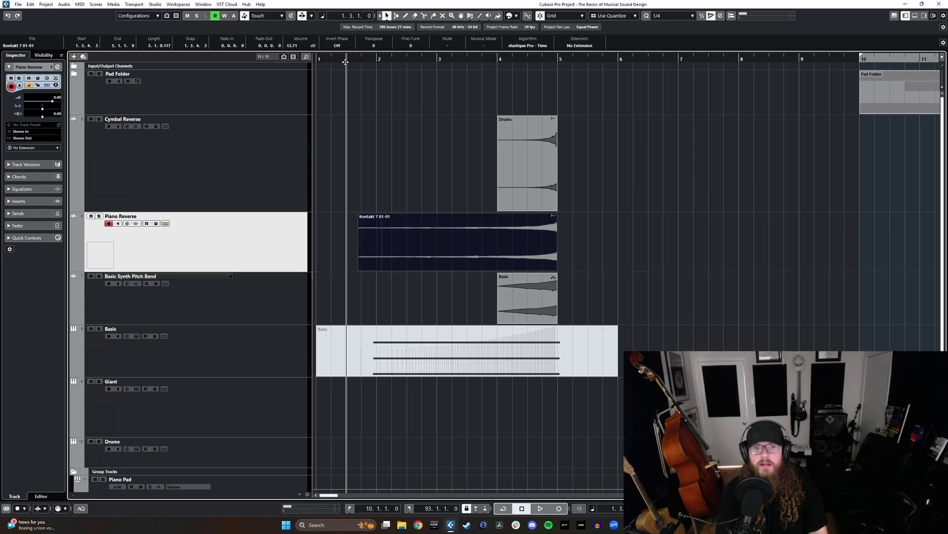
{"action": "left_click", "coordinate": [387, 235]}
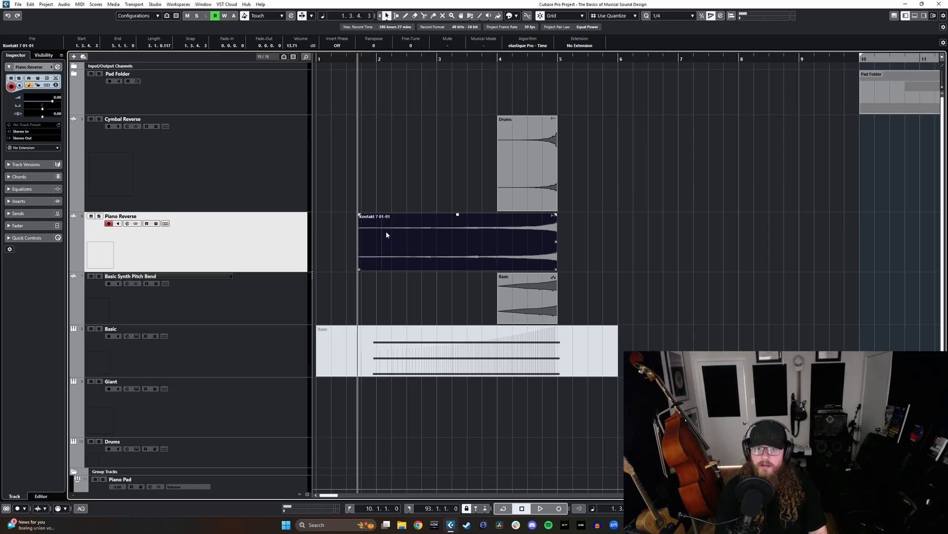
{"action": "left_click", "coordinate": [156, 223]}
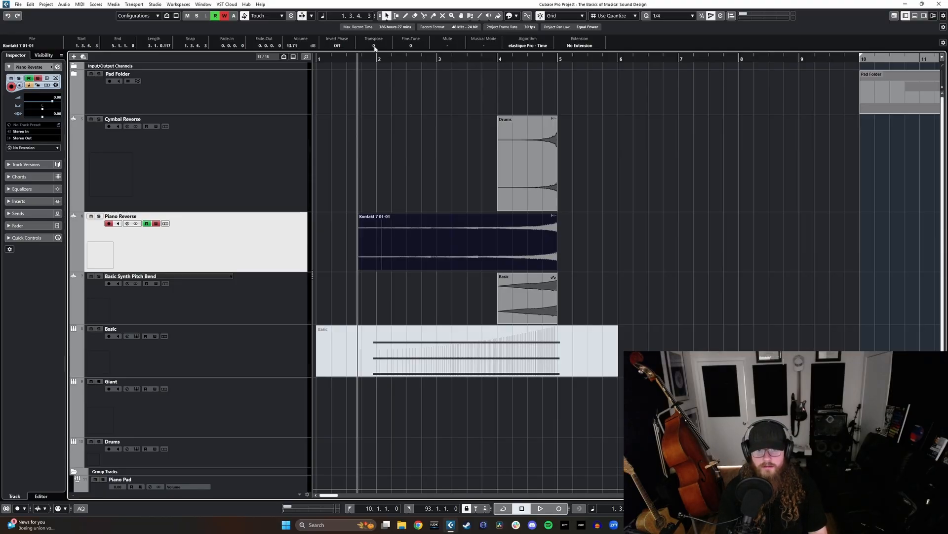
{"action": "key", "text": "space"}
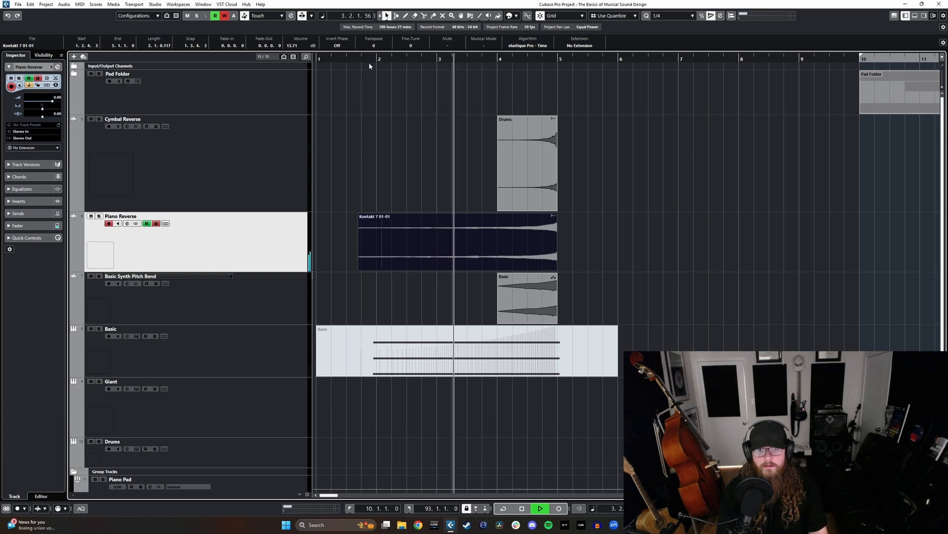
{"action": "left_click", "coordinate": [155, 224]}
{"action": "key", "text": "space"}
{"action": "key", "text": "space"}
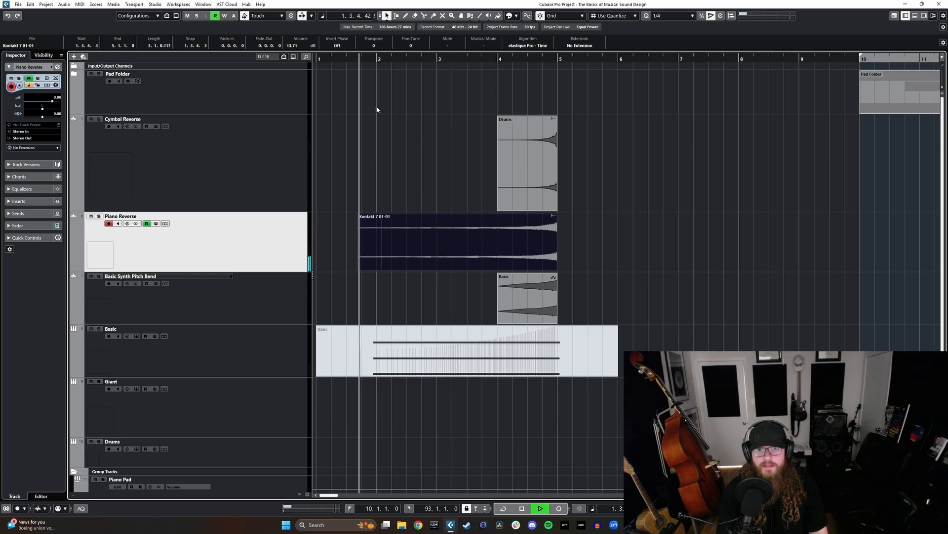
{"action": "key", "text": "space"}
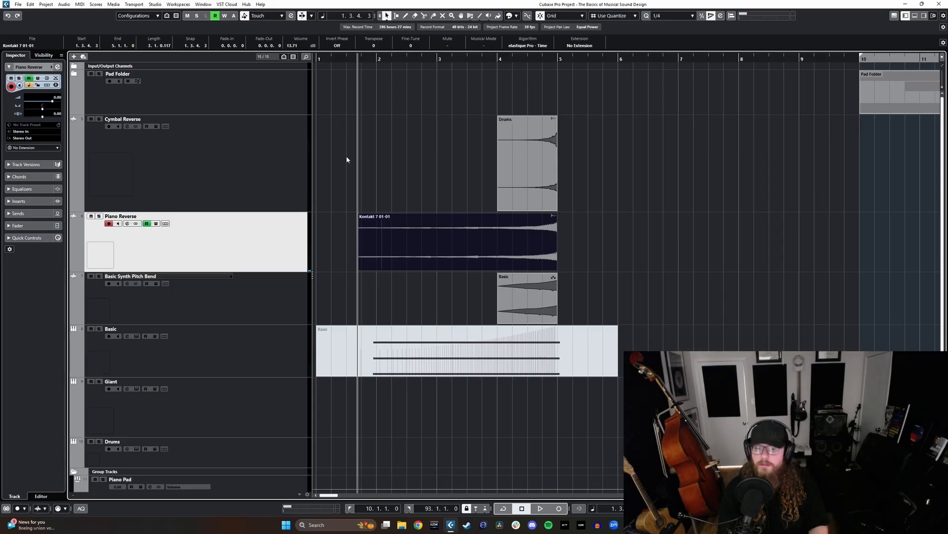
- Show the MixConsole inserts below the arrangement and reduce the mixer's height to leave room for the tracks
{"action": "key", "text": "F3"}
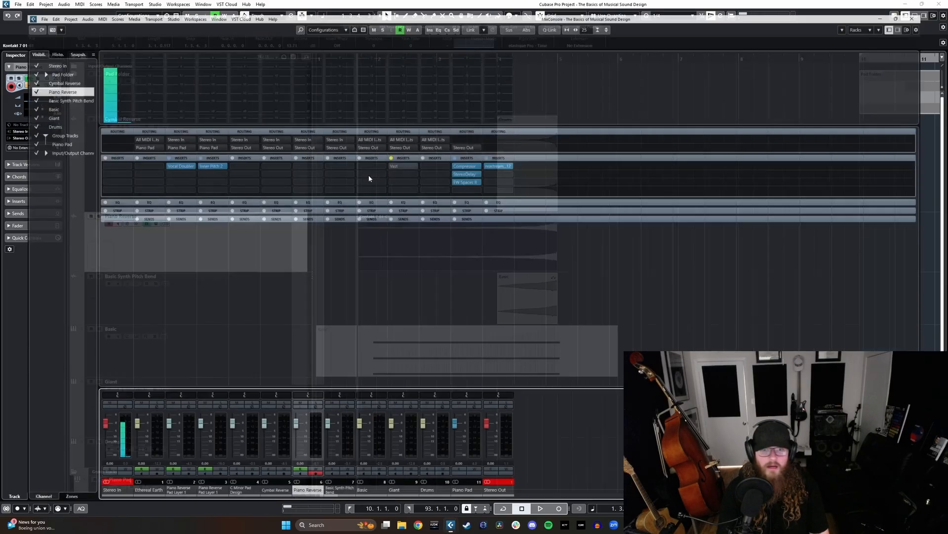
{"action": "left_click", "coordinate": [930, 12]}
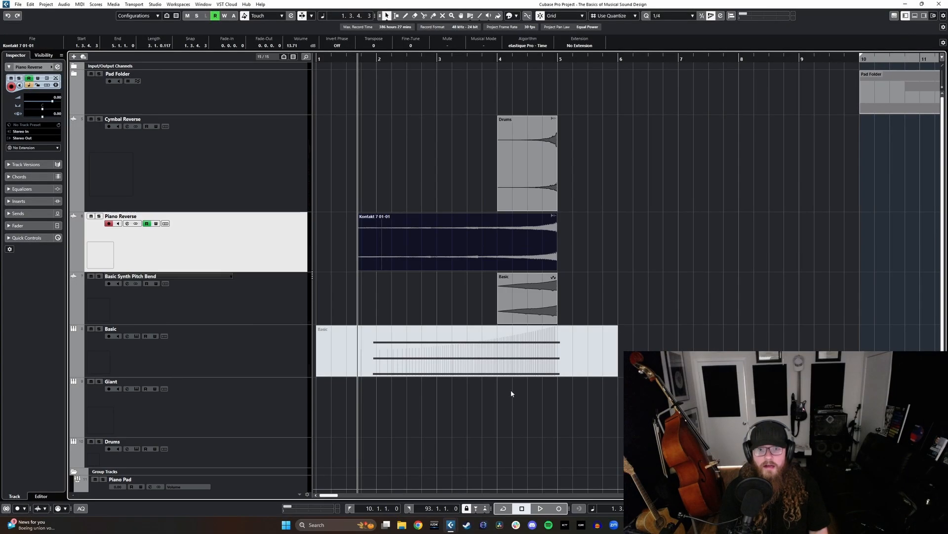
{"action": "left_click", "coordinate": [509, 393]}
{"action": "key", "text": "ctrl+alt+b"}
{"action": "left_click", "coordinate": [95, 496]}
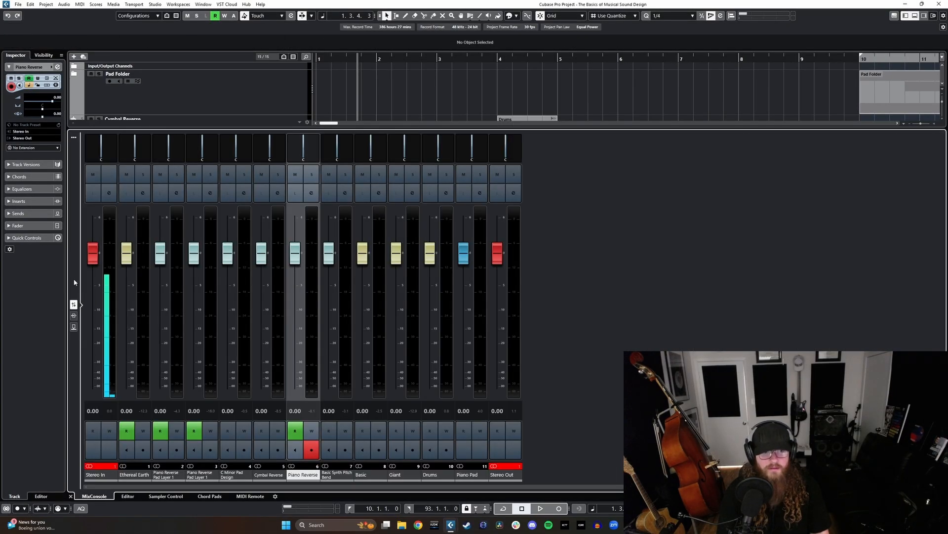
{"action": "left_click", "coordinate": [73, 317]}
{"action": "left_click_drag", "start_coordinate": [326, 129], "coordinate": [321, 332]}
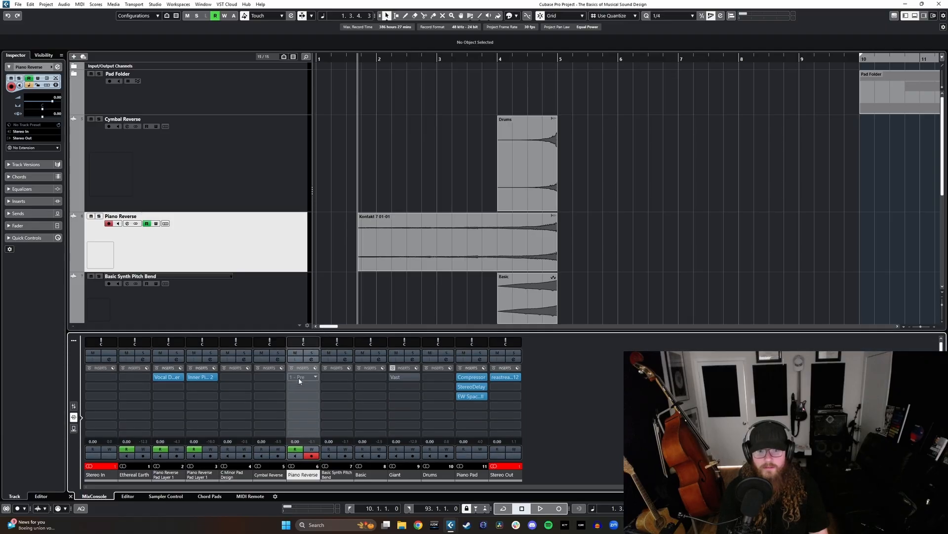
- Insert Inner Pitch 2 in the first insert slot of Piano Reverse and move its window clear of the events
{"action": "left_click", "coordinate": [303, 378]}
{"action": "type", "text": "inn"}
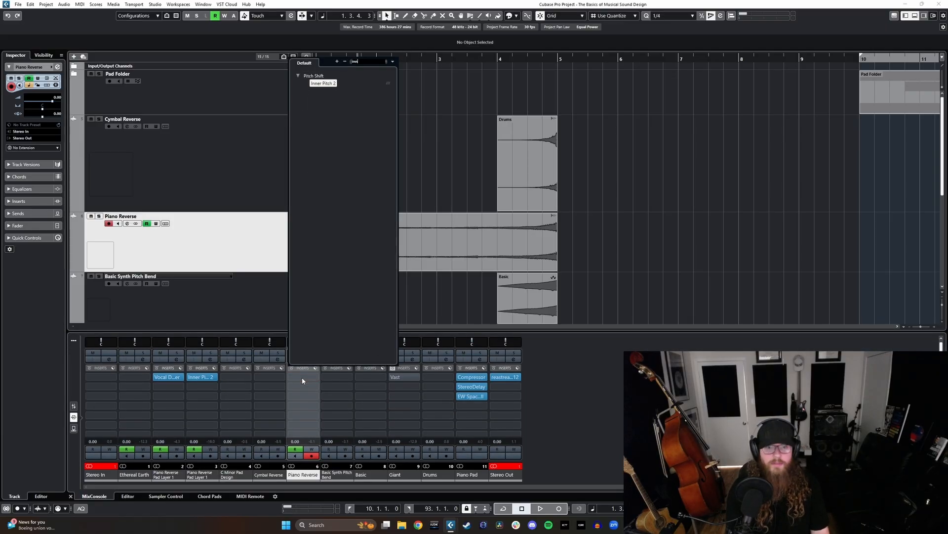
{"action": "left_click", "coordinate": [323, 83]}
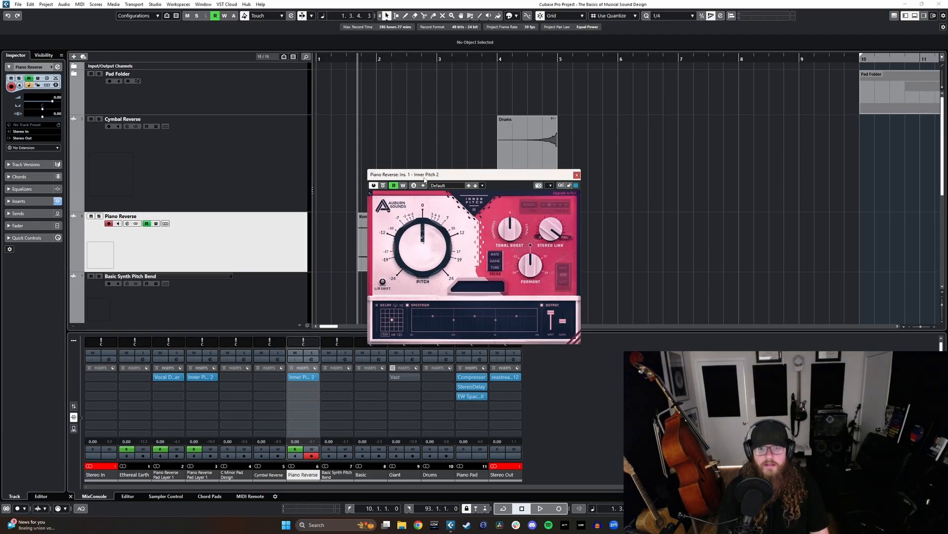
{"action": "left_click_drag", "start_coordinate": [424, 178], "coordinate": [528, 187]}
{"action": "left_click_drag", "start_coordinate": [532, 263], "coordinate": [524, 277]}
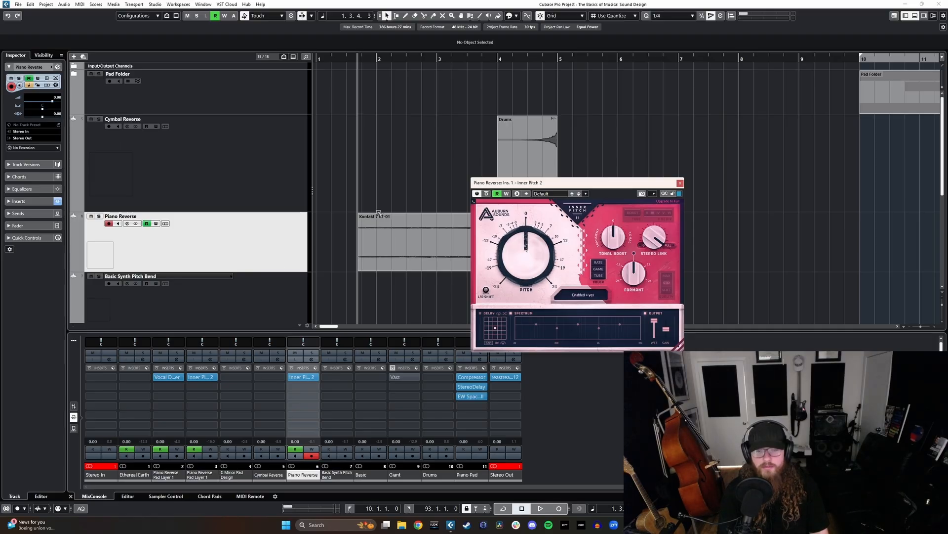
{"action": "left_click_drag", "start_coordinate": [541, 185], "coordinate": [676, 199]}
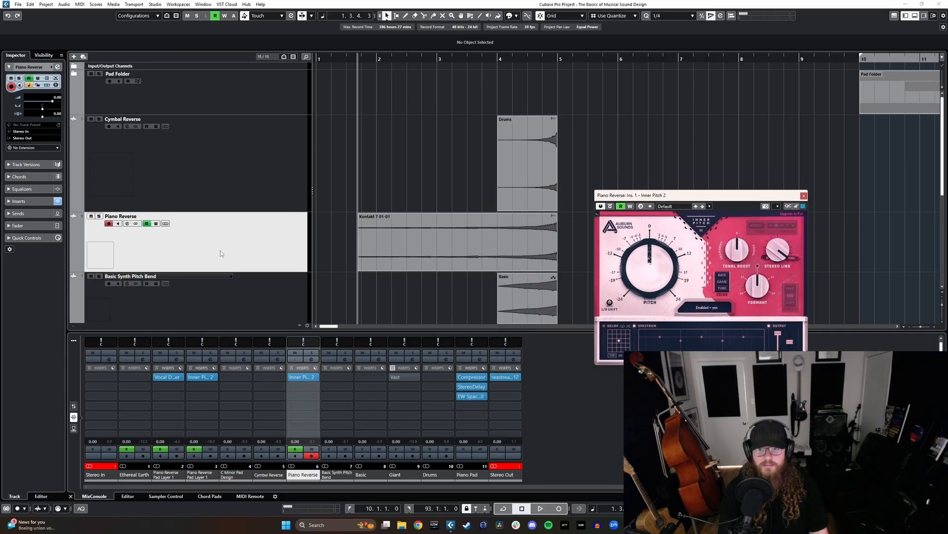
- Write Inner Pitch 2 pitch automation on Piano Reverse during playback, rising from 0 to 24 semitones just before bar 5
{"action": "left_click", "coordinate": [156, 223]}
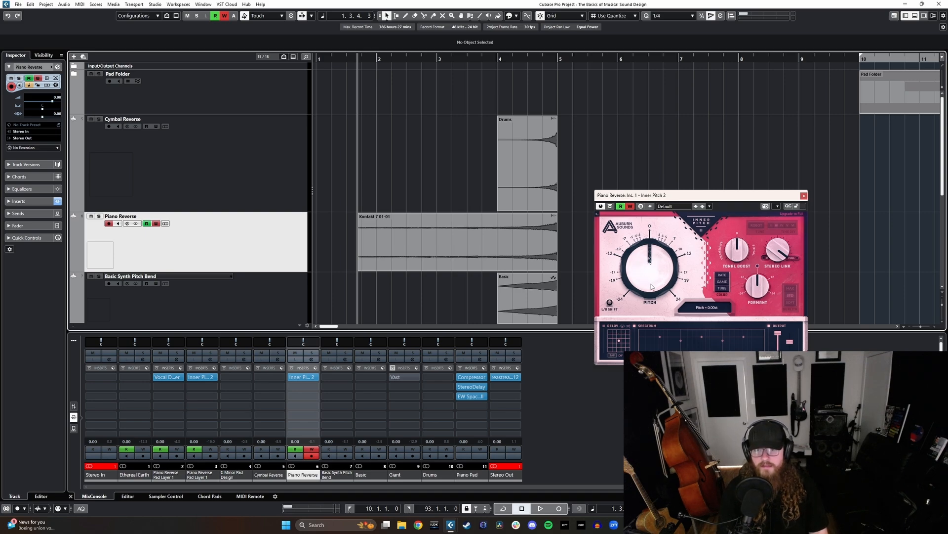
{"action": "left_click_drag", "start_coordinate": [652, 287], "coordinate": [667, 210]}
{"action": "key", "text": "space"}
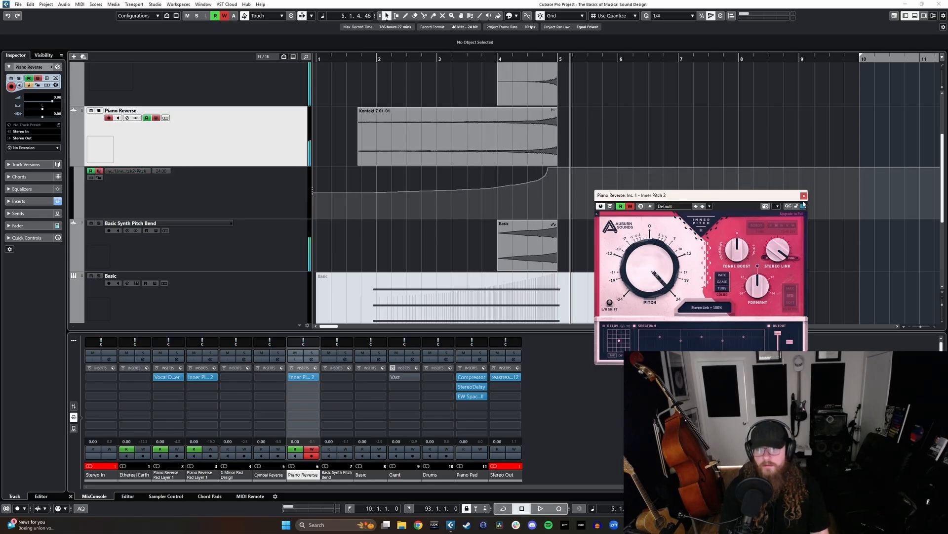
{"action": "scroll", "coordinate": [476, 210], "scroll_direction": "up", "scroll_amount": 2}
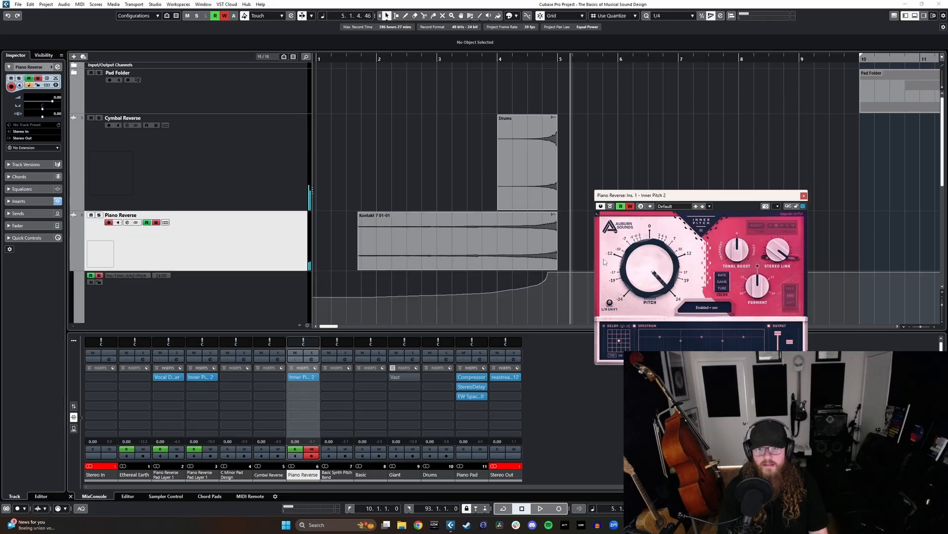
{"action": "scroll", "coordinate": [489, 249], "scroll_direction": "down", "scroll_amount": 1}
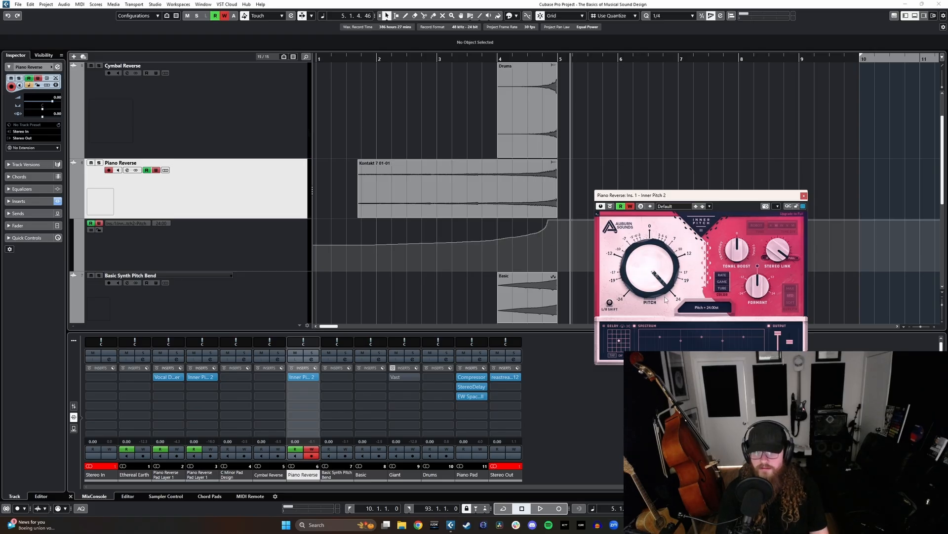
- Turn off automation writing on Piano Reverse, solo the track and play the pitch rise from bar 4
{"action": "left_click", "coordinate": [494, 59]}
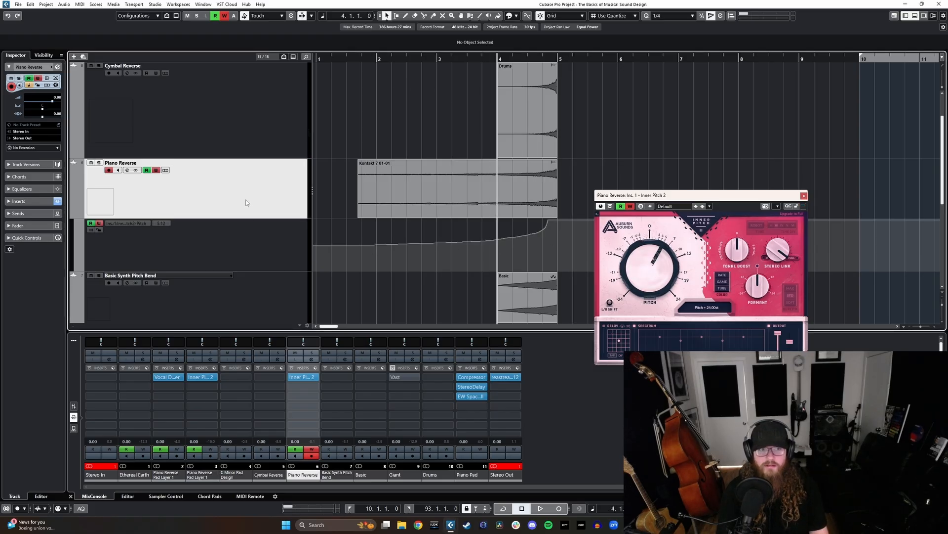
{"action": "left_click", "coordinate": [155, 170]}
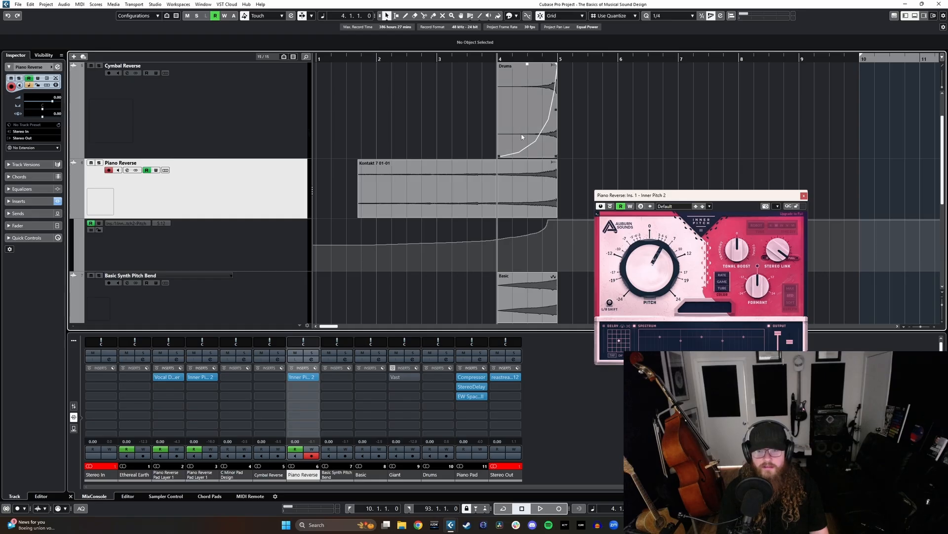
{"action": "key", "text": "s"}
{"action": "key", "text": "space"}
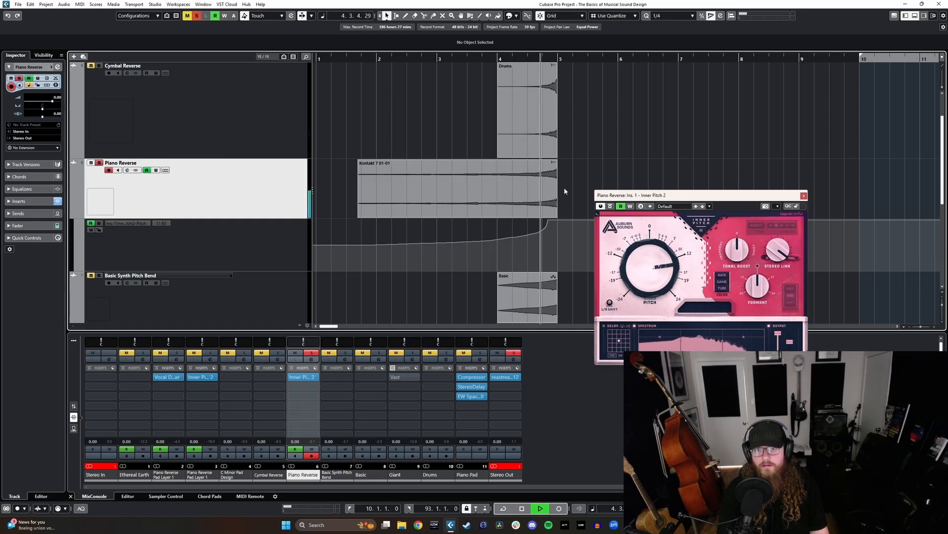
- Stretch the steep end of Piano Reverse's pitch automation so the rise peaks at bar 5, and close the Inner Pitch 2 window
{"action": "key", "text": "space"}
{"action": "left_click_drag", "start_coordinate": [540, 233], "coordinate": [558, 219]}
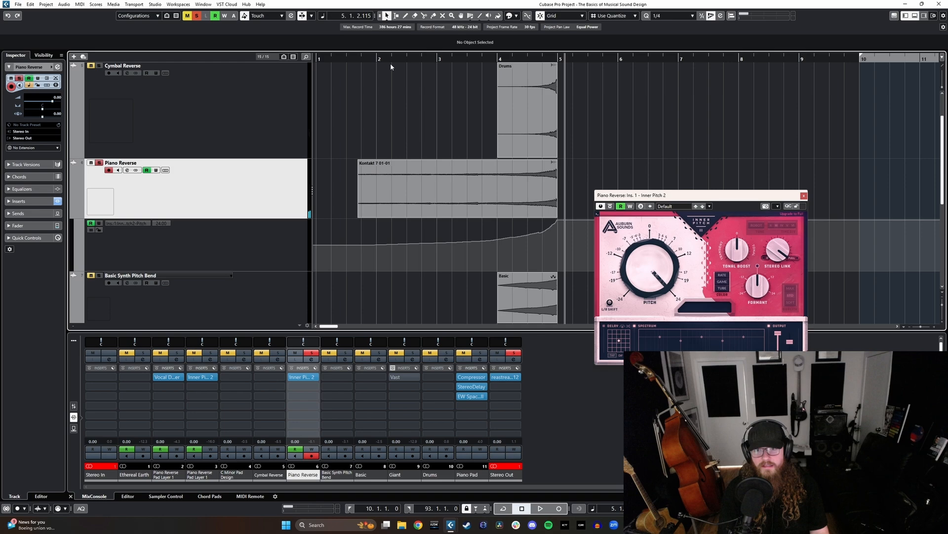
{"action": "left_click", "coordinate": [365, 61]}
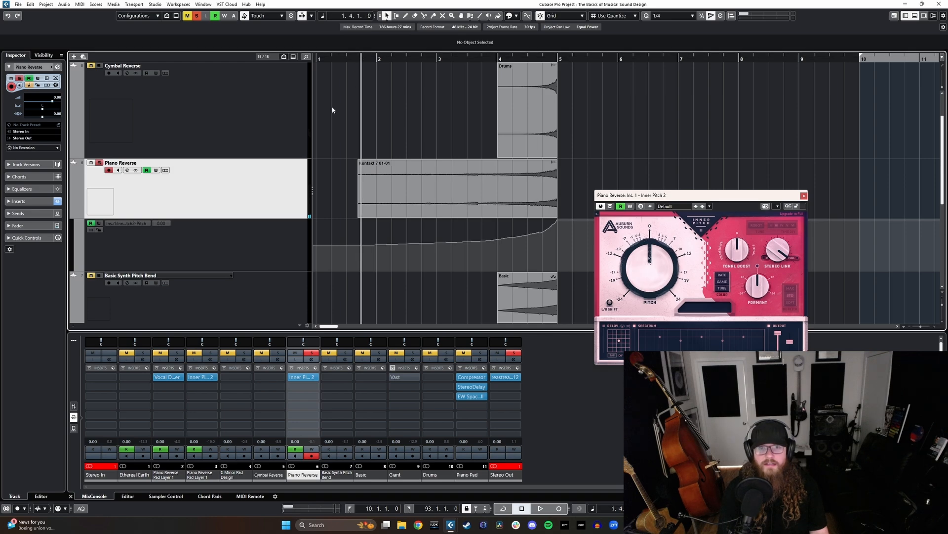
{"action": "left_click", "coordinate": [803, 196]}
- Play from bar 1, beat 4 and unsolo Piano Reverse to hear its pitch rise together with the other reverse layers through bar 5
{"action": "scroll", "coordinate": [200, 238], "scroll_direction": "down", "scroll_amount": 2}
{"action": "key", "text": "space"}
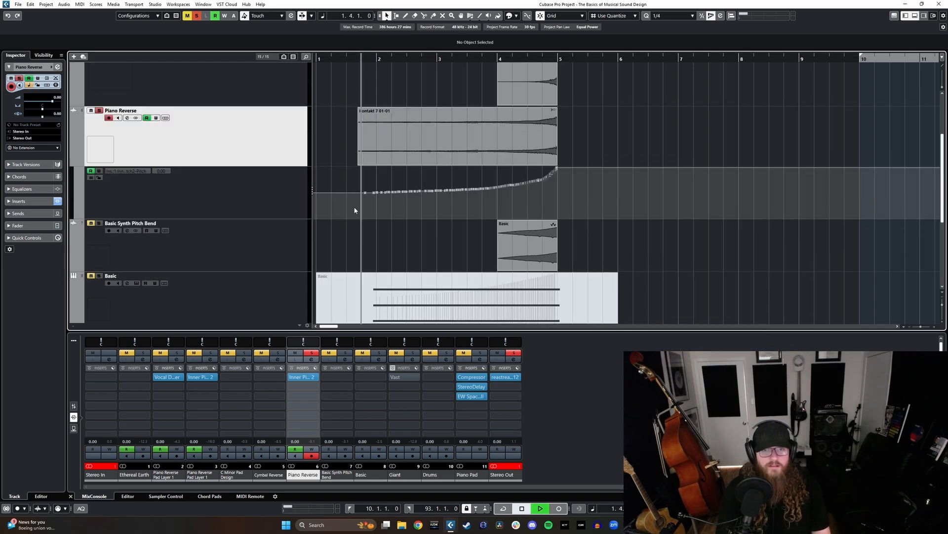
{"action": "scroll", "coordinate": [267, 203], "scroll_direction": "up", "scroll_amount": 2}
{"action": "key", "text": "s"}
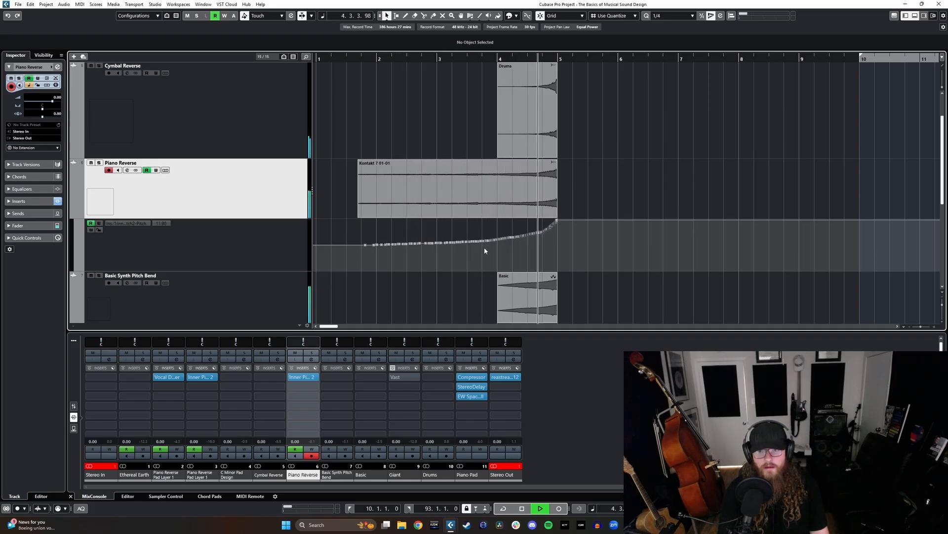
{"action": "key", "text": "space"}
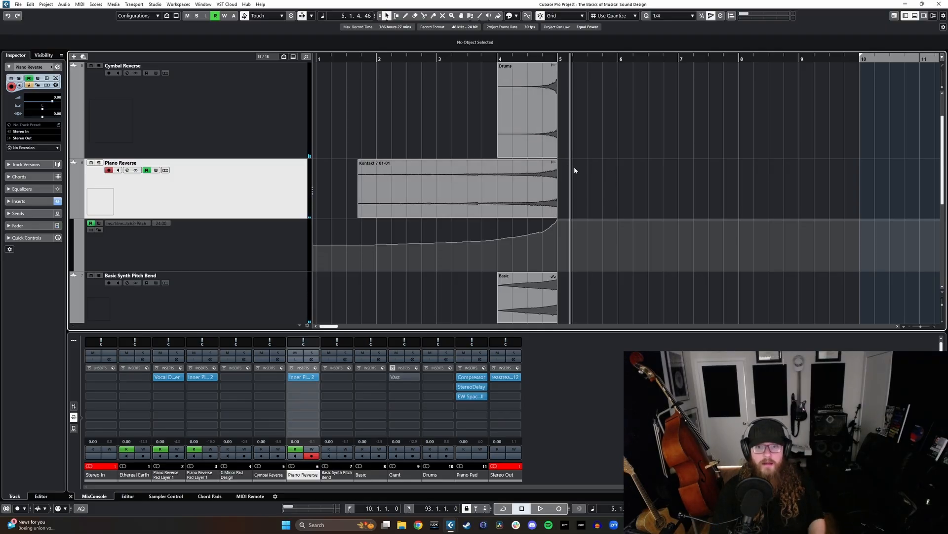
{"action": "scroll", "coordinate": [575, 168], "scroll_direction": "down", "scroll_amount": 1}
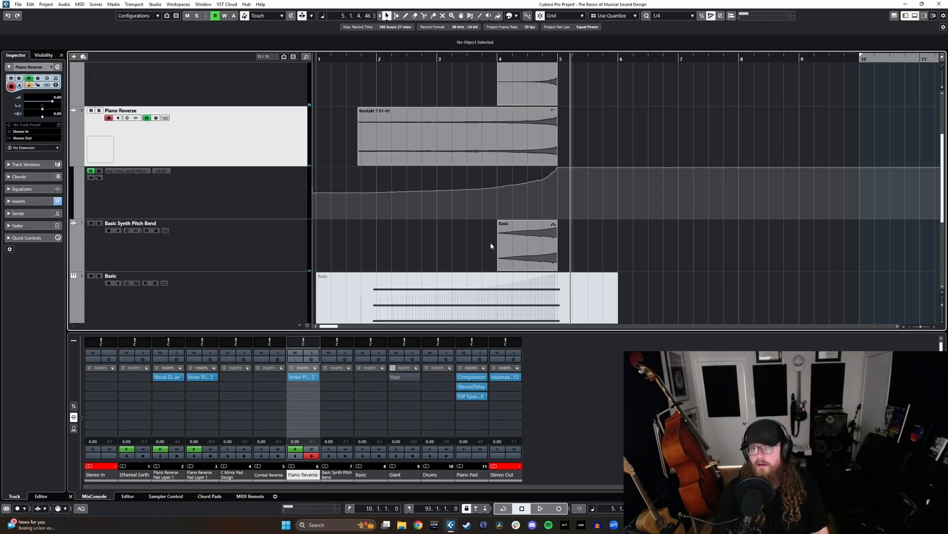
{"action": "scroll", "coordinate": [497, 248], "scroll_direction": "up", "scroll_amount": 2}
{"action": "scroll", "coordinate": [497, 237], "scroll_direction": "down", "scroll_amount": 1}
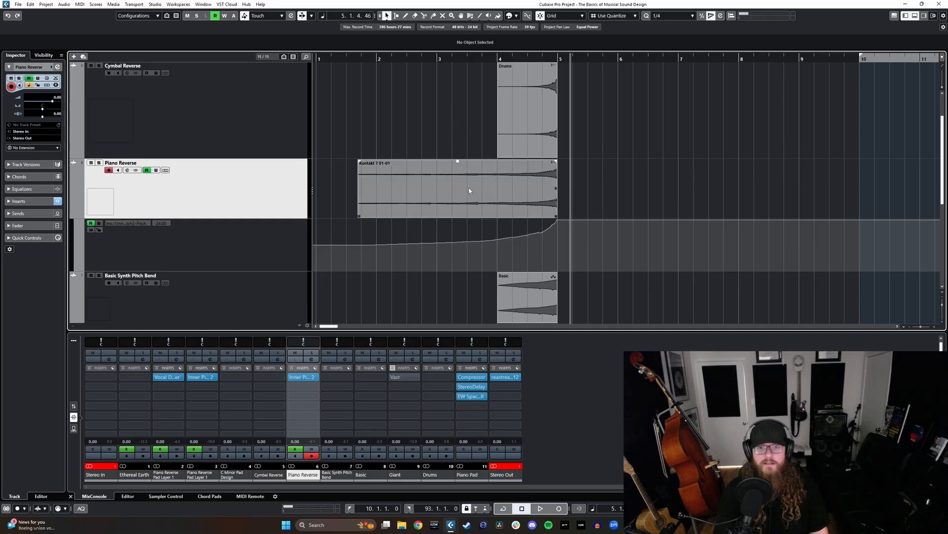
- Solo Piano Reverse, play it from the middle of bar 3 to bar 4, and remove the solo
{"action": "left_click", "coordinate": [459, 59]}
{"action": "key", "text": "s"}
{"action": "key", "text": "space"}
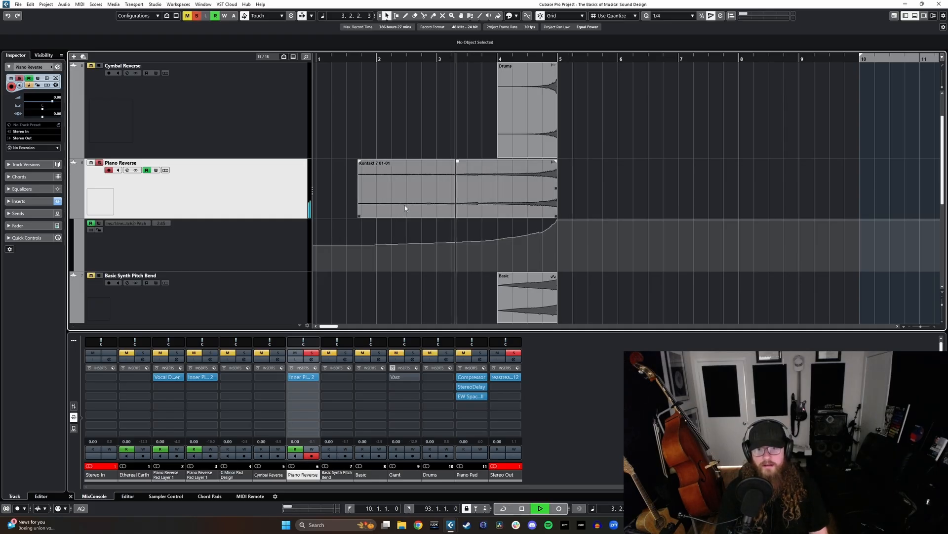
{"action": "key", "text": "space"}
{"action": "key", "text": "s"}
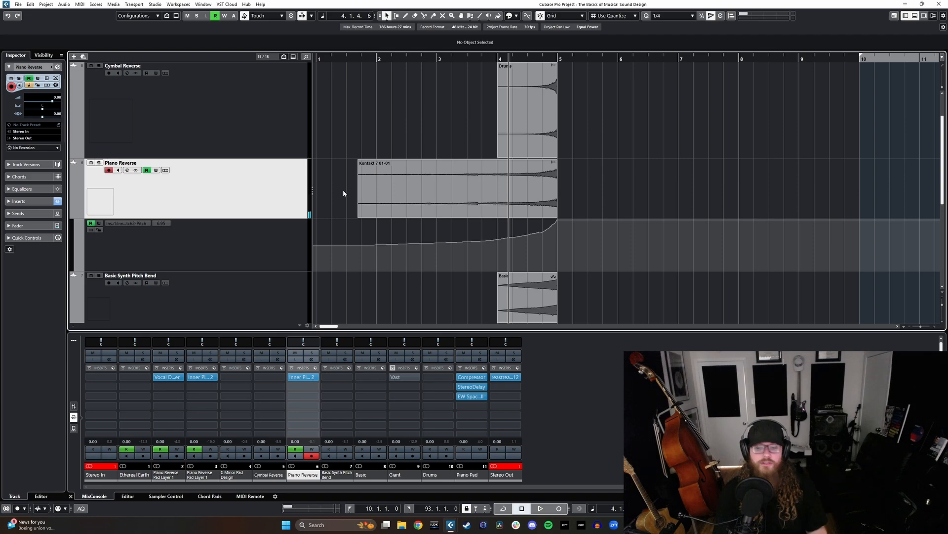
- Insert Chopper in the second insert slot of Piano Reverse and move its window aside
{"action": "left_click", "coordinate": [314, 377]}
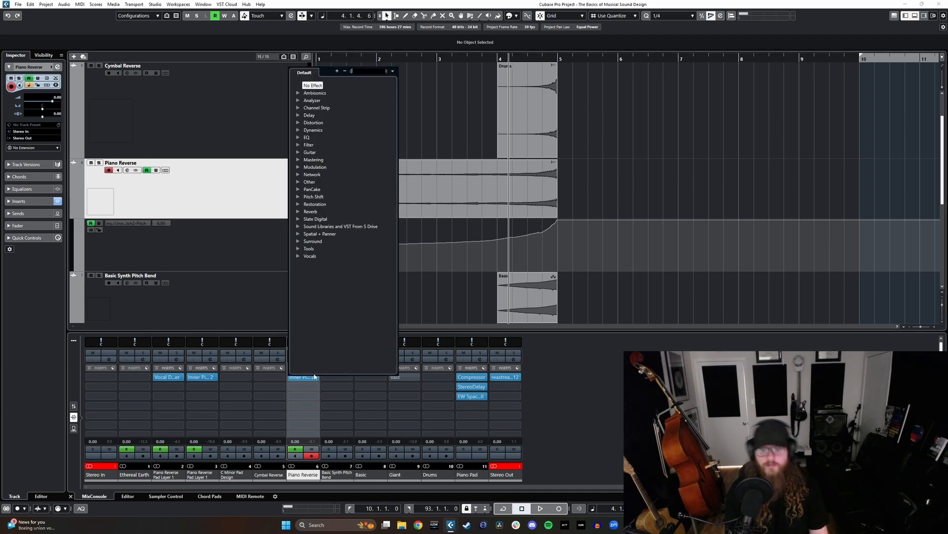
{"action": "type", "text": "trnace"}
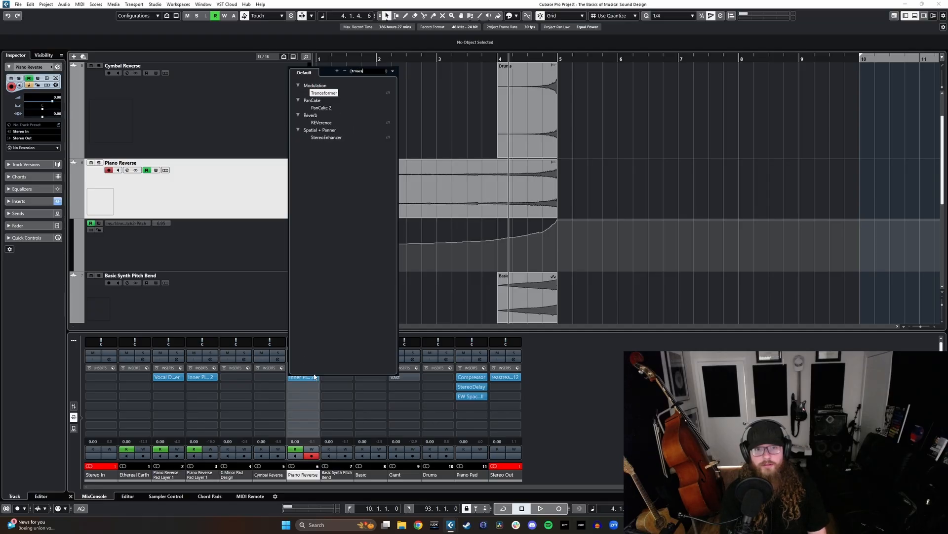
{"action": "key", "text": "BackSpace"}
{"action": "key", "text": "BackSpace"}
{"action": "key", "text": "BackSpace"}
{"action": "key", "text": "BackSpace"}
{"action": "key", "text": "BackSpace"}
{"action": "key", "text": "BackSpace"}
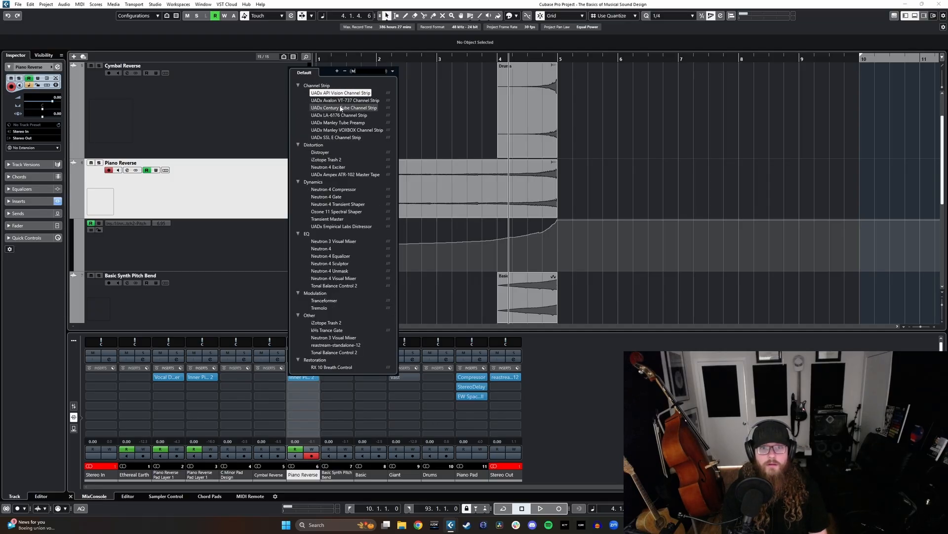
{"action": "type", "text": "chop"}
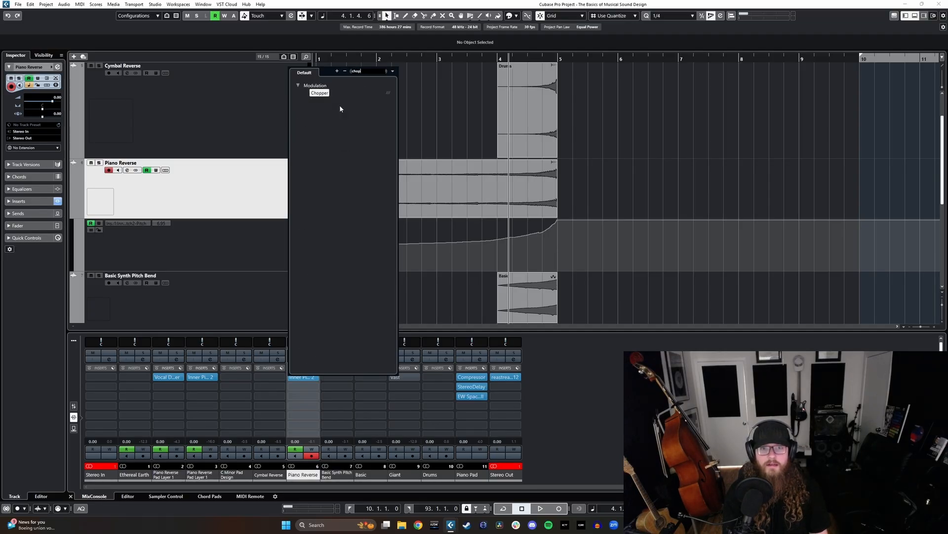
{"action": "left_click", "coordinate": [315, 94]}
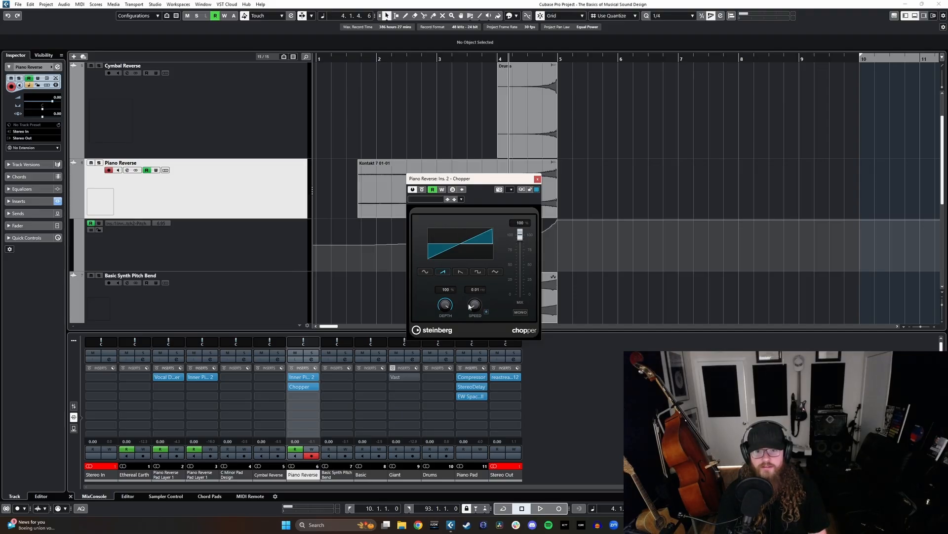
{"action": "left_click_drag", "start_coordinate": [445, 178], "coordinate": [565, 191]}
- Try adjusting Chopper's free-running speed while playing the arrangement from bar 1, beat 4
{"action": "left_click", "coordinate": [354, 58]}
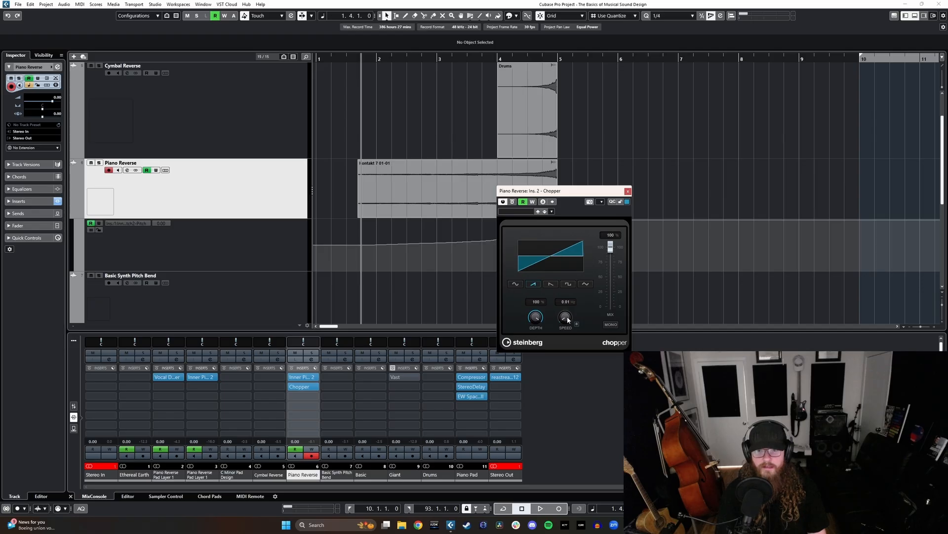
{"action": "left_click_drag", "start_coordinate": [567, 321], "coordinate": [574, 277]}
{"action": "key", "text": "space"}
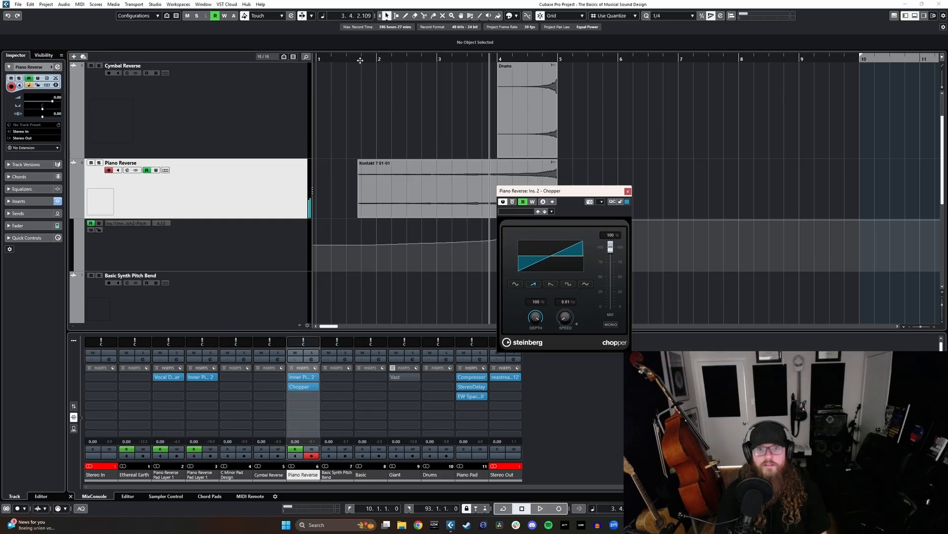
{"action": "left_click", "coordinate": [360, 59]}
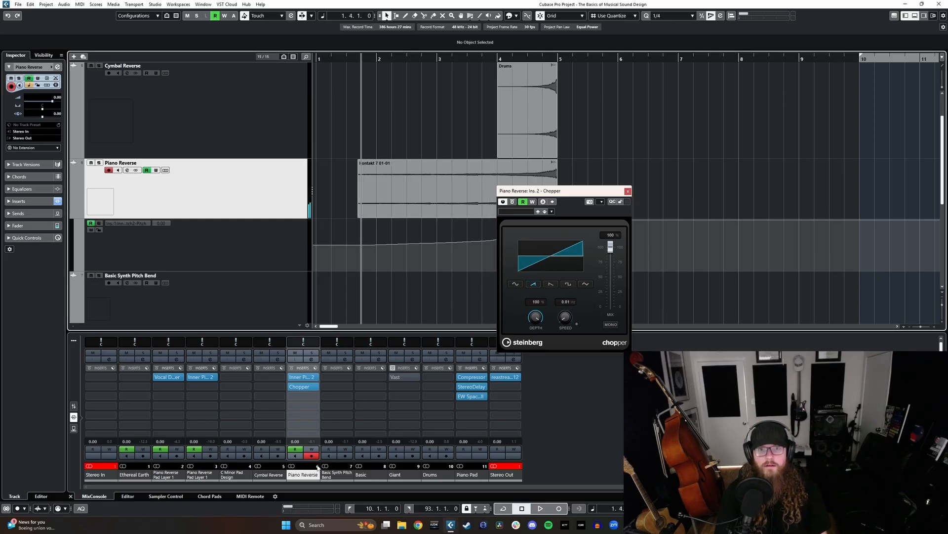
- Audition Chopper on soloed Piano Reverse with a tempo-synced 1/1 speed, choose the square waveform, and turn tempo sync off
{"action": "left_click", "coordinate": [577, 324]}
{"action": "left_click", "coordinate": [550, 284]}
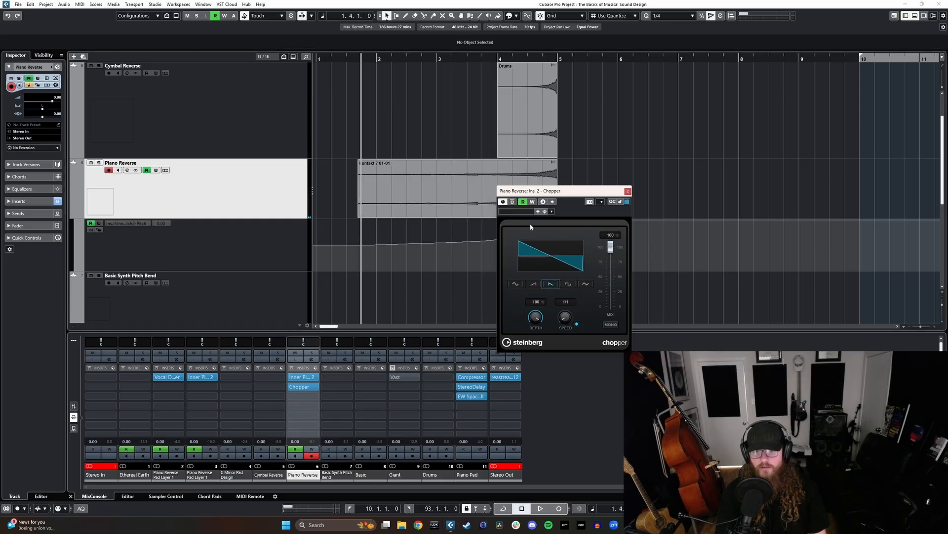
{"action": "key", "text": "space"}
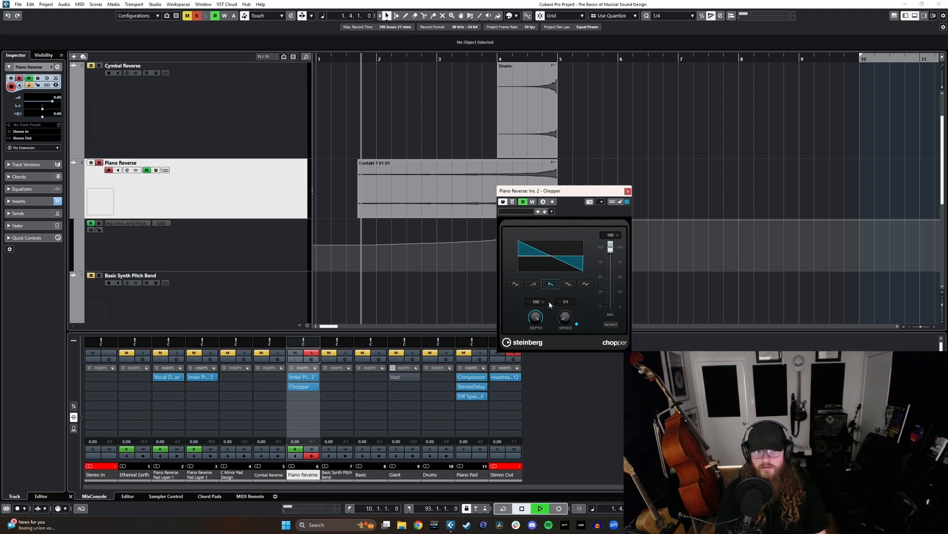
{"action": "left_click", "coordinate": [568, 285]}
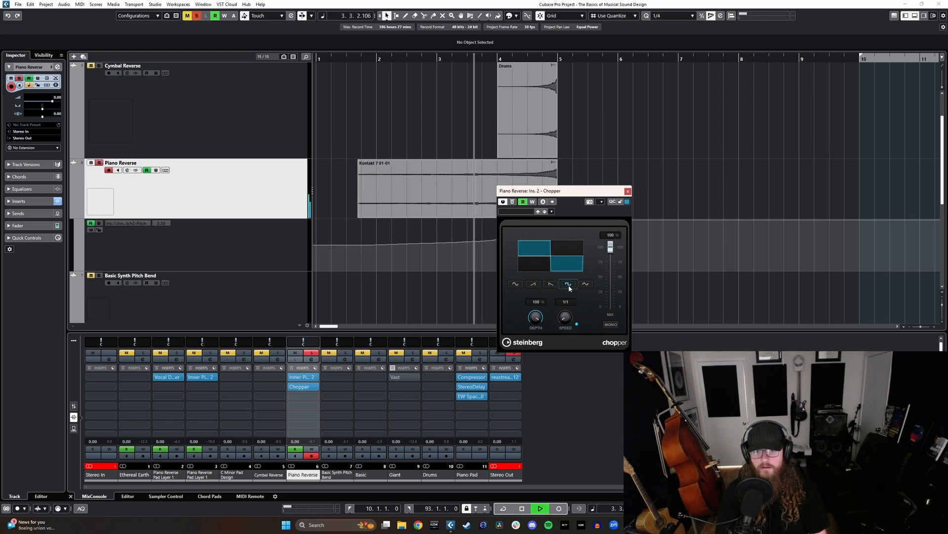
{"action": "key", "text": "space"}
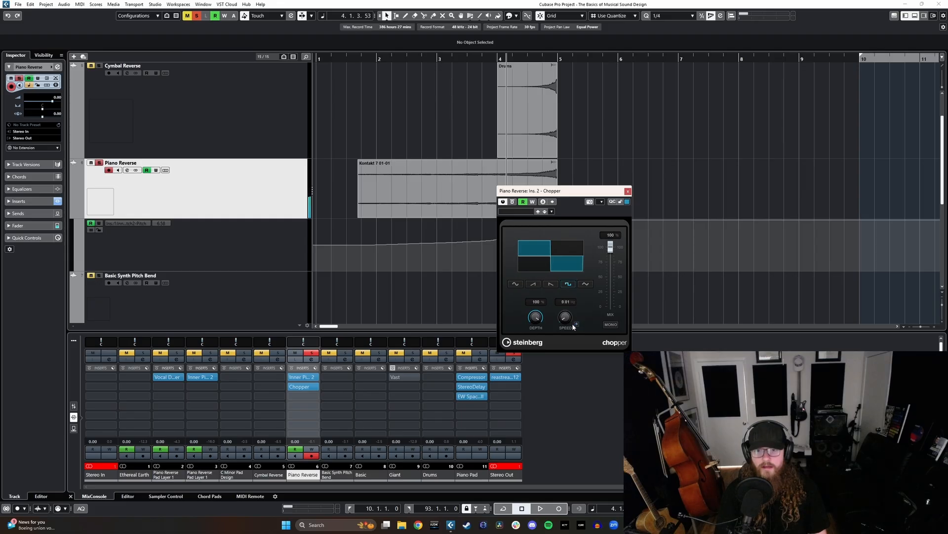
{"action": "left_click", "coordinate": [354, 60]}
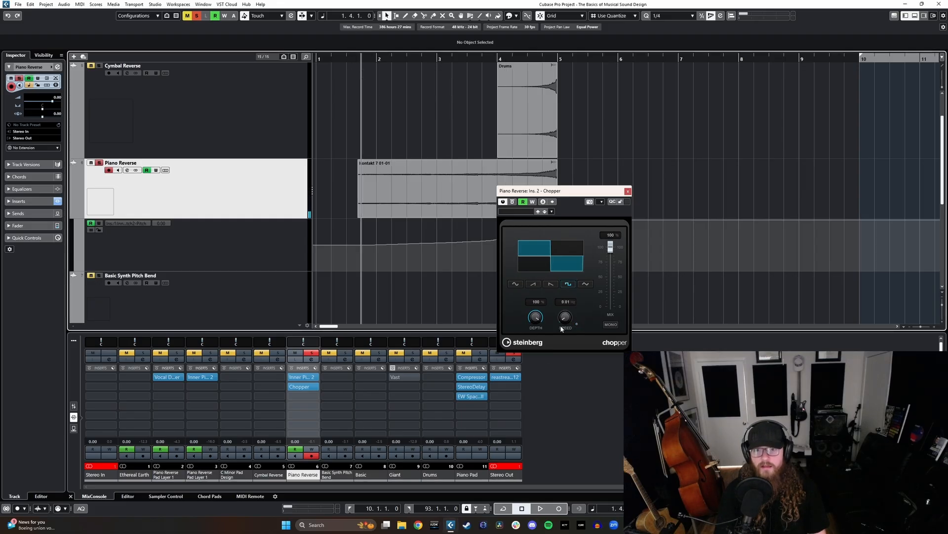
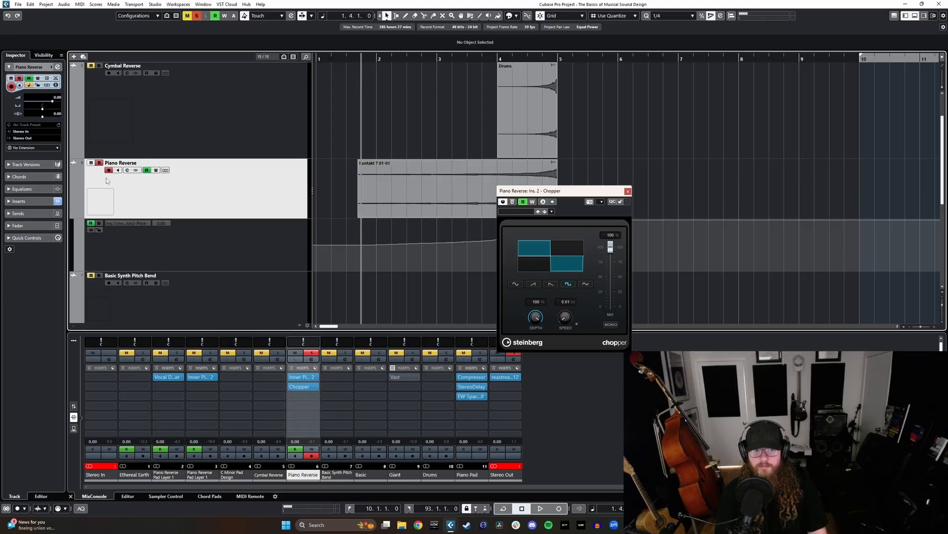
- Record automation that gradually raises Chopper's speed to its maximum on Piano Reverse, close the plug-in window and stop playback
{"action": "left_click", "coordinate": [566, 322]}
{"action": "left_click_drag", "start_coordinate": [566, 323], "coordinate": [622, 202]}
{"action": "left_click", "coordinate": [628, 191]}
{"action": "key", "text": "space"}
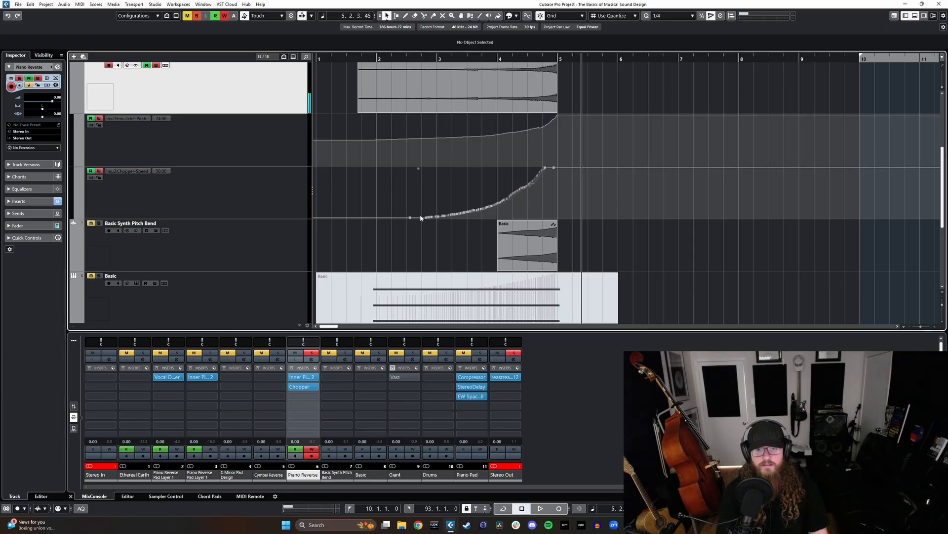
- Edit the early points of the Chopper speed automation, with 0.01 at bar 1, beat 4, and play the result from there
{"action": "left_click_drag", "start_coordinate": [410, 218], "coordinate": [446, 222]}
{"action": "left_click", "coordinate": [364, 59]}
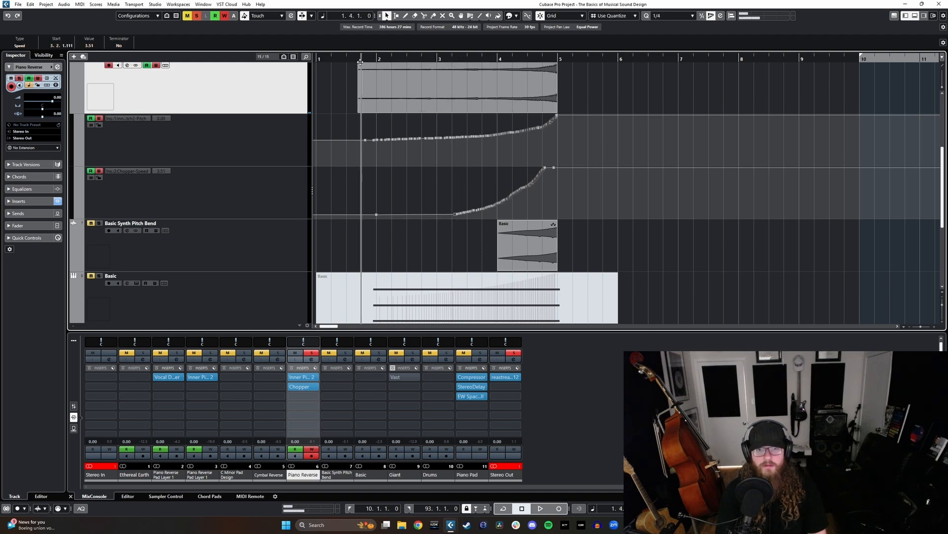
{"action": "key", "text": "space"}
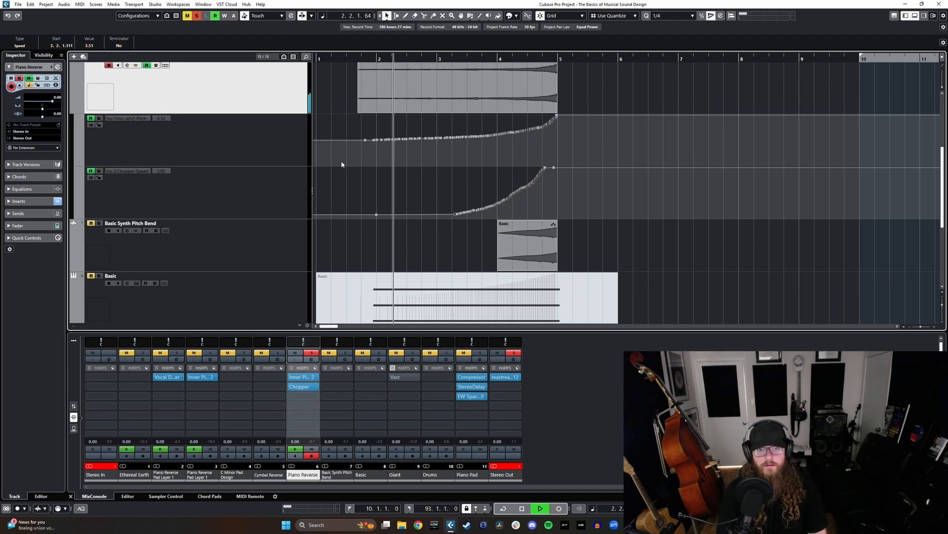
{"action": "left_click", "coordinate": [374, 214]}
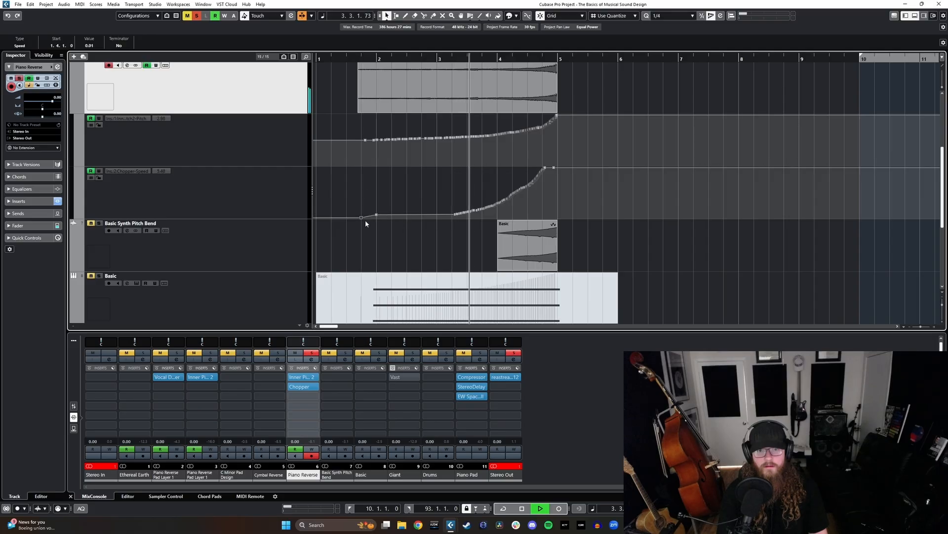
{"action": "left_click", "coordinate": [361, 218]}
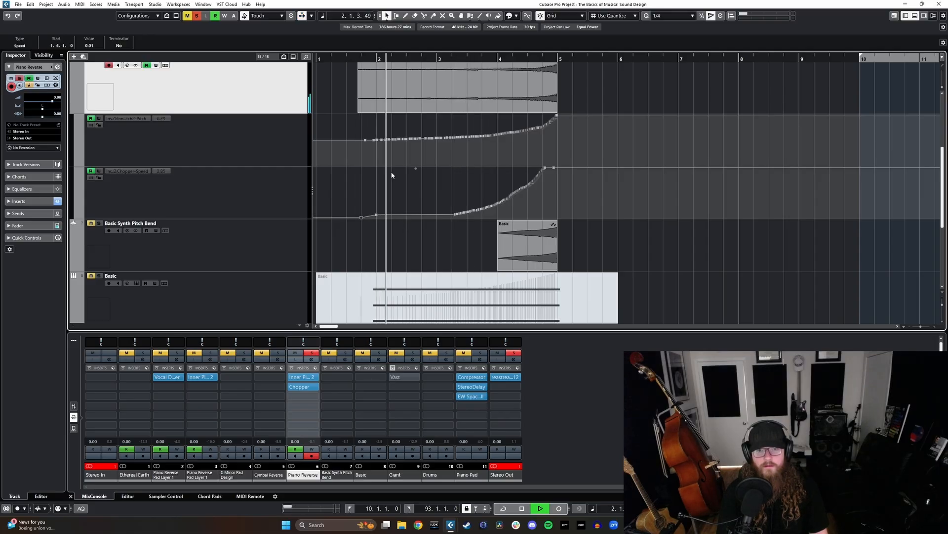
{"action": "scroll", "coordinate": [427, 208], "scroll_direction": "up", "scroll_amount": 2}
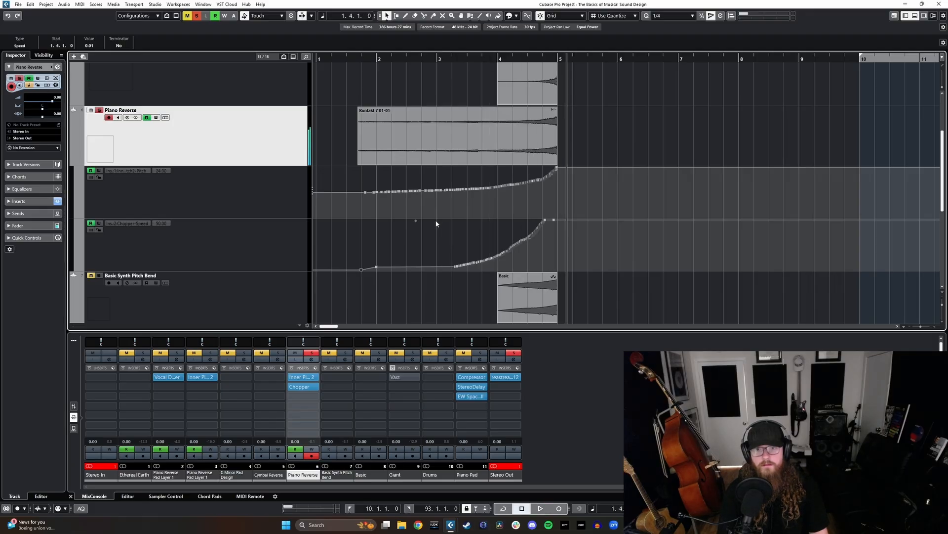
{"action": "key", "text": "space"}
{"action": "scroll", "coordinate": [428, 224], "scroll_direction": "up", "scroll_amount": 4}
{"action": "scroll", "coordinate": [399, 257], "scroll_direction": "down", "scroll_amount": 2}
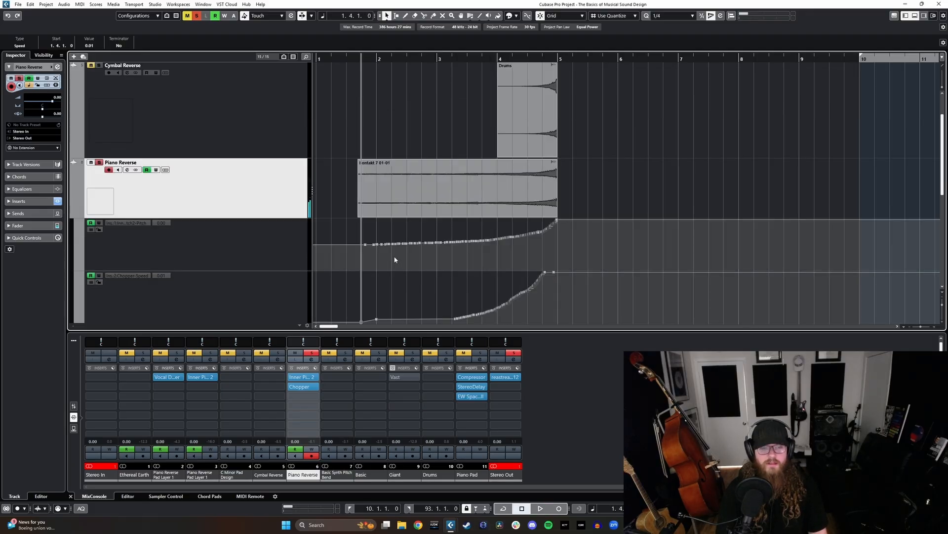
- Replace Chopper in Piano Reverse's second insert slot with kHs Trance Gate and move its window clear of the clips
{"action": "left_click", "coordinate": [307, 388]}
{"action": "key", "text": "Delete"}
{"action": "left_click", "coordinate": [313, 388]}
{"action": "type", "text": "tran"}
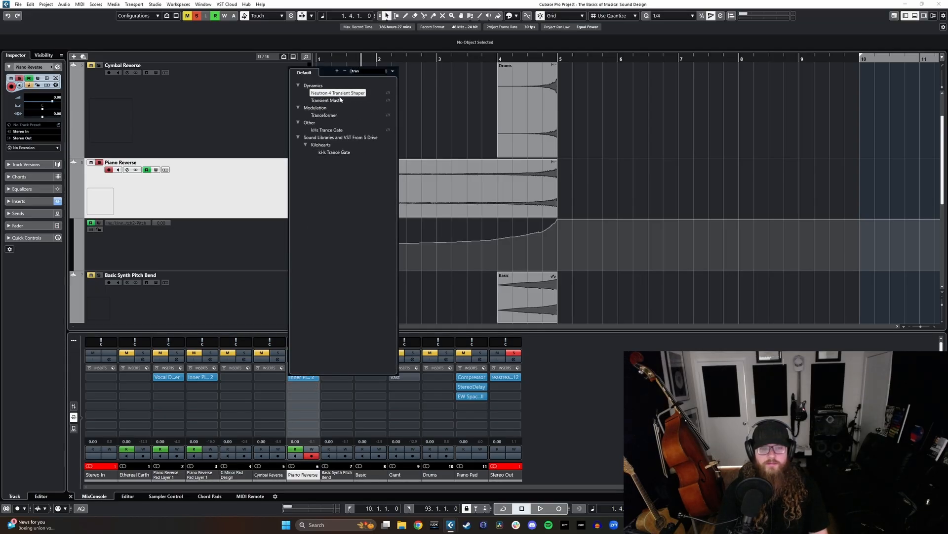
{"action": "left_click", "coordinate": [327, 130]}
{"action": "left_click_drag", "start_coordinate": [480, 149], "coordinate": [741, 101]}
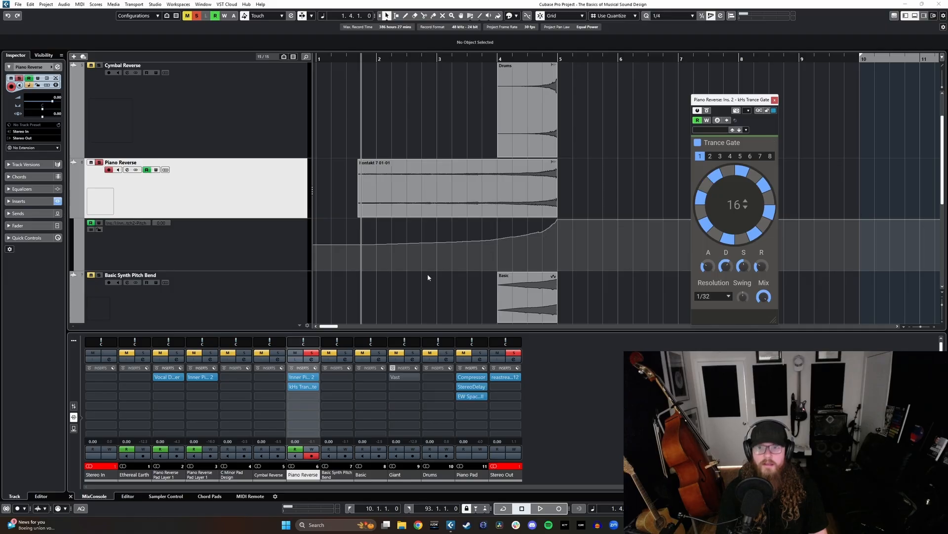
- Audition Piano Reverse through Trance Gate, stop playback and return the cursor to bar 1, beat 4
{"action": "scroll", "coordinate": [338, 265], "scroll_direction": "down", "scroll_amount": 1}
{"action": "scroll", "coordinate": [345, 265], "scroll_direction": "up", "scroll_amount": 1}
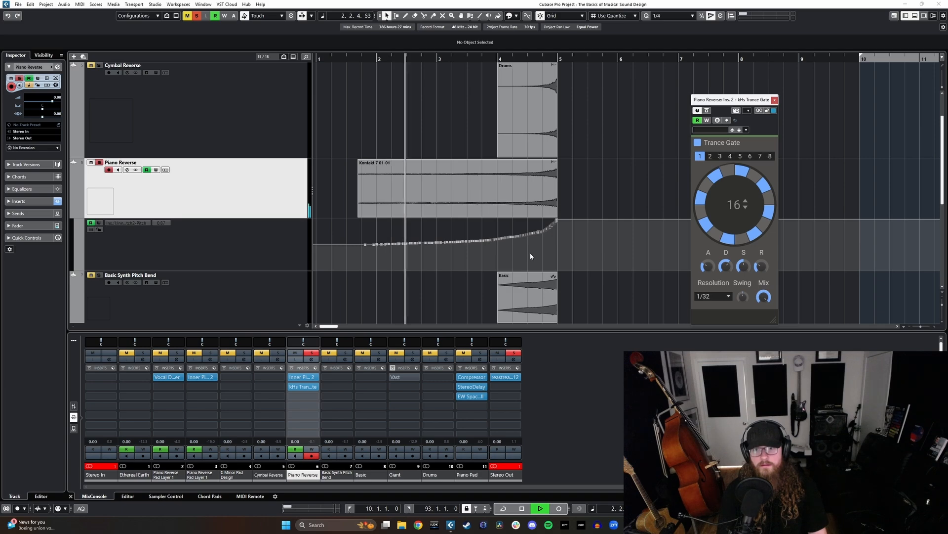
{"action": "key", "text": "space"}
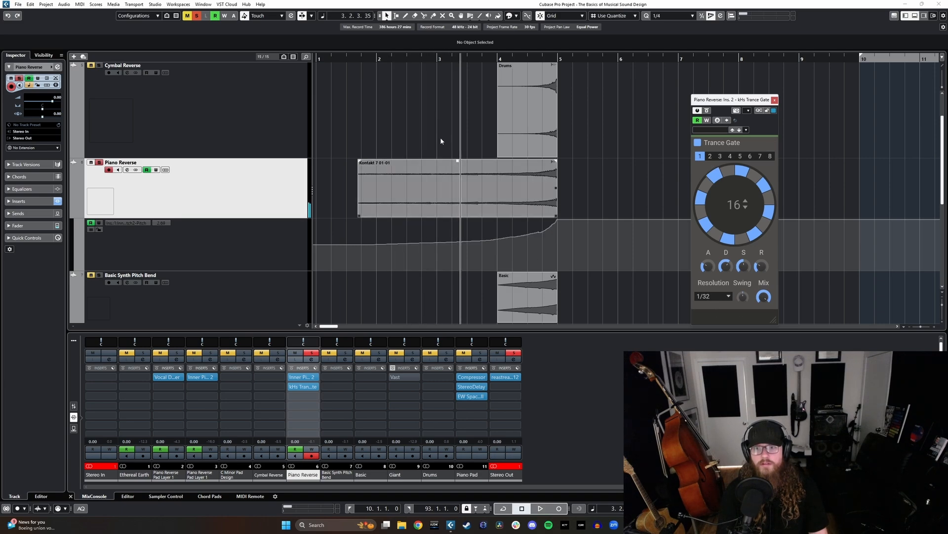
{"action": "left_click", "coordinate": [354, 61]}
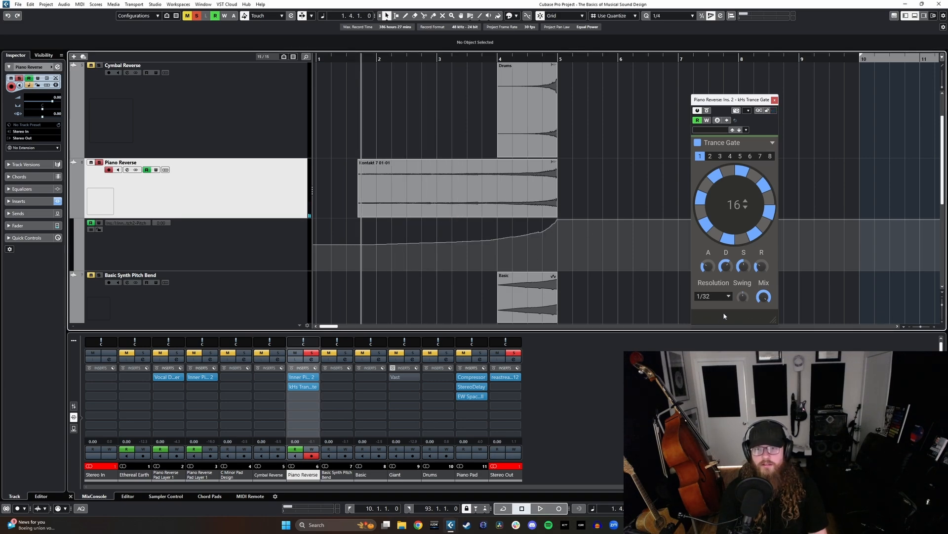
- Set Trance Gate's resolution to 1/8 and switch on three more steps in its 16-step pattern
{"action": "left_click", "coordinate": [713, 296]}
{"action": "left_click", "coordinate": [715, 276]}
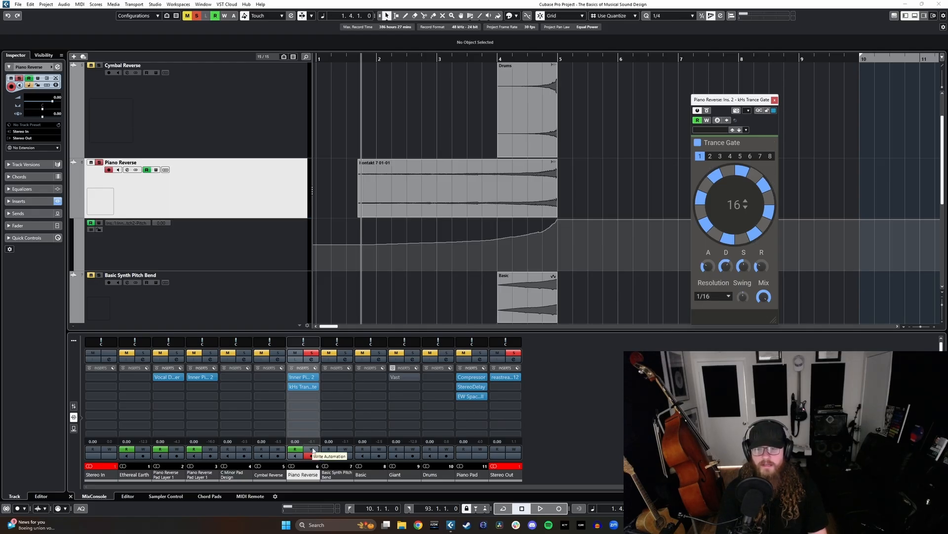
{"action": "left_click", "coordinate": [713, 296]}
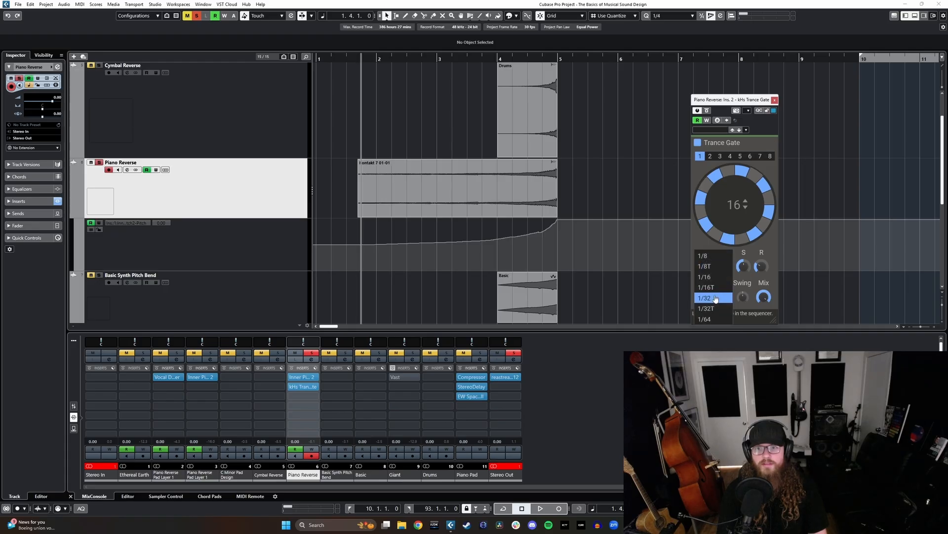
{"action": "left_click", "coordinate": [704, 256]}
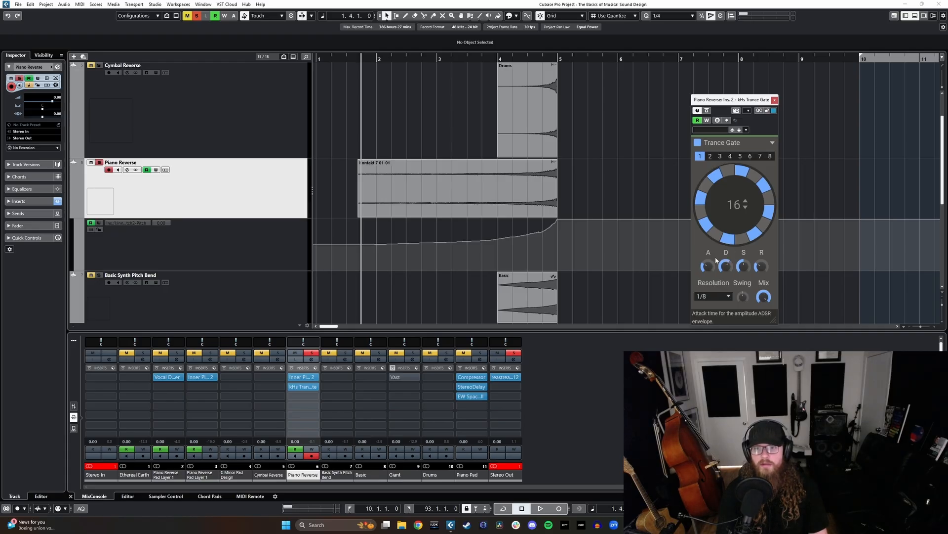
{"action": "left_click", "coordinate": [754, 181]}
{"action": "left_click", "coordinate": [742, 238]}
{"action": "left_click", "coordinate": [707, 186]}
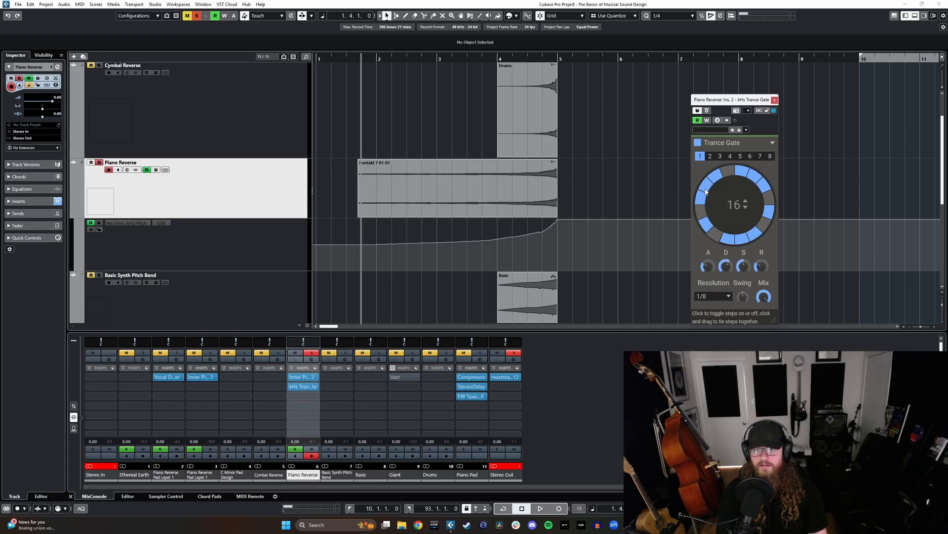
- Play Piano Reverse with the edited gate pattern, stop, and place the cursor at bar 1, beat 3
{"action": "key", "text": "space"}
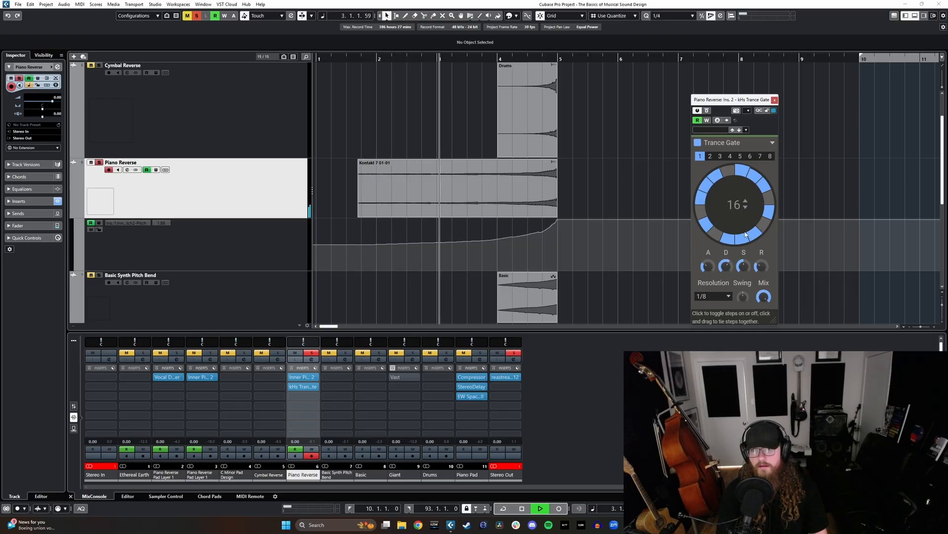
{"action": "key", "text": "space"}
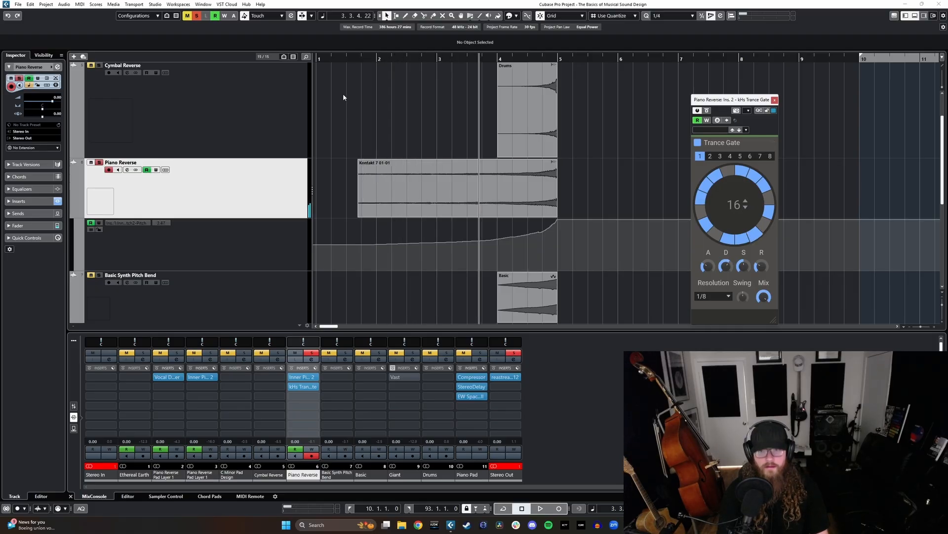
{"action": "left_click", "coordinate": [350, 61]}
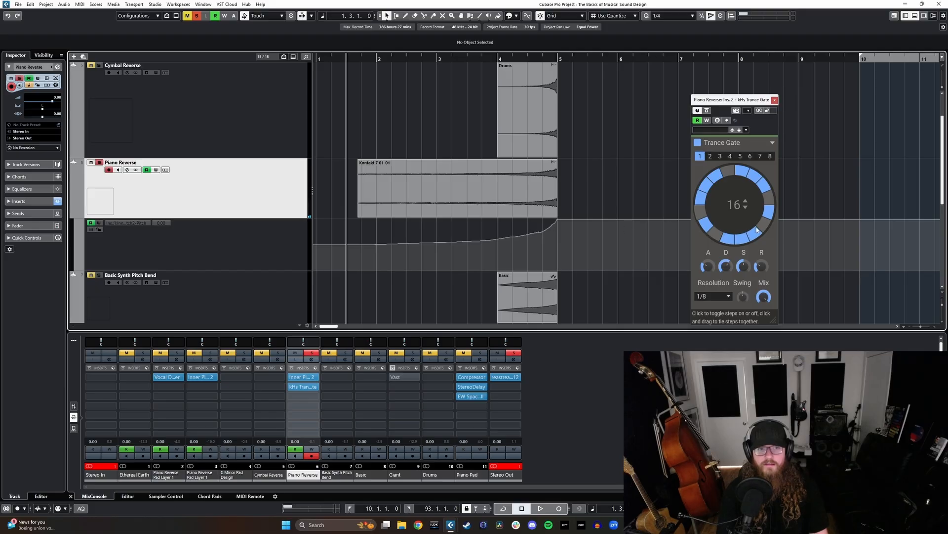
- Enable automation writing on Piano Reverse, record Trance Gate resolution changes to 1/8T, 1/16 and 1/32 during playback, and close the plug-in
{"action": "left_click", "coordinate": [156, 170]}
{"action": "key", "text": "space"}
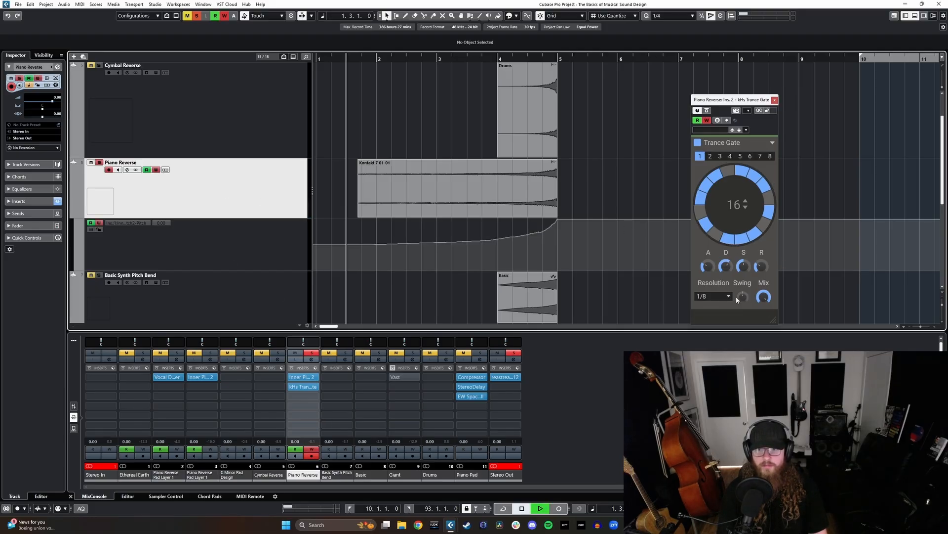
{"action": "left_click", "coordinate": [728, 297]}
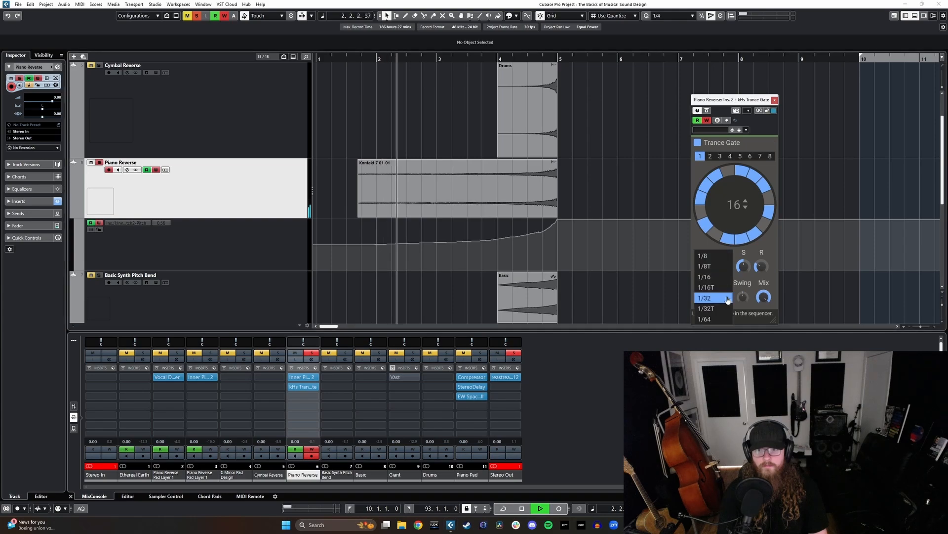
{"action": "left_click", "coordinate": [711, 265]}
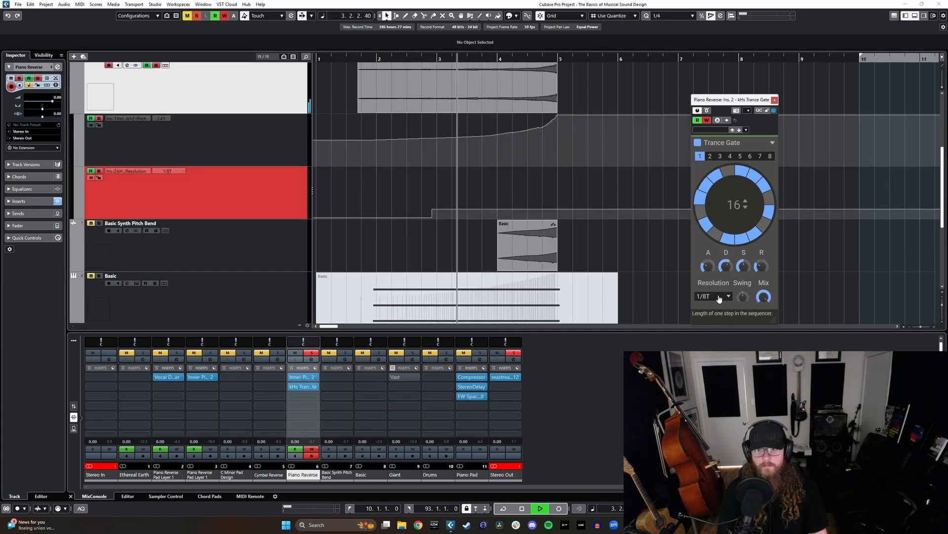
{"action": "left_click", "coordinate": [717, 288]}
{"action": "left_click", "coordinate": [717, 287]}
{"action": "left_click", "coordinate": [711, 296]}
{"action": "left_click", "coordinate": [711, 298]}
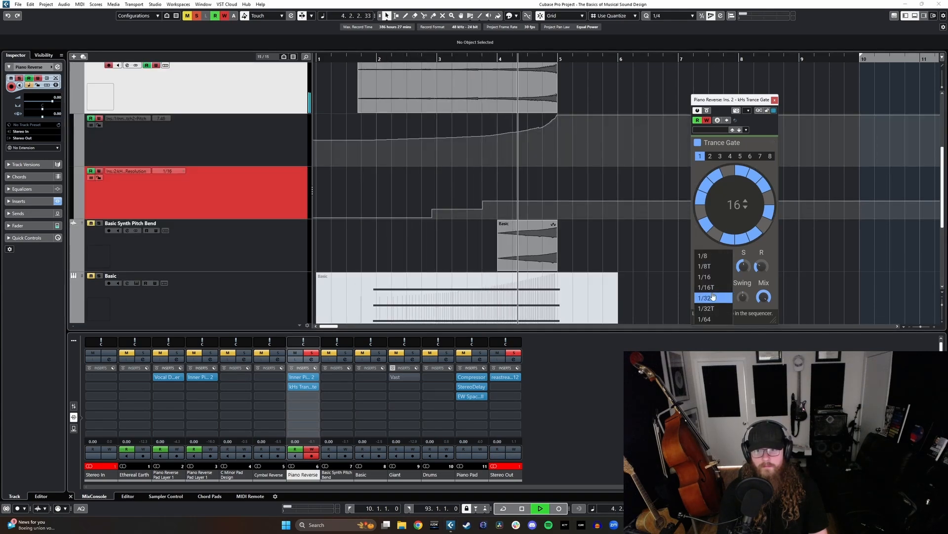
{"action": "key", "text": "space"}
{"action": "left_click", "coordinate": [774, 100]}
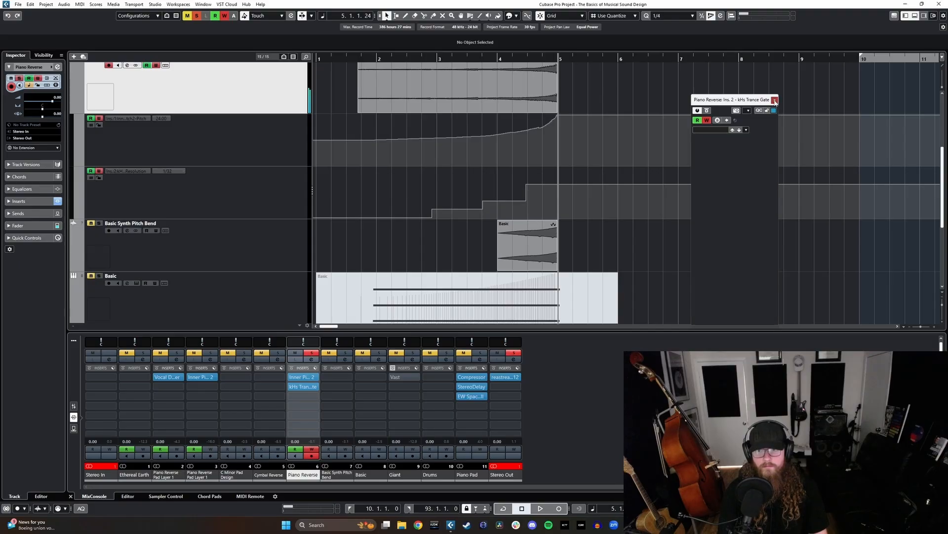
- Play Piano Reverse with its recorded gate resolution automation from near the clip's start to bar 5
{"action": "scroll", "coordinate": [583, 223], "scroll_direction": "up", "scroll_amount": 2}
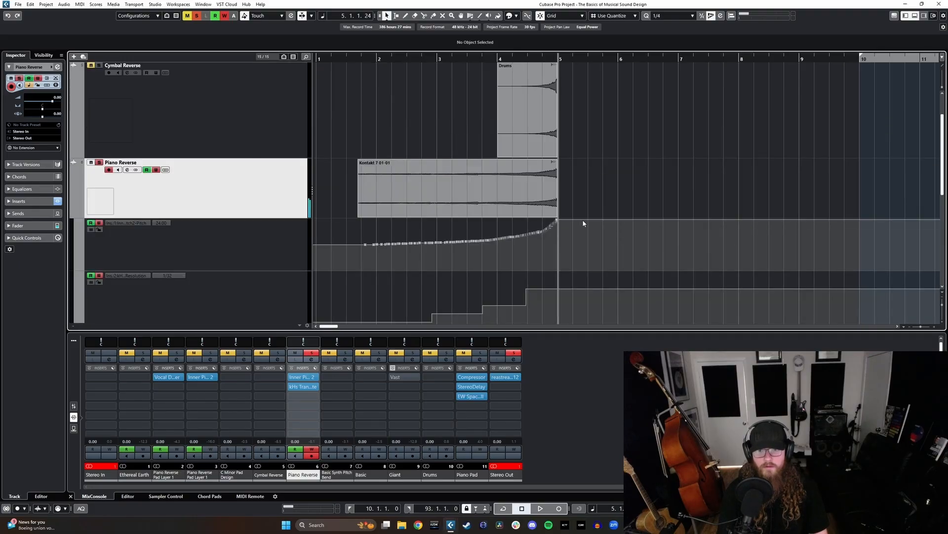
{"action": "double_click", "coordinate": [356, 63]}
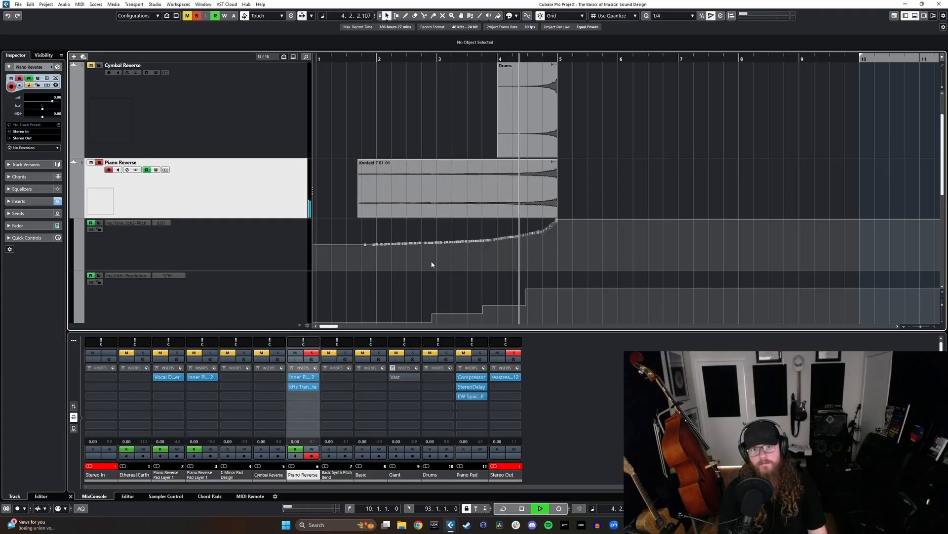
{"action": "scroll", "coordinate": [437, 260], "scroll_direction": "right", "scroll_amount": 1}
{"action": "key", "text": "space"}
{"action": "scroll", "coordinate": [447, 256], "scroll_direction": "left", "scroll_amount": 1}
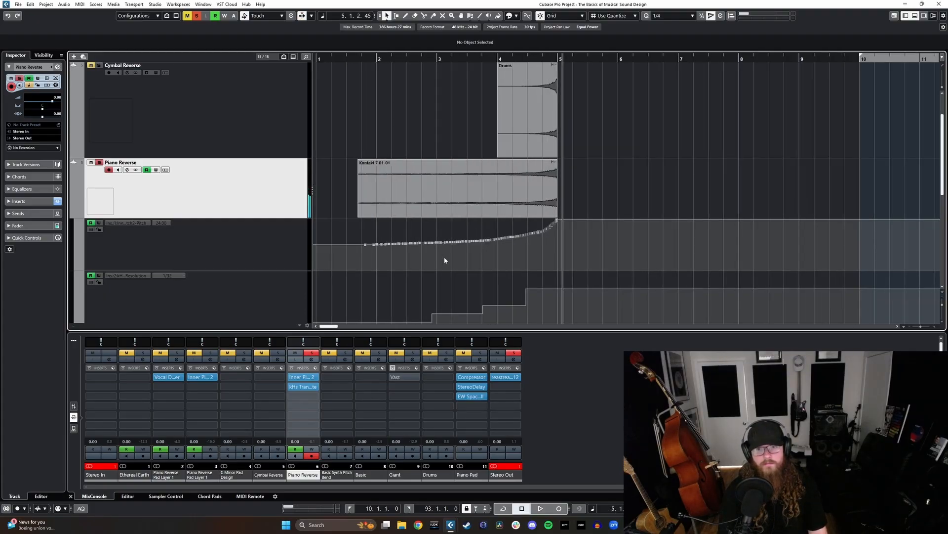
- Solo Cymbal Reverse and Basic Synth Pitch Bend alongside Piano Reverse and play the three layers from around bar 4 to bar 5
{"action": "left_click", "coordinate": [256, 145]}
{"action": "key", "text": "s"}
{"action": "scroll", "coordinate": [295, 219], "scroll_direction": "down", "scroll_amount": 2}
{"action": "left_click", "coordinate": [272, 297]}
{"action": "key", "text": "s"}
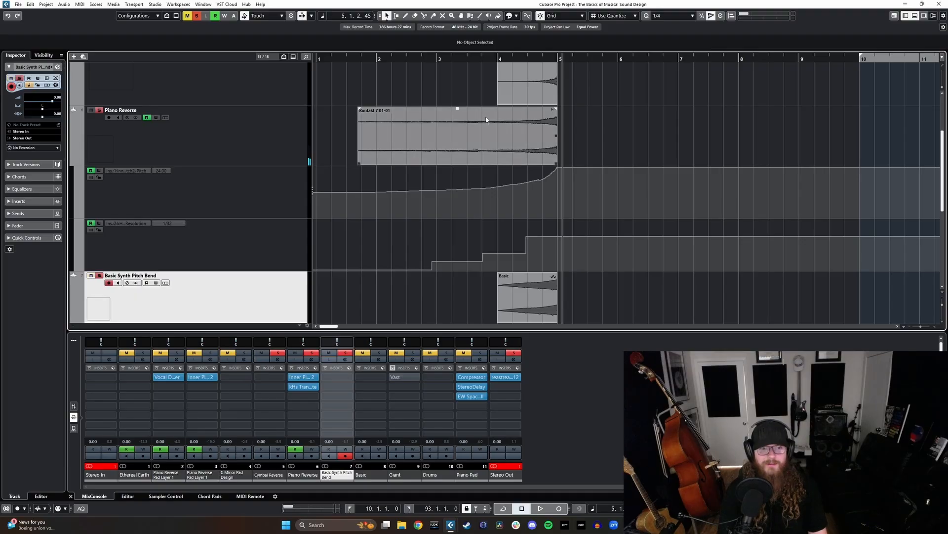
{"action": "left_click", "coordinate": [488, 63]}
{"action": "key", "text": "space"}
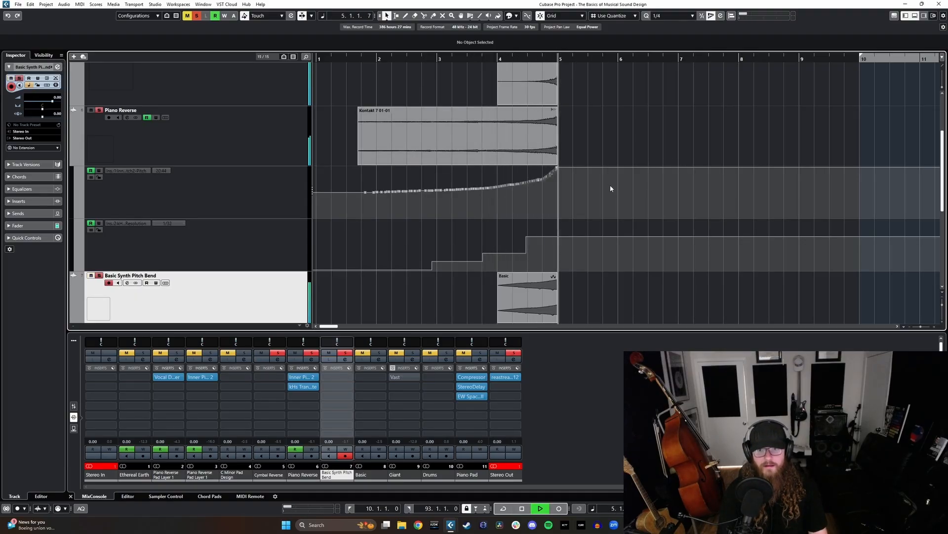
{"action": "key", "text": "space"}
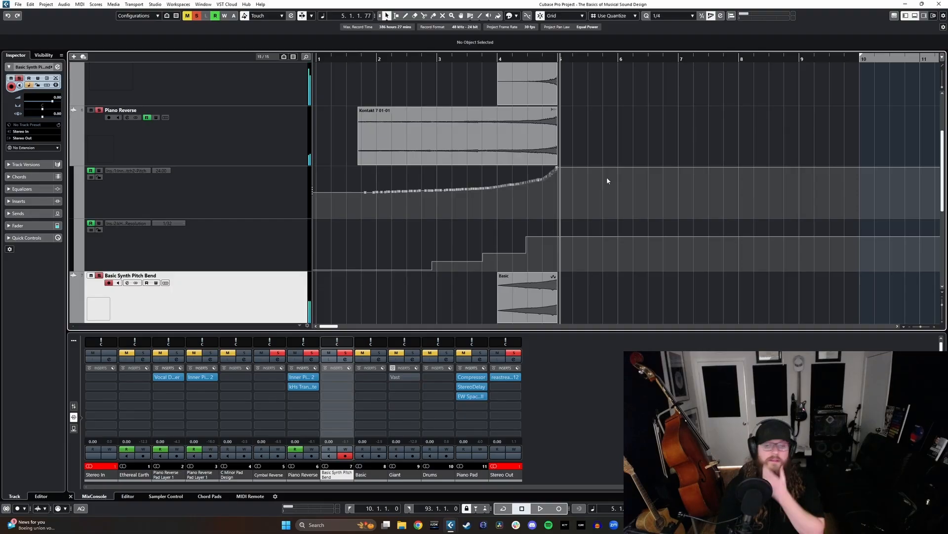
- Enlarge the arrangement area above the mixer and select the Cymbal Reverse track
{"action": "scroll", "coordinate": [603, 150], "scroll_direction": "down", "scroll_amount": 1}
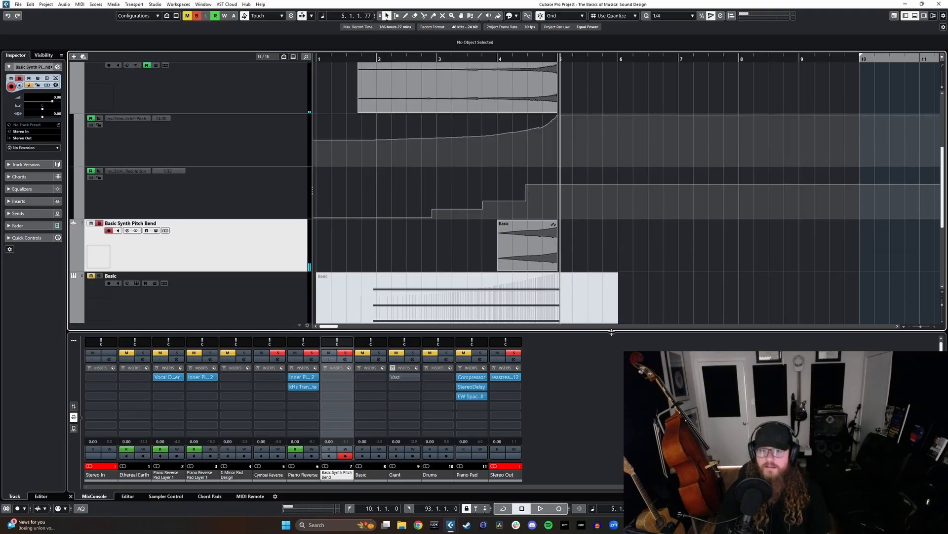
{"action": "left_click_drag", "start_coordinate": [612, 333], "coordinate": [611, 356]}
{"action": "scroll", "coordinate": [627, 276], "scroll_direction": "up", "scroll_amount": 1}
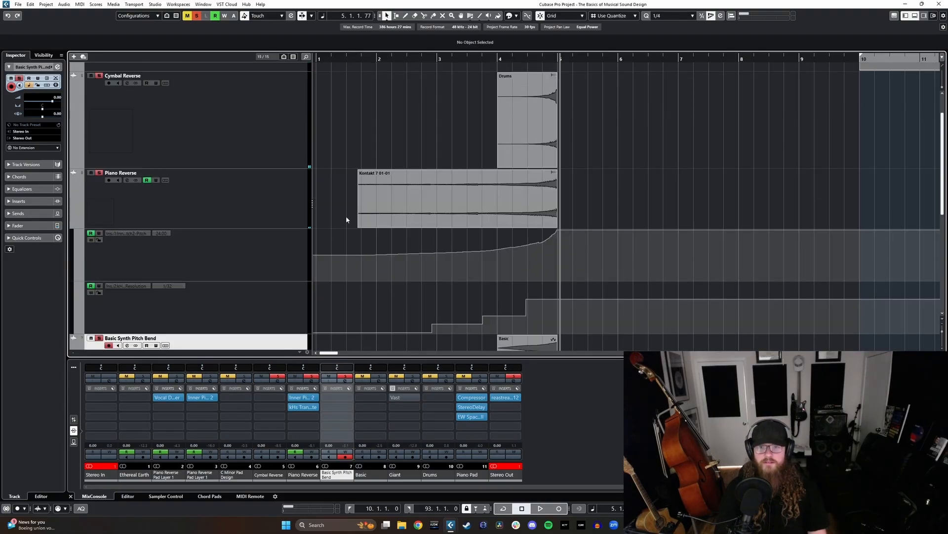
{"action": "scroll", "coordinate": [261, 214], "scroll_direction": "up", "scroll_amount": 1}
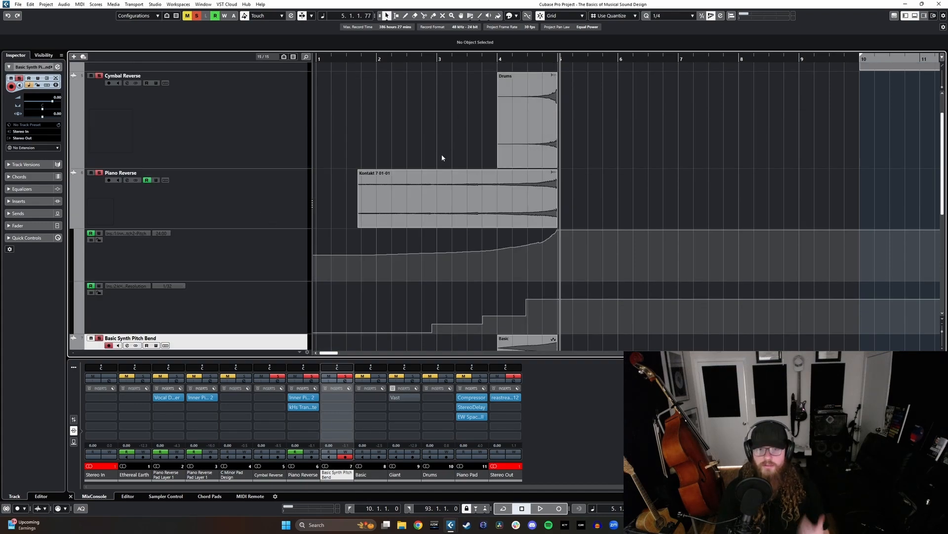
{"action": "scroll", "coordinate": [244, 132], "scroll_direction": "up", "scroll_amount": 1}
{"action": "left_click", "coordinate": [257, 155]}
{"action": "scroll", "coordinate": [258, 160], "scroll_direction": "down", "scroll_amount": 2}
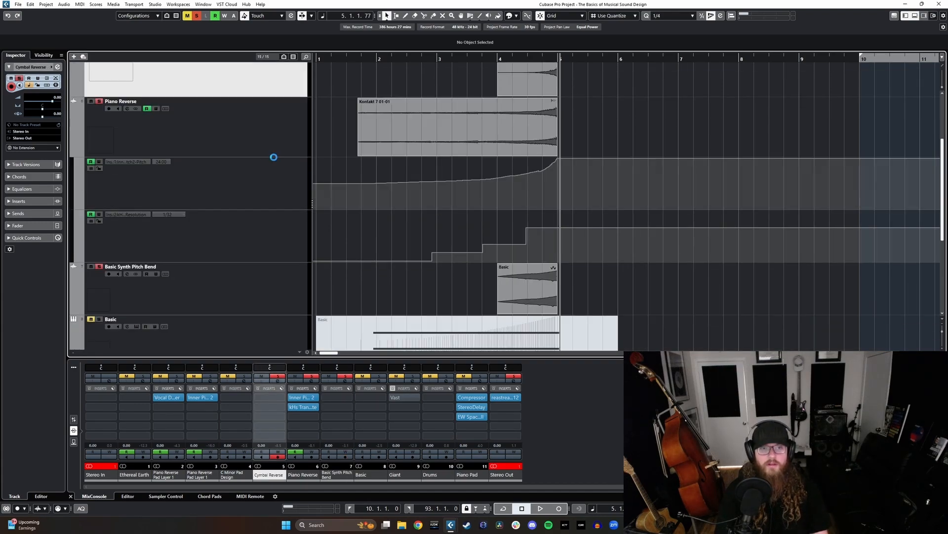
{"action": "scroll", "coordinate": [98, 71], "scroll_direction": "up", "scroll_amount": 2}
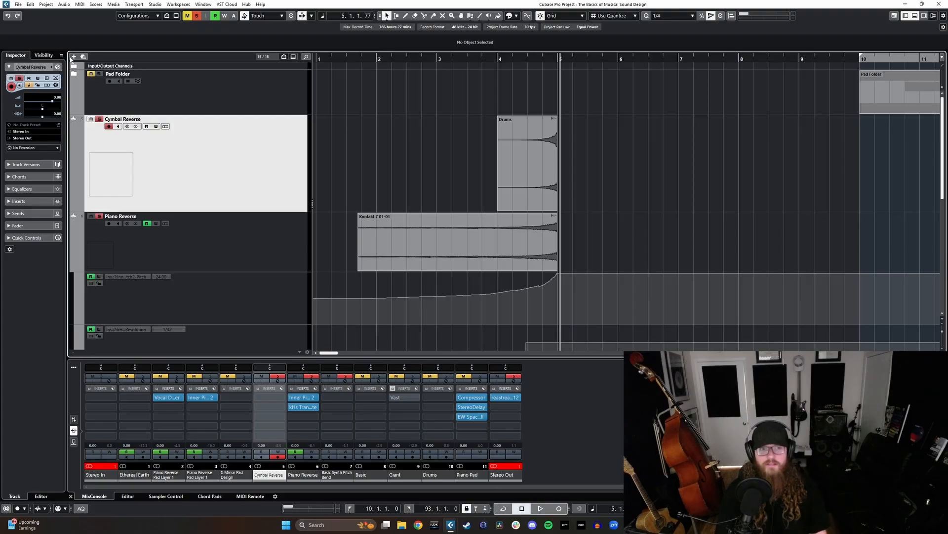
- Add a Massive X instrument track and move it above the Cymbal Reverse track
{"action": "left_click", "coordinate": [74, 57]}
{"action": "left_click_drag", "start_coordinate": [488, 164], "coordinate": [518, 178]}
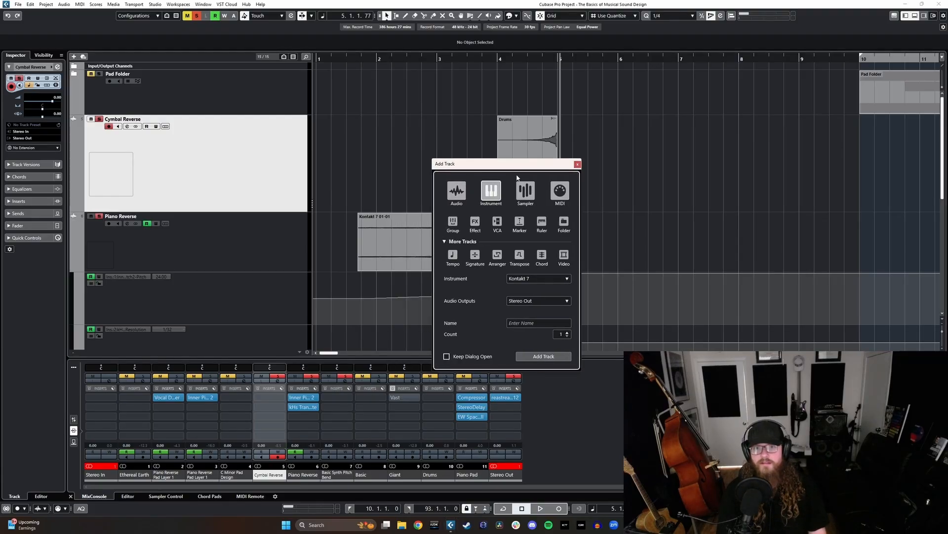
{"action": "left_click", "coordinate": [552, 278]}
{"action": "type", "text": "massi"}
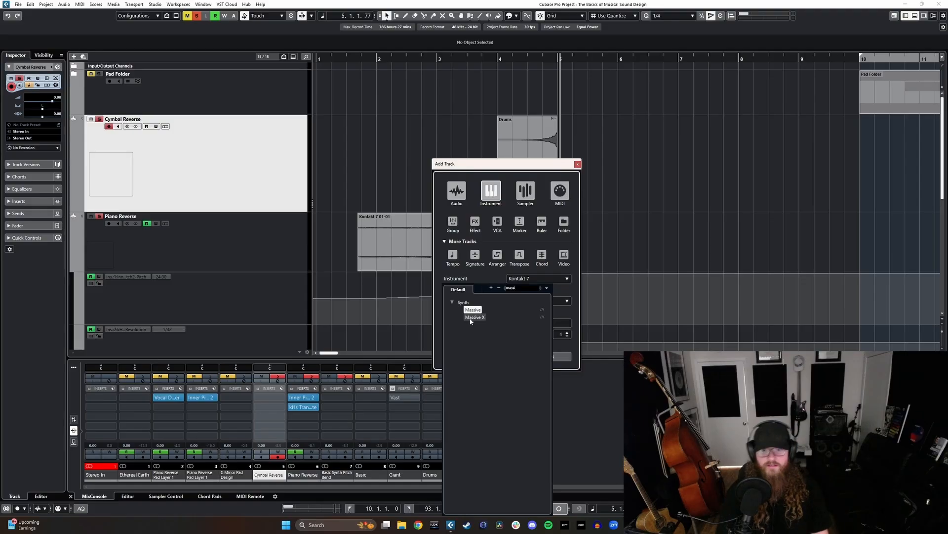
{"action": "left_click", "coordinate": [472, 317]}
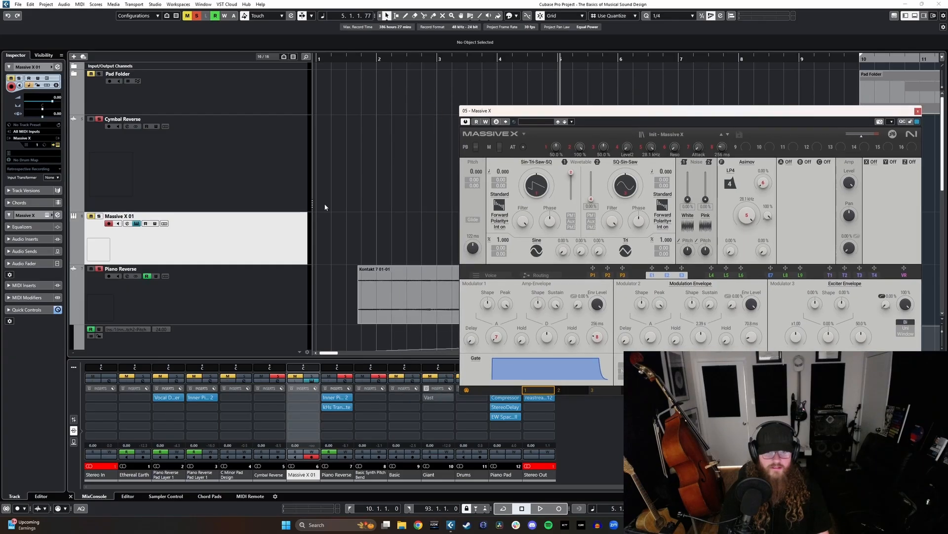
{"action": "left_click_drag", "start_coordinate": [275, 167], "coordinate": [276, 165]}
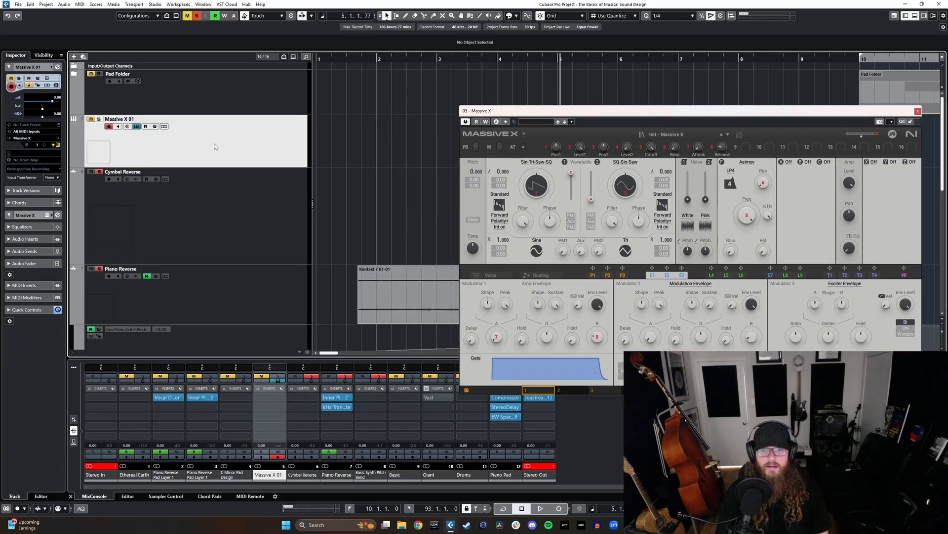
- Load the Abrasive preset from Massive X's Bass sounds, close the instrument, and place the playhead near the Piano Reverse clip's start
{"action": "left_click", "coordinate": [666, 134]}
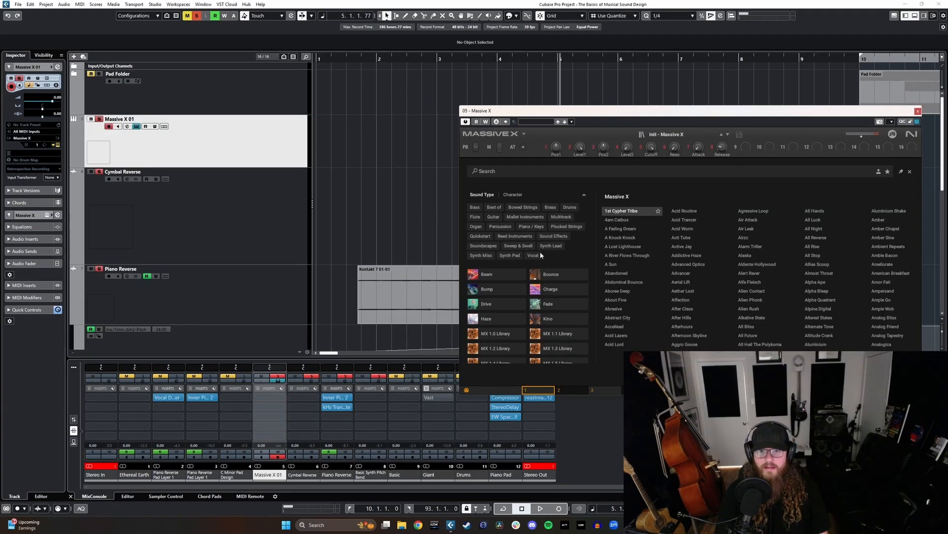
{"action": "left_click", "coordinate": [475, 207]}
{"action": "double_click", "coordinate": [613, 220]}
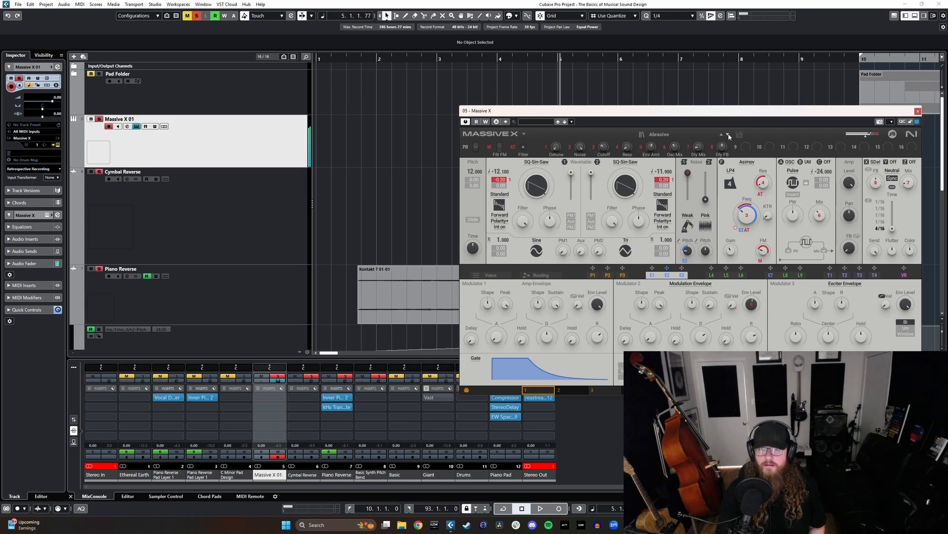
{"action": "left_click", "coordinate": [918, 111]}
{"action": "left_click", "coordinate": [361, 60]}
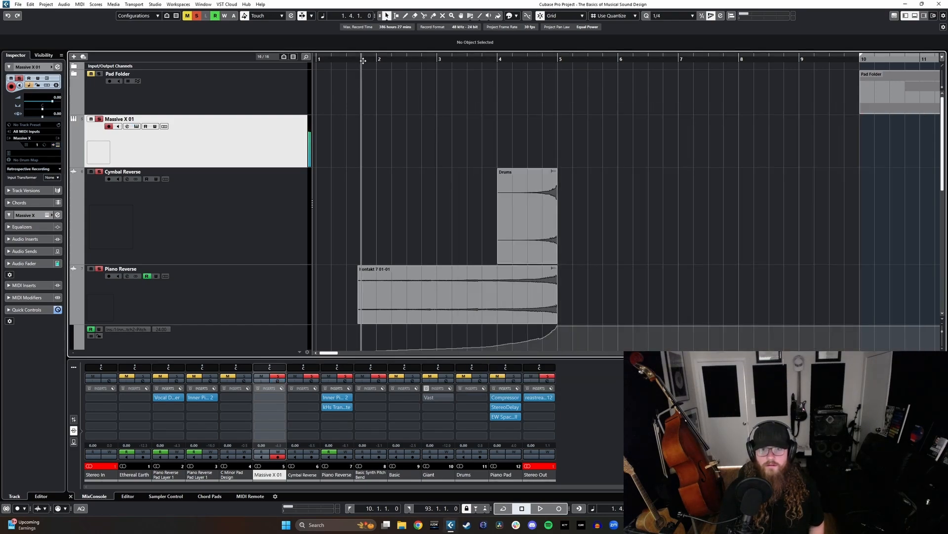
- Insert Distortion on Massive X 01 with Boost 2.6, Feedback 3.3 and Mix about 69%, and close the plug-in
{"action": "left_click", "coordinate": [276, 397]}
{"action": "type", "text": "dis"}
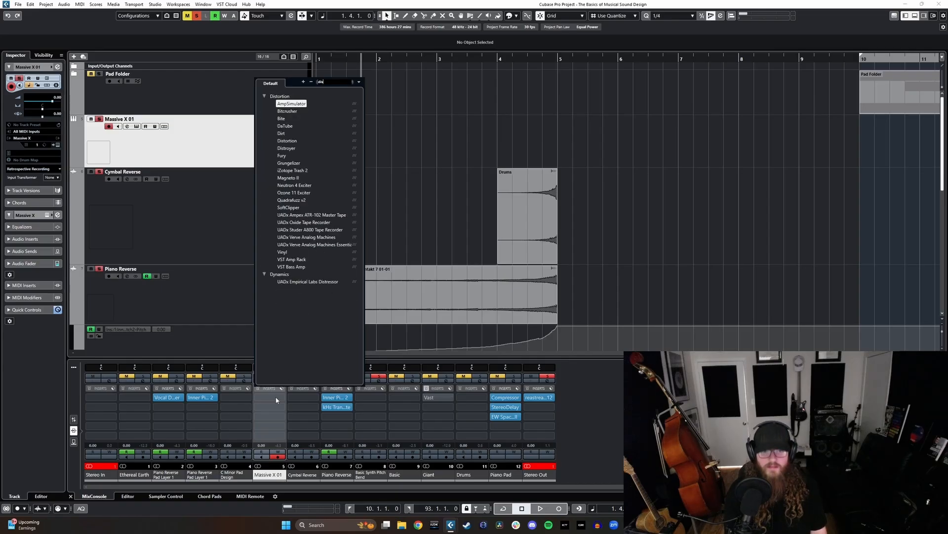
{"action": "left_click", "coordinate": [285, 141]}
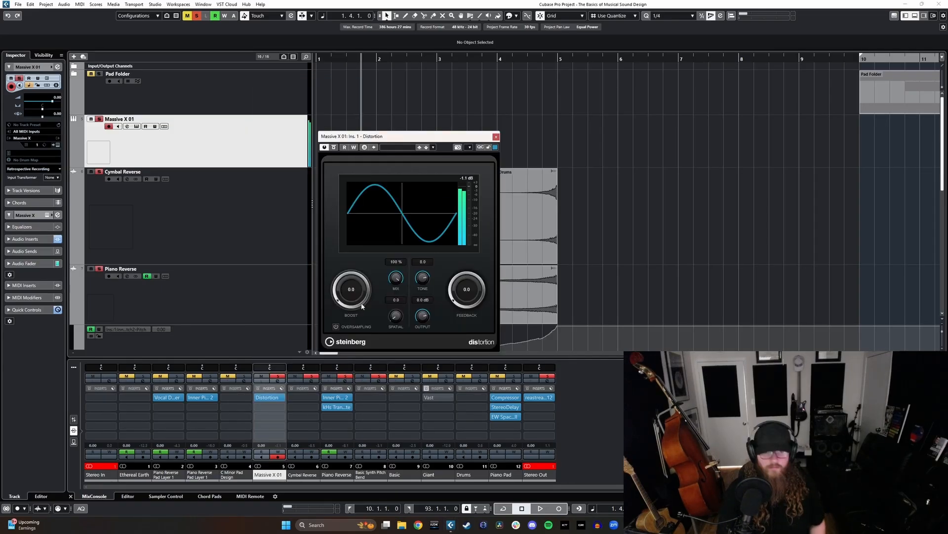
{"action": "left_click_drag", "start_coordinate": [362, 306], "coordinate": [356, 286]}
{"action": "mouse_move", "coordinate": [451, 301]}
{"action": "left_mouse_down"}
{"action": "mouse_move", "coordinate": [459, 267]}
{"action": "mouse_move", "coordinate": [452, 301]}
{"action": "left_mouse_up"}
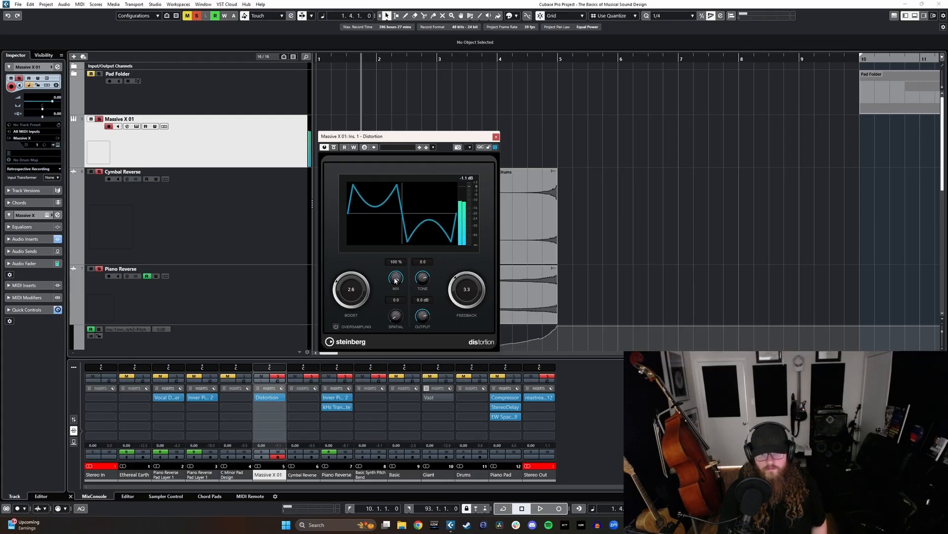
{"action": "left_click", "coordinate": [496, 137]}
- Record a sustained Massive X 01 note into a MIDI part from bar 2 to just past bar 5
{"action": "scroll", "coordinate": [419, 192], "scroll_direction": "down", "scroll_amount": 1}
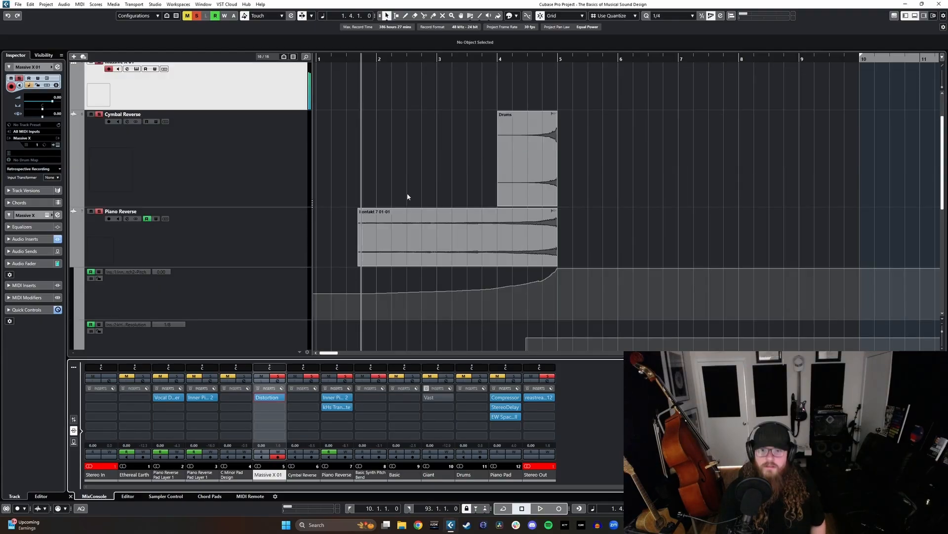
{"action": "scroll", "coordinate": [408, 196], "scroll_direction": "up", "scroll_amount": 1}
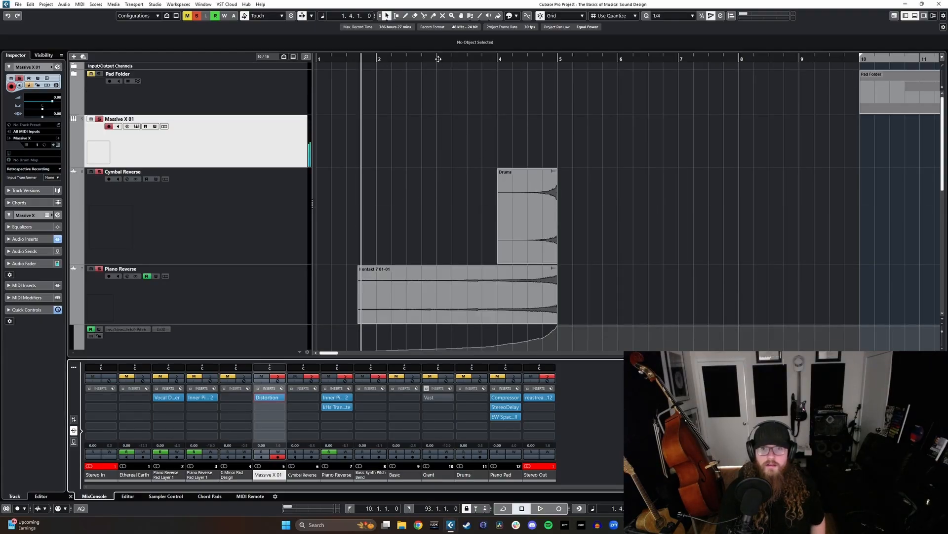
{"action": "left_click", "coordinate": [378, 59]}
{"action": "key", "text": "KP_Multiply"}
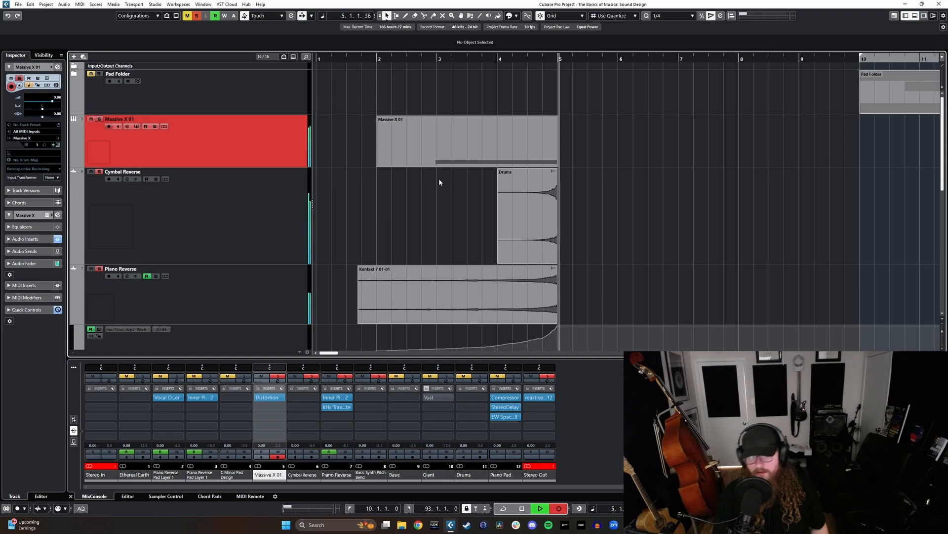
{"action": "key", "text": "space"}
- Split the recorded Massive X 01 part at bars 3 and 5 and delete the pieces outside that range
{"action": "key", "text": "3"}
{"action": "left_click", "coordinate": [437, 161]}
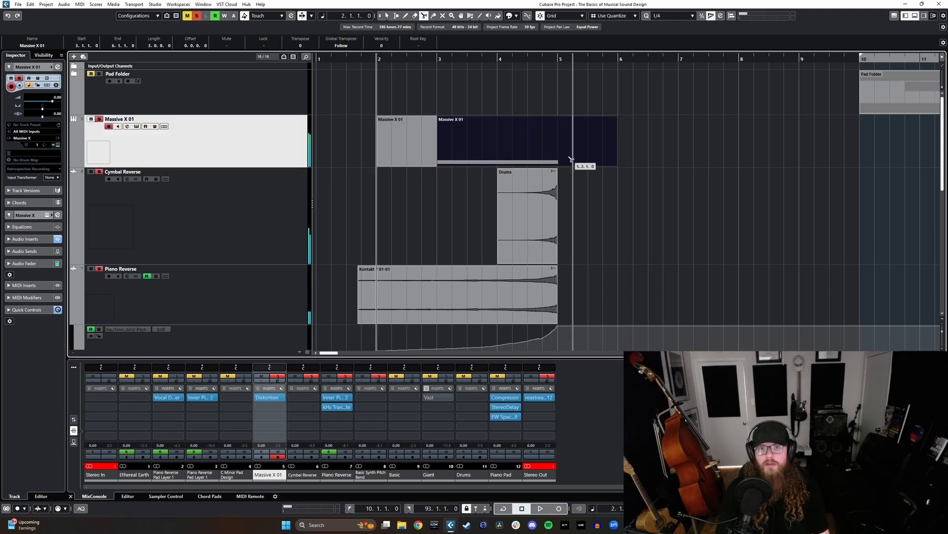
{"action": "left_click", "coordinate": [558, 162]}
{"action": "key", "text": "1"}
{"action": "key", "text": "Delete"}
{"action": "left_click", "coordinate": [414, 161]}
{"action": "key", "text": "Delete"}
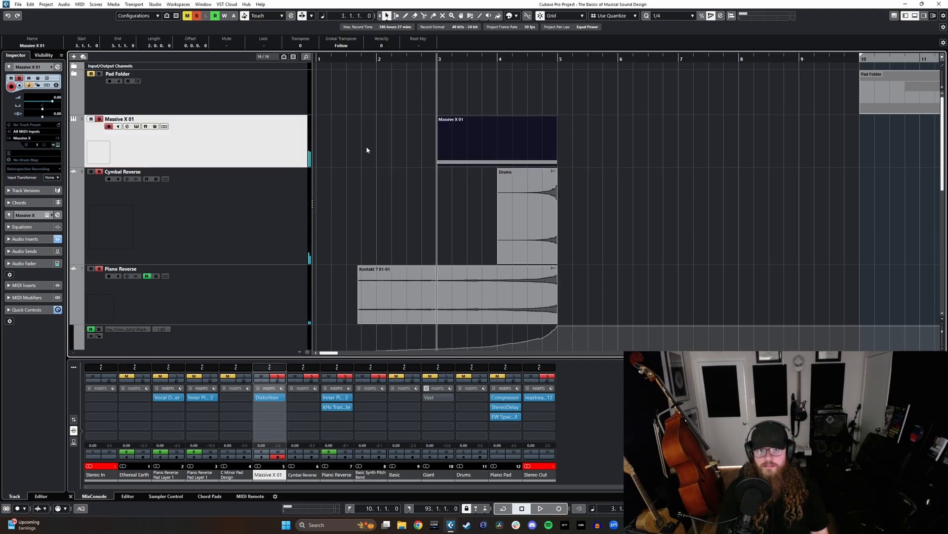
- Render the trimmed Massive X 01 part in place as separate events, using Dry (Transfer Channel Settings)
{"action": "right_click", "coordinate": [461, 145]}
{"action": "mouse_move", "coordinate": [550, 197]}
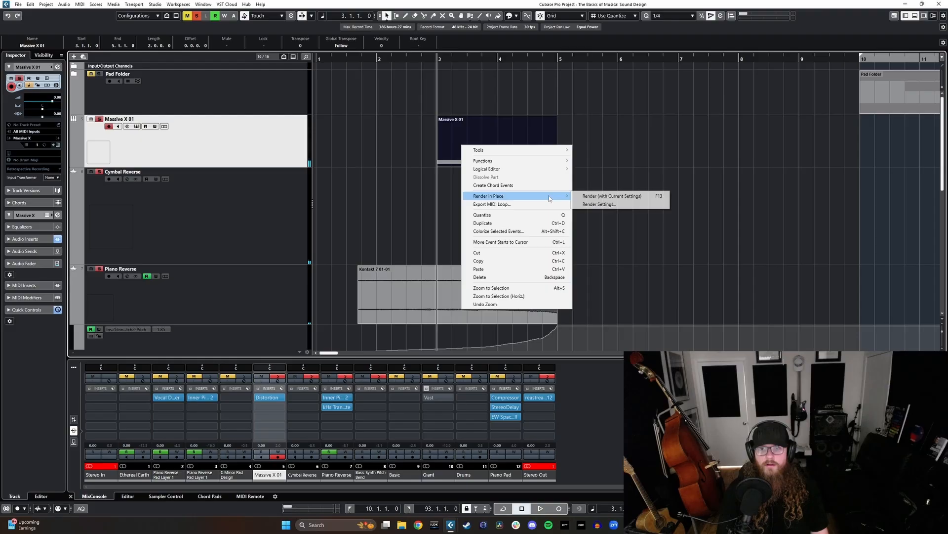
{"action": "left_click", "coordinate": [599, 205]}
{"action": "left_click", "coordinate": [423, 183]}
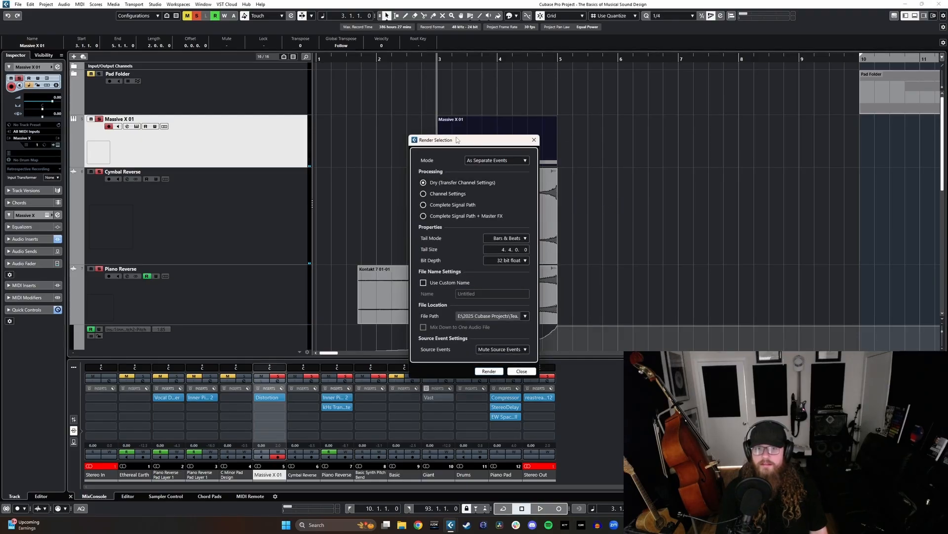
{"action": "left_click_drag", "start_coordinate": [457, 139], "coordinate": [595, 134]}
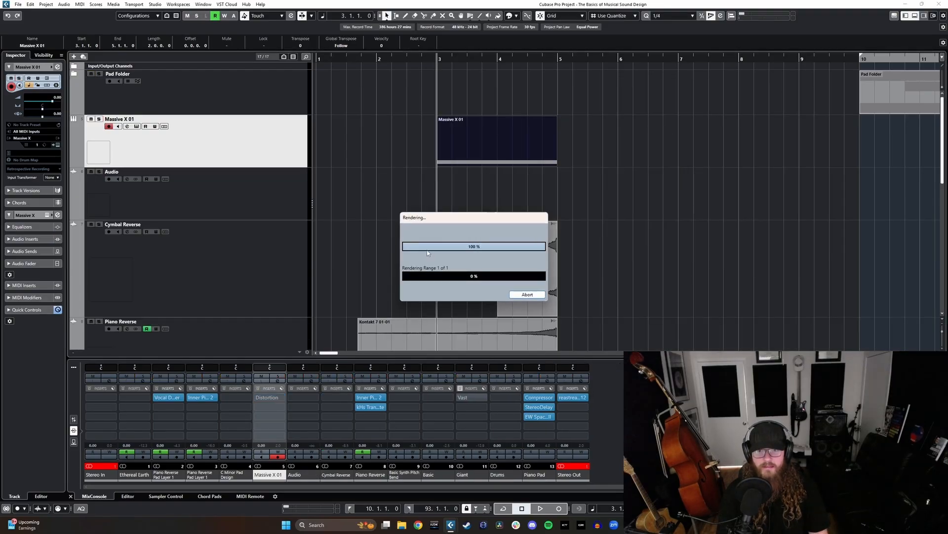
- Play the rendered Massive X 01 (R) clip soloed and shorten its tail to end at bar 6
{"action": "left_click", "coordinate": [572, 208]}
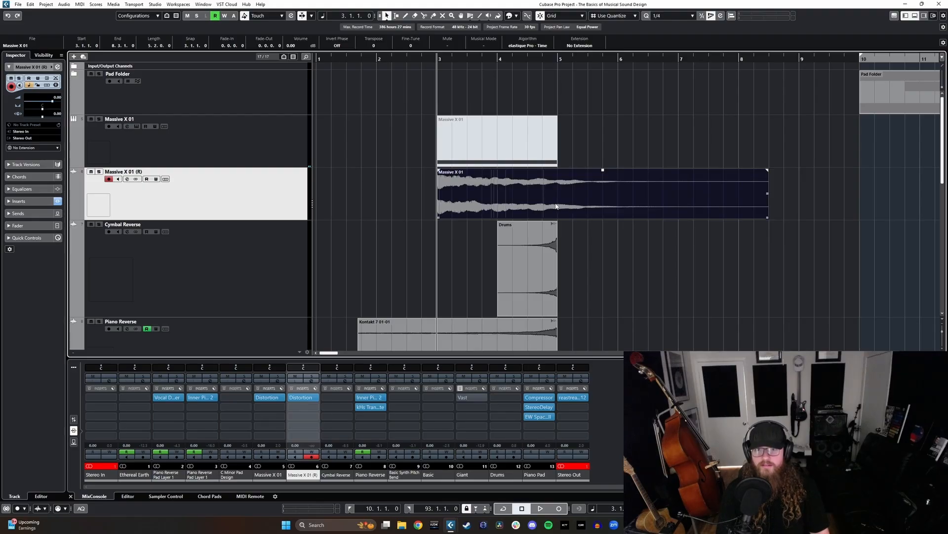
{"action": "key", "text": "s"}
{"action": "key", "text": "space"}
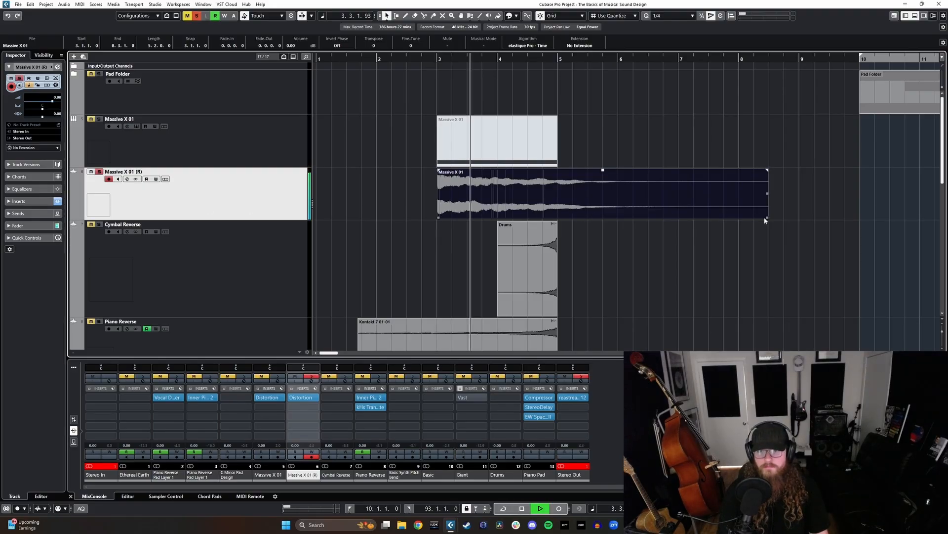
{"action": "left_click_drag", "start_coordinate": [765, 220], "coordinate": [617, 219]}
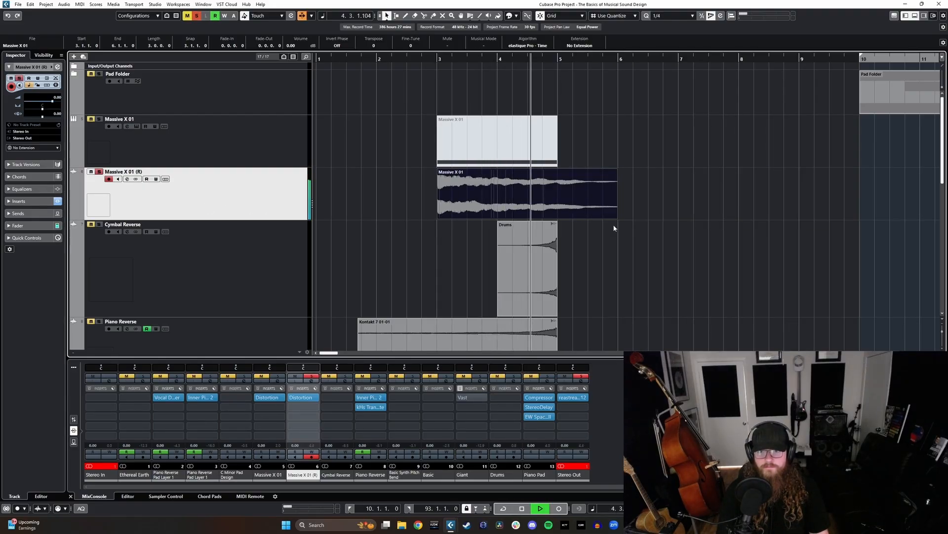
{"action": "key", "text": "space"}
{"action": "key", "text": "s"}
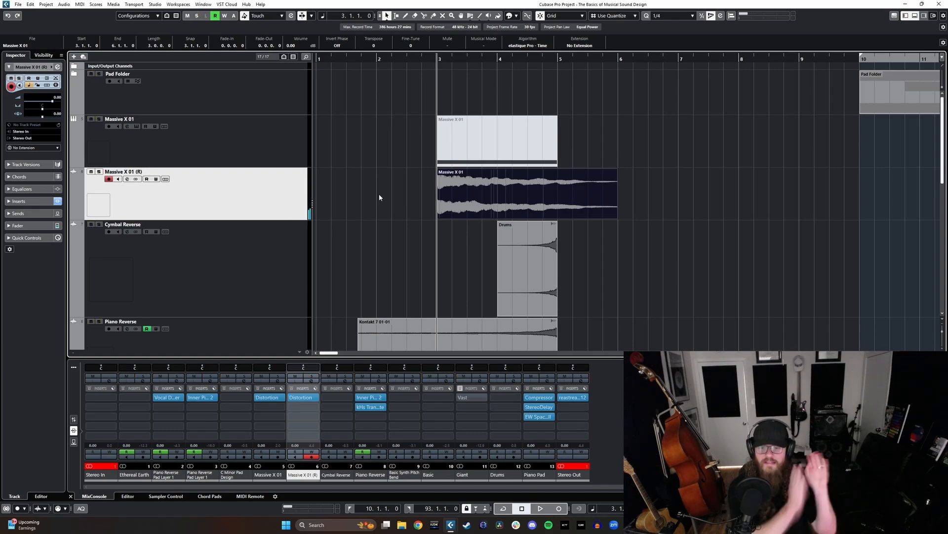
- Reverse the rendered Massive X clip and fit it between bars 3 and 5
{"action": "key", "text": "ctrl+r"}
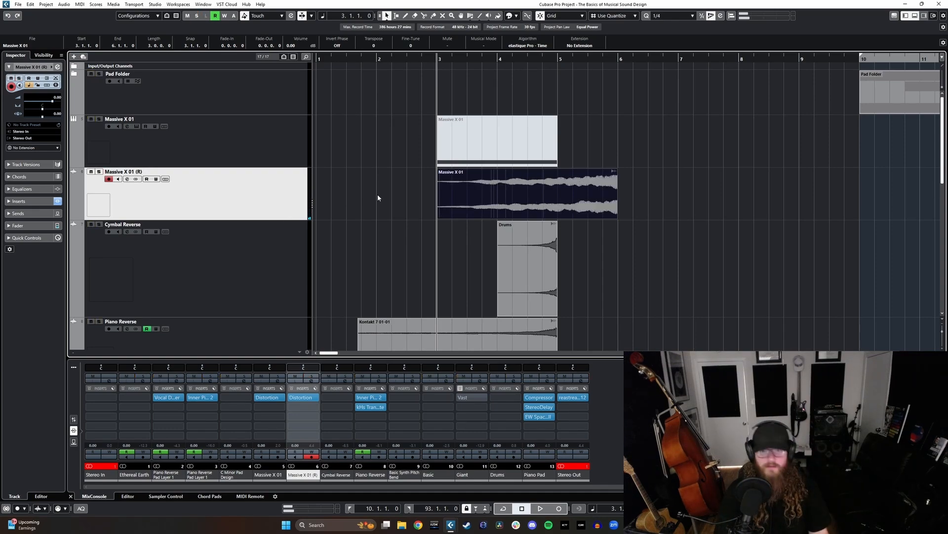
{"action": "left_click_drag", "start_coordinate": [580, 198], "coordinate": [519, 206]}
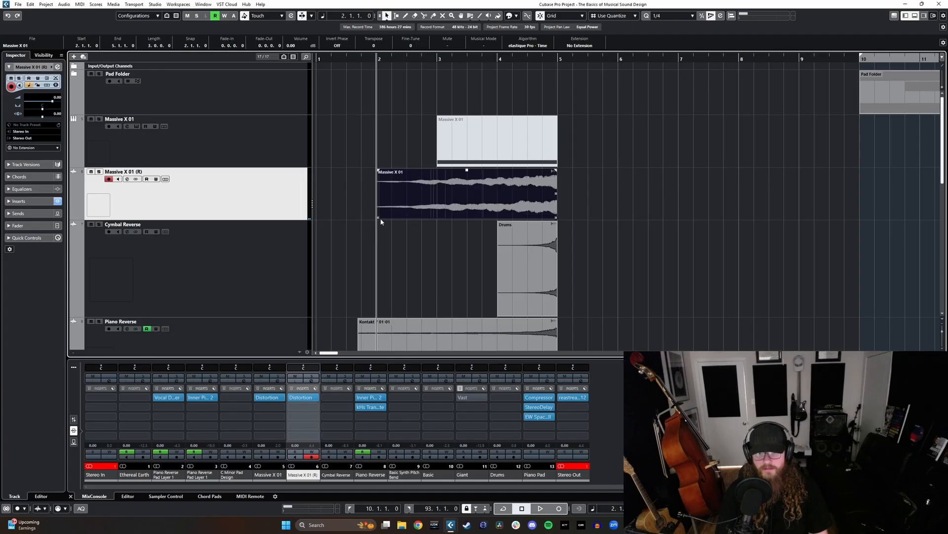
{"action": "left_click_drag", "start_coordinate": [386, 217], "coordinate": [438, 217]}
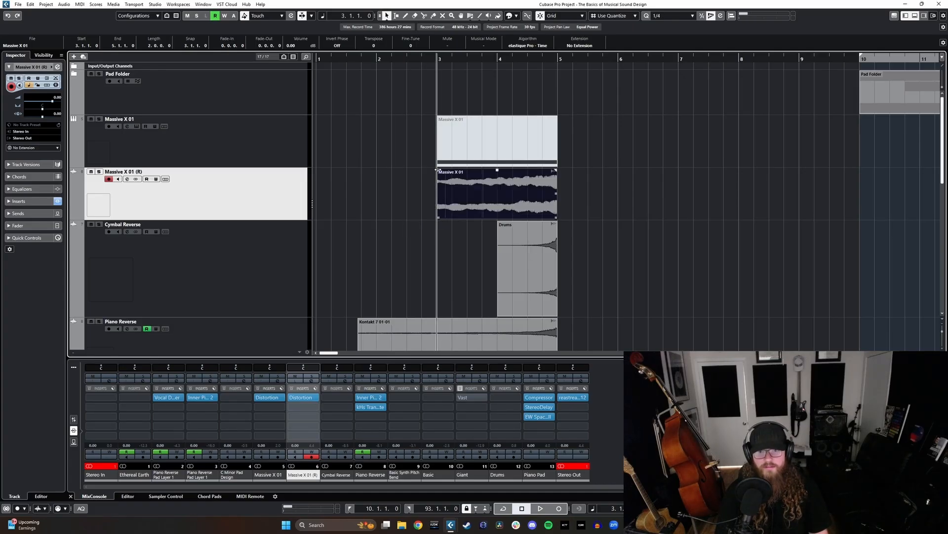
- Fade in the reversed Massive X clip over nearly its full length and play it soloed from bar 3
{"action": "left_click_drag", "start_coordinate": [438, 170], "coordinate": [542, 179]}
{"action": "left_click", "coordinate": [440, 58]}
{"action": "key", "text": "s"}
{"action": "key", "text": "space"}
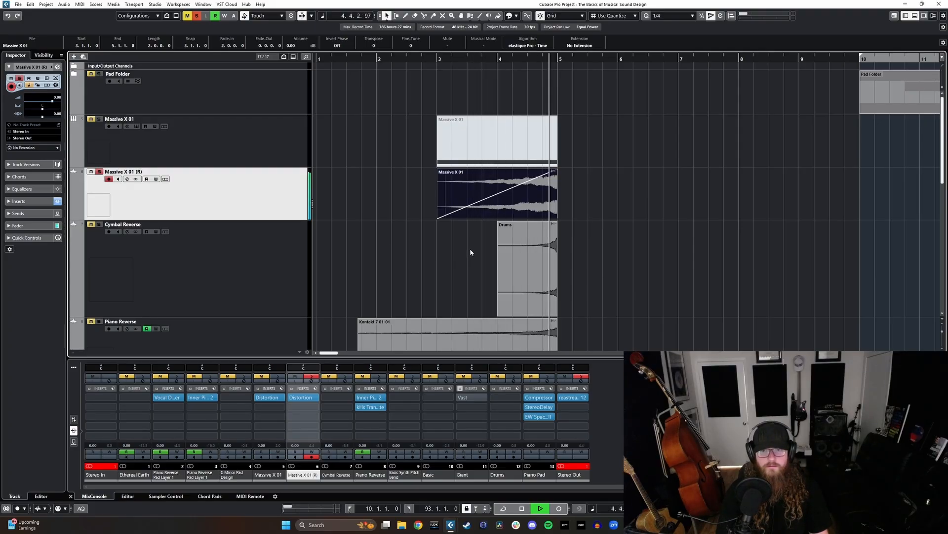
{"action": "key", "text": "space"}
{"action": "key", "text": "s"}
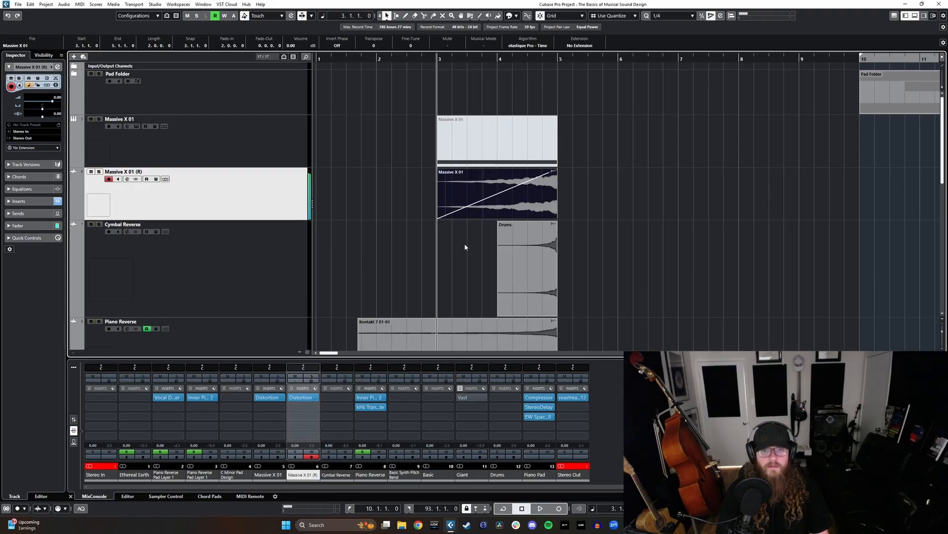
- Insert Inner Pitch 2 after Distortion on Massive X 01 (R) and move its window off the track list
{"action": "left_click", "coordinate": [310, 405]}
{"action": "type", "text": "inner"}
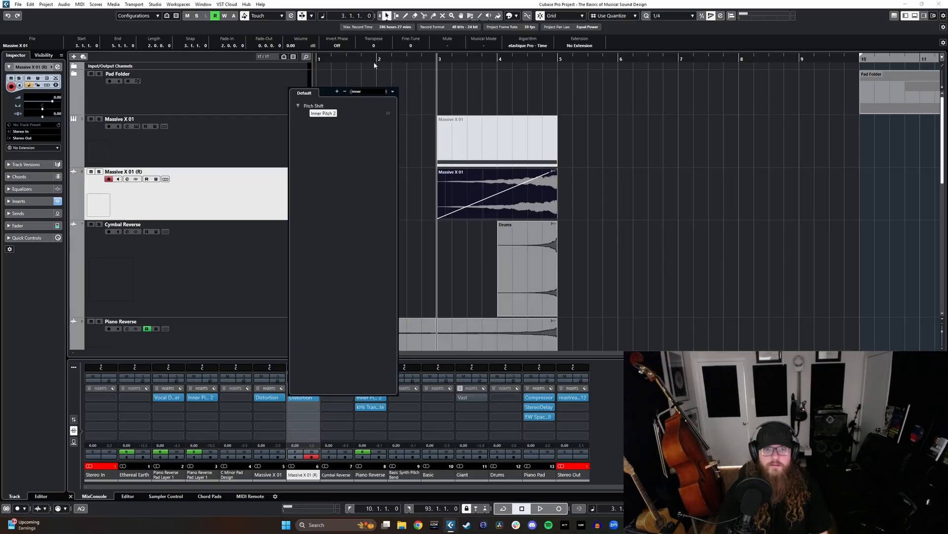
{"action": "left_click", "coordinate": [324, 114]}
{"action": "left_click_drag", "start_coordinate": [420, 176], "coordinate": [541, 178]}
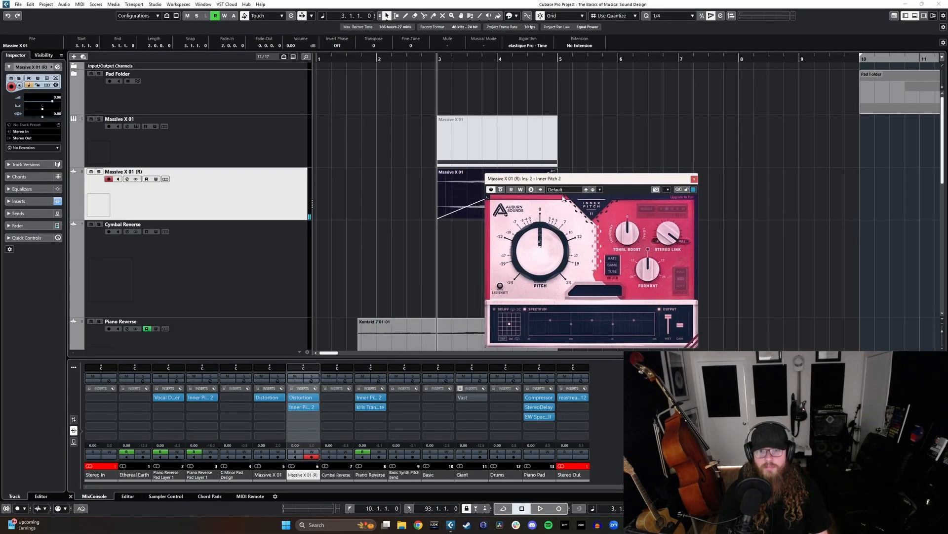
- Record an Inner Pitch 2 pitch rise to about 3.37 st on Massive X 01 (R), close the plug-in, and turn automation writing off
{"action": "left_click", "coordinate": [310, 454]}
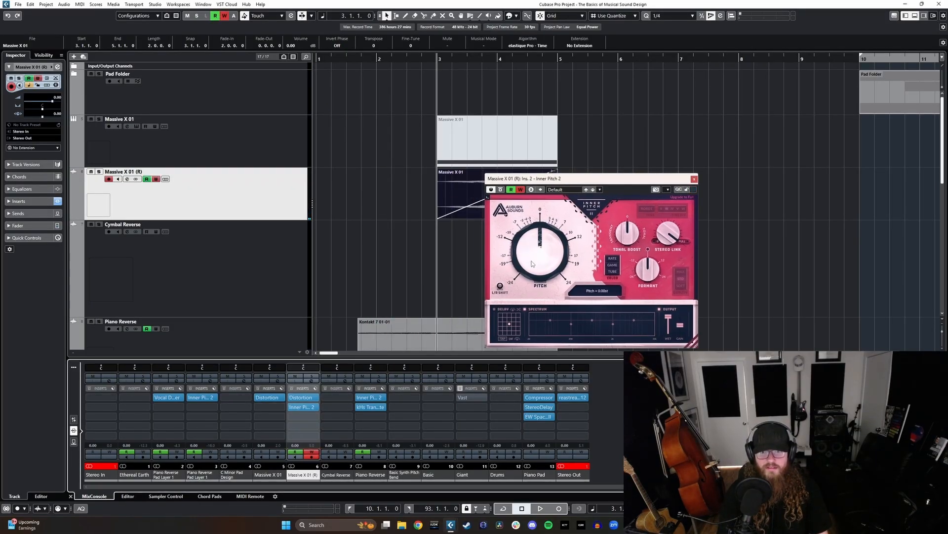
{"action": "key", "text": "space"}
{"action": "left_click_drag", "start_coordinate": [532, 263], "coordinate": [535, 252]}
{"action": "key", "text": "space"}
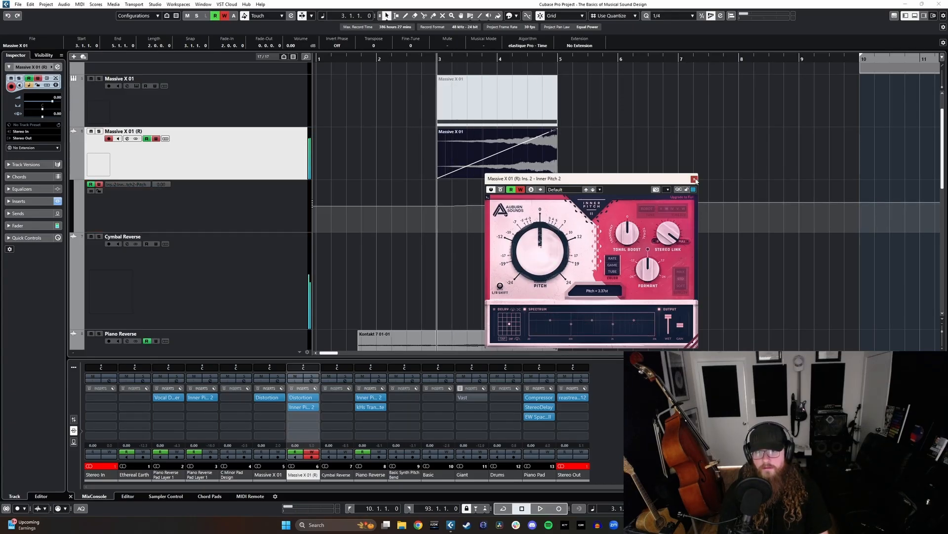
{"action": "left_click", "coordinate": [695, 179]}
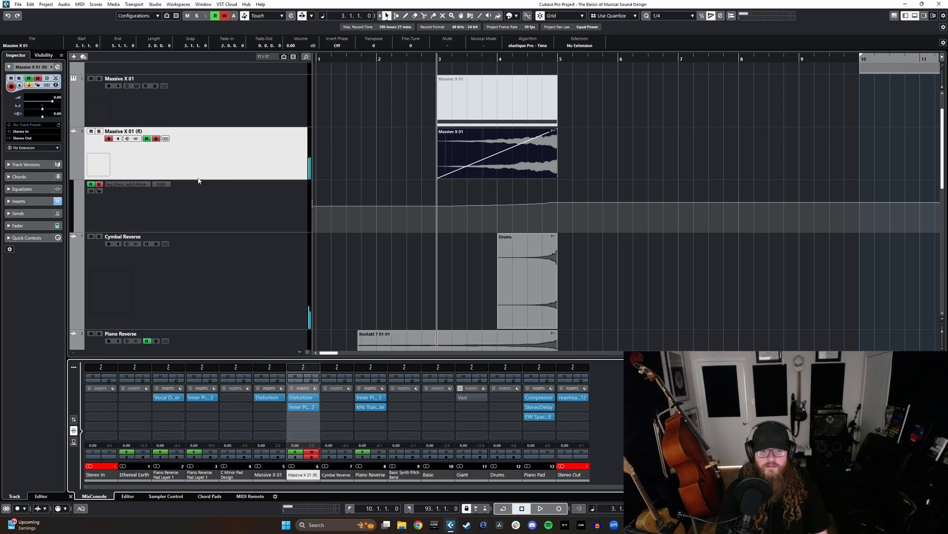
{"action": "left_click", "coordinate": [157, 140]}
- Try a Chopper insert on Massive X 01 (R) with a sine waveform and 0.01 Hz speed, playing the track soloed from bar 3
{"action": "left_click", "coordinate": [312, 418]}
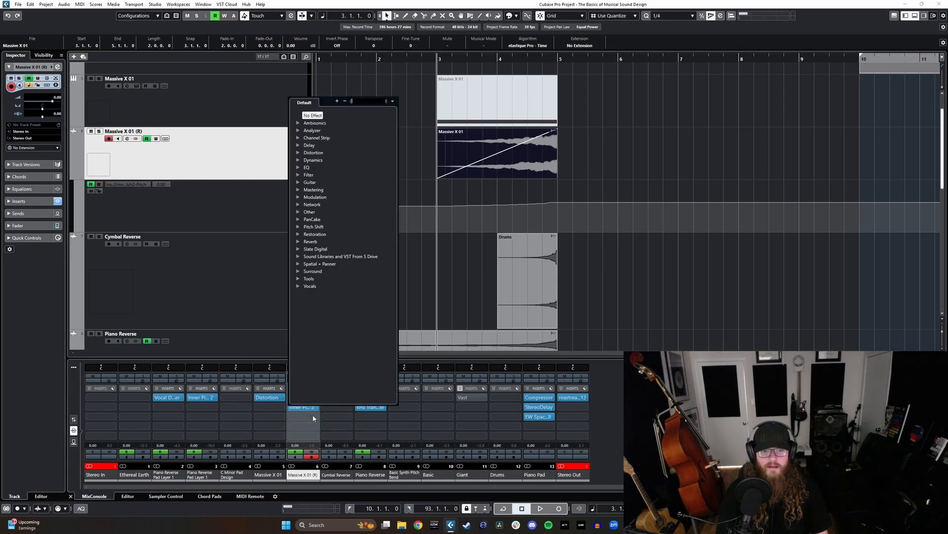
{"action": "type", "text": "chopp"}
{"action": "key", "text": "Return"}
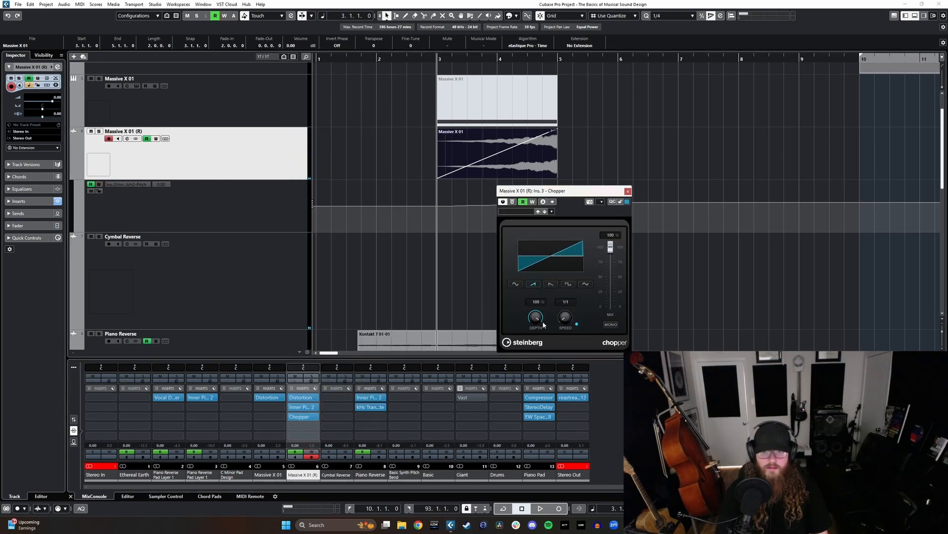
{"action": "left_click", "coordinate": [515, 284]}
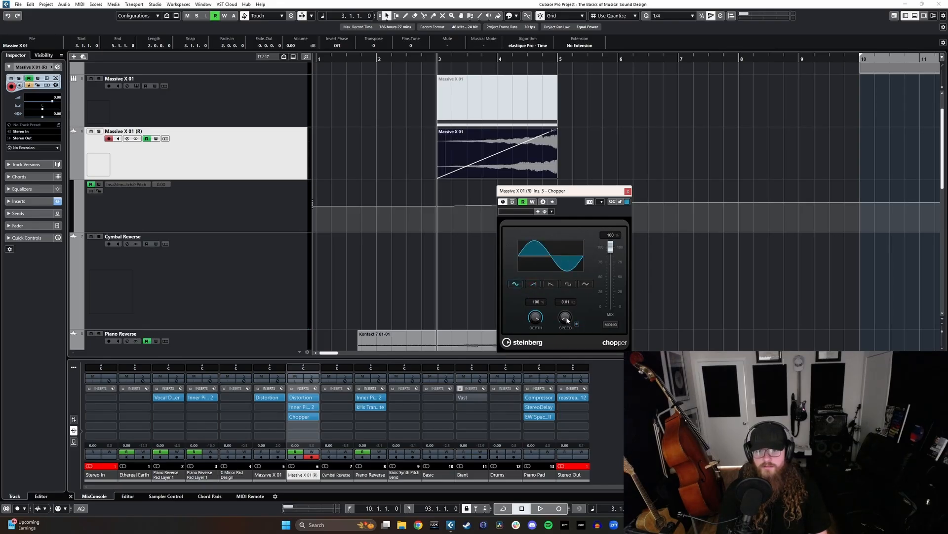
{"action": "key", "text": "s"}
{"action": "key", "text": "space"}
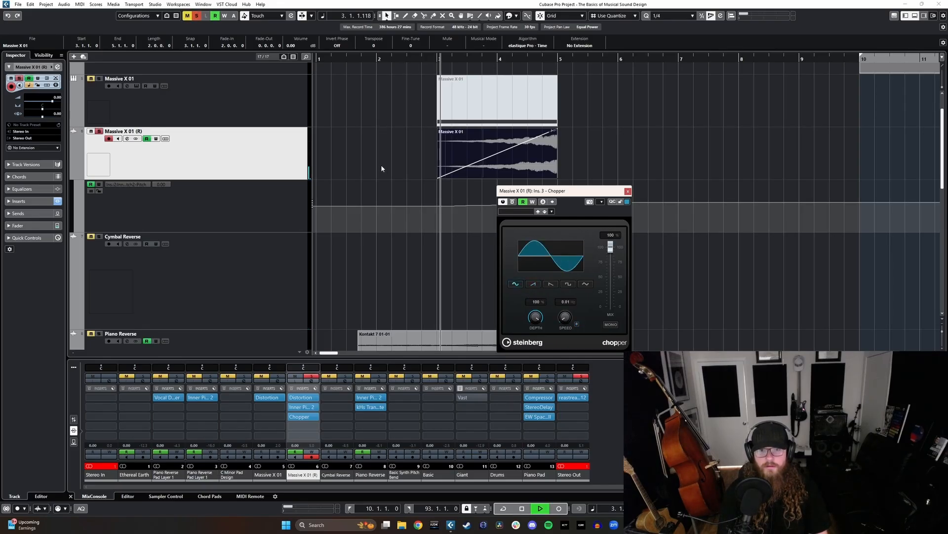
{"action": "key", "text": "space"}
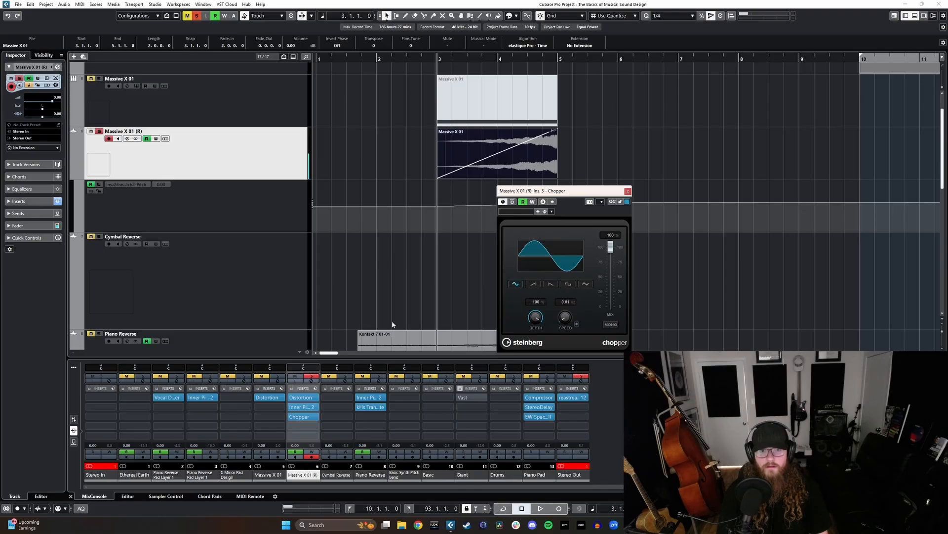
{"action": "key", "text": "space"}
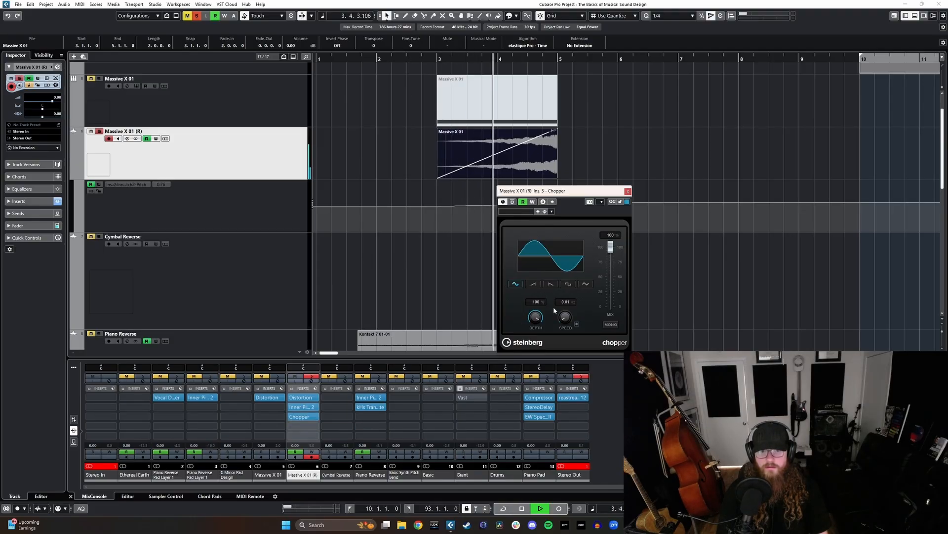
- Try the Chopper's square waveform, and bypass the effect to compare the soloed clip without it
{"action": "left_click", "coordinate": [568, 284]}
{"action": "key", "text": "space"}
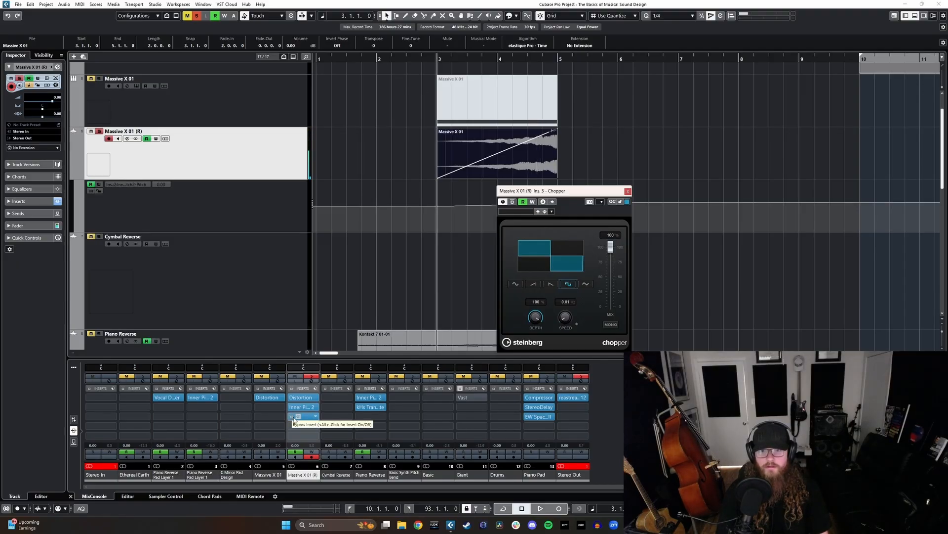
{"action": "left_click", "coordinate": [292, 417]}
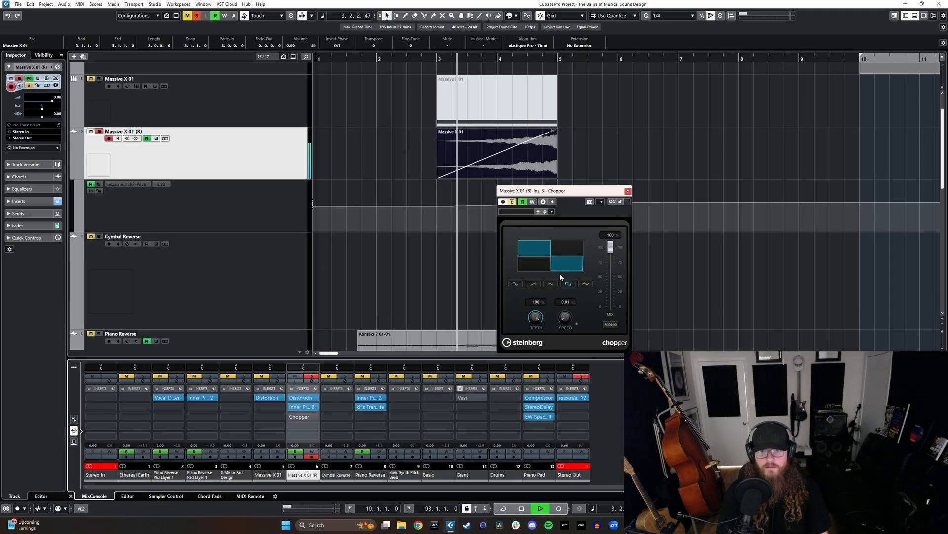
{"action": "key", "text": "space"}
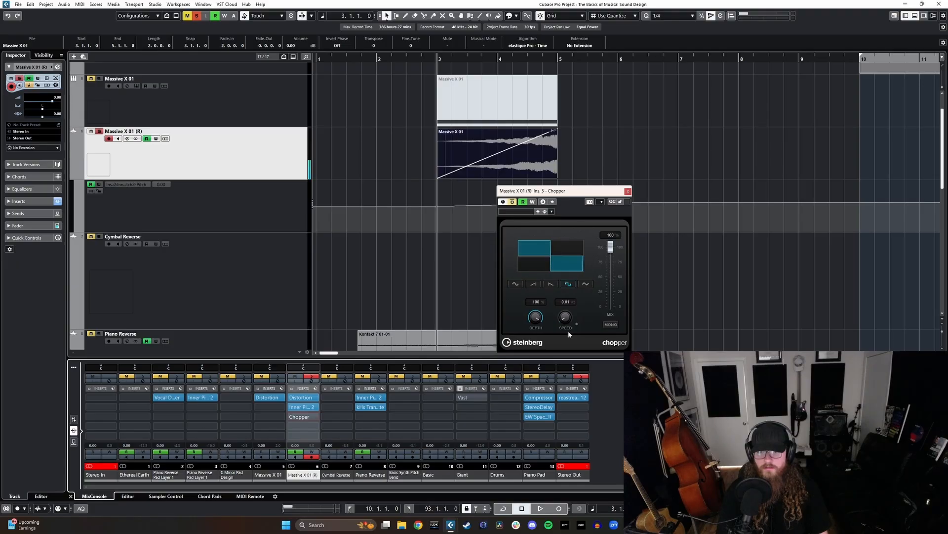
- Replace the Chopper on Massive X 01 (R) with the Tremolo effect and move its window off the track's clip start
{"action": "mouse_move", "coordinate": [295, 421]}
{"action": "left_click", "coordinate": [311, 418]}
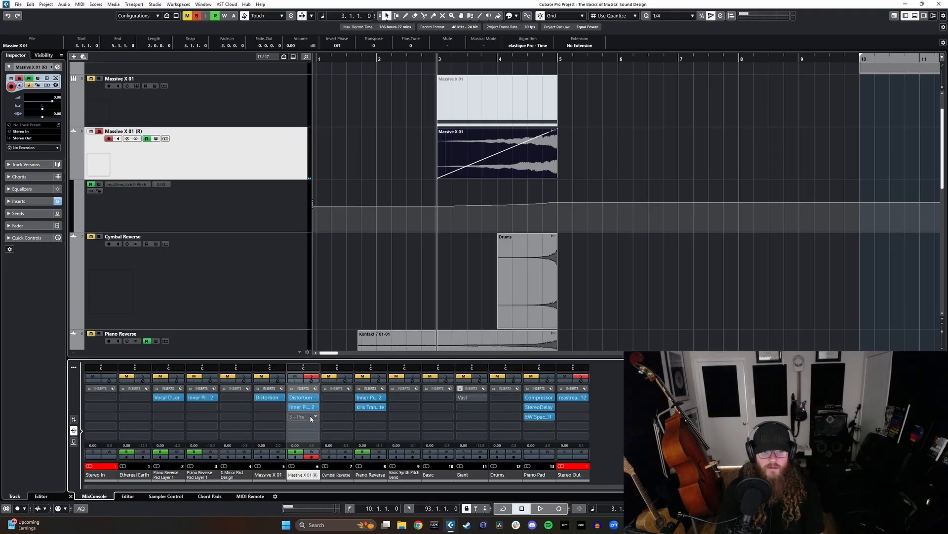
{"action": "type", "text": "chop"}
{"action": "key", "text": "BackSpace"}
{"action": "key", "text": "BackSpace"}
{"action": "key", "text": "BackSpace"}
{"action": "key", "text": "BackSpace"}
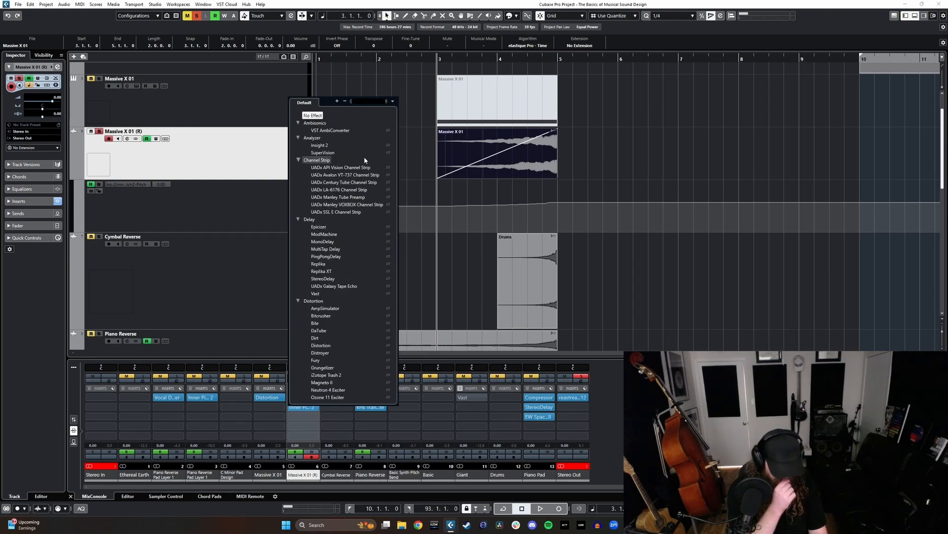
{"action": "type", "text": "tremolo"}
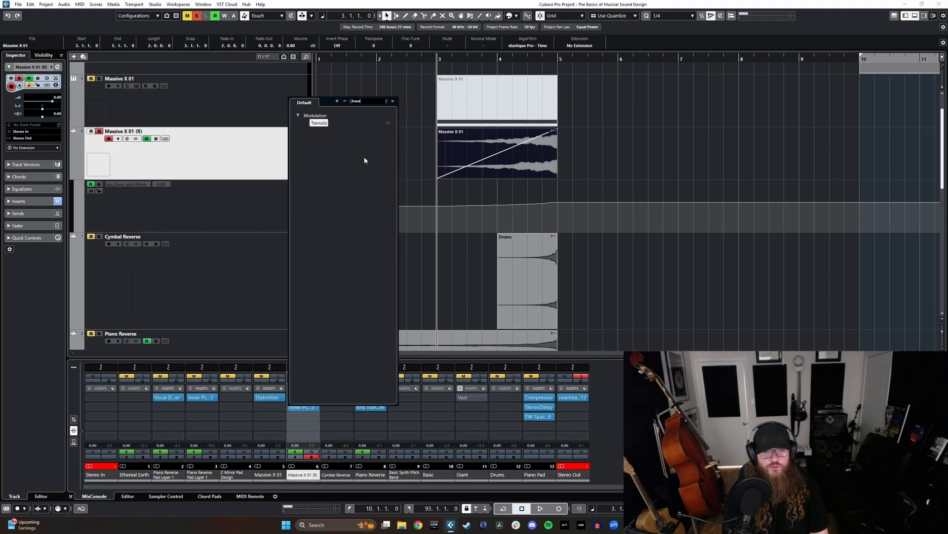
{"action": "key", "text": "Return"}
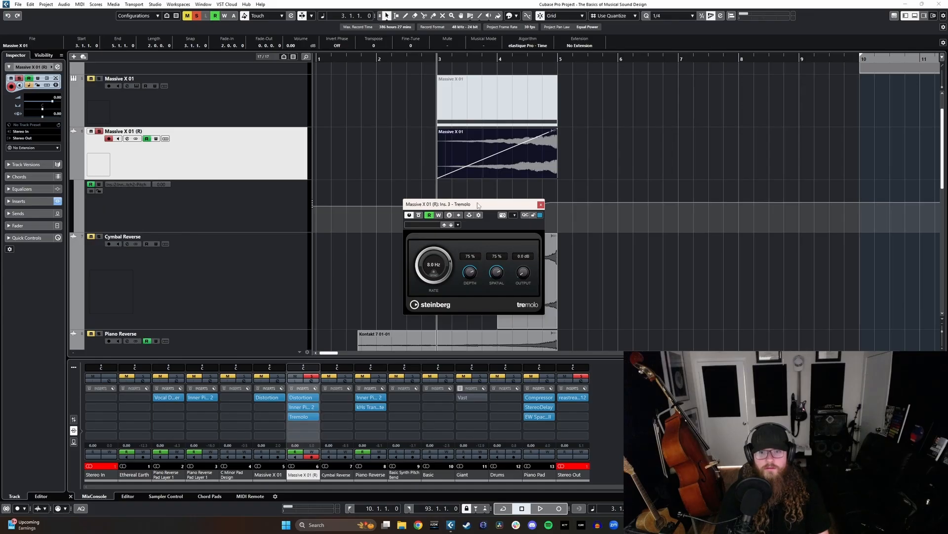
{"action": "left_click_drag", "start_coordinate": [478, 205], "coordinate": [558, 208]}
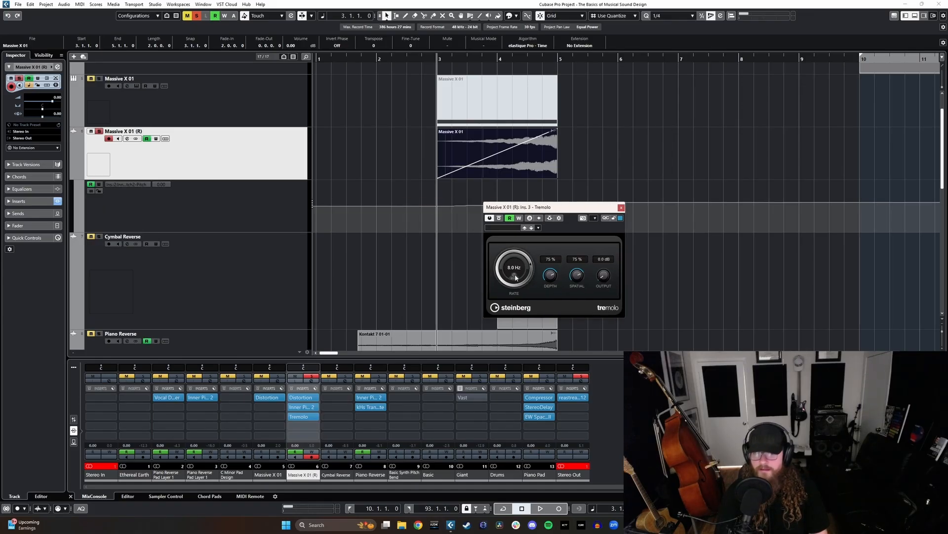
- Lower the Tremolo rate to 0.1 Hz while the soloed clip plays
{"action": "key", "text": "space"}
{"action": "left_click_drag", "start_coordinate": [510, 275], "coordinate": [496, 345]}
{"action": "key", "text": "space"}
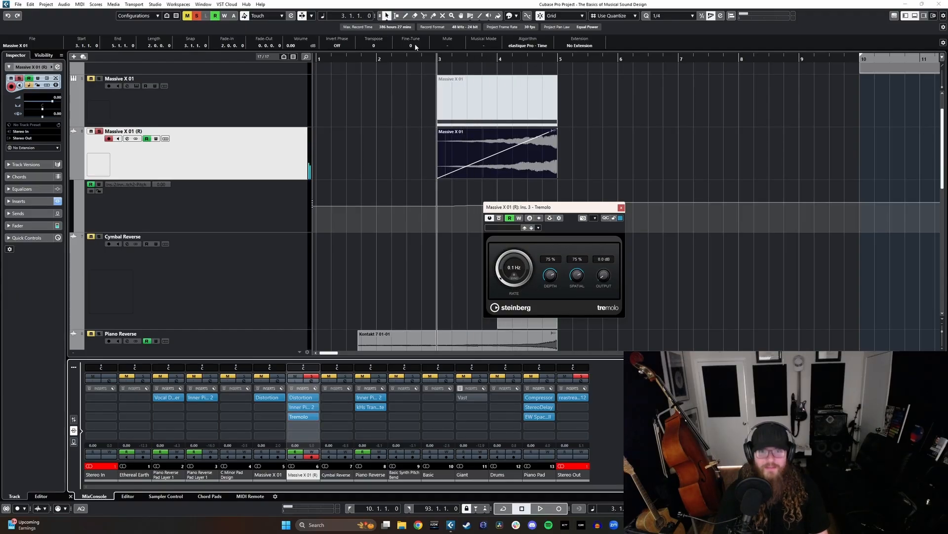
- Record a gradually rising Tremolo rate on Massive X 01 (R) with automation writing on, starting playback at 2.3.1, and close the plug-in
{"action": "left_click", "coordinate": [403, 62]}
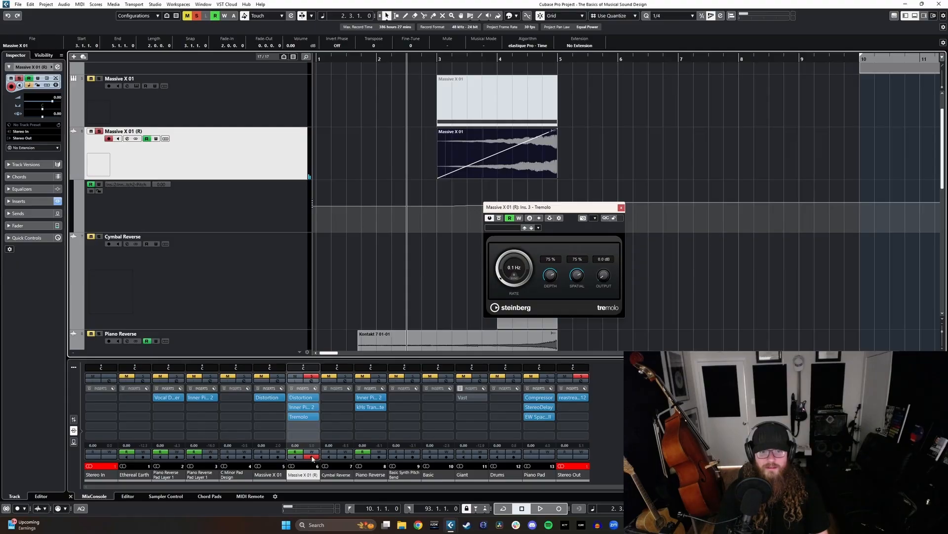
{"action": "left_click", "coordinate": [312, 453]}
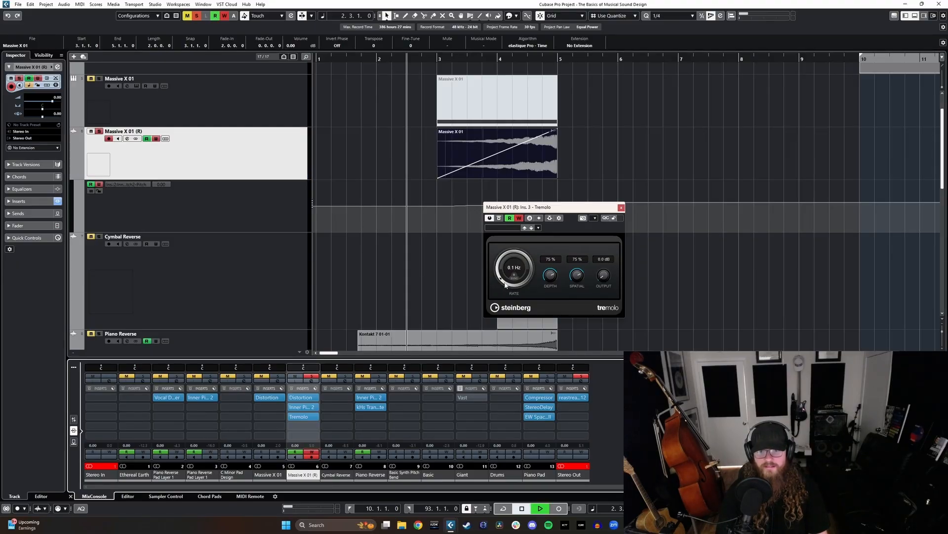
{"action": "left_click_drag", "start_coordinate": [505, 285], "coordinate": [526, 280]}
{"action": "key", "text": "space"}
{"action": "left_click", "coordinate": [621, 208]}
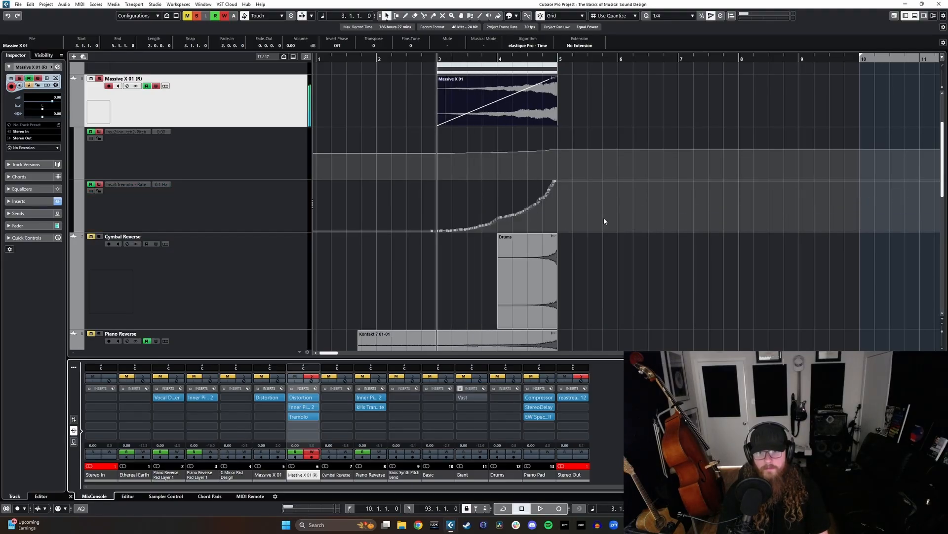
- Turn automation writing off on Massive X 01 (R), play the soloed clip with its tremolo automation, and unsolo the track
{"action": "scroll", "coordinate": [132, 128], "scroll_direction": "up", "scroll_amount": 2}
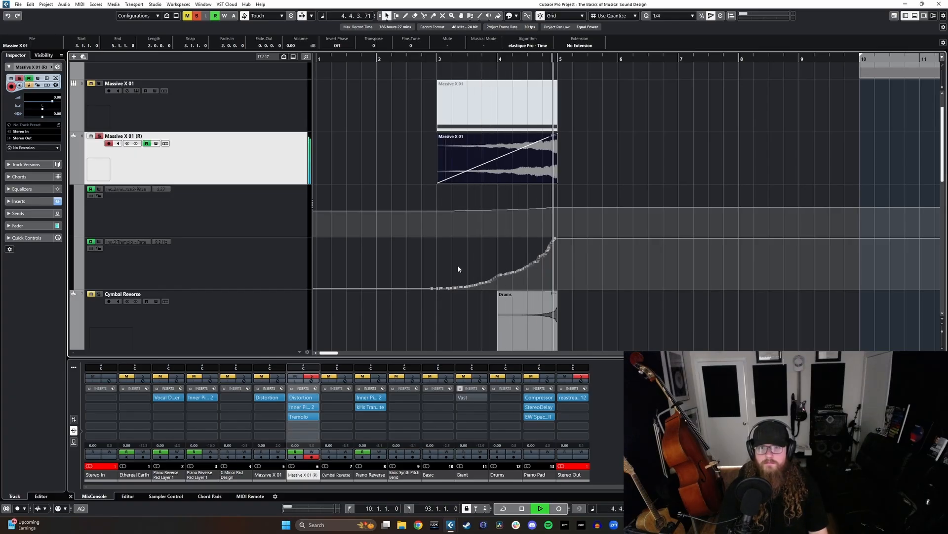
{"action": "key", "text": "space"}
{"action": "key", "text": "s"}
- Play all riser layers together from bar 3 and look over their clips and automation lanes
{"action": "scroll", "coordinate": [354, 253], "scroll_direction": "down", "scroll_amount": 2}
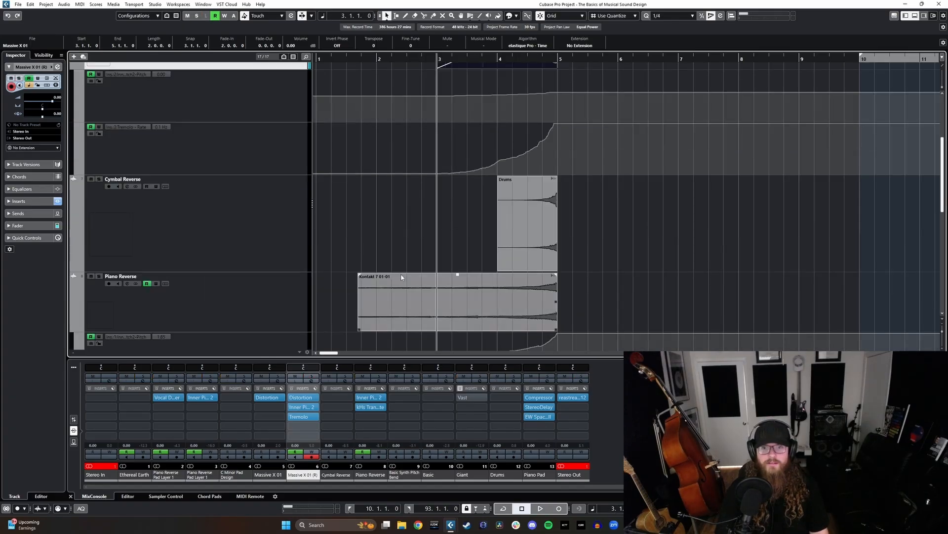
{"action": "scroll", "coordinate": [402, 277], "scroll_direction": "down", "scroll_amount": 1}
{"action": "key", "text": "space"}
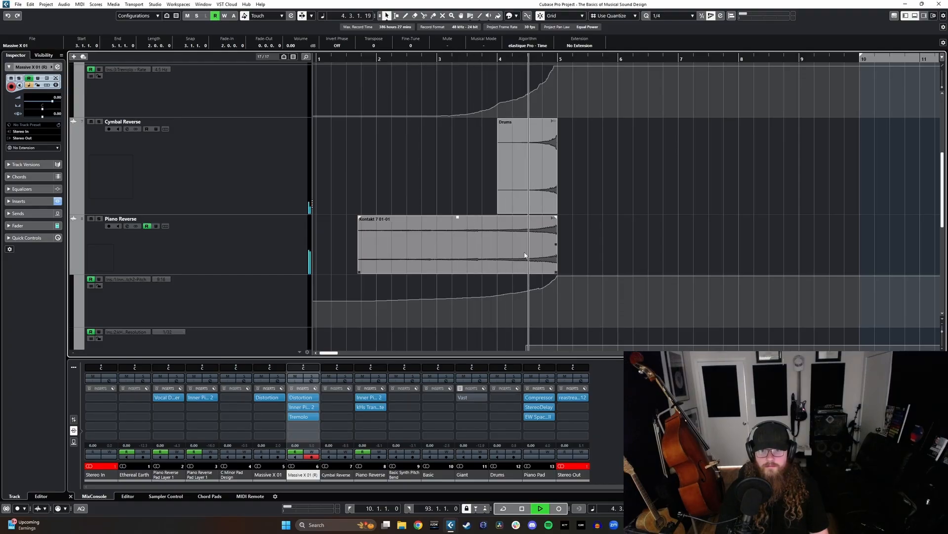
{"action": "key", "text": "space"}
{"action": "scroll", "coordinate": [511, 258], "scroll_direction": "up", "scroll_amount": 4}
{"action": "scroll", "coordinate": [497, 261], "scroll_direction": "down", "scroll_amount": 1}
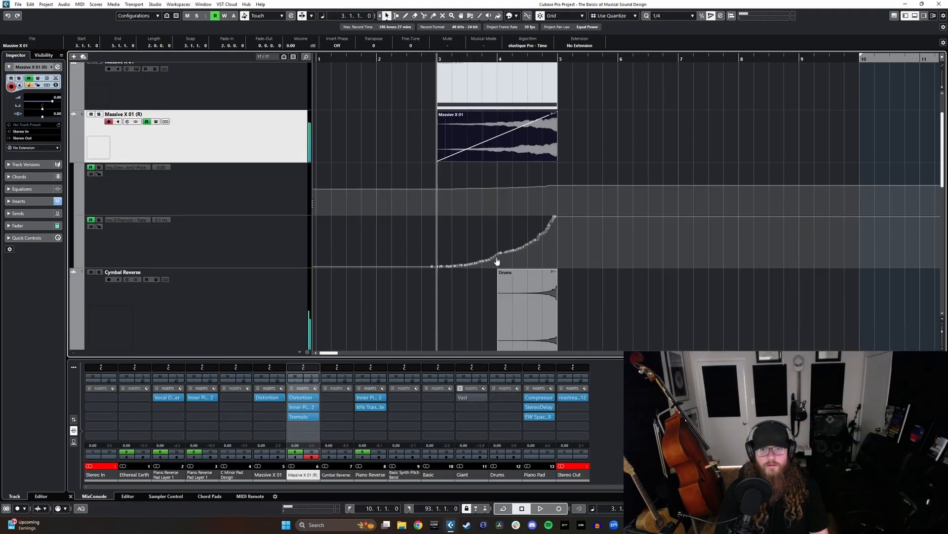
{"action": "scroll", "coordinate": [497, 261], "scroll_direction": "down", "scroll_amount": 1}
{"action": "scroll", "coordinate": [603, 283], "scroll_direction": "down", "scroll_amount": 4}
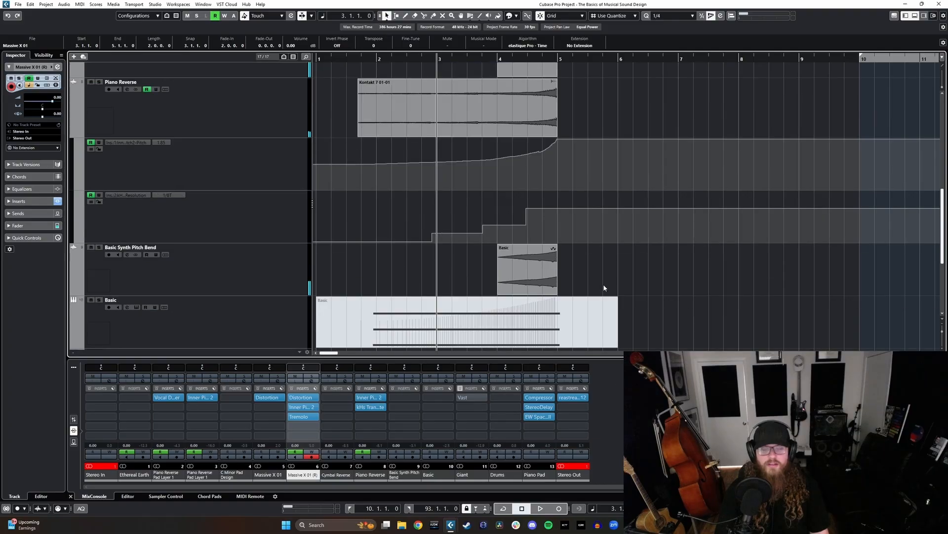
{"action": "scroll", "coordinate": [603, 283], "scroll_direction": "up", "scroll_amount": 5}
{"action": "scroll", "coordinate": [268, 235], "scroll_direction": "down", "scroll_amount": 1}
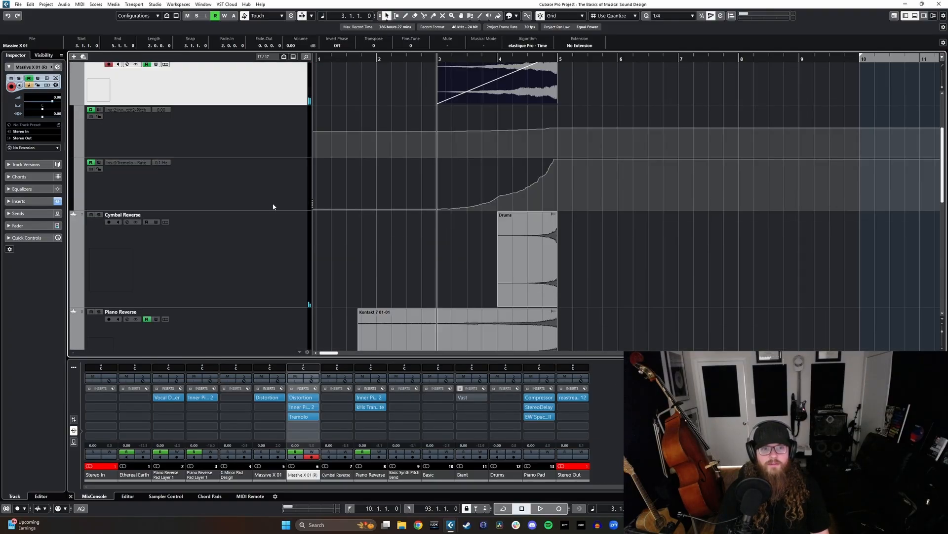
- Select the Massive X 01 (R), Cymbal Reverse, Piano Reverse and Basic Synth Pitch Bend tracks together
{"action": "left_click", "coordinate": [267, 258], "text": "ctrl"}
{"action": "scroll", "coordinate": [266, 259], "scroll_direction": "down", "scroll_amount": 1}
{"action": "left_click", "coordinate": [264, 278], "text": "ctrl"}
{"action": "scroll", "coordinate": [279, 270], "scroll_direction": "down", "scroll_amount": 2}
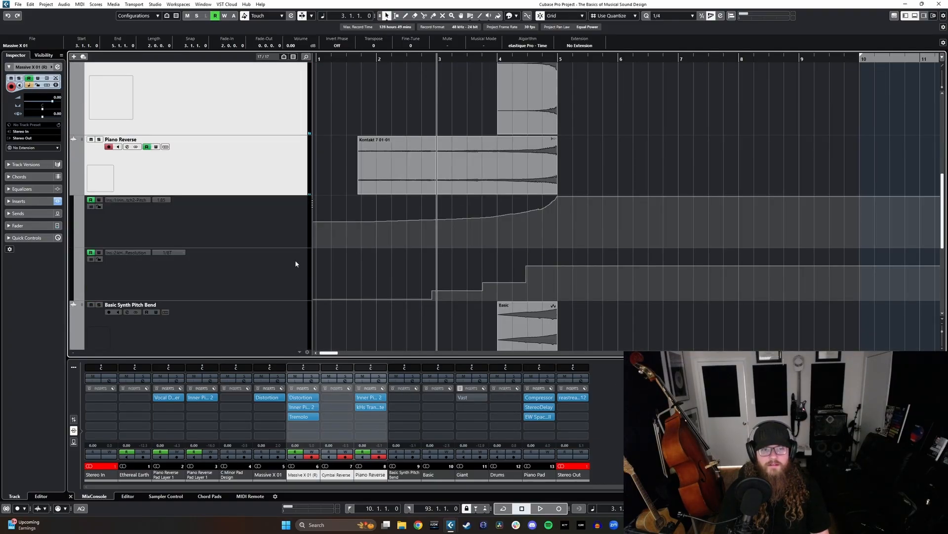
{"action": "left_click", "coordinate": [268, 317], "text": "ctrl"}
{"action": "scroll", "coordinate": [296, 203], "scroll_direction": "up", "scroll_amount": 2}
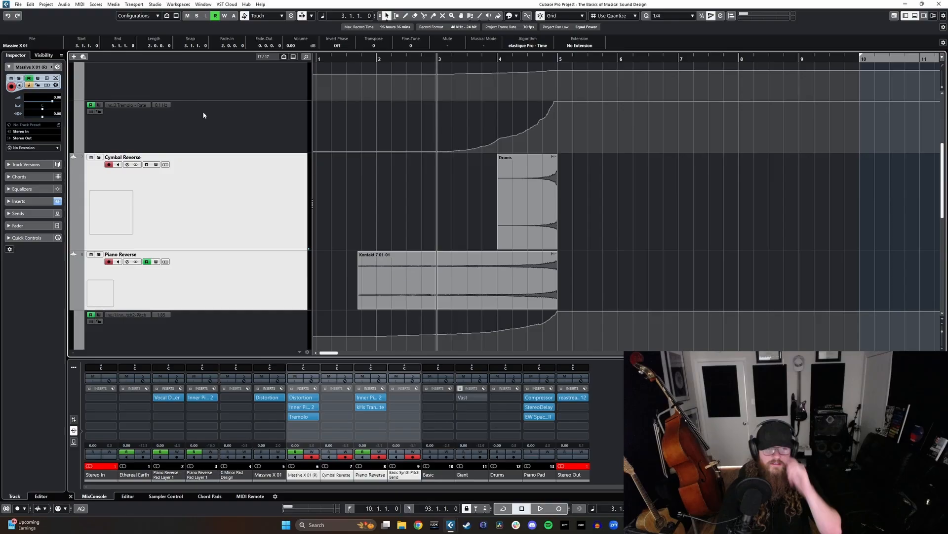
- Add a stereo group track named Riser Group with its output set to Stereo Out
{"action": "left_click", "coordinate": [74, 56]}
{"action": "left_click", "coordinate": [453, 222]}
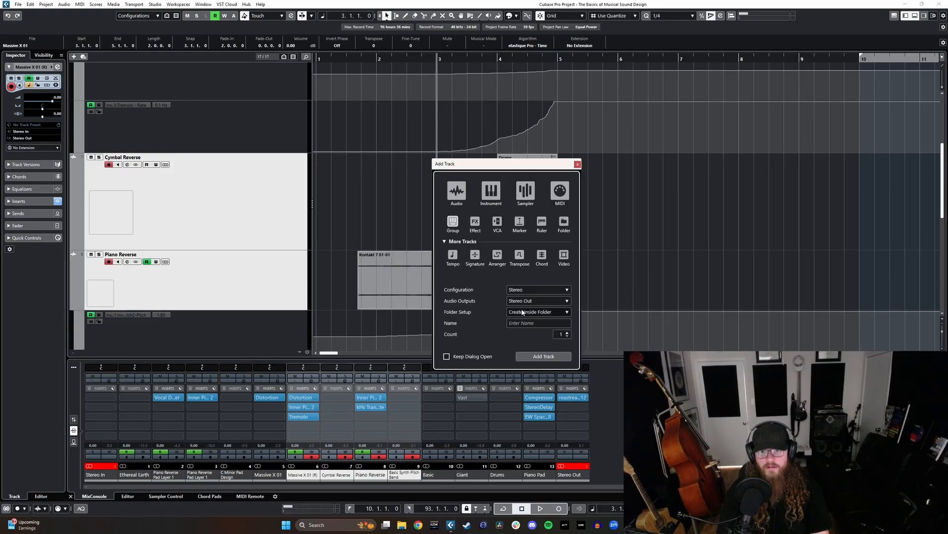
{"action": "left_click", "coordinate": [521, 323]}
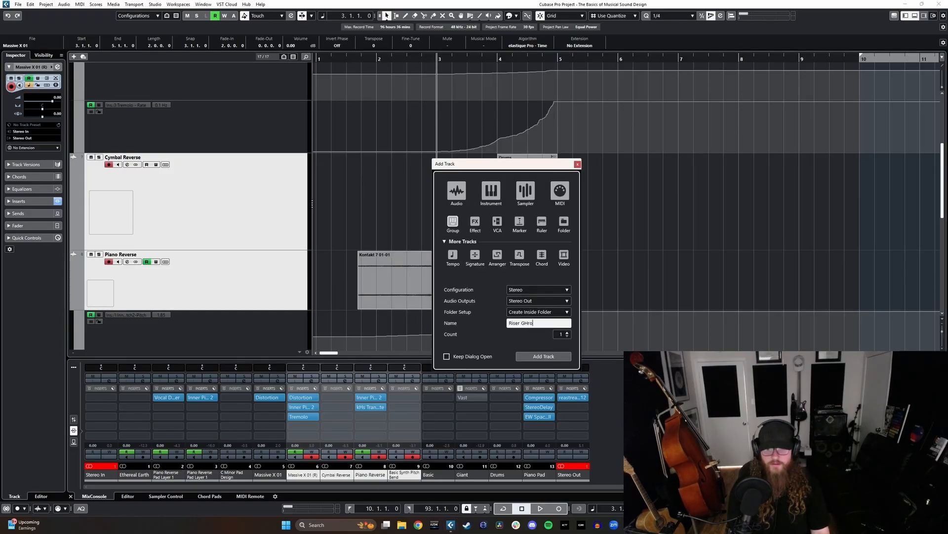
{"action": "type", "text": "Riser Group"}
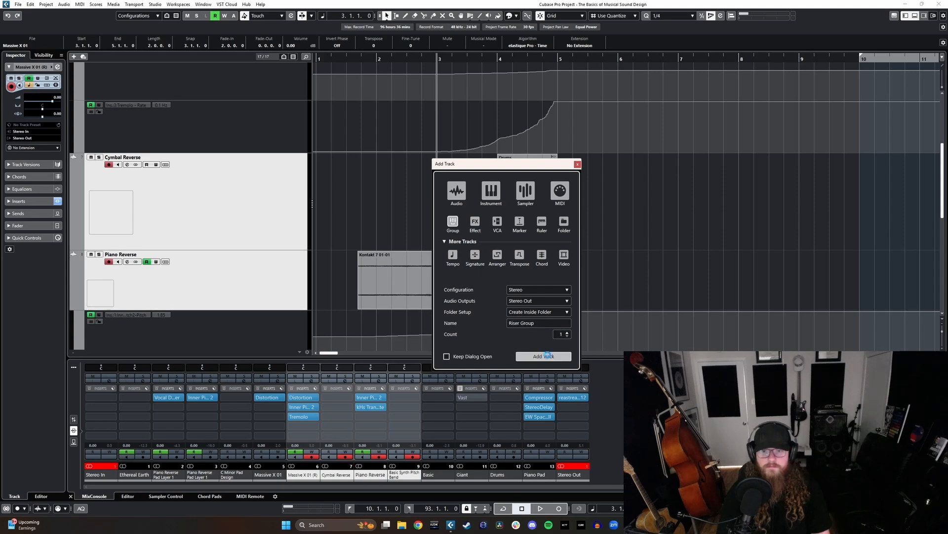
{"action": "left_click", "coordinate": [544, 356]}
- Route the outputs of Massive X 01 (R), Cymbal Reverse, Piano Reverse and Basic Synth Pitch Bend together to Riser Group
{"action": "scroll", "coordinate": [261, 265], "scroll_direction": "down", "scroll_amount": 4}
{"action": "left_click", "coordinate": [260, 265]}
{"action": "scroll", "coordinate": [270, 265], "scroll_direction": "up", "scroll_amount": 7}
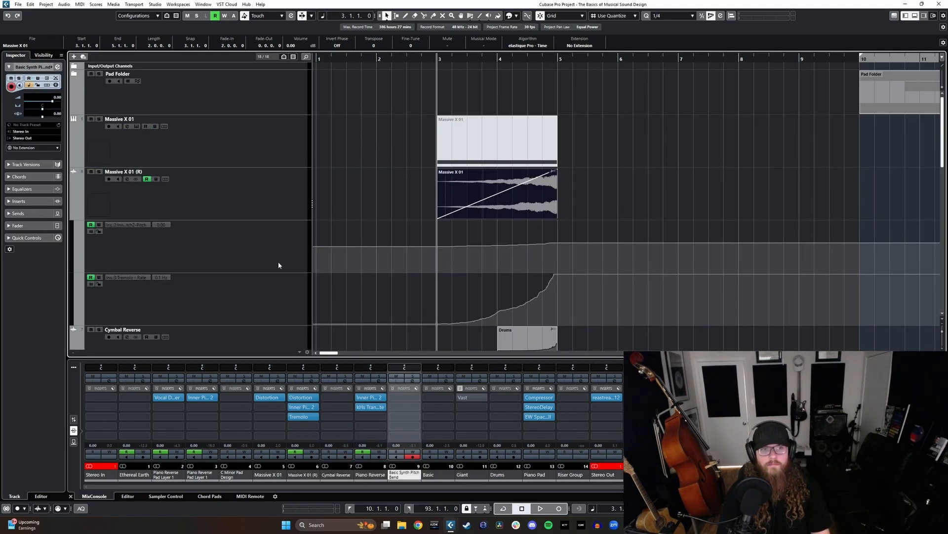
{"action": "left_click", "coordinate": [254, 196]}
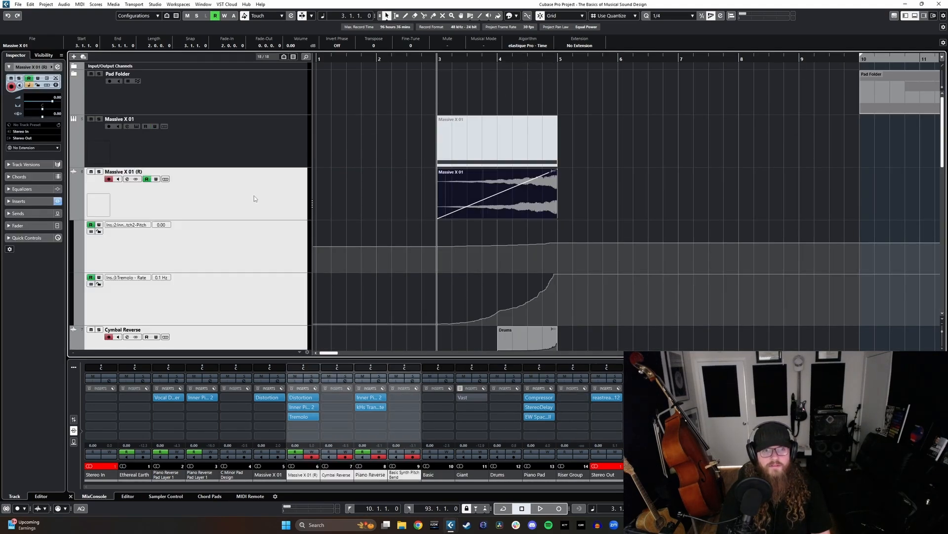
{"action": "key", "text": "F3"}
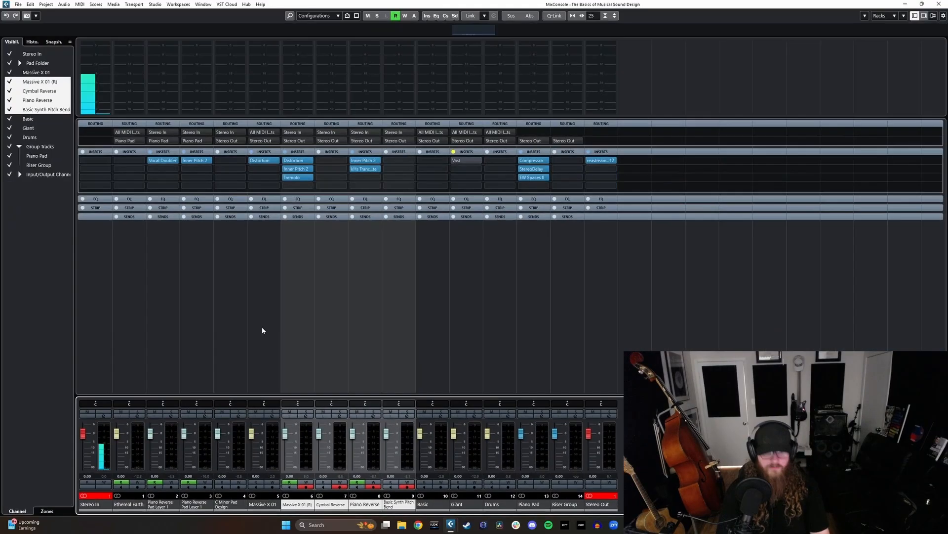
{"action": "left_click", "coordinate": [398, 141], "text": "alt+shift"}
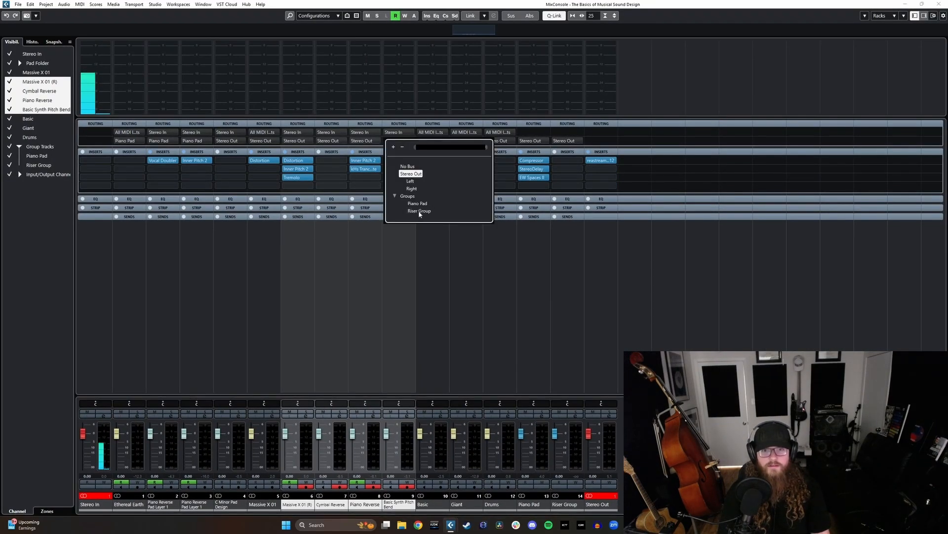
{"action": "left_click", "coordinate": [419, 211]}
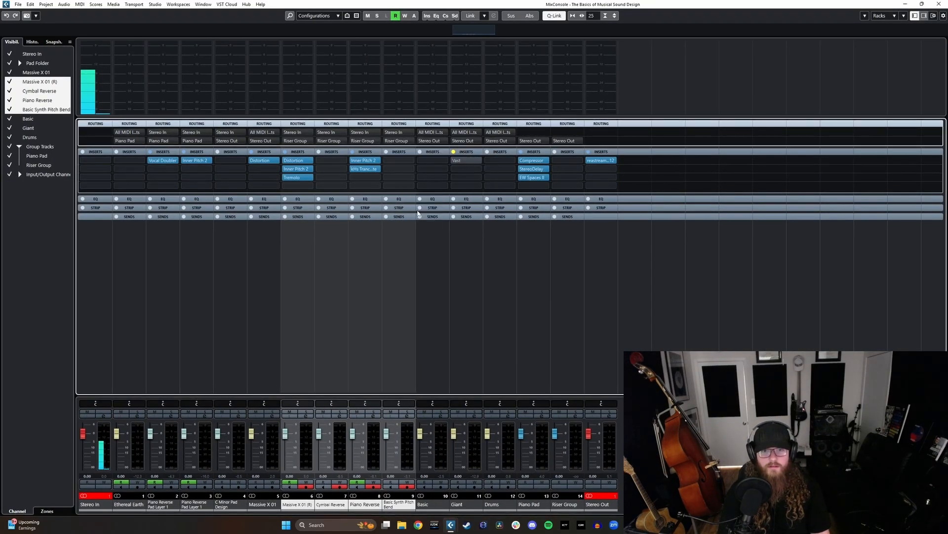
- Insert the Fury distortion on the Riser Group channel and place its window over the project's track area
{"action": "left_click", "coordinate": [570, 169]}
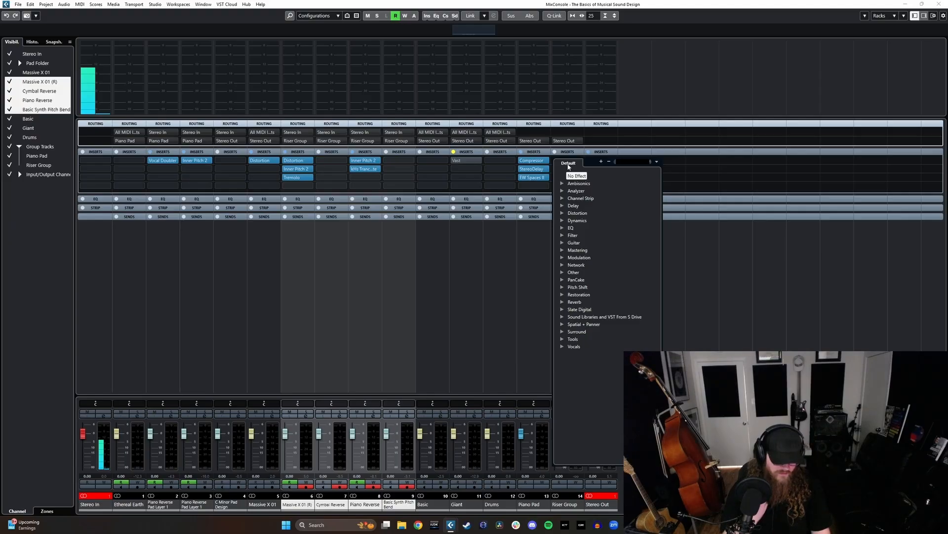
{"action": "type", "text": "fu"}
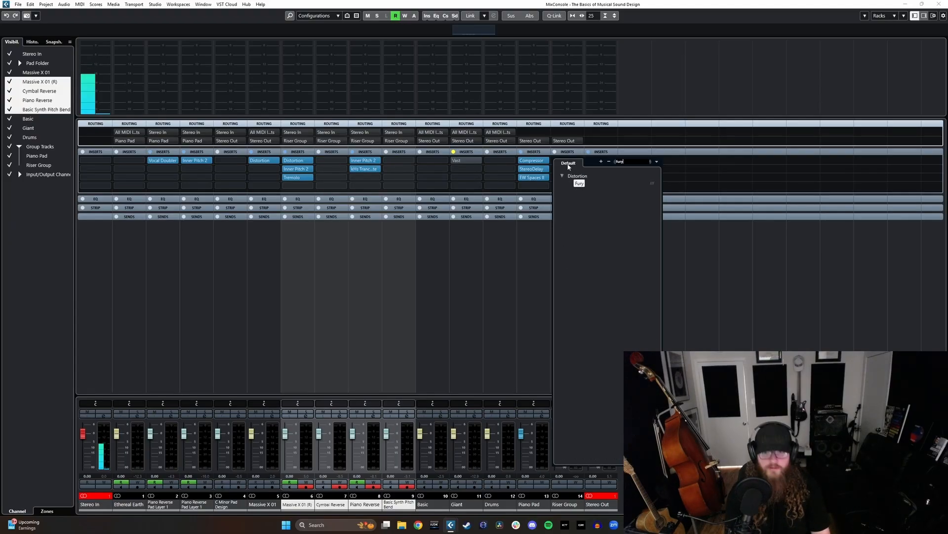
{"action": "type", "text": "ry"}
{"action": "key", "text": "Return"}
{"action": "left_click", "coordinate": [904, 5]}
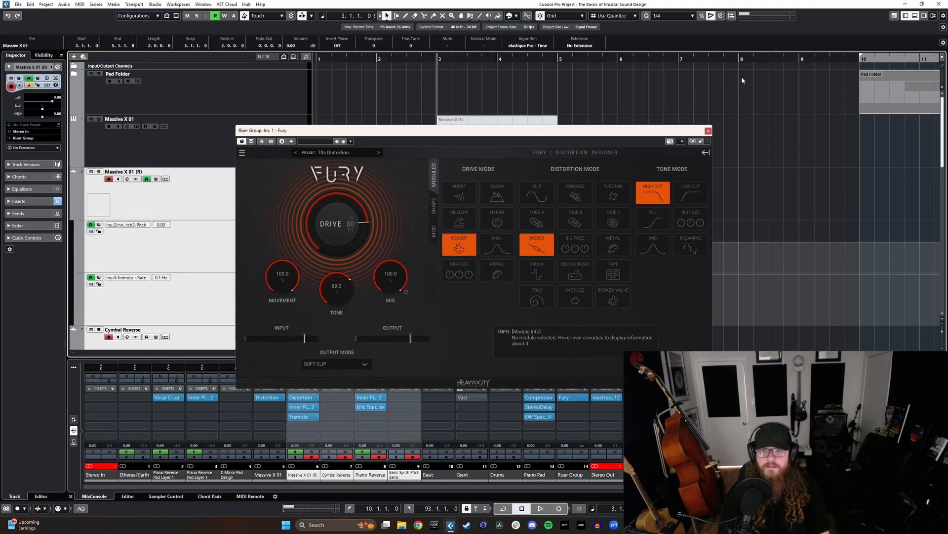
{"action": "left_click_drag", "start_coordinate": [405, 131], "coordinate": [253, 198]}
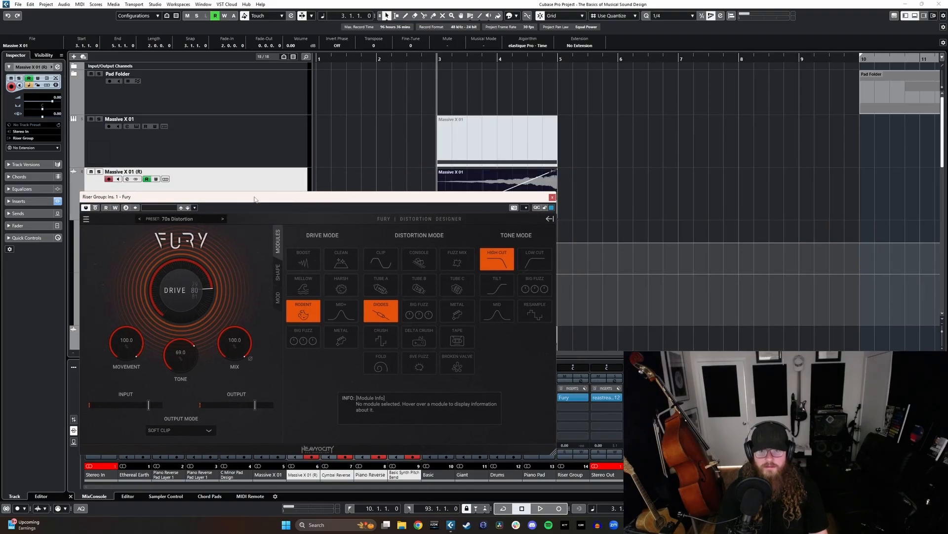
- Lower Fury's mix to about 31.2 % while playing the riser layers
{"action": "mouse_move", "coordinate": [310, 316]}
{"action": "key", "text": "space"}
{"action": "left_click_drag", "start_coordinate": [241, 349], "coordinate": [237, 364]}
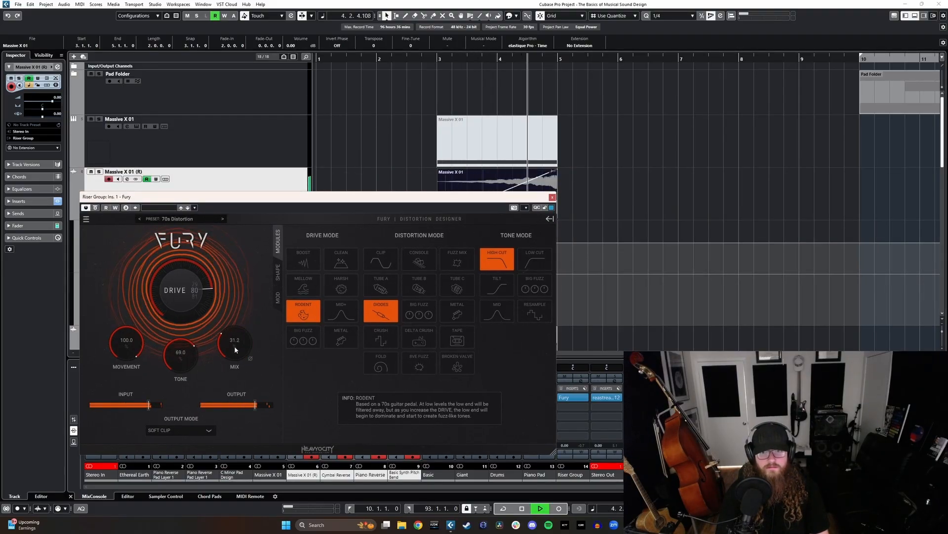
{"action": "key", "text": "space"}
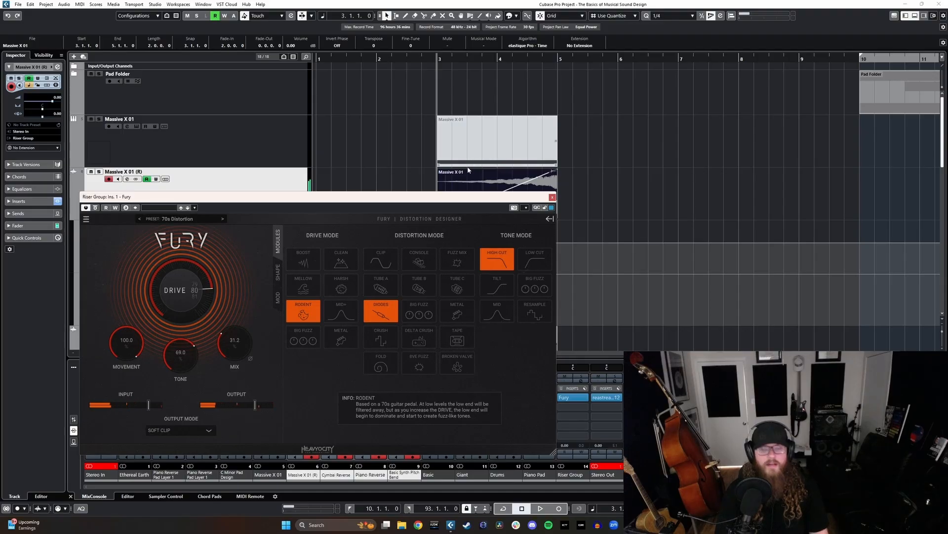
- Load Fury's Rhythmic preset Ondulator and audition it with the Sequence modulator displayed
{"action": "left_click", "coordinate": [197, 218]}
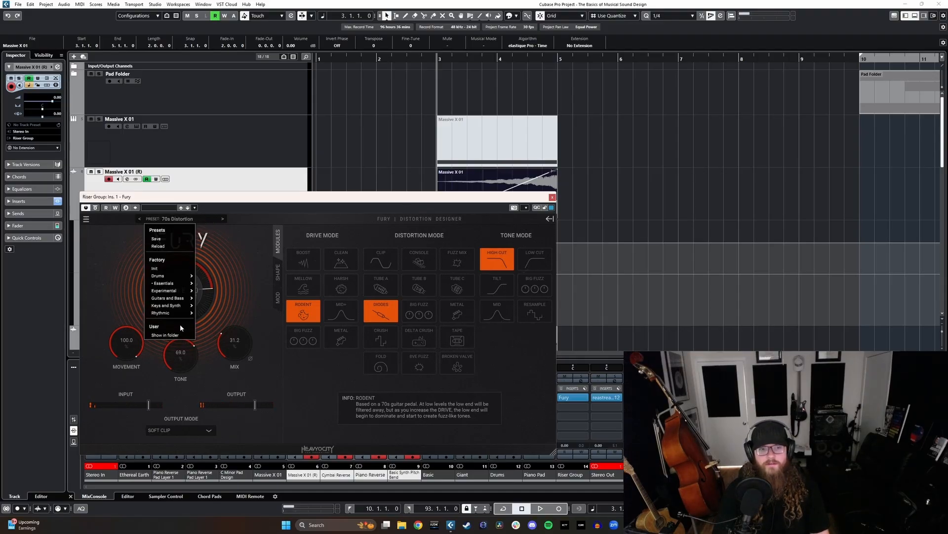
{"action": "mouse_move", "coordinate": [173, 313]}
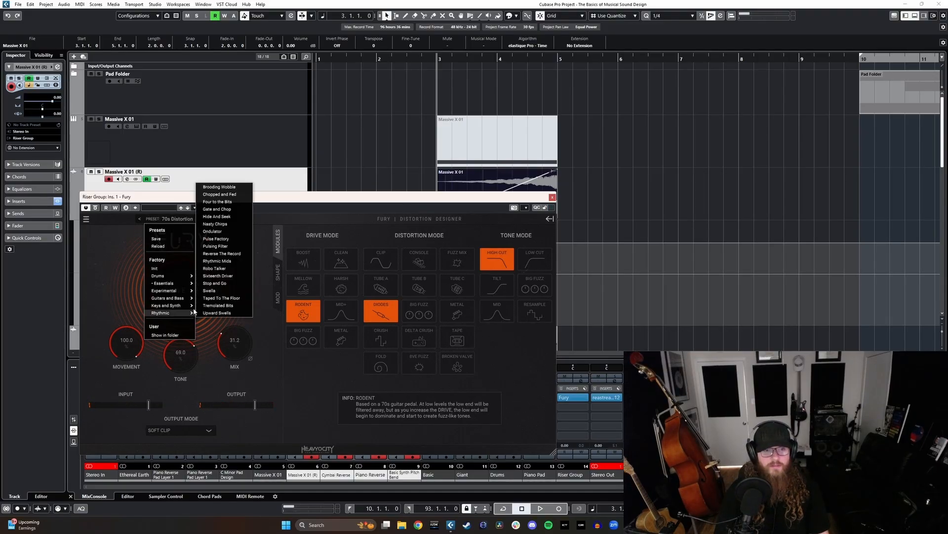
{"action": "left_click", "coordinate": [212, 231]}
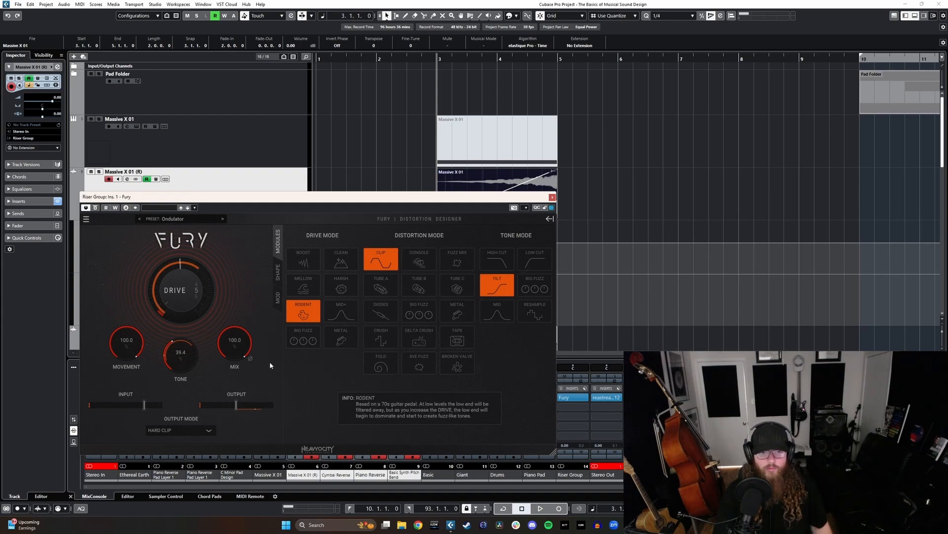
{"action": "left_click", "coordinate": [277, 302]}
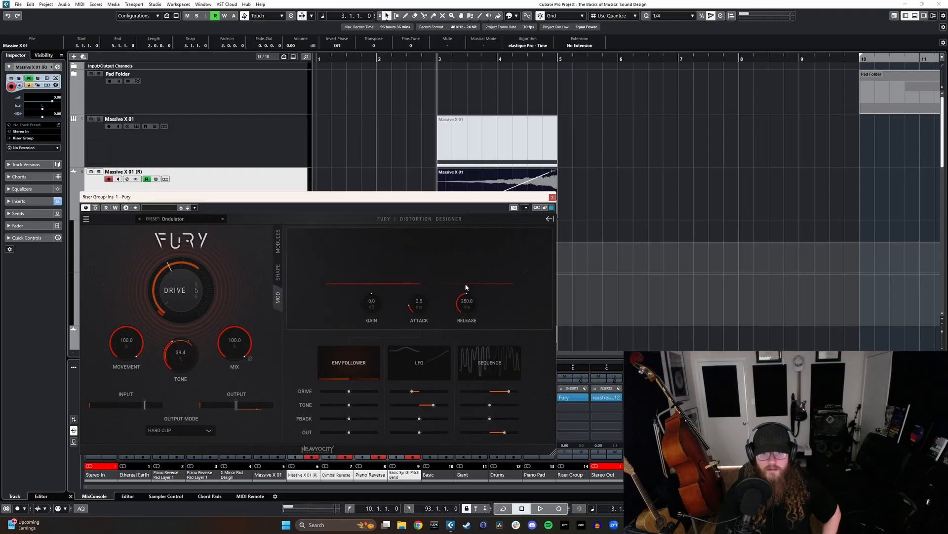
{"action": "left_click", "coordinate": [464, 363]}
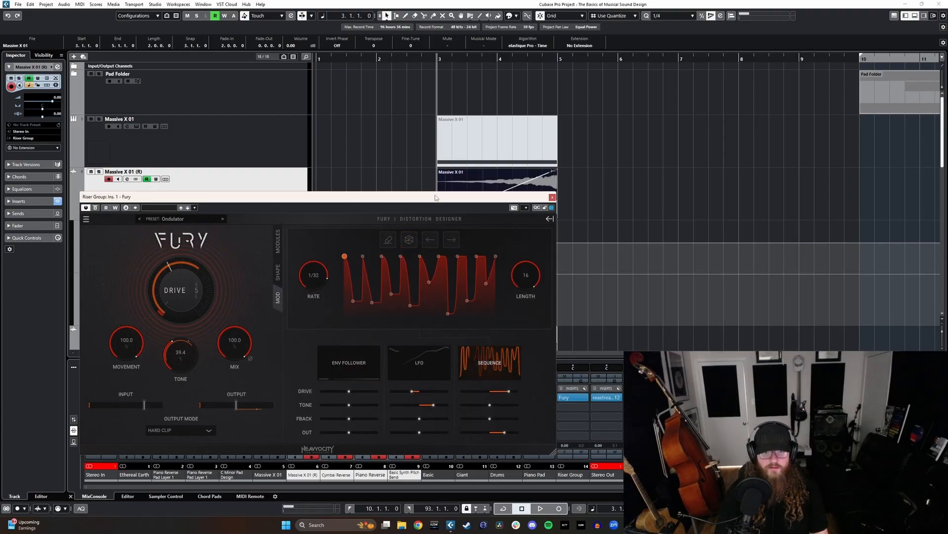
{"action": "key", "text": "space"}
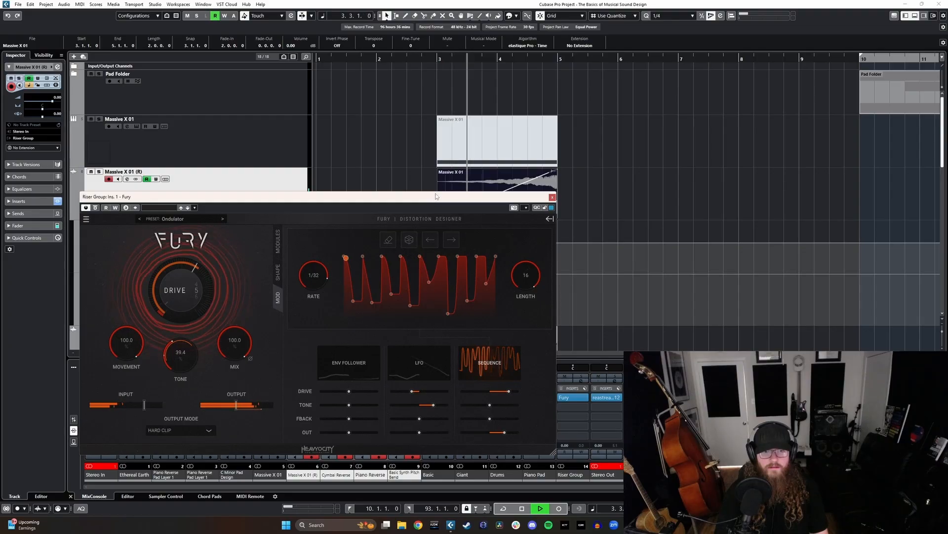
{"action": "key", "text": "space"}
- Randomize Fury's modulation sequence several times, auditioning the risers between patterns
{"action": "left_click", "coordinate": [409, 240]}
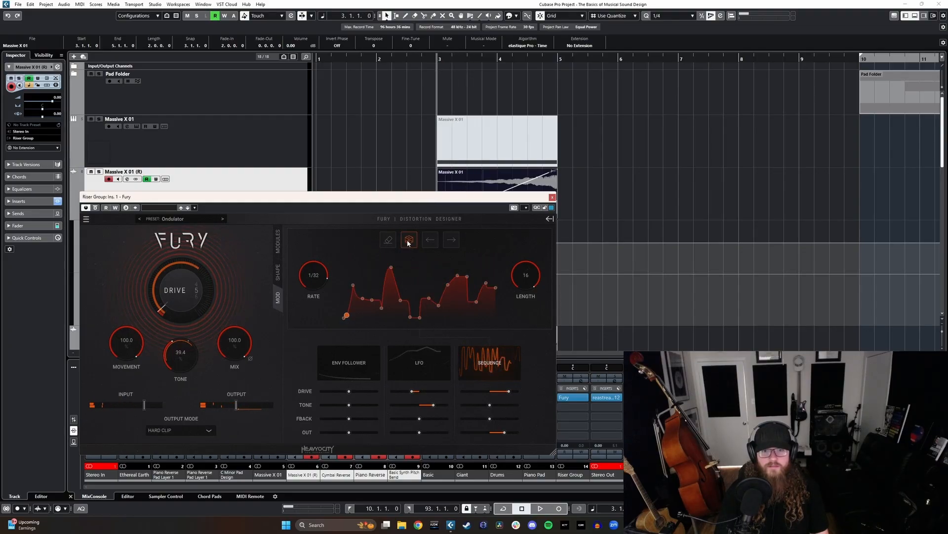
{"action": "left_click", "coordinate": [409, 241]}
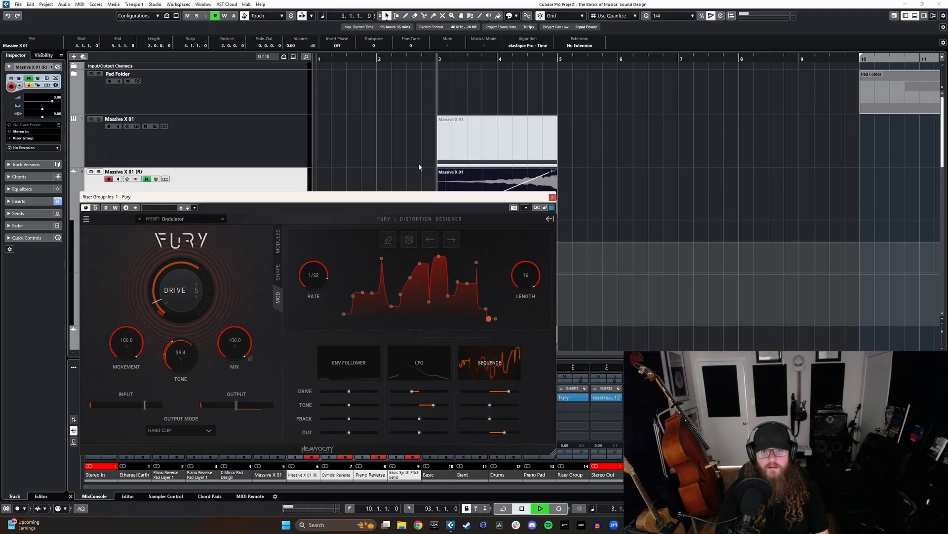
{"action": "key", "text": "space"}
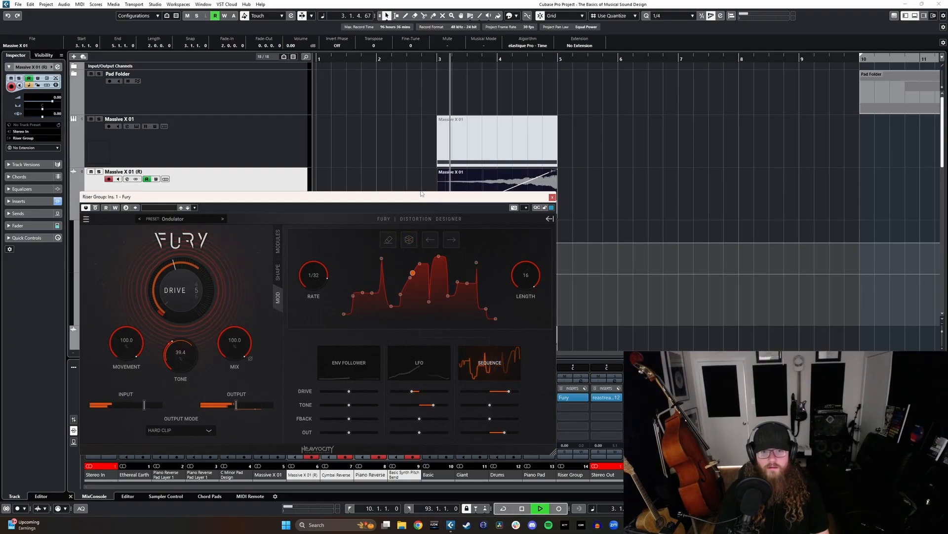
{"action": "key", "text": "space"}
{"action": "left_click", "coordinate": [409, 239]}
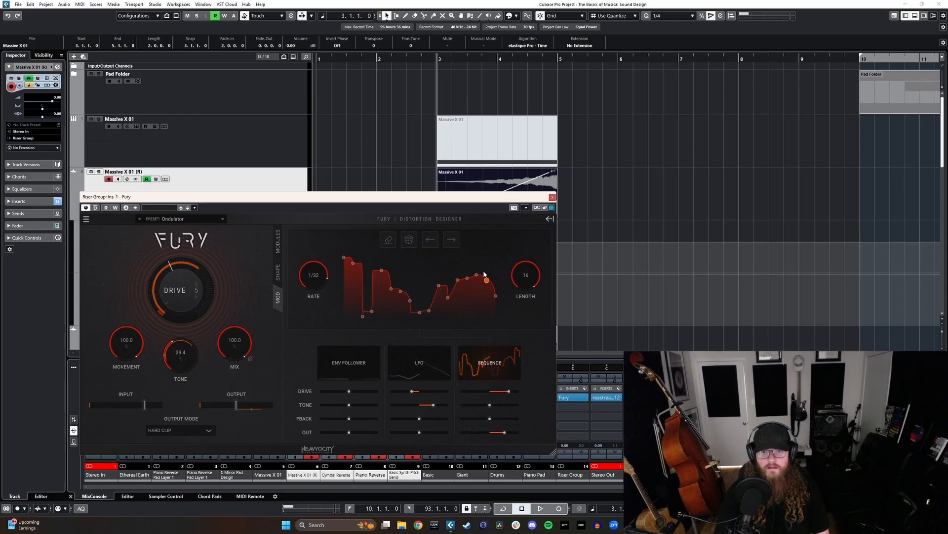
- Raise two points near the end of Fury's modulation sequence to maximum, audition the riser and close Fury
{"action": "mouse_move", "coordinate": [477, 275]}
{"action": "left_mouse_down"}
{"action": "mouse_move", "coordinate": [476, 257]}
{"action": "mouse_move", "coordinate": [487, 257]}
{"action": "left_mouse_up"}
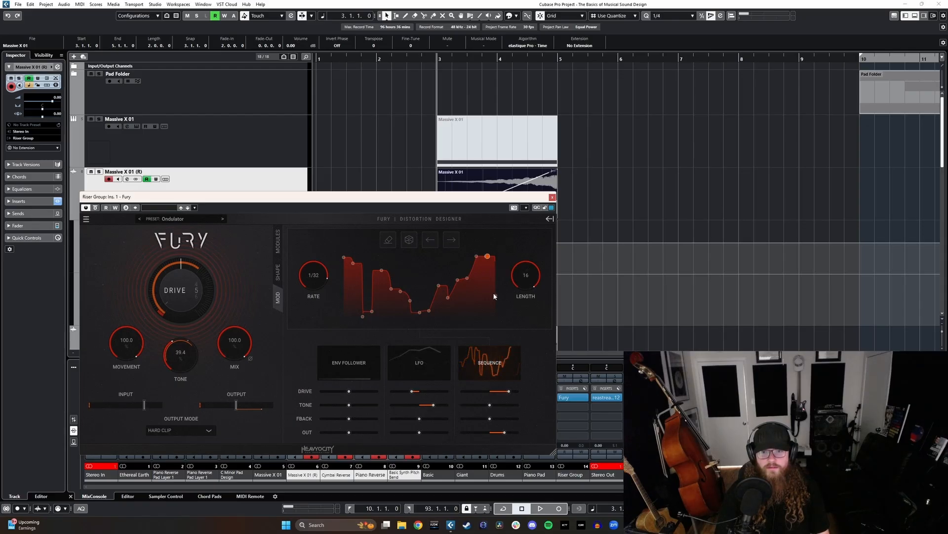
{"action": "key", "text": "space"}
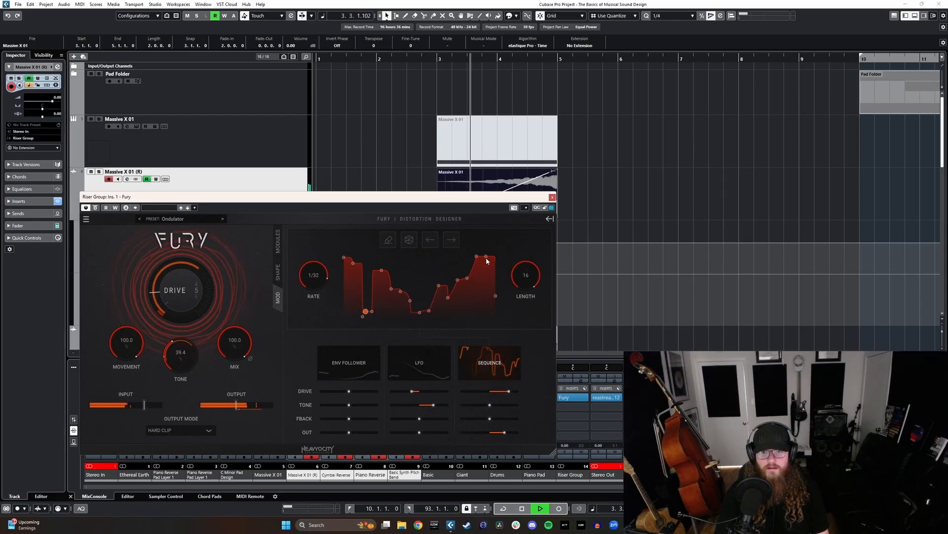
{"action": "left_click", "coordinate": [552, 197]}
{"action": "key", "text": "space"}
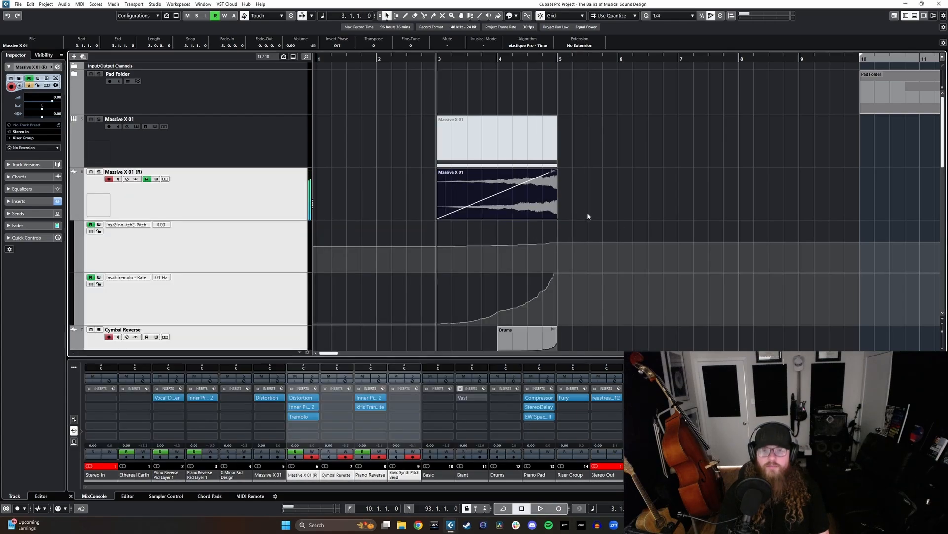
- Set the locators to the Piano Reverse clip and extend the right locator to bar 7
{"action": "scroll", "coordinate": [563, 237], "scroll_direction": "down", "scroll_amount": 5}
{"action": "scroll", "coordinate": [559, 245], "scroll_direction": "down", "scroll_amount": 3, "text": "ctrl"}
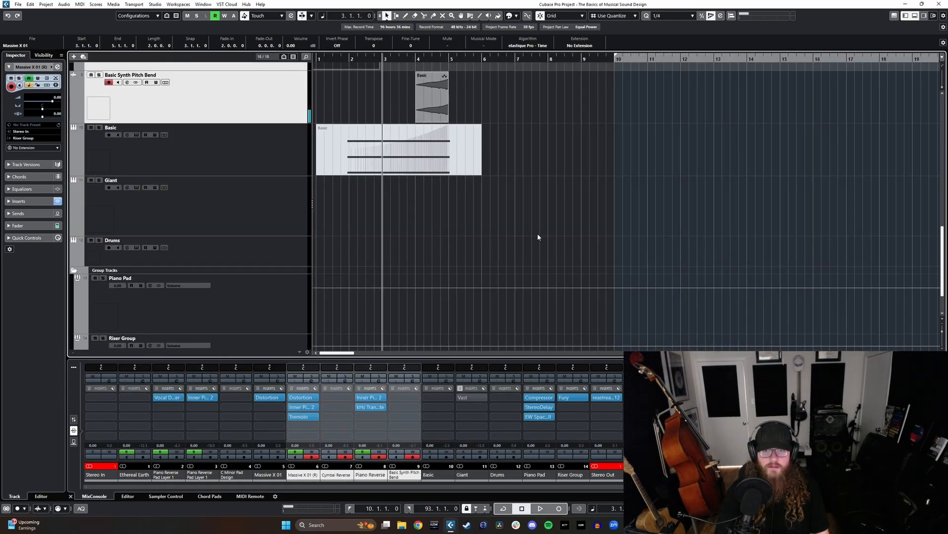
{"action": "left_click", "coordinate": [363, 278]}
{"action": "key", "text": "p"}
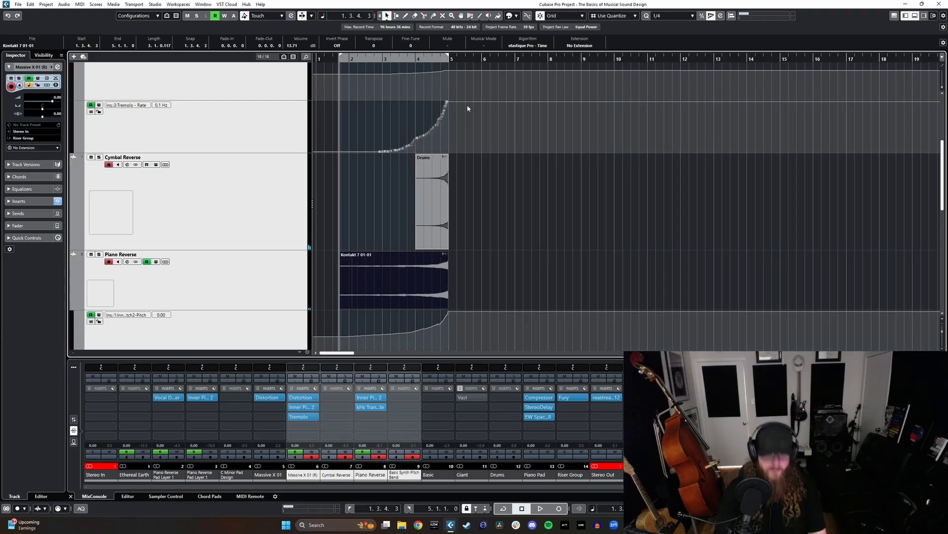
{"action": "left_click_drag", "start_coordinate": [450, 59], "coordinate": [515, 59]}
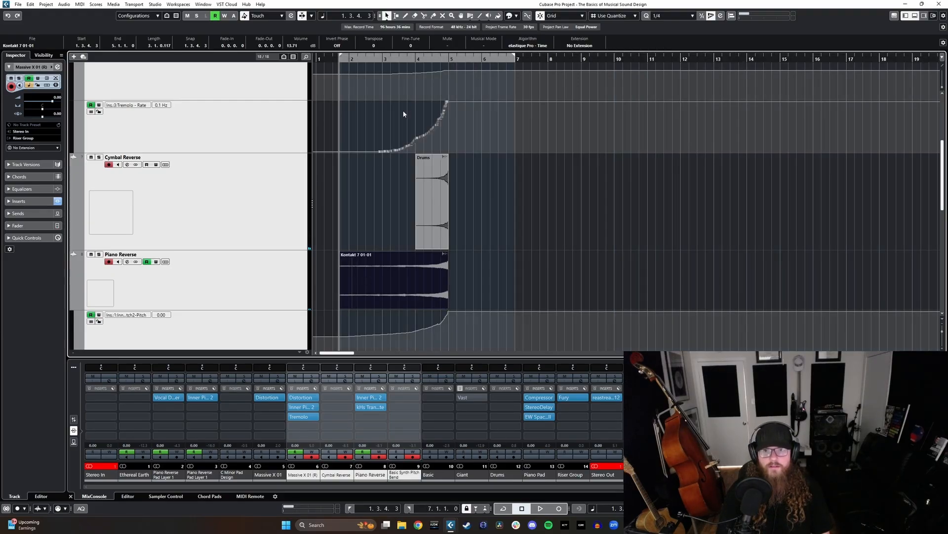
- Export the locator range from Stereo Out as C Minor Riser, replacing the old queue job, and import it as an audio track
{"action": "left_click", "coordinate": [16, 5]}
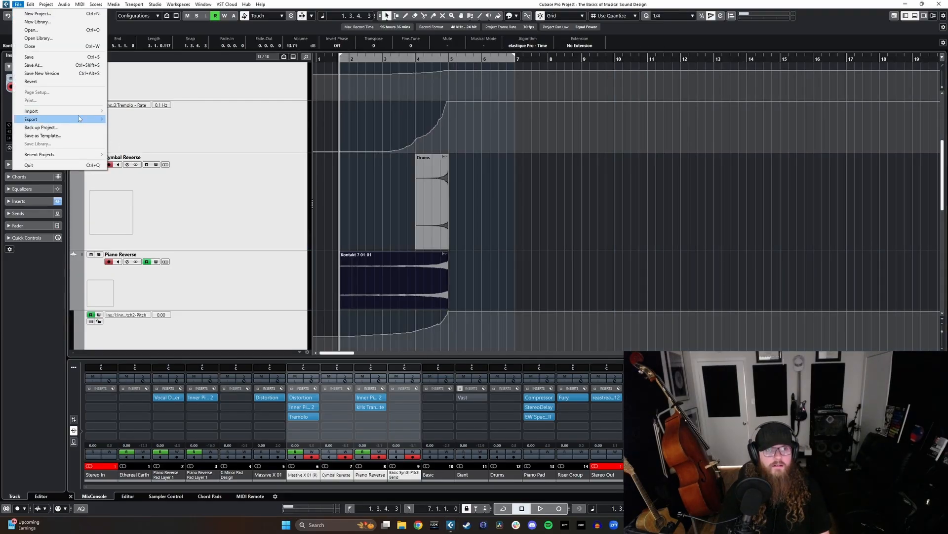
{"action": "mouse_move", "coordinate": [79, 117]}
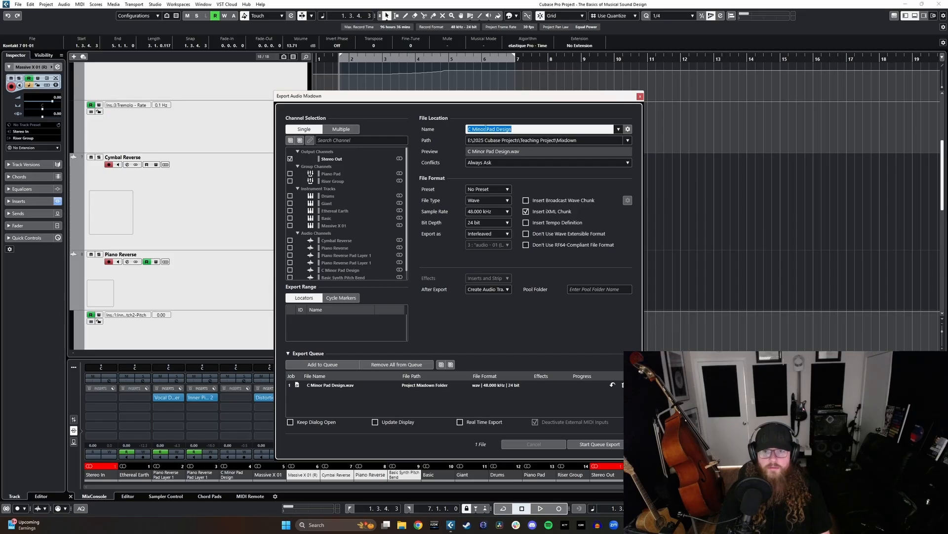
{"action": "type", "text": "CF"}
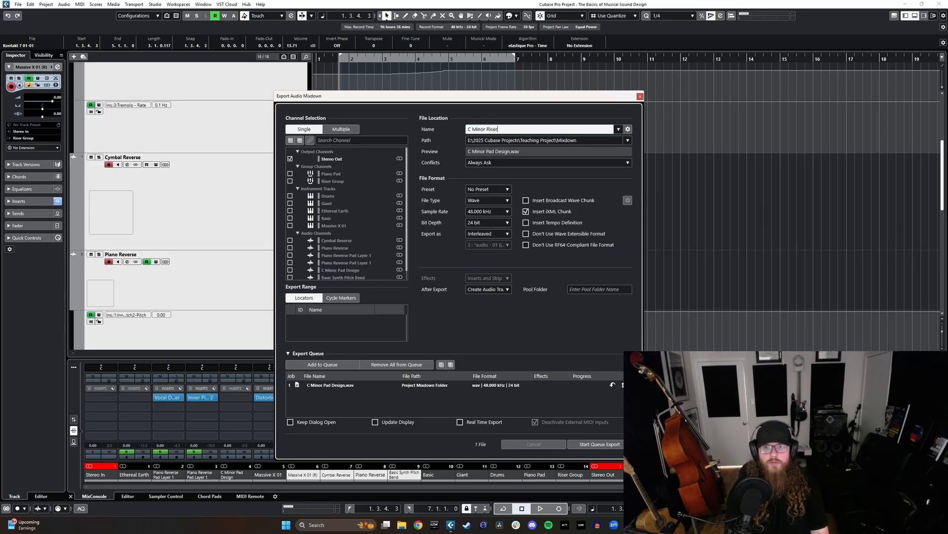
{"action": "left_click", "coordinate": [623, 385]}
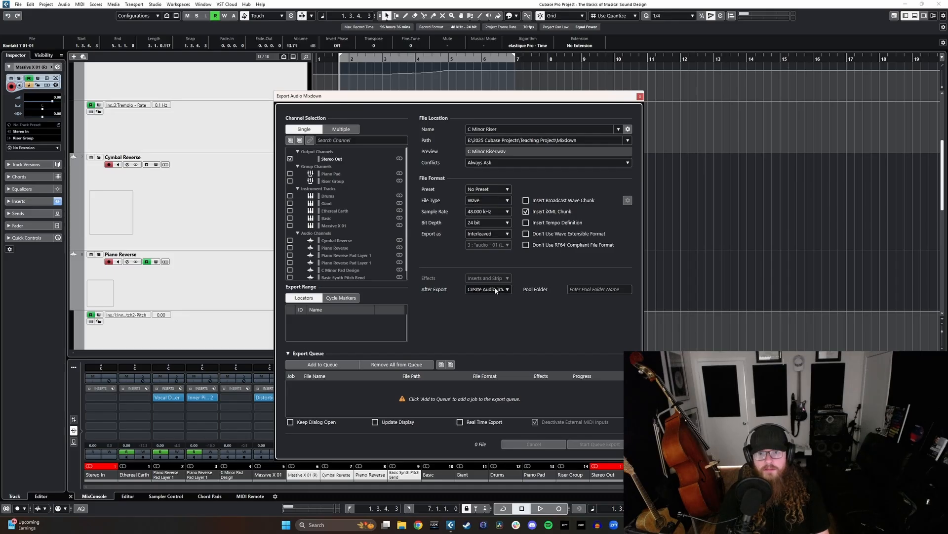
{"action": "left_click", "coordinate": [322, 364]}
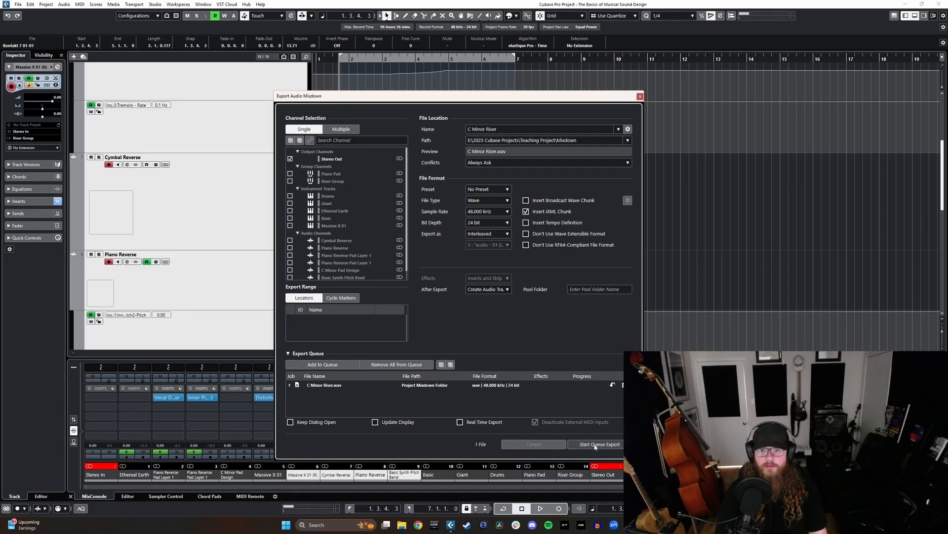
{"action": "key", "text": "Return"}
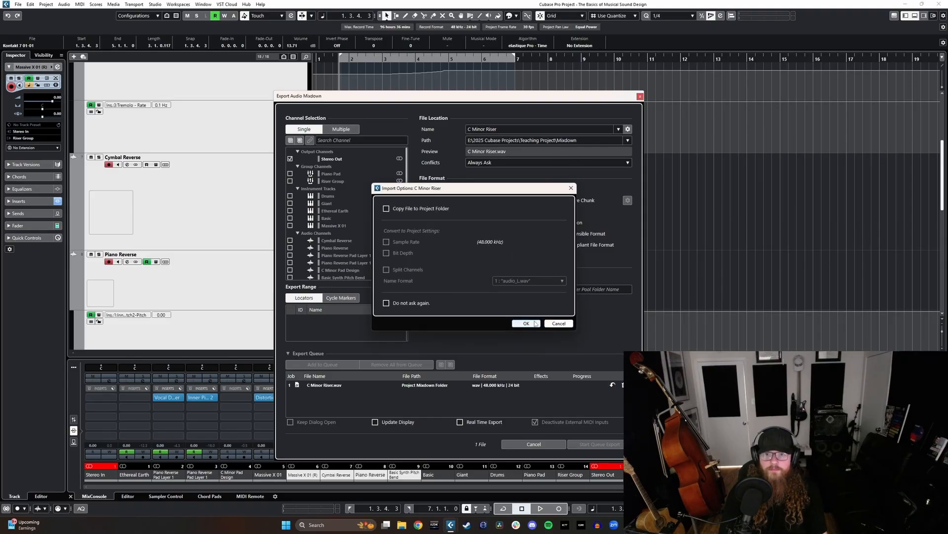
{"action": "left_click", "coordinate": [526, 323]}
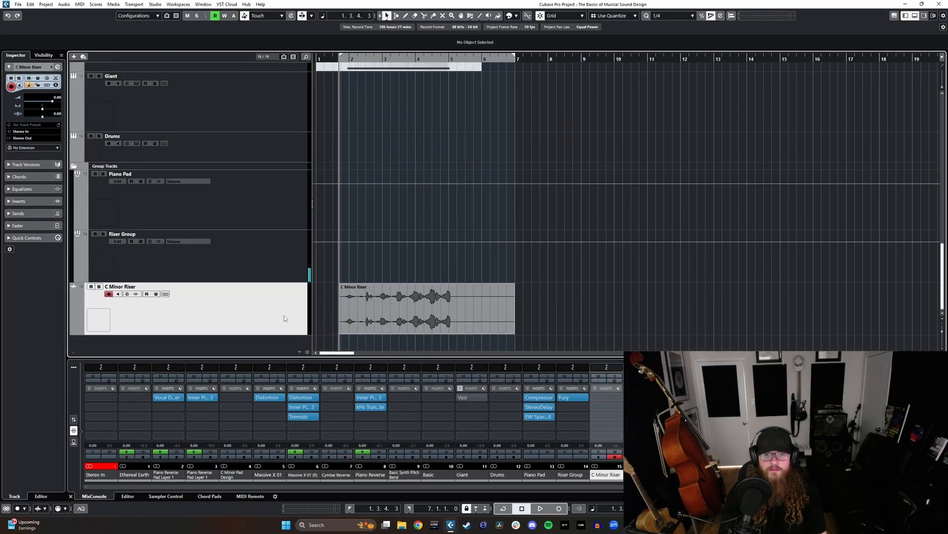
- Move the C Minor Riser track up the track list to between Pad Folder and Massive X 01
{"action": "left_click_drag", "start_coordinate": [284, 318], "coordinate": [289, 289]}
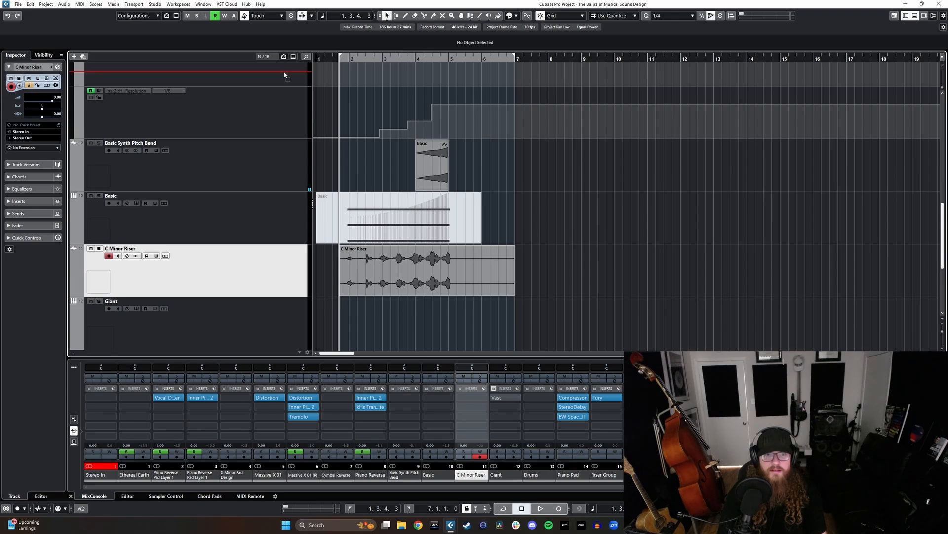
{"action": "left_click_drag", "start_coordinate": [284, 74], "coordinate": [282, 202]}
{"action": "left_click_drag", "start_coordinate": [284, 249], "coordinate": [280, 130]}
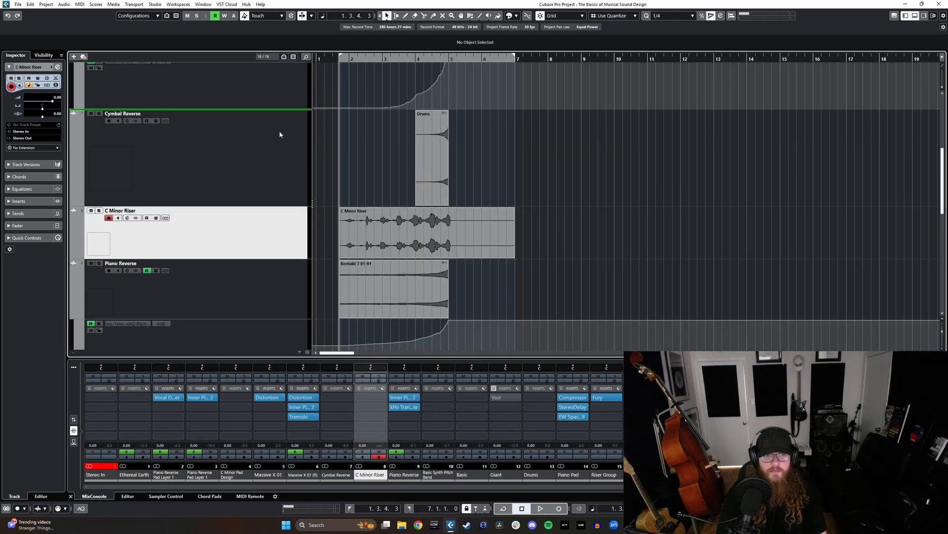
{"action": "left_click_drag", "start_coordinate": [282, 303], "coordinate": [251, 126]}
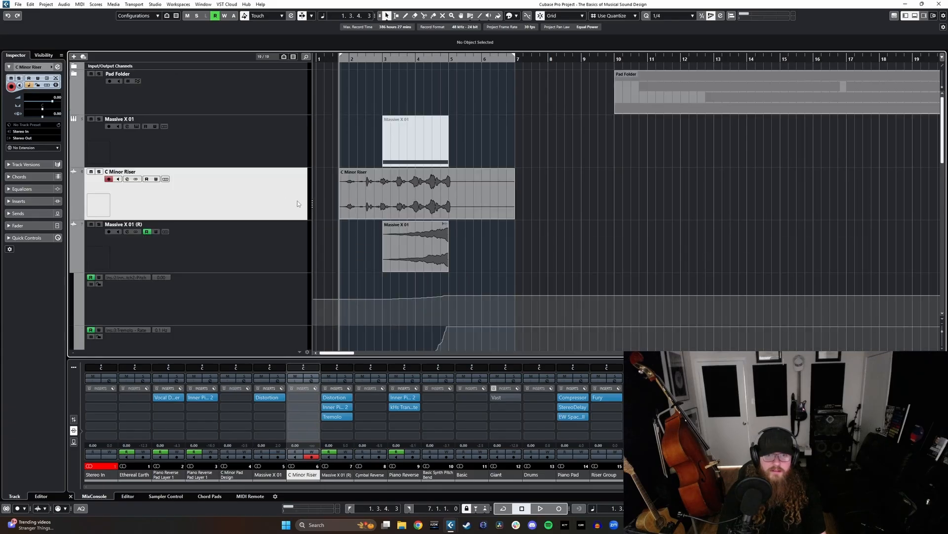
{"action": "left_click_drag", "start_coordinate": [262, 207], "coordinate": [263, 131]}
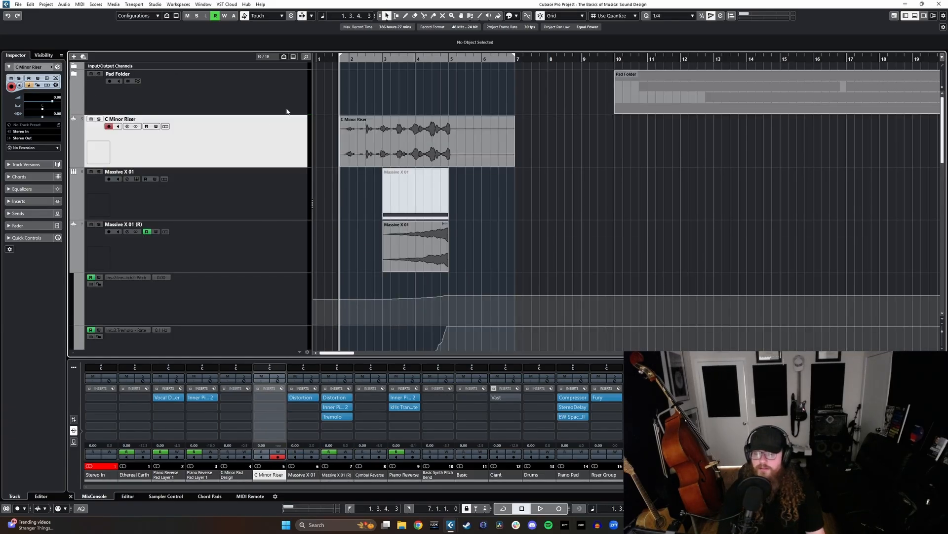
- Solo the C Minor Riser track and play its rendered clip from the start
{"action": "left_click", "coordinate": [349, 126]}
{"action": "key", "text": "s"}
{"action": "key", "text": "space"}
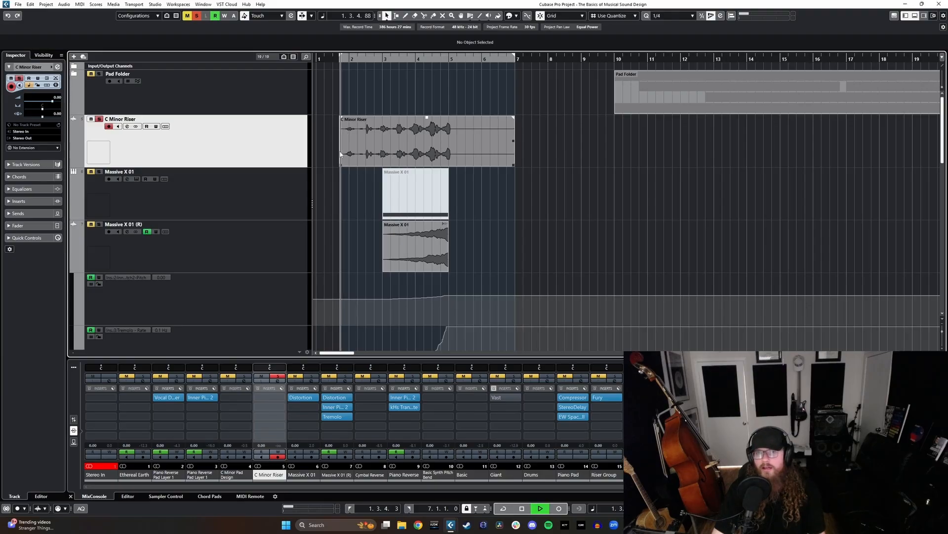